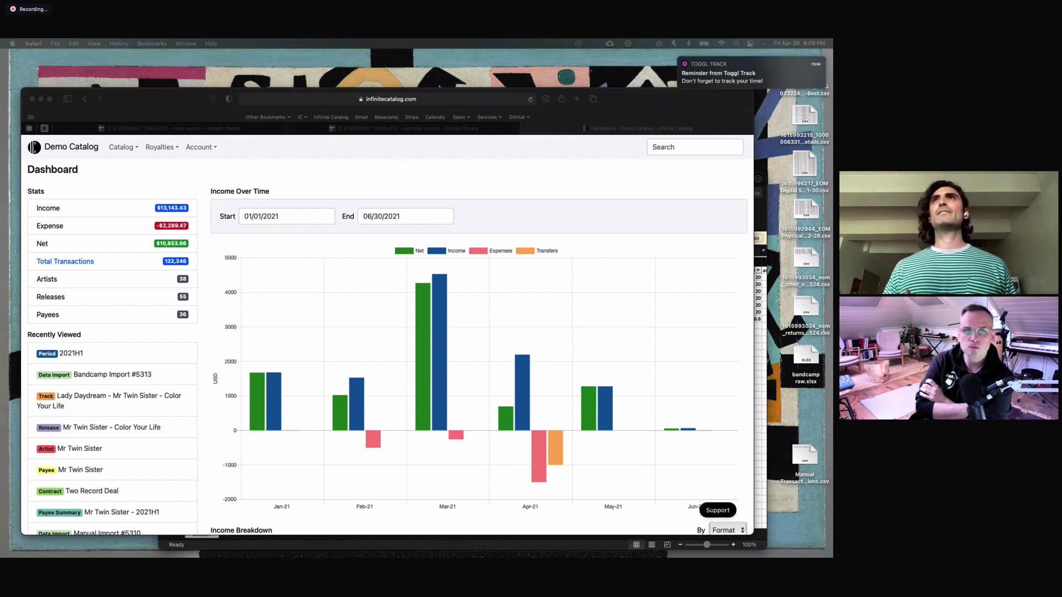
# Step: Turn on Do Not Disturb for 1 hour to silence desktop notifications
pyautogui.click(749, 44)
pyautogui.click(788, 83)
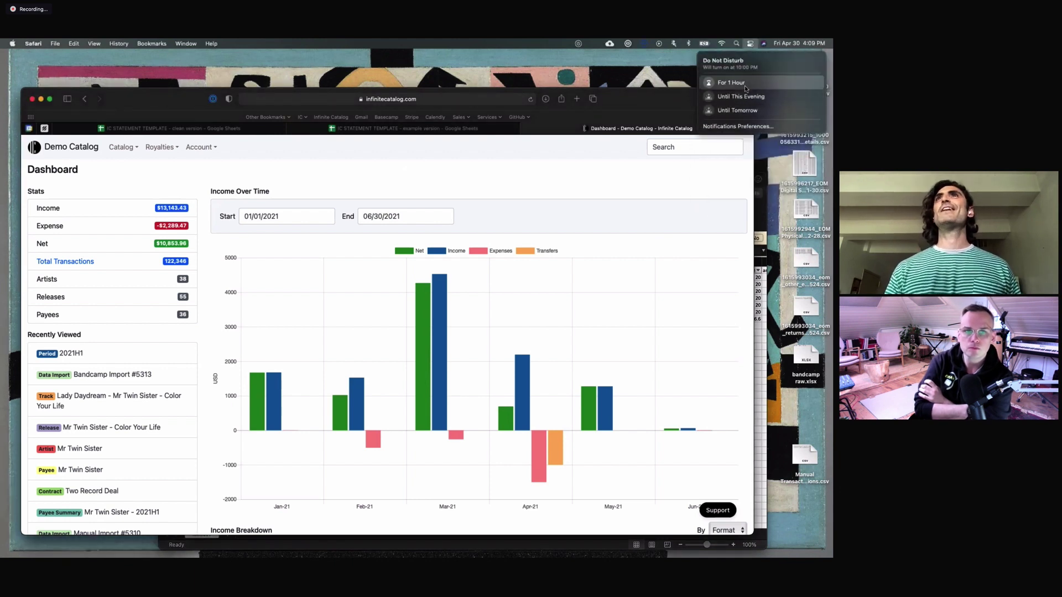
pyautogui.click(522, 195)
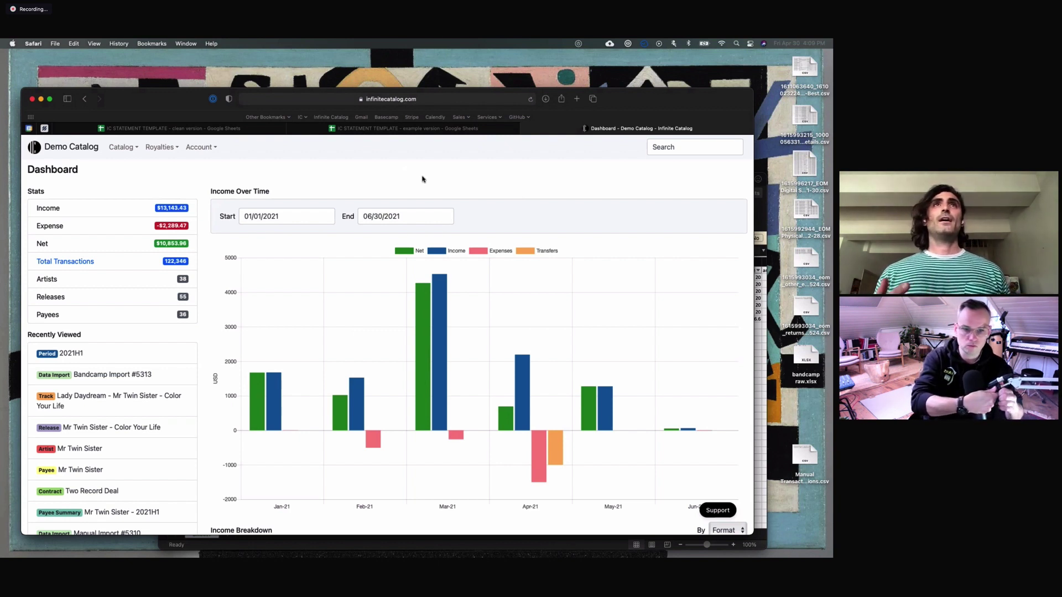
# Step: Show the clean version of the IC STATEMENT TEMPLATE, survey all open spreadsheet windows, and return to the template
pyautogui.click(249, 131)
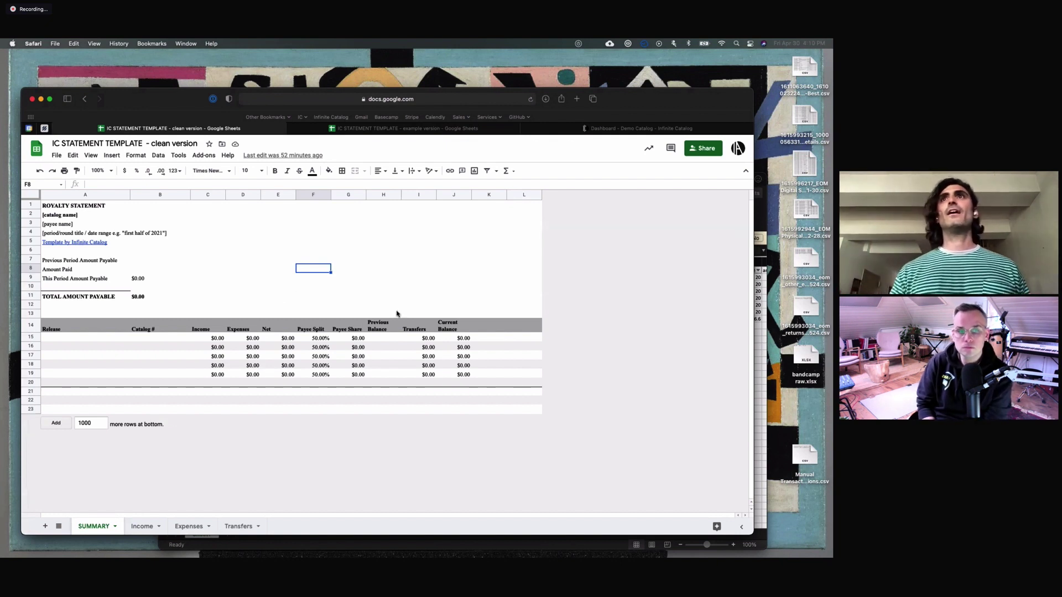
pyautogui.hotkey('ctrl', 'Up')
pyautogui.hotkey('ctrl', 'Up')
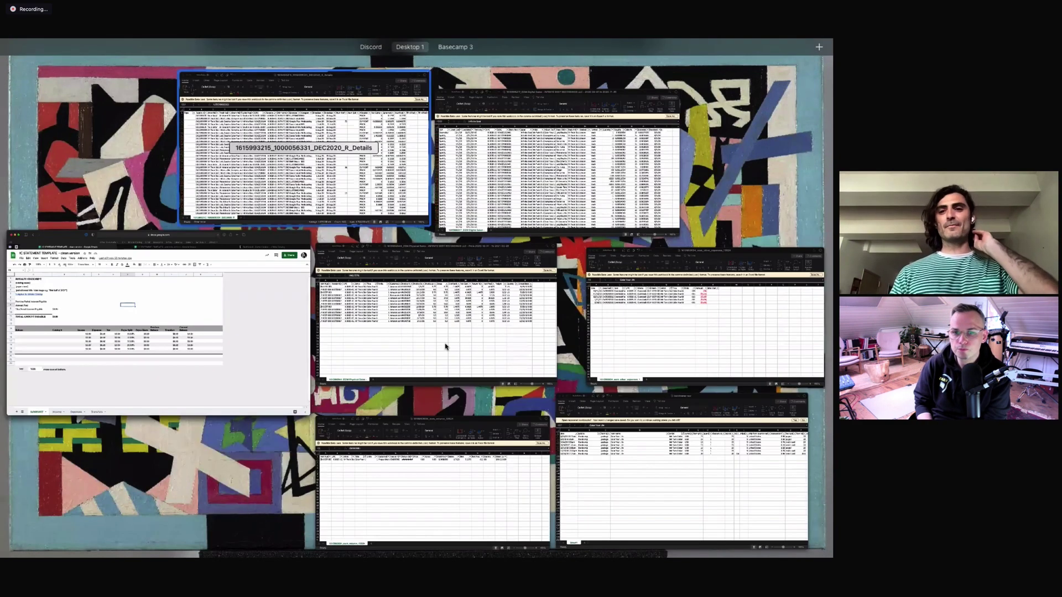
pyautogui.click(205, 369)
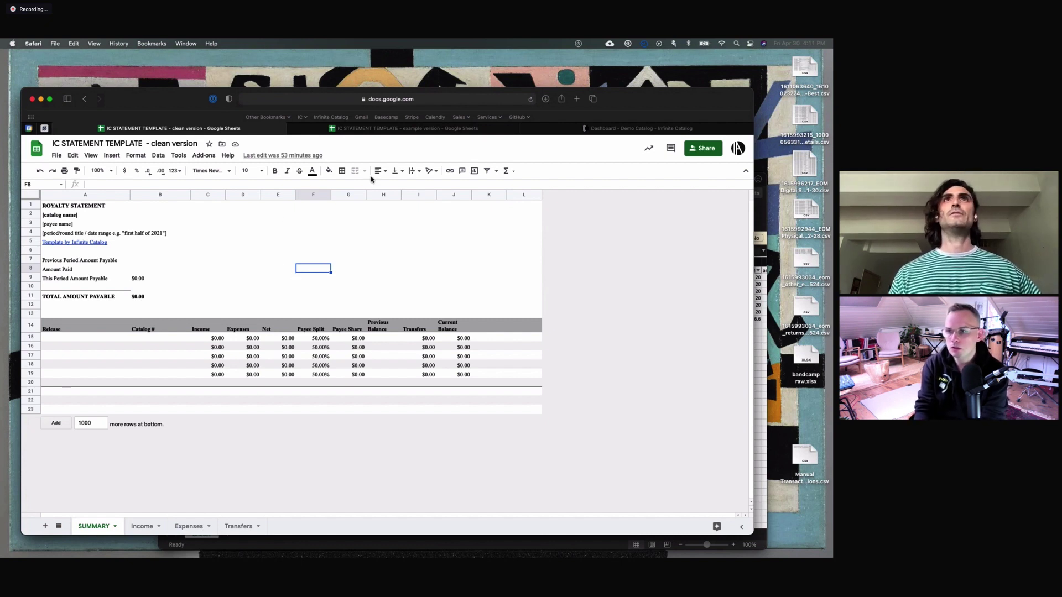
# Step: Switch to the example version of the IC STATEMENT TEMPLATE and examine the releases in its summary table
pyautogui.click(350, 129)
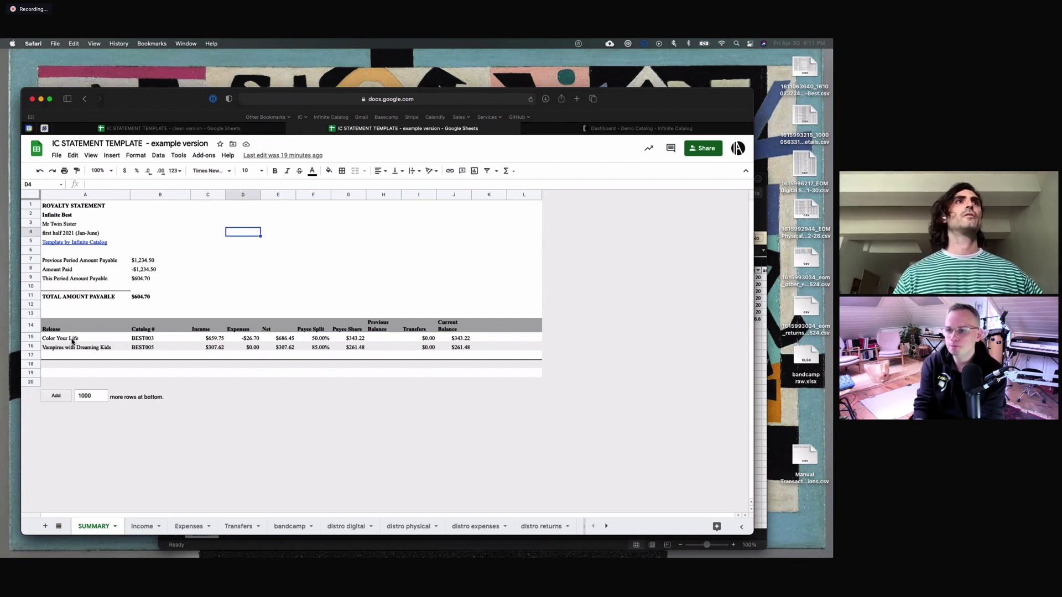
pyautogui.moveTo(71, 339); pyautogui.dragTo(72, 348)
pyautogui.click(229, 287)
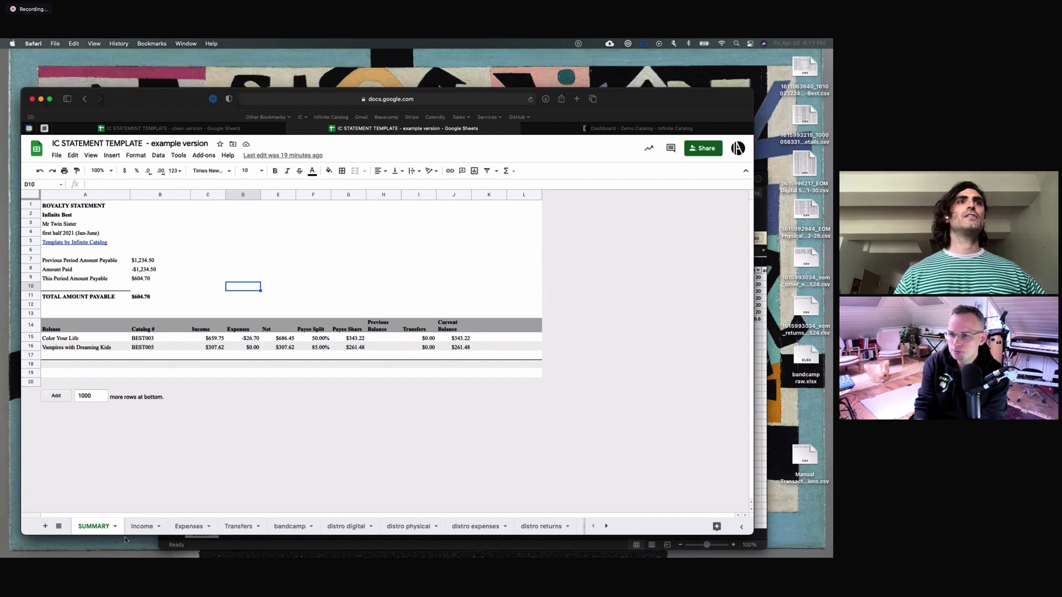
# Step: Review the example's Income, Expenses, bandcamp, distro digital, distro physical and distro expenses sheets
pyautogui.click(142, 526)
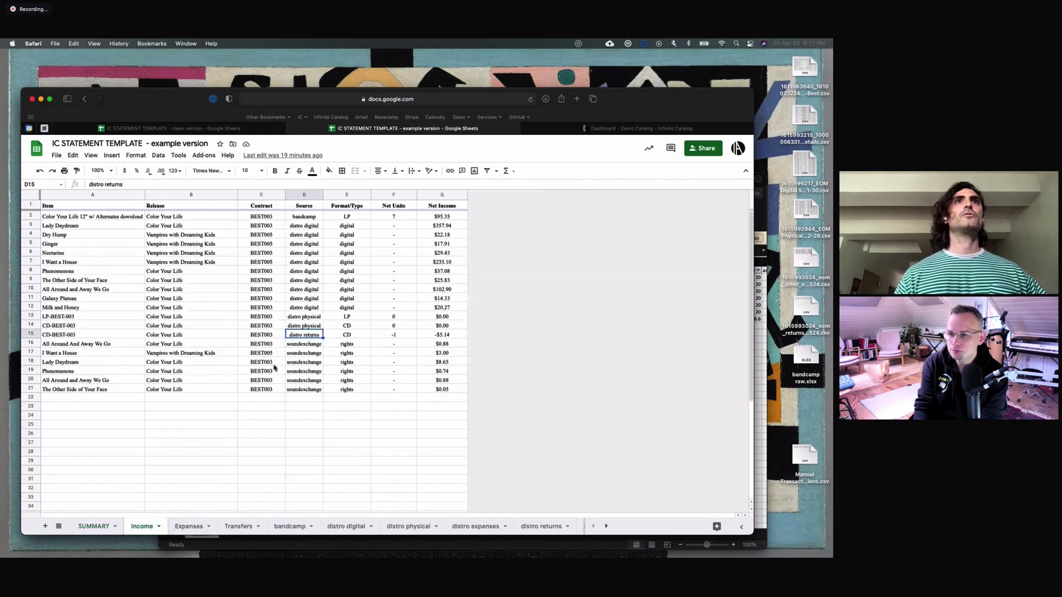
pyautogui.click(191, 526)
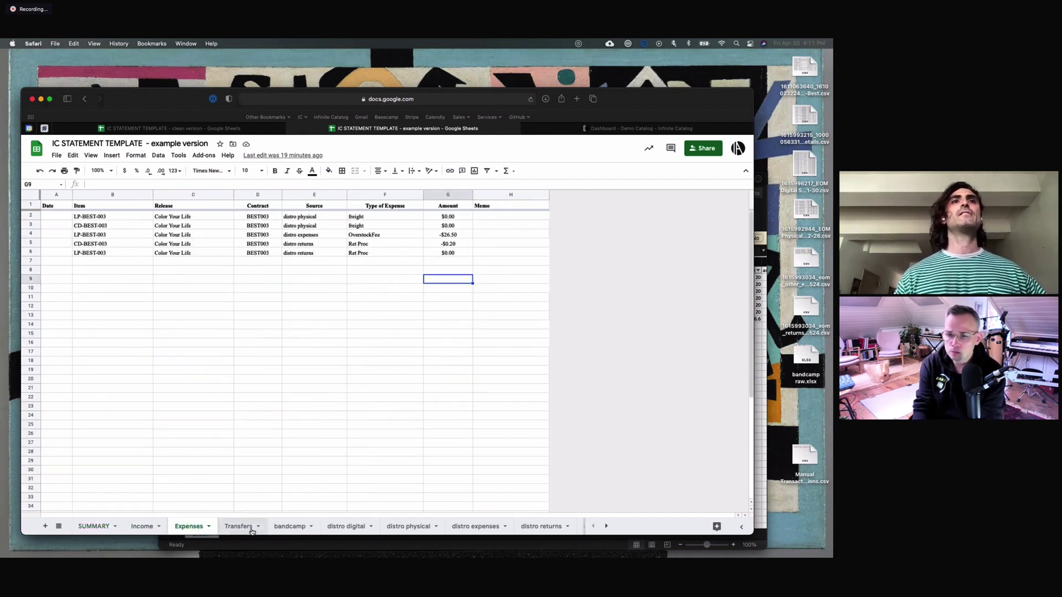
pyautogui.click(299, 527)
pyautogui.click(347, 526)
pyautogui.click(409, 526)
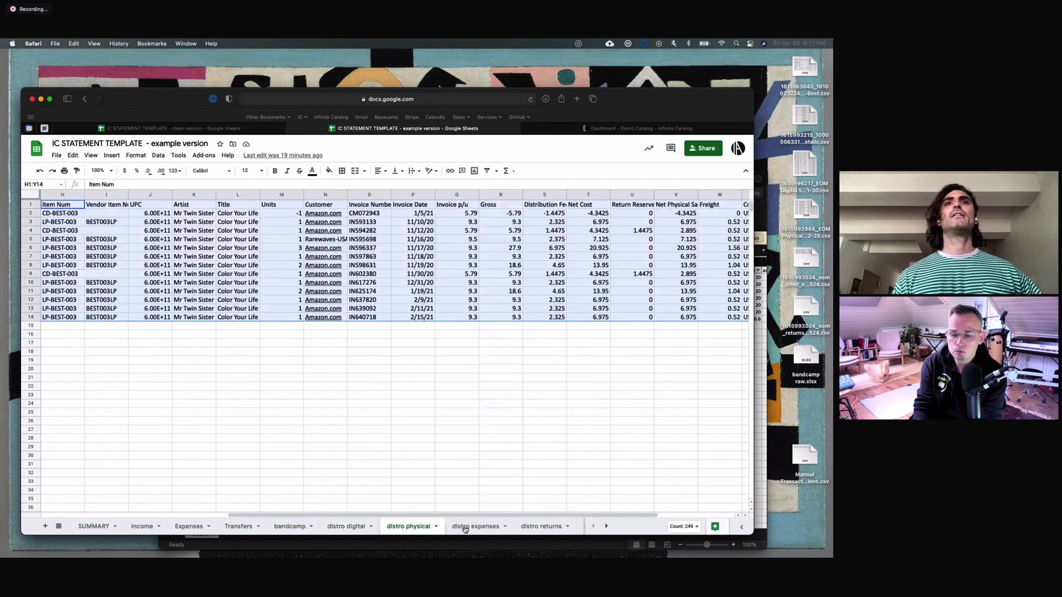
pyautogui.click(476, 526)
# Step: Survey the open raw sales report windows and return to the SUMMARY sheet of the example statement
pyautogui.hotkey('ctrl', 'Up')
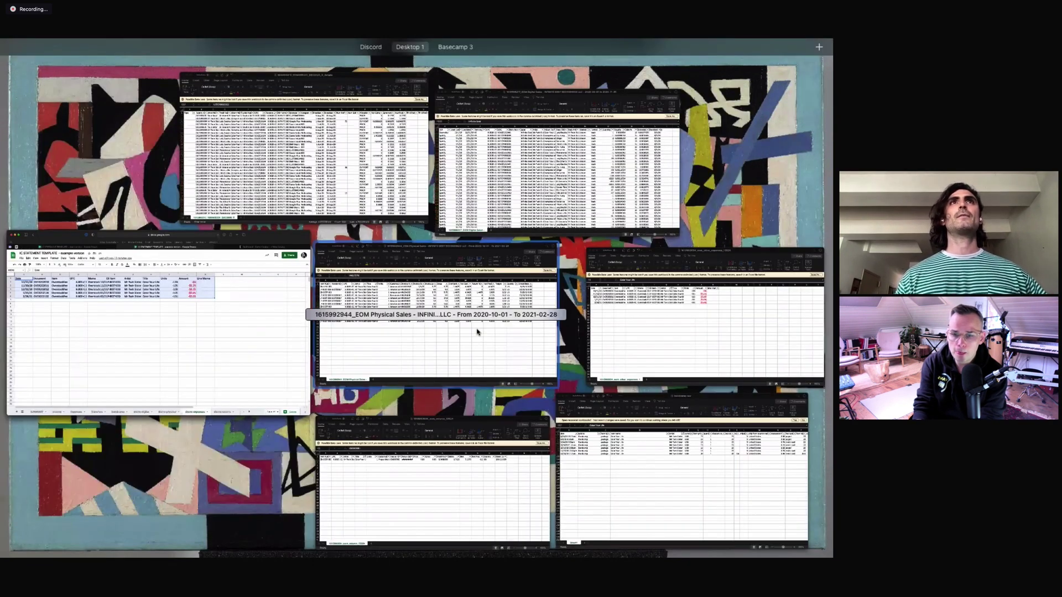
pyautogui.click(232, 302)
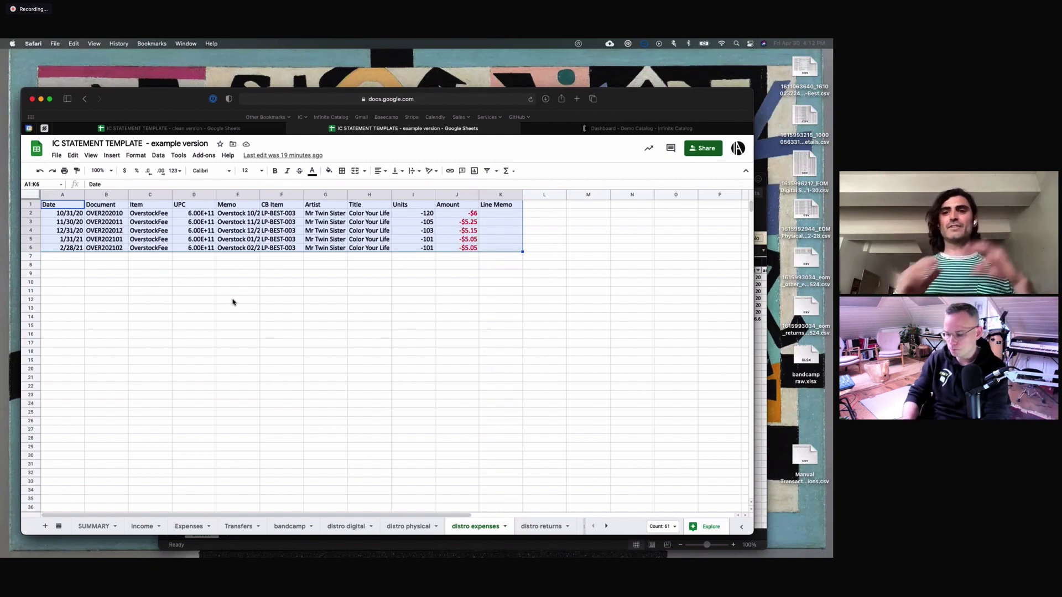
pyautogui.hotkey('ctrl', 'Up')
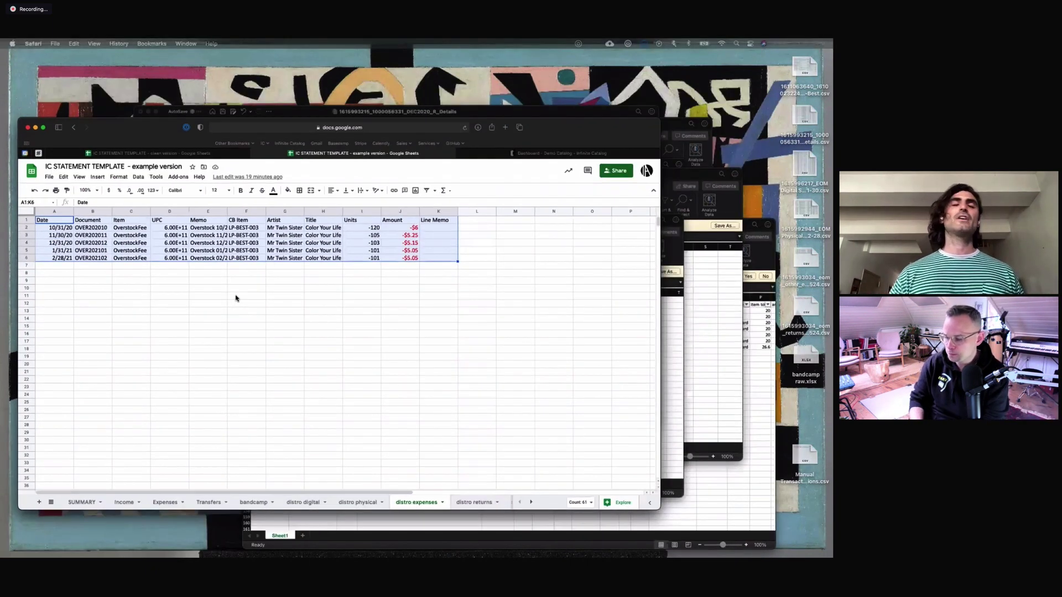
pyautogui.hotkey('ctrl', 'Up')
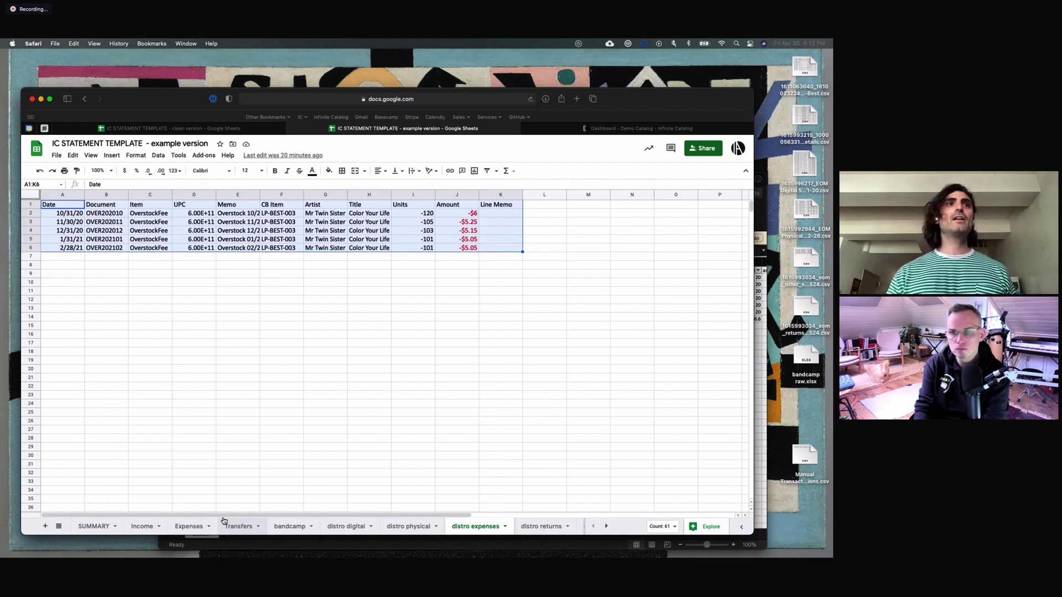
pyautogui.click(98, 527)
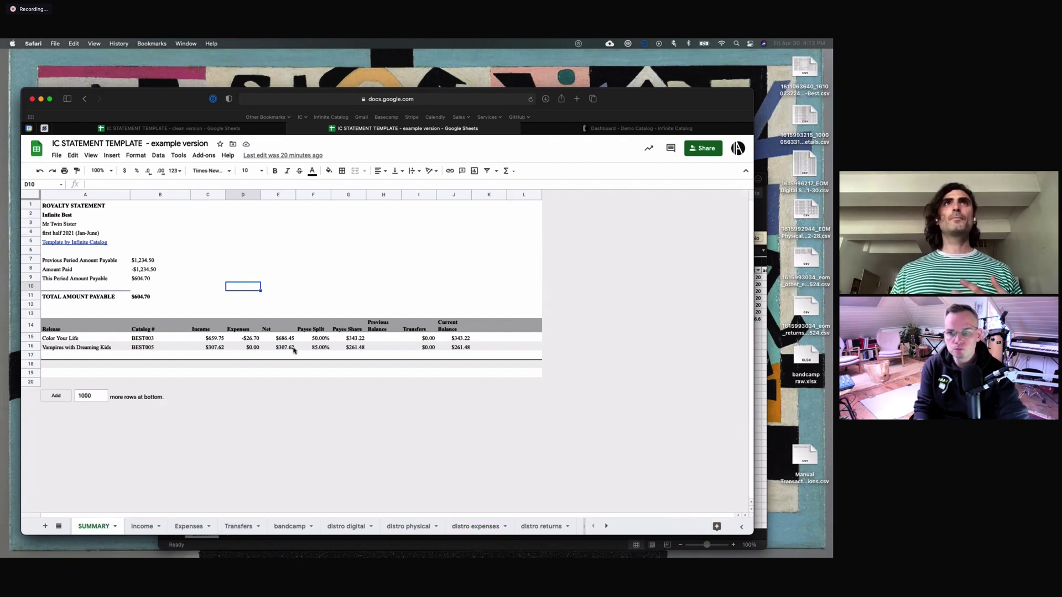
pyautogui.click(394, 250)
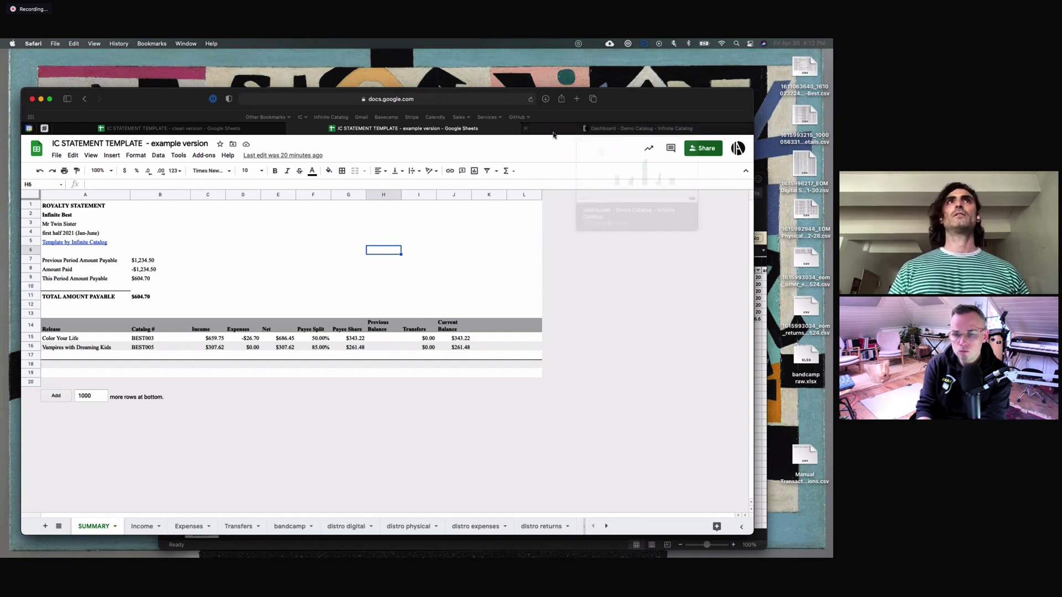
# Step: Switch to the Infinite Catalog dashboard and look over its stats, recently viewed items and income charts
pyautogui.moveTo(553, 135)
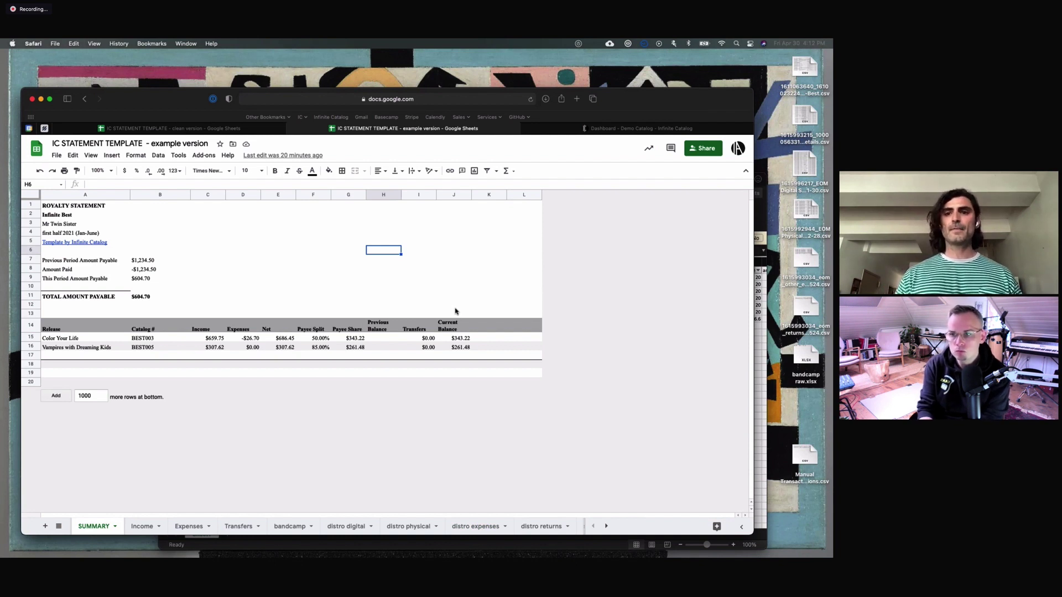
pyautogui.click(570, 130)
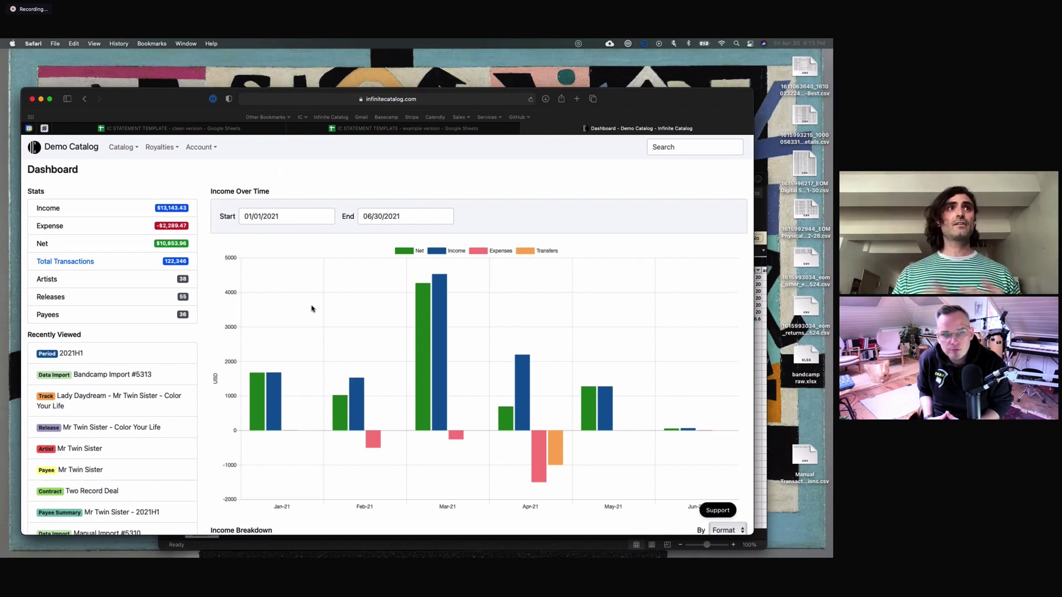
pyautogui.scroll(2, 265, 232)
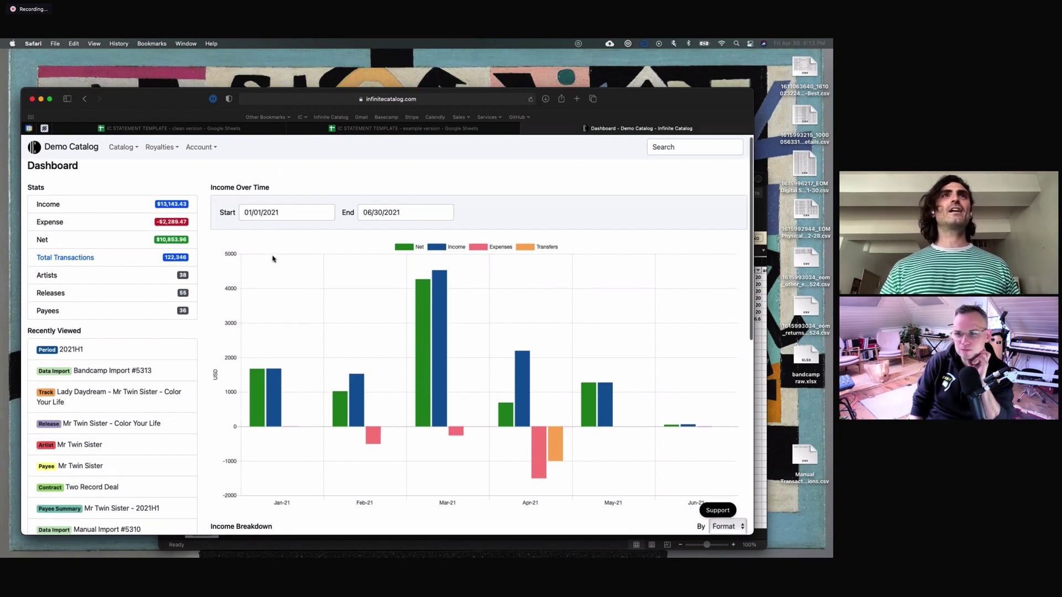
pyautogui.moveTo(276, 412)
pyautogui.scroll(-5, 301, 334)
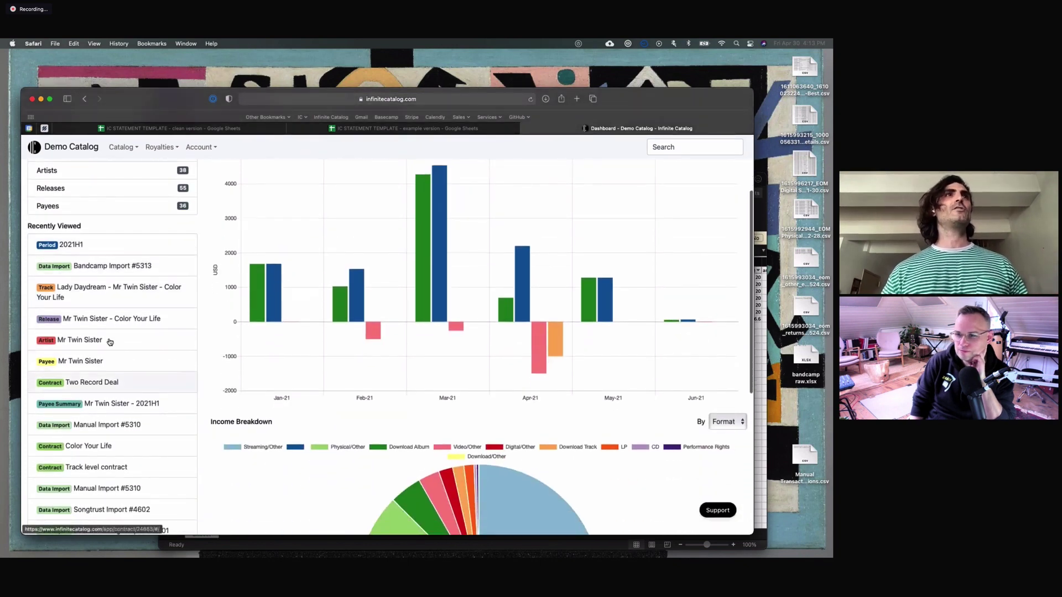
pyautogui.scroll(-2, 208, 252)
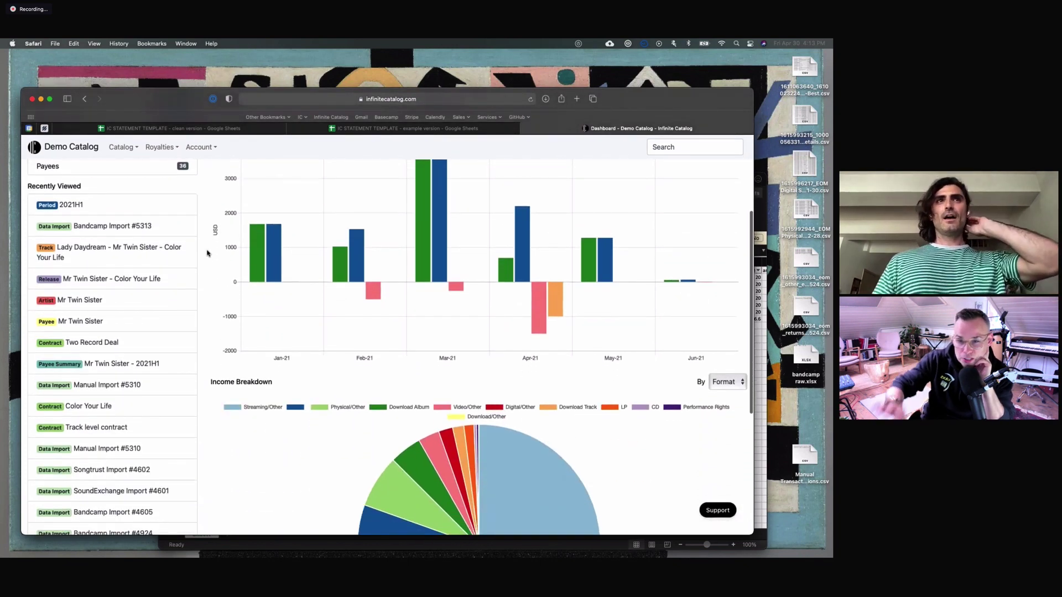
pyautogui.scroll(-1, 208, 253)
pyautogui.scroll(7, 208, 253)
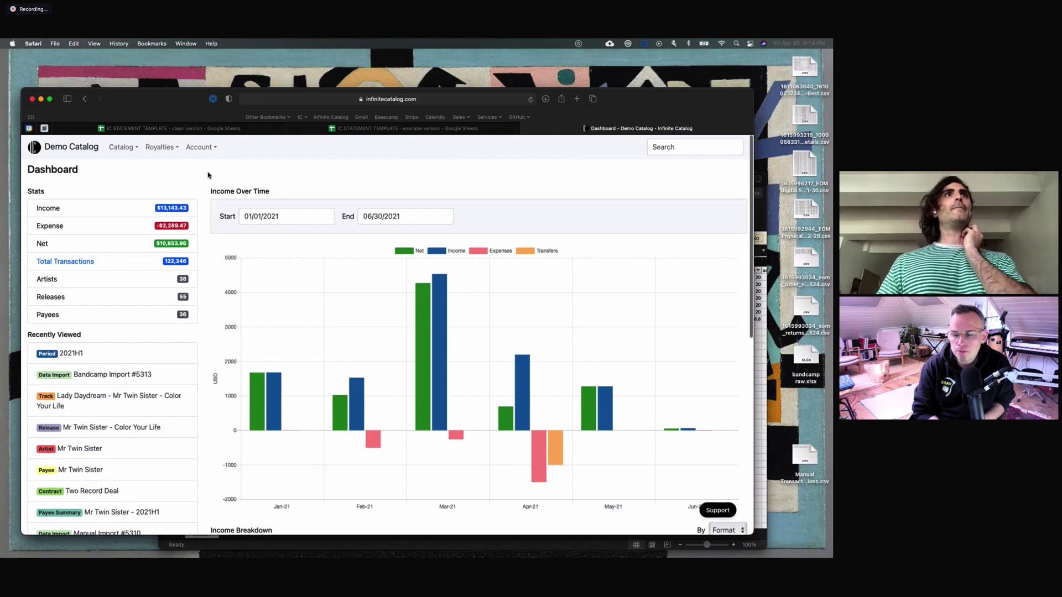
# Step: Examine the dashboard's Income Breakdown chart grouped by Retailer and by Artist
pyautogui.scroll(-3, 185, 310)
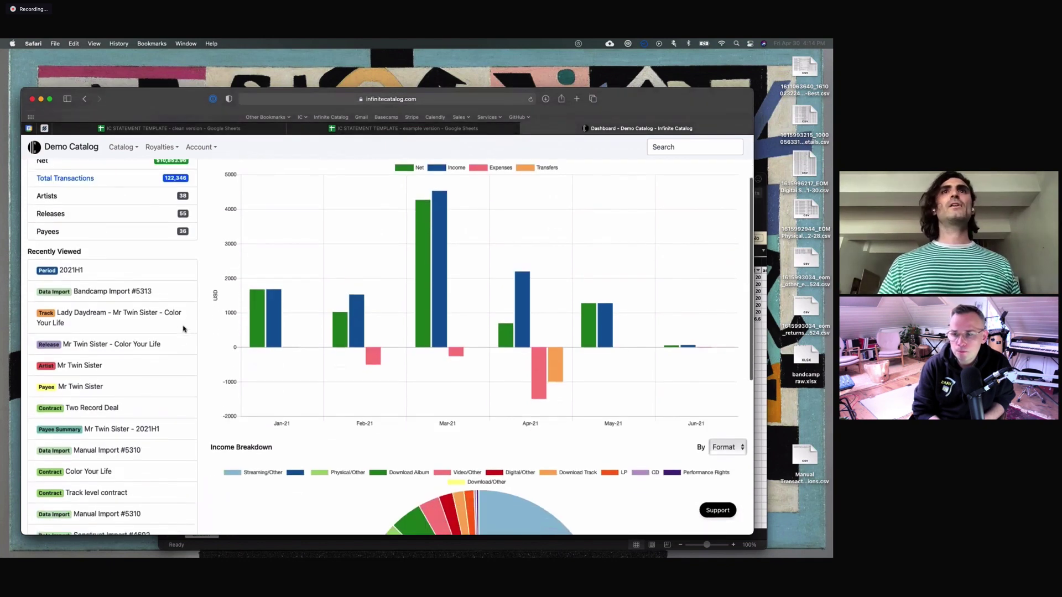
pyautogui.scroll(-6, 390, 276)
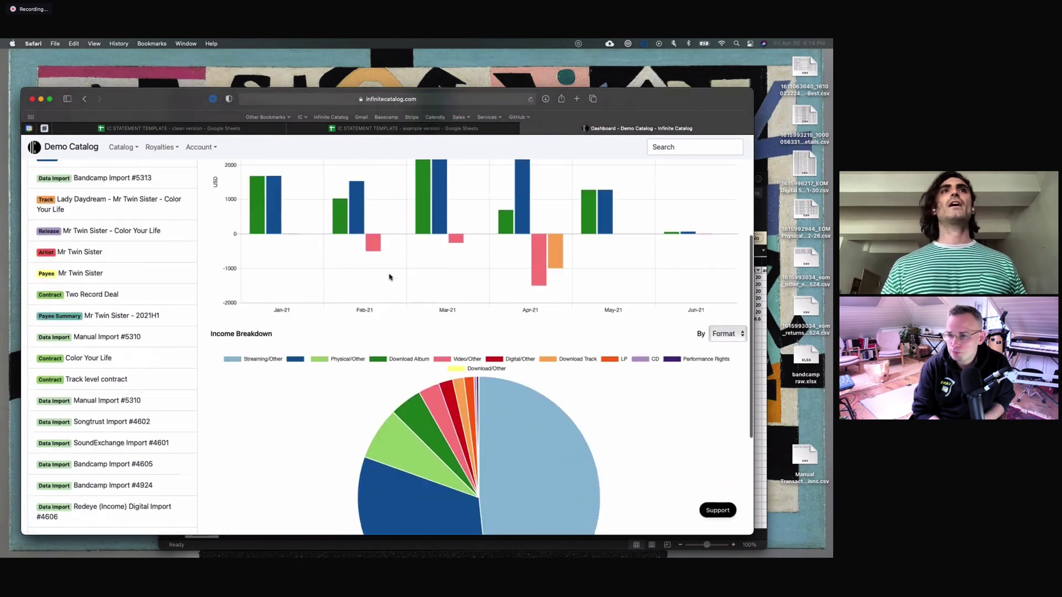
pyautogui.click(727, 283)
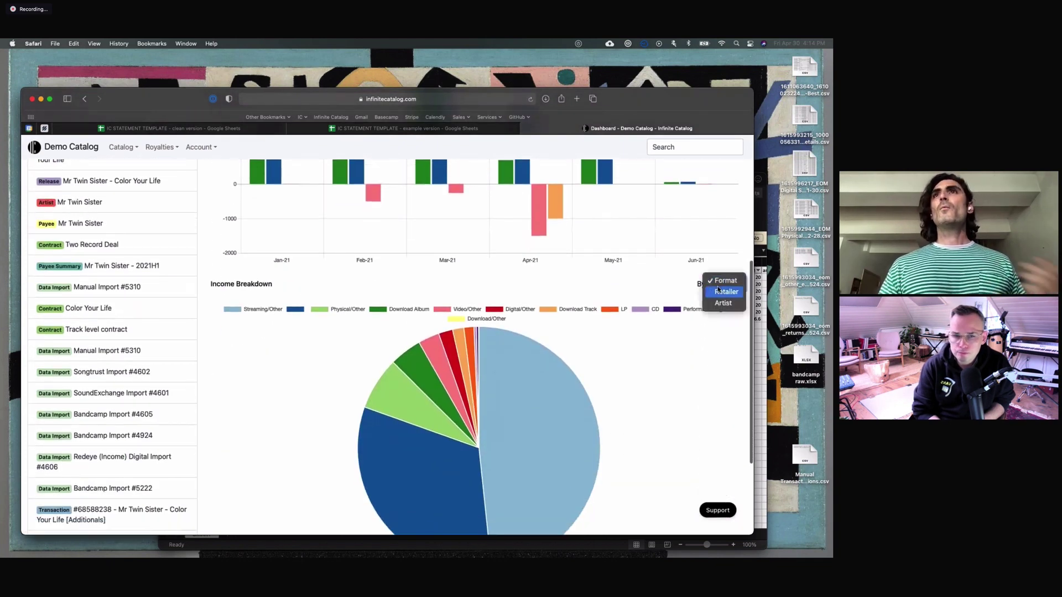
pyautogui.click(722, 294)
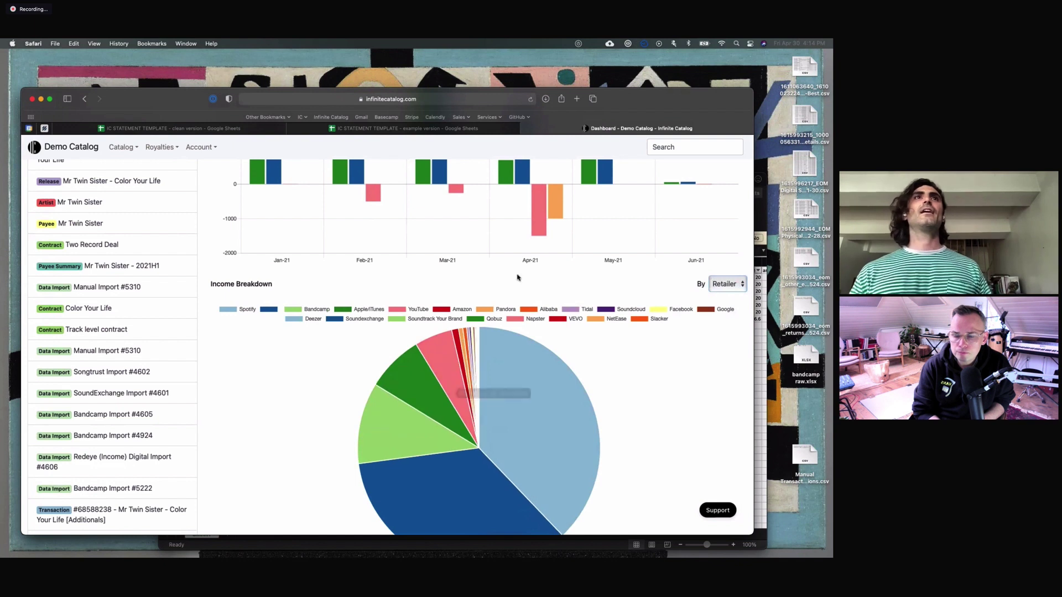
pyautogui.click(727, 283)
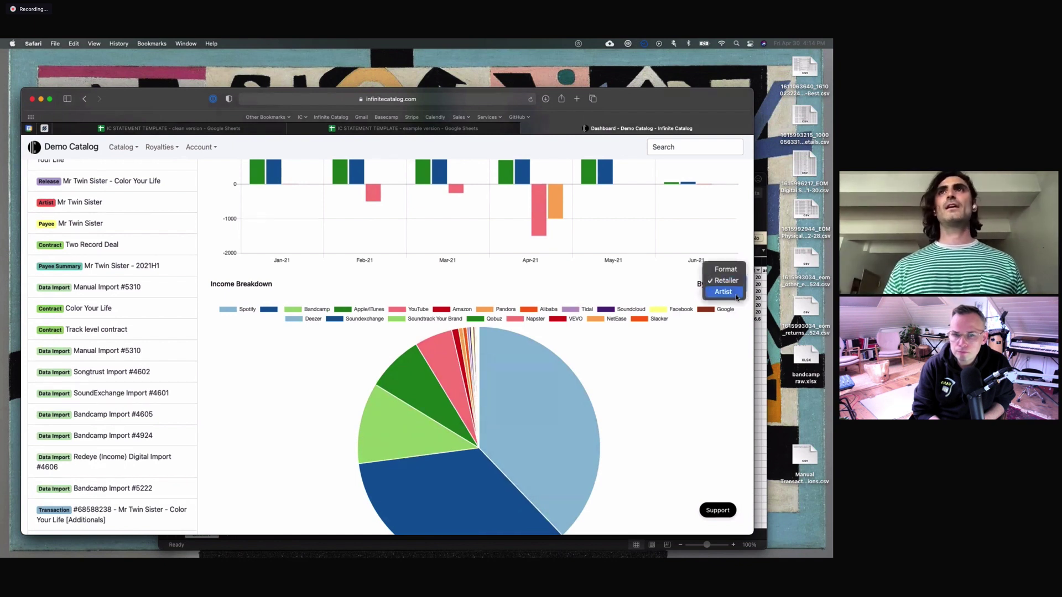
pyautogui.click(721, 293)
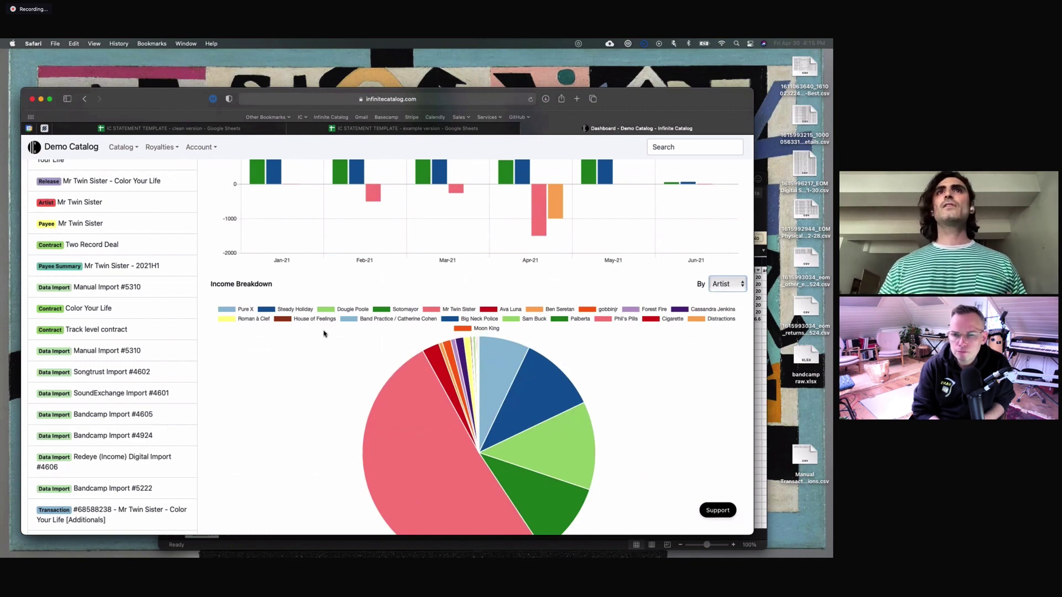
# Step: Open the artist Mr Twin Sister from the recently viewed items and look over the artist's notes and charts
pyautogui.scroll(3, 321, 391)
pyautogui.scroll(3, 321, 391)
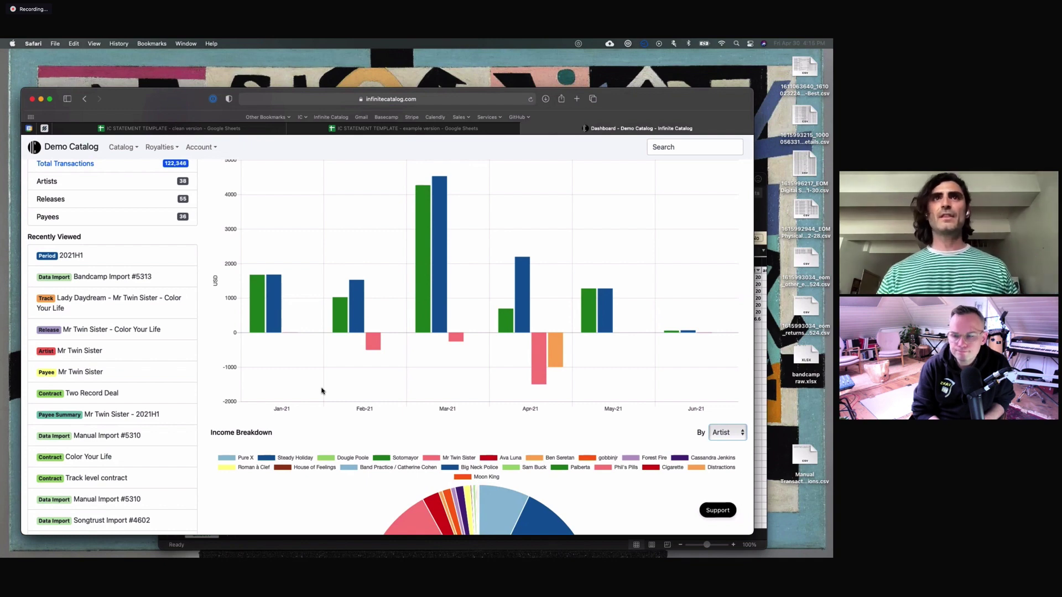
pyautogui.scroll(-1, 321, 391)
pyautogui.scroll(-1, 322, 391)
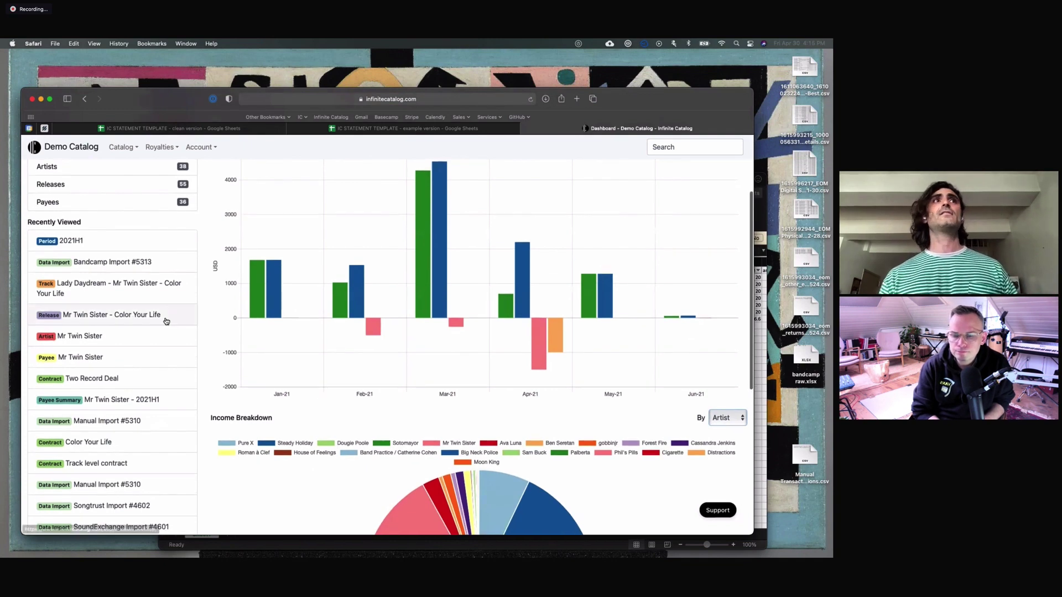
pyautogui.click(142, 344)
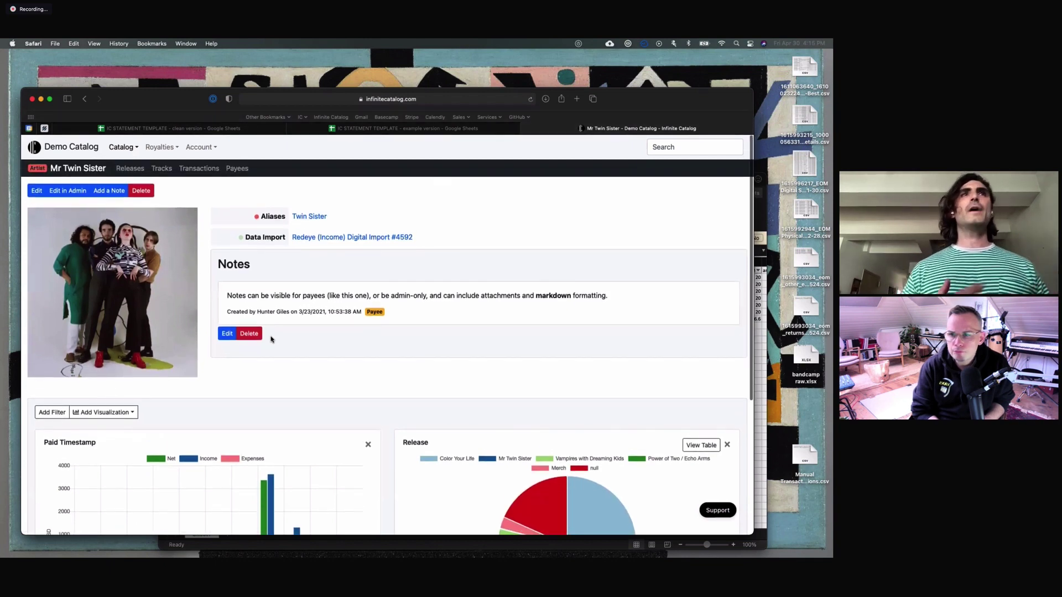
pyautogui.scroll(-3, 271, 339)
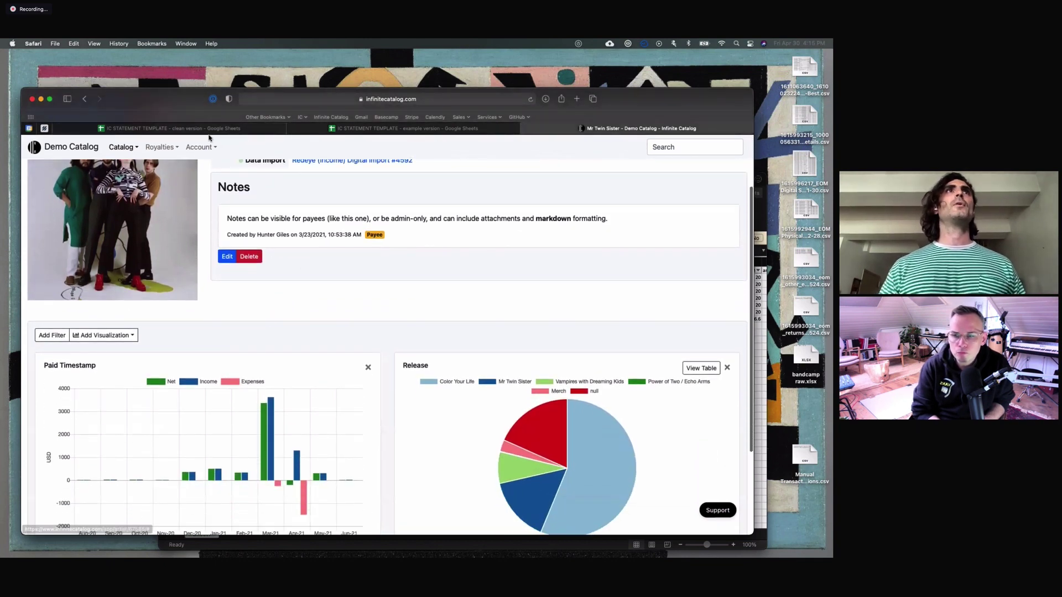
# Step: Compare the example royalty statement's summary with the Mr Twin Sister artist page in Infinite Catalog
pyautogui.click(336, 130)
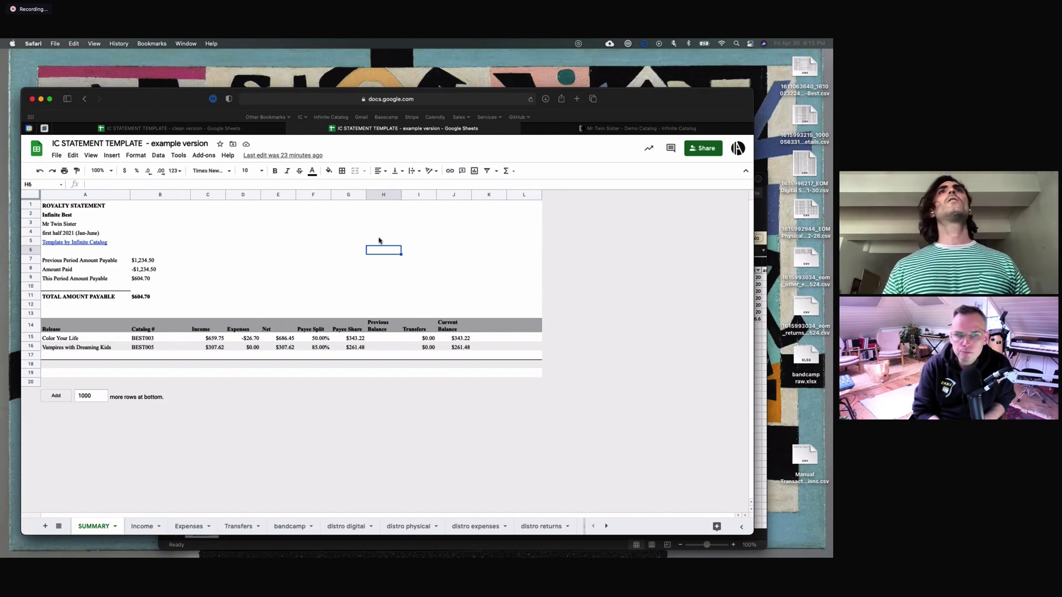
pyautogui.moveTo(615, 128)
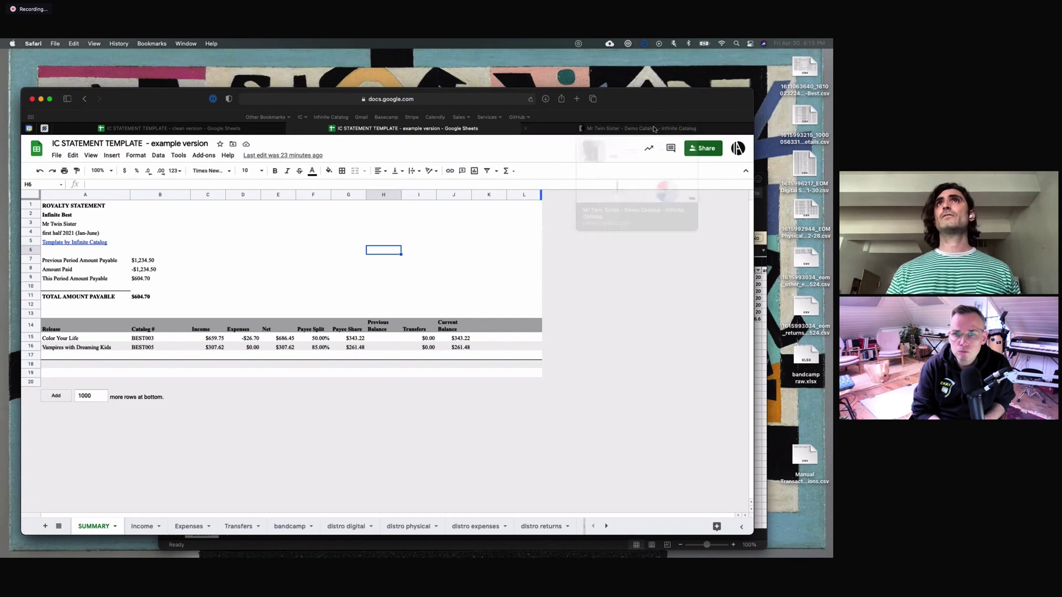
pyautogui.click(625, 128)
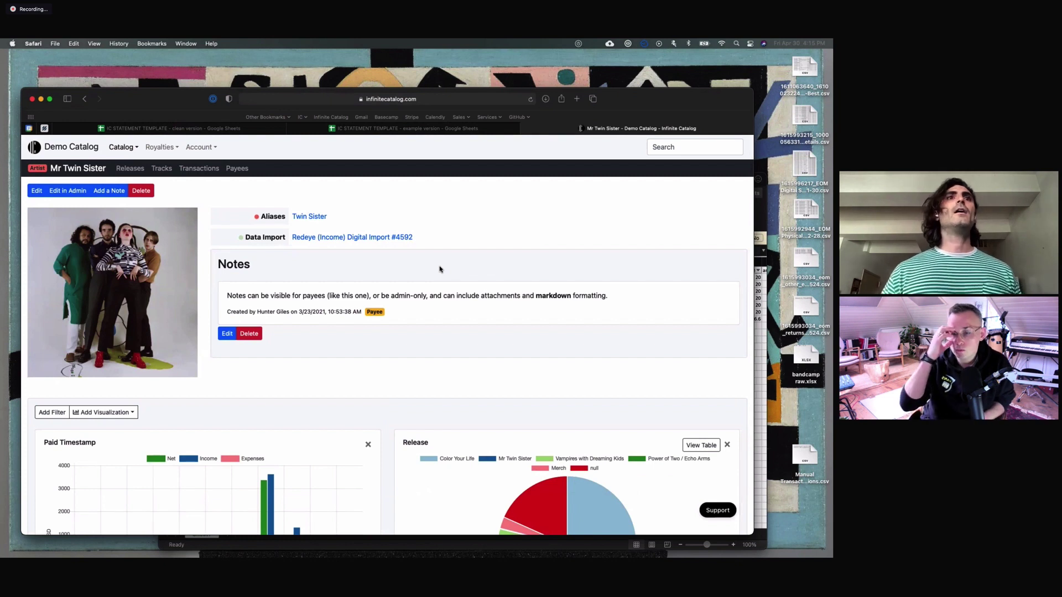
# Step: Replace the Paid Timestamp chart on the Mr Twin Sister page with a Retailer chart and exclude the unlabeled retailer from it
pyautogui.scroll(-2, 440, 270)
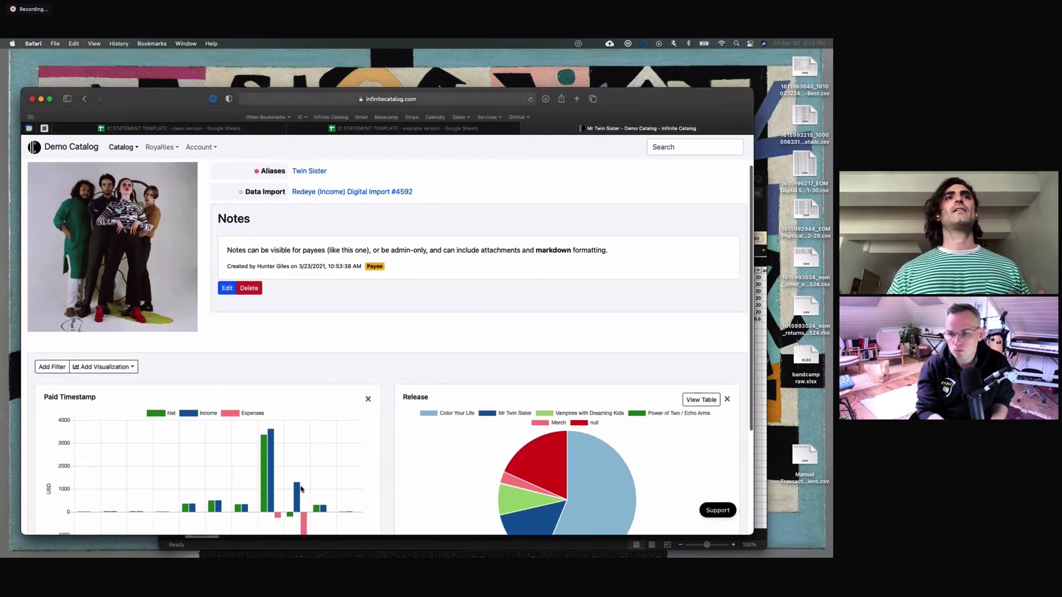
pyautogui.scroll(1, 275, 420)
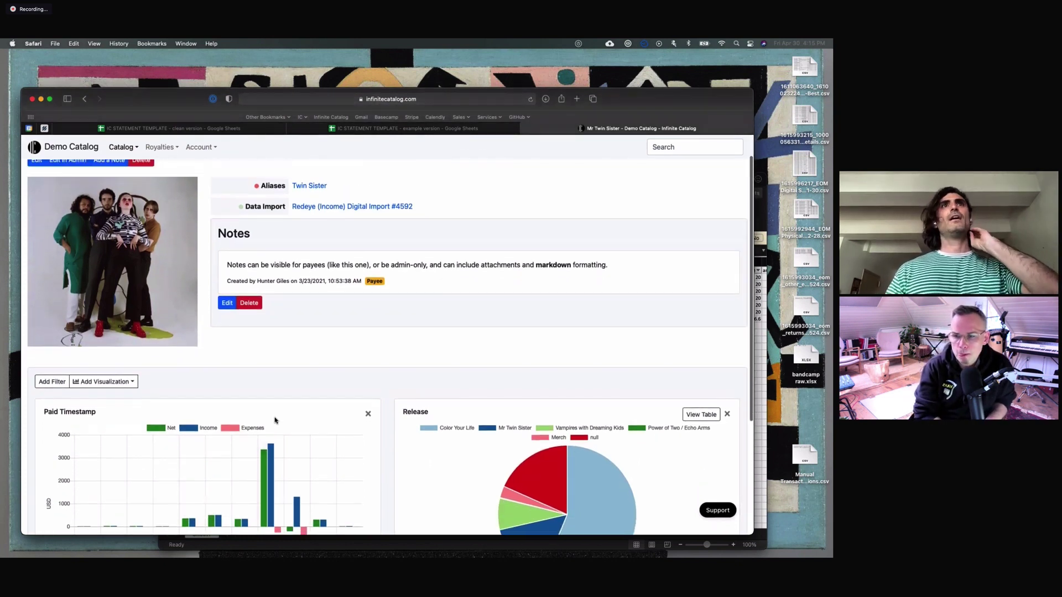
pyautogui.scroll(2, 275, 421)
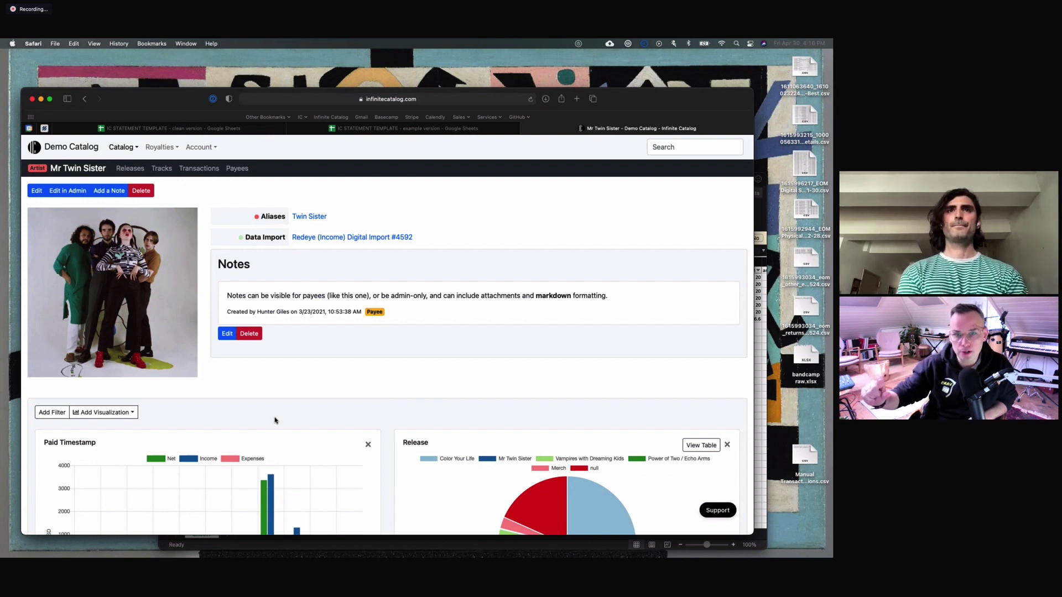
pyautogui.scroll(-2, 293, 404)
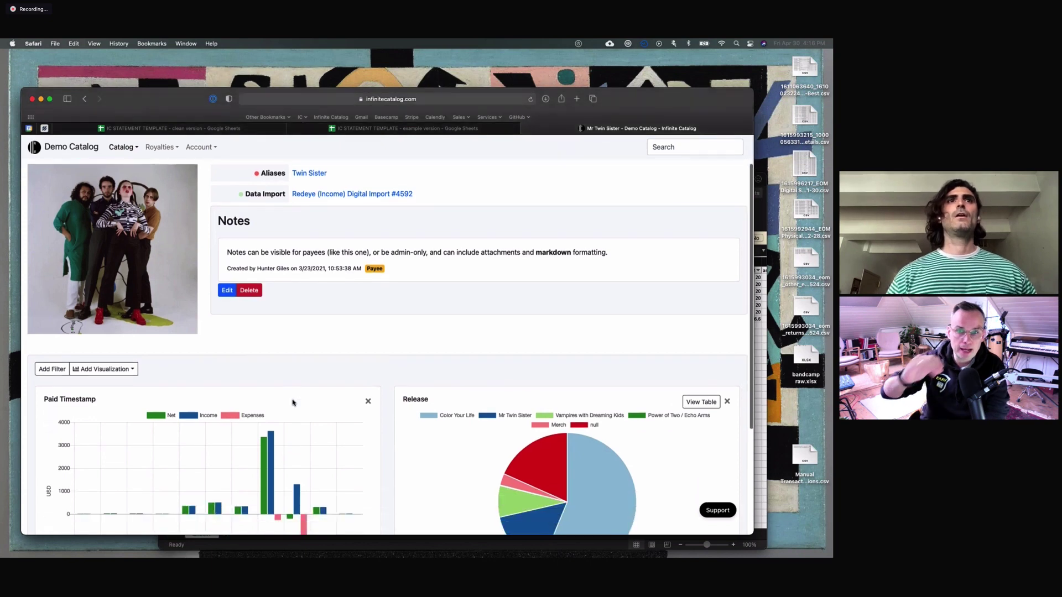
pyautogui.click(368, 387)
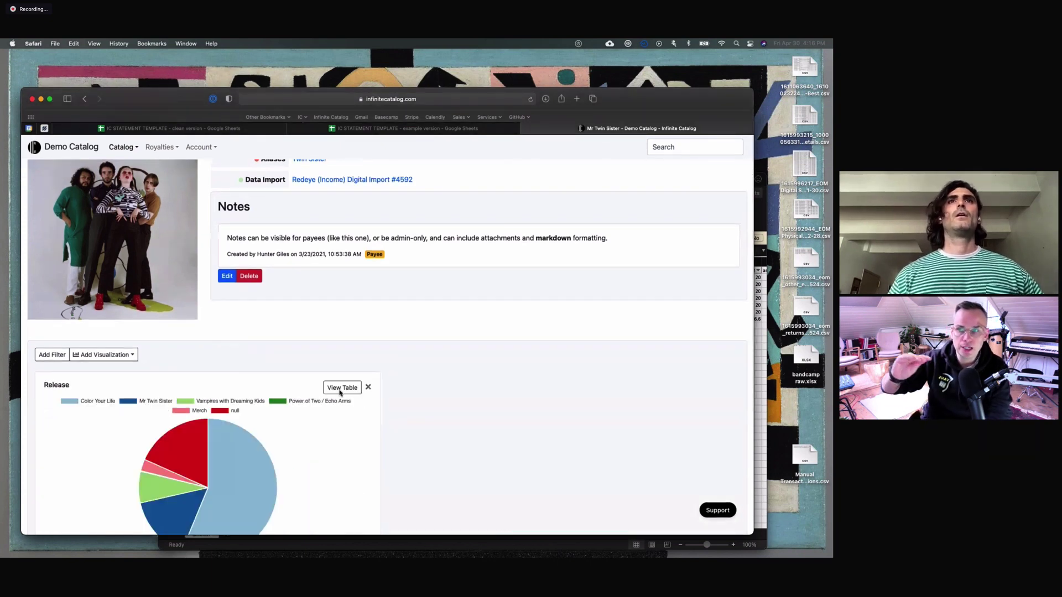
pyautogui.click(105, 354)
pyautogui.click(108, 458)
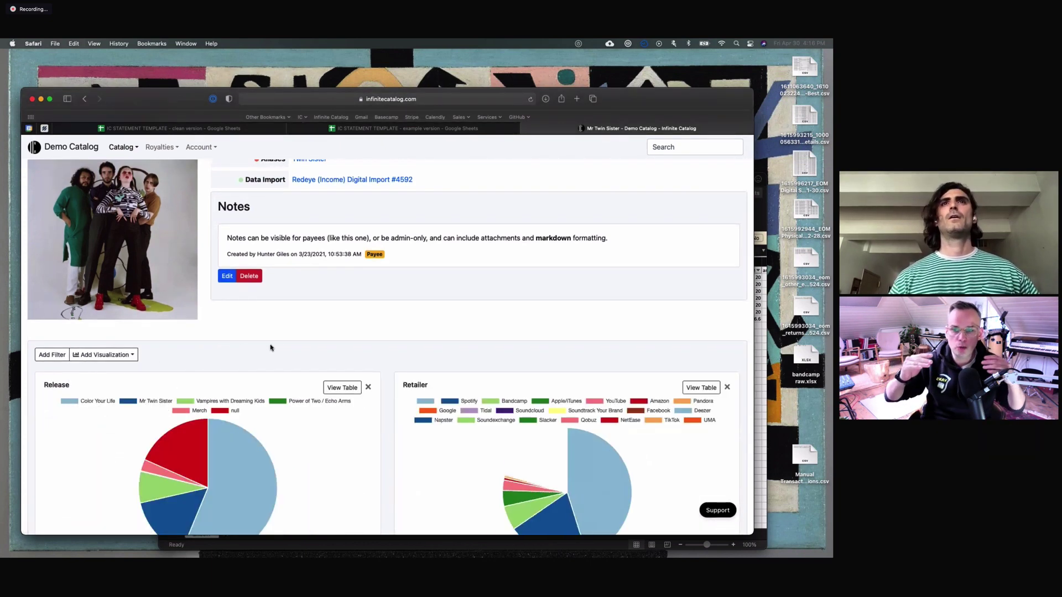
pyautogui.scroll(-2, 277, 347)
pyautogui.click(419, 343)
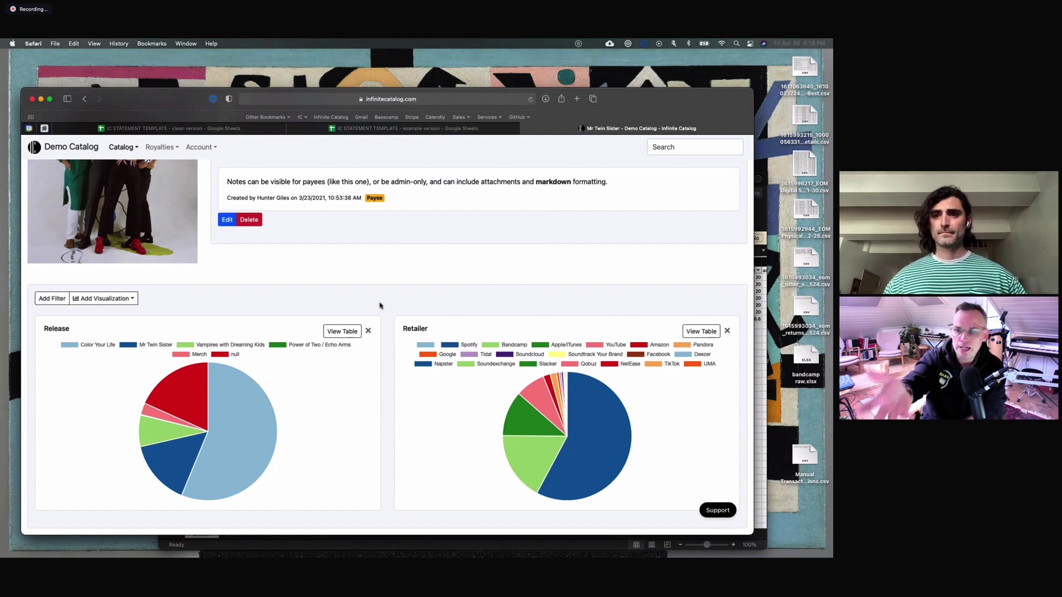
# Step: Remove the Retailer chart from the artist page and look over the Release chart's Color Your Life share
pyautogui.scroll(5, 379, 305)
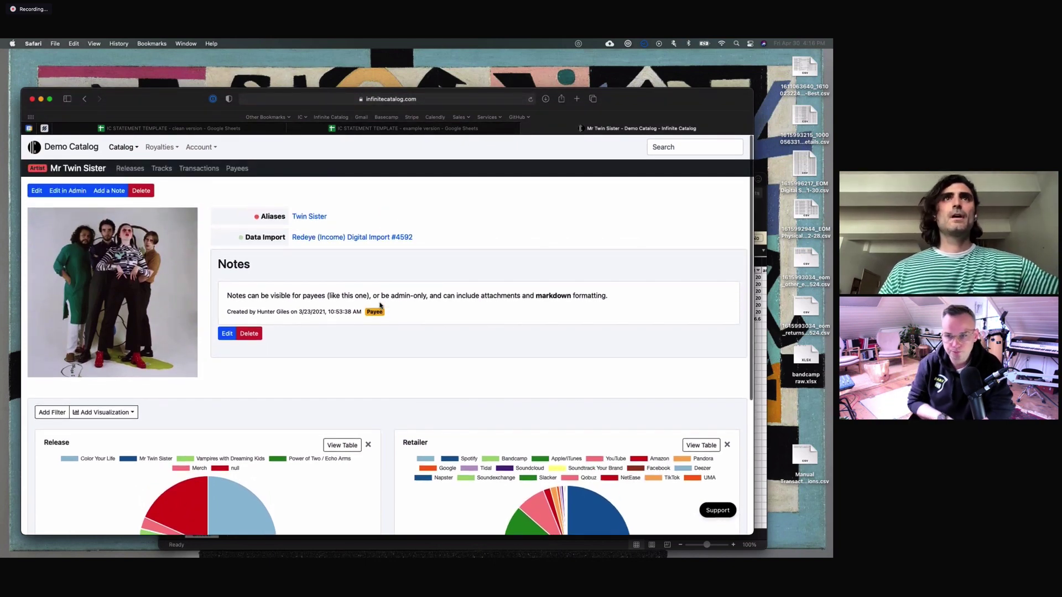
pyautogui.scroll(-2, 379, 306)
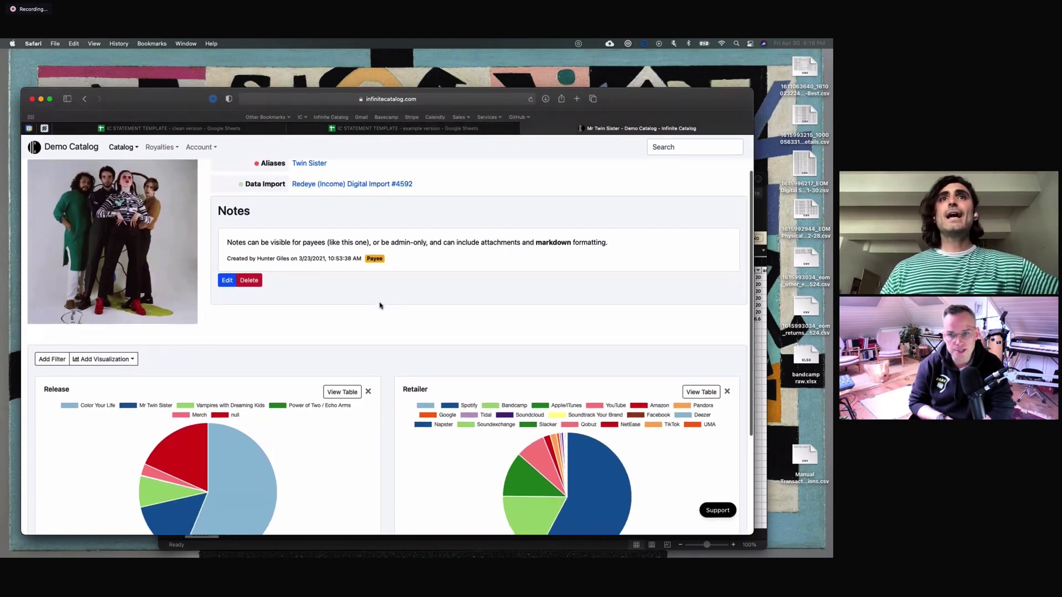
pyautogui.click(727, 392)
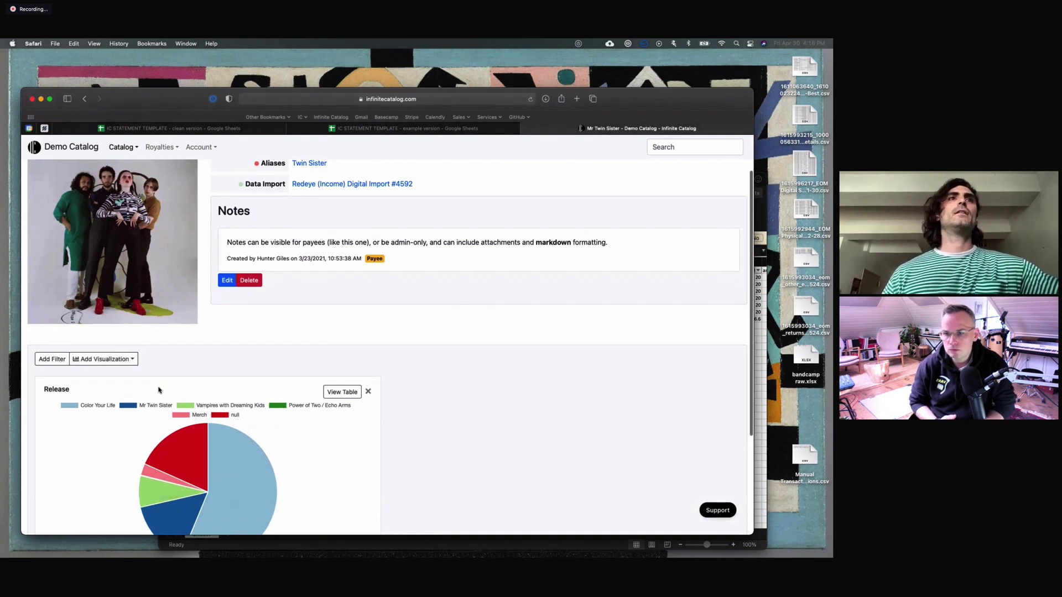
pyautogui.scroll(-1, 221, 316)
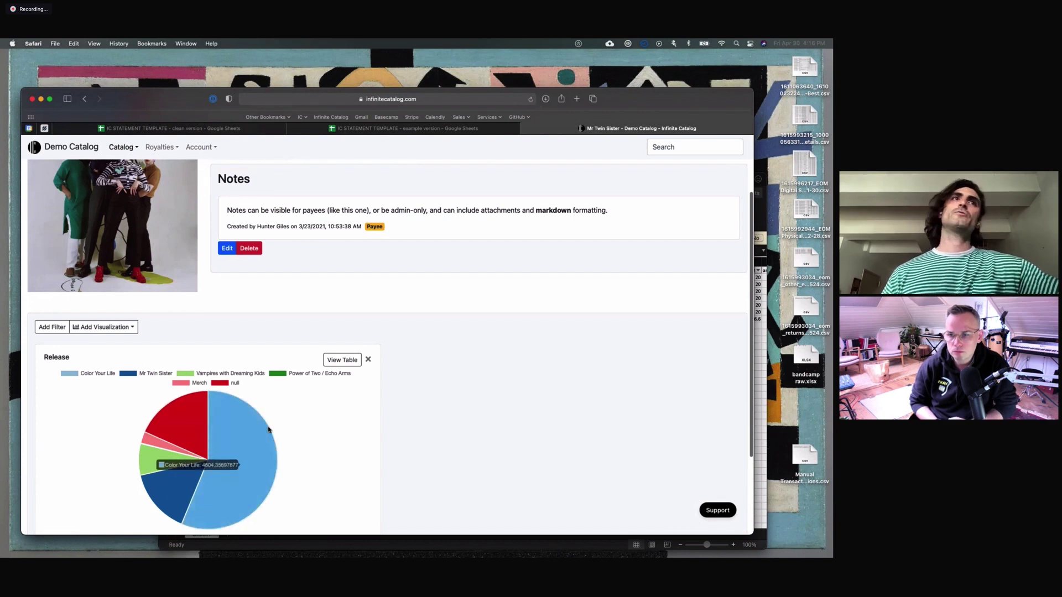
pyautogui.scroll(3, 303, 413)
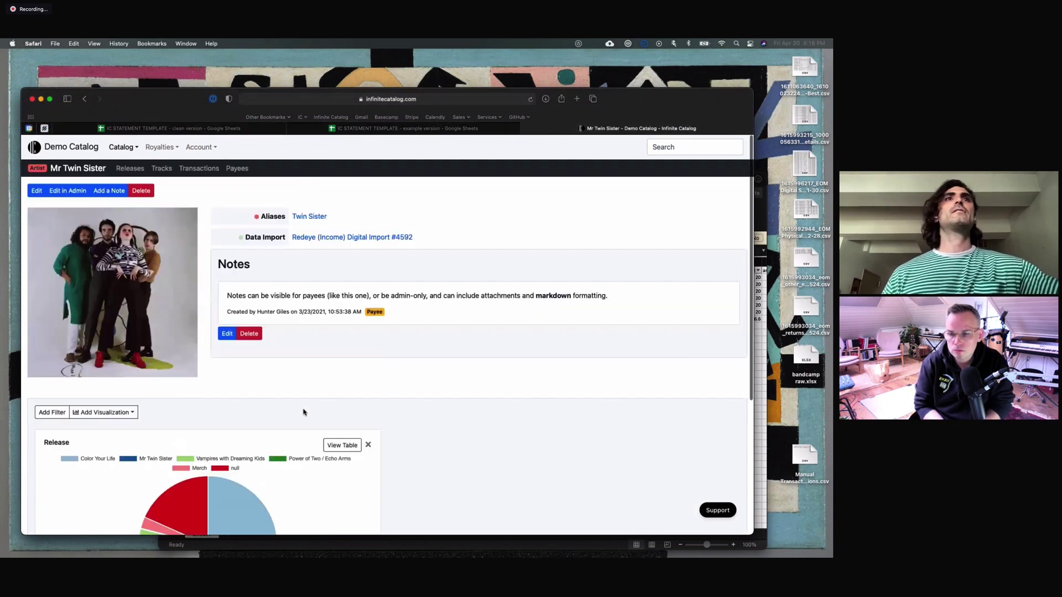
# Step: Open the artist's release Color Your Life and look over its tracks, mechanicals and income charts
pyautogui.click(142, 170)
pyautogui.click(98, 308)
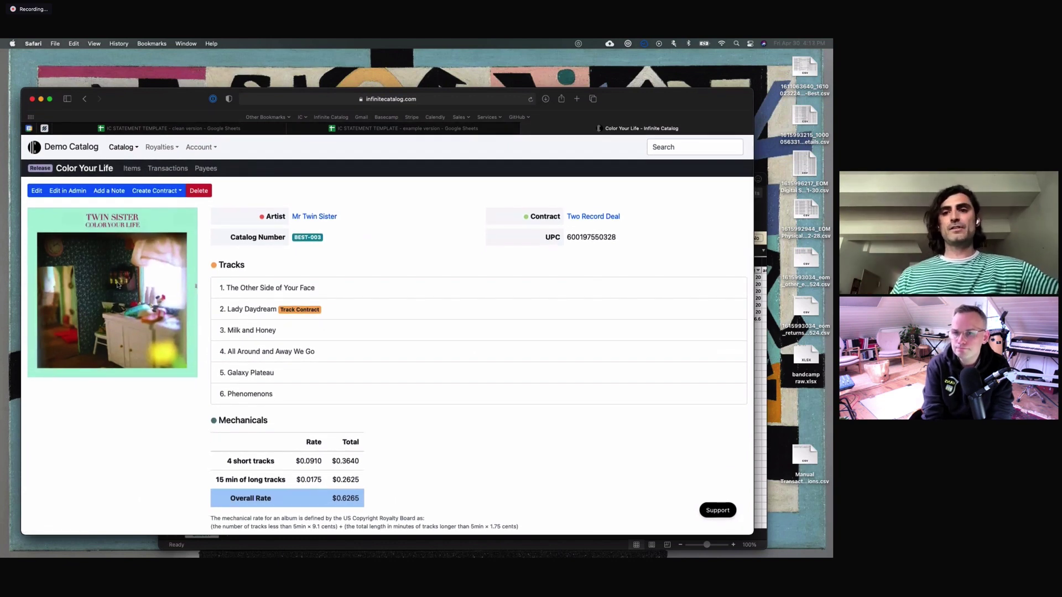
pyautogui.scroll(-5, 117, 285)
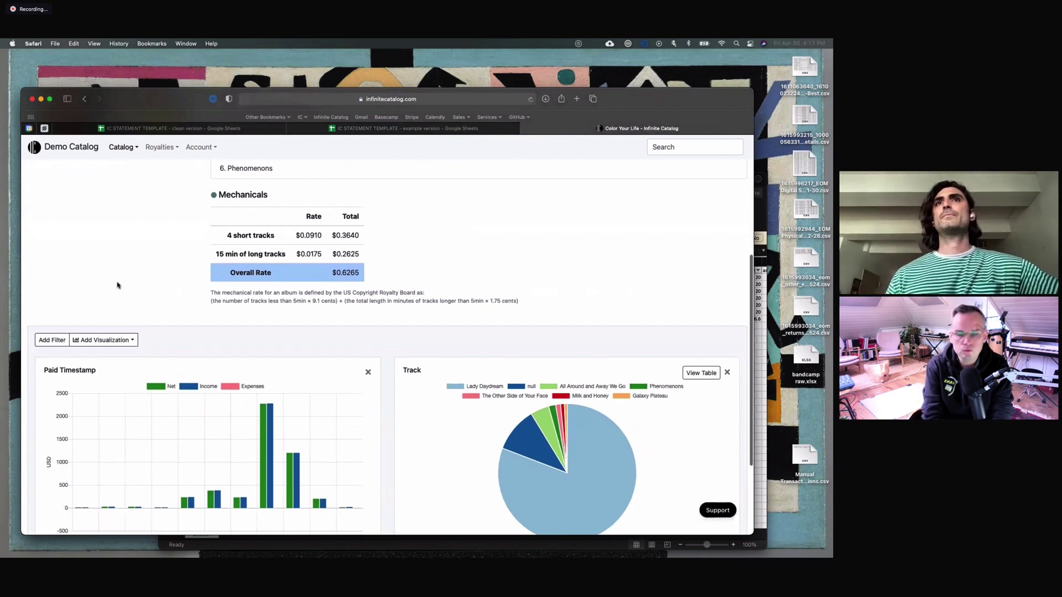
pyautogui.scroll(5, 117, 285)
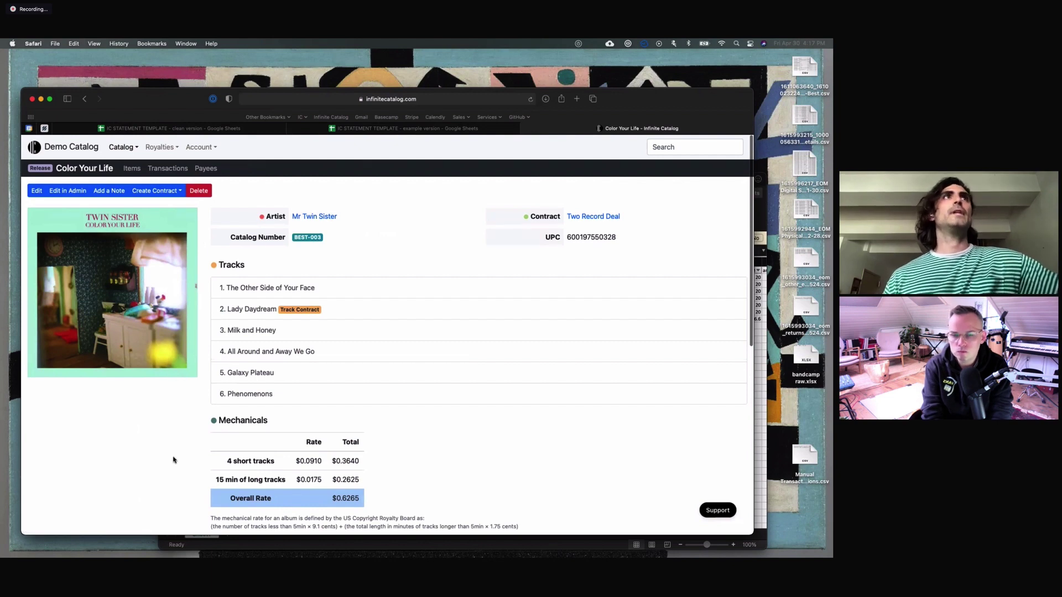
# Step: Open the track Lady Daydream from the release and look over its details and charts
pyautogui.click(324, 308)
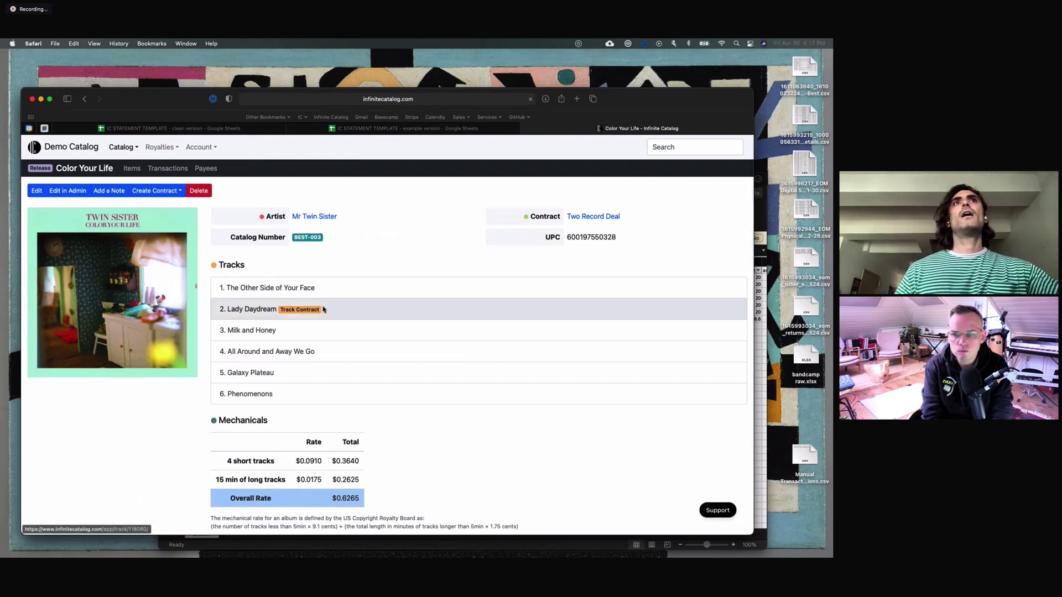
pyautogui.scroll(-3, 259, 306)
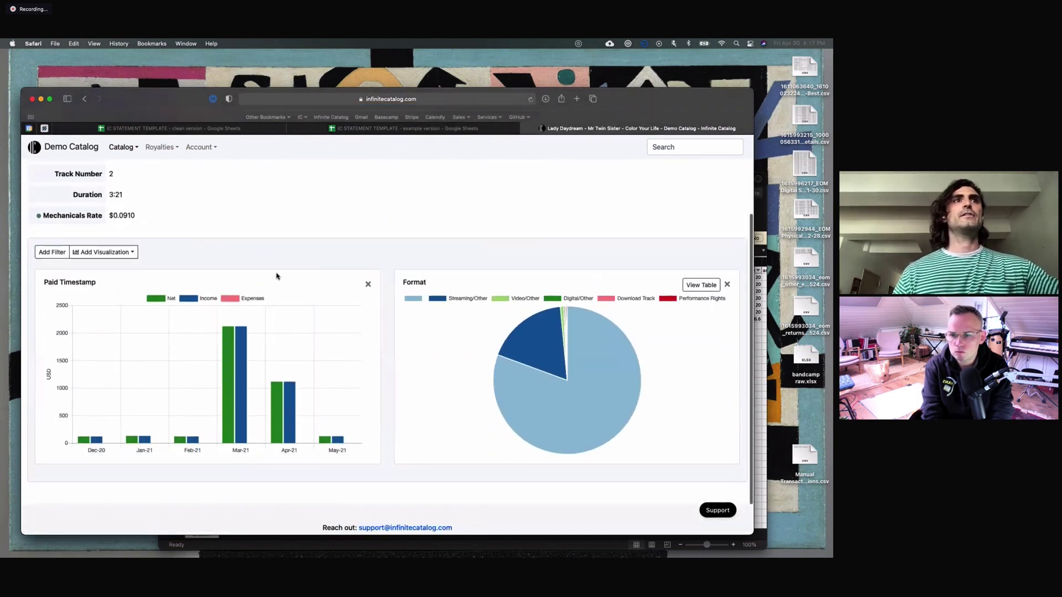
pyautogui.scroll(4, 275, 275)
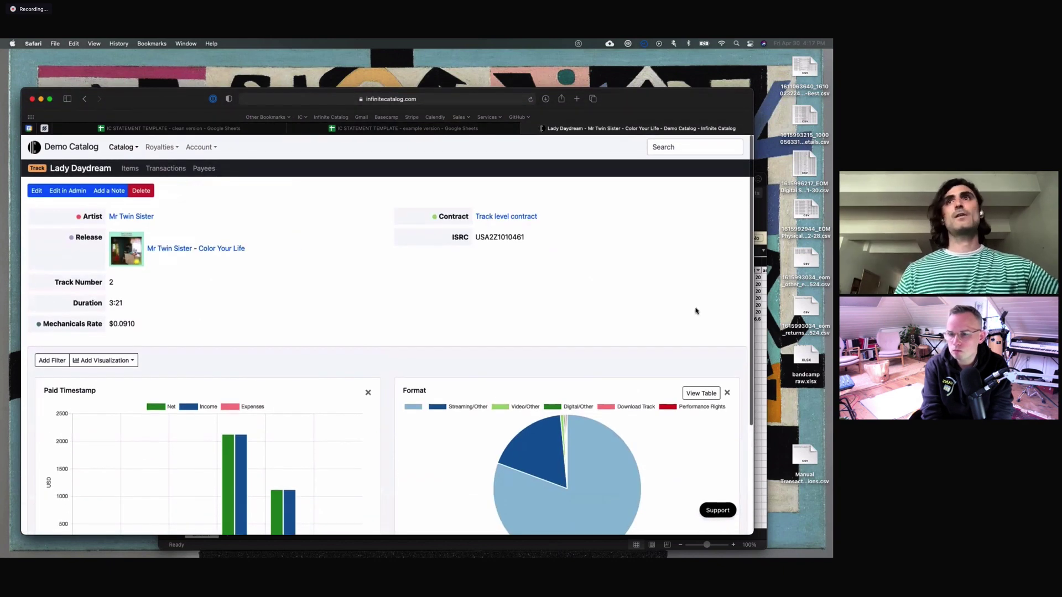
# Step: Replace the Lady Daydream page's Format chart with a Retailer chart and exclude the unlabeled retailer from it
pyautogui.click(727, 395)
pyautogui.click(105, 360)
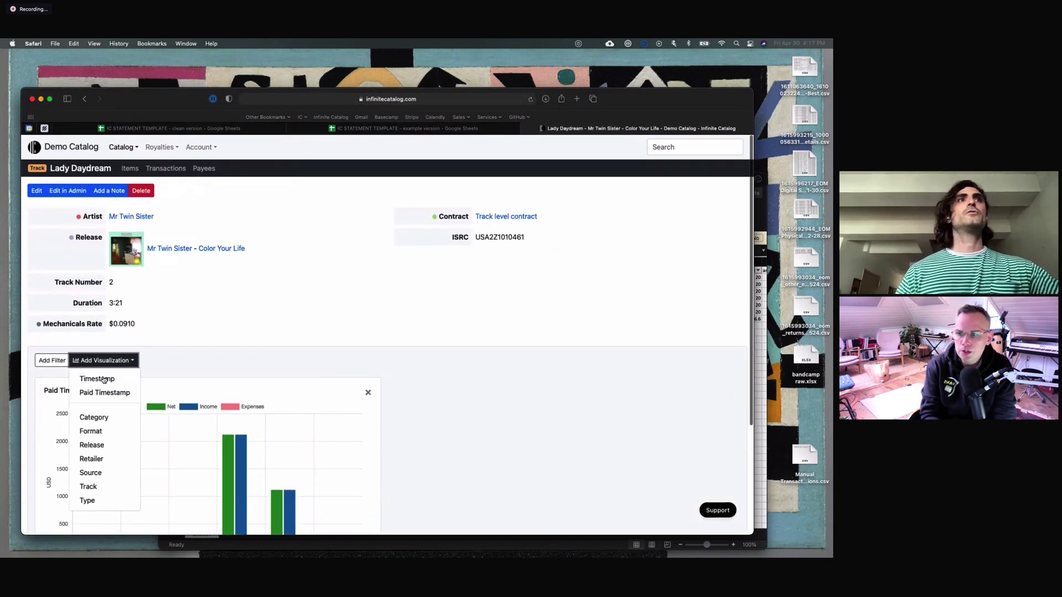
pyautogui.click(104, 459)
pyautogui.scroll(-1, 382, 365)
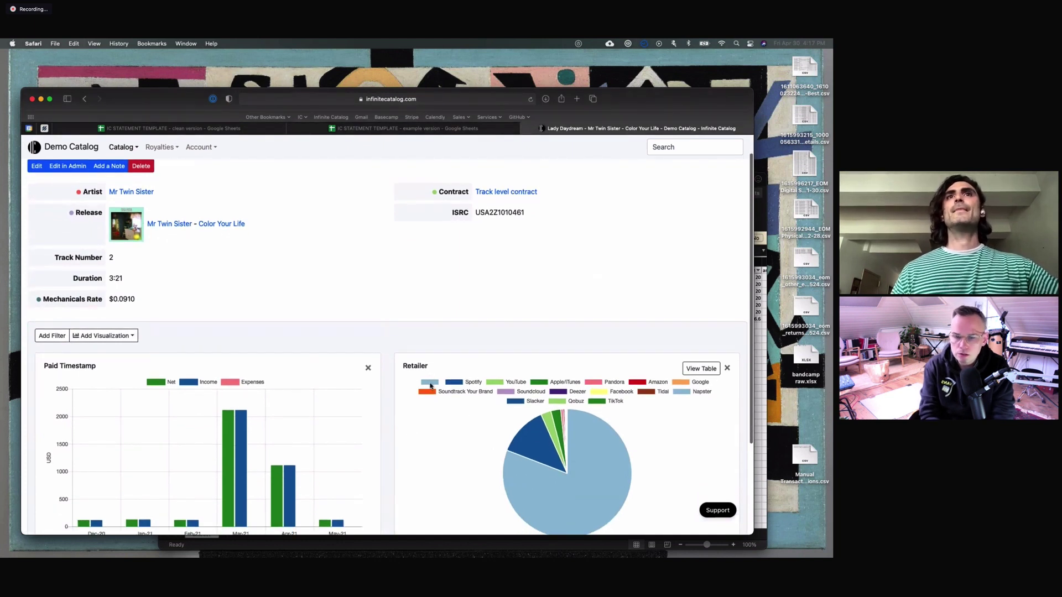
pyautogui.click(431, 382)
pyautogui.scroll(1, 370, 358)
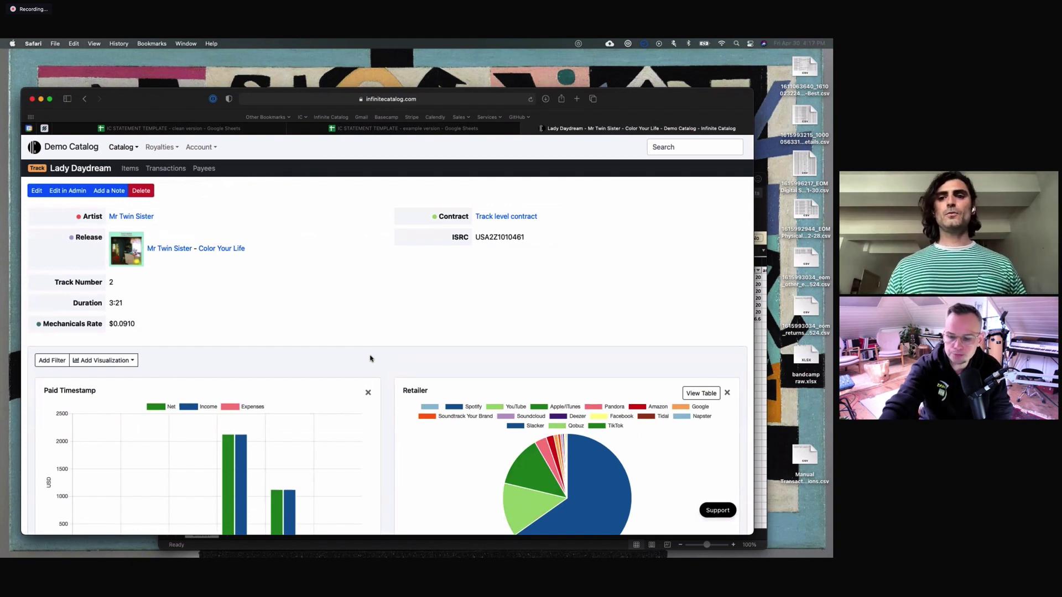
# Step: Delete Bandcamp Import #5313 from the data imports along with everything it created, and return to the imports list
pyautogui.click(160, 148)
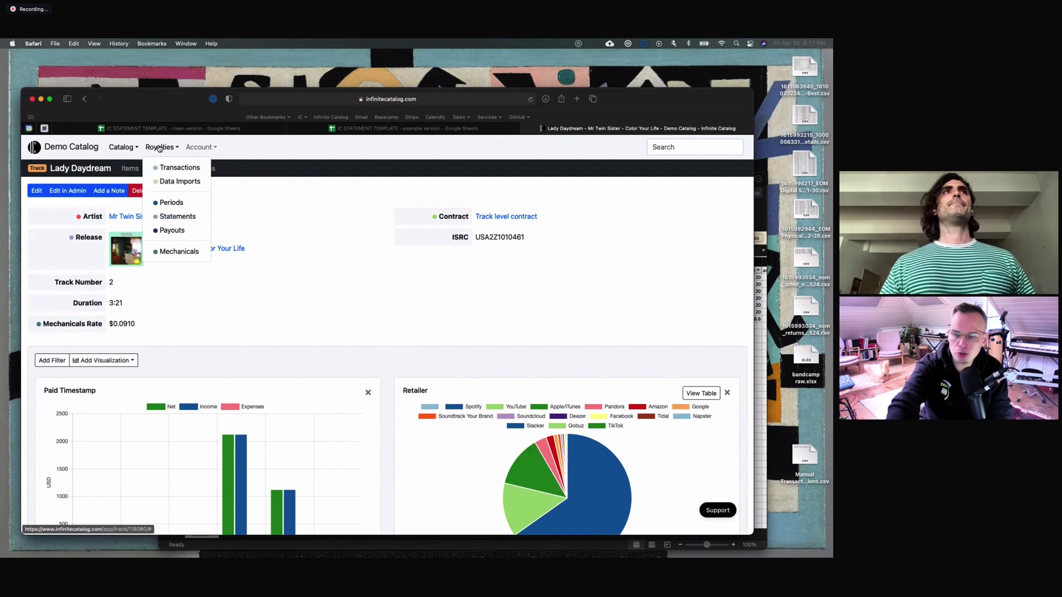
pyautogui.click(269, 202)
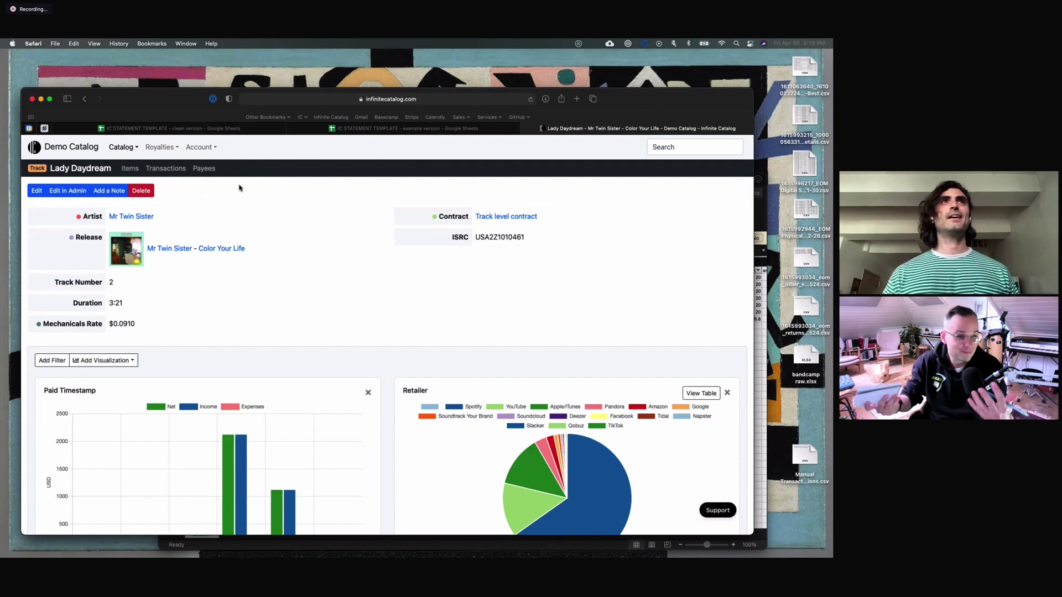
pyautogui.click(162, 147)
pyautogui.click(172, 188)
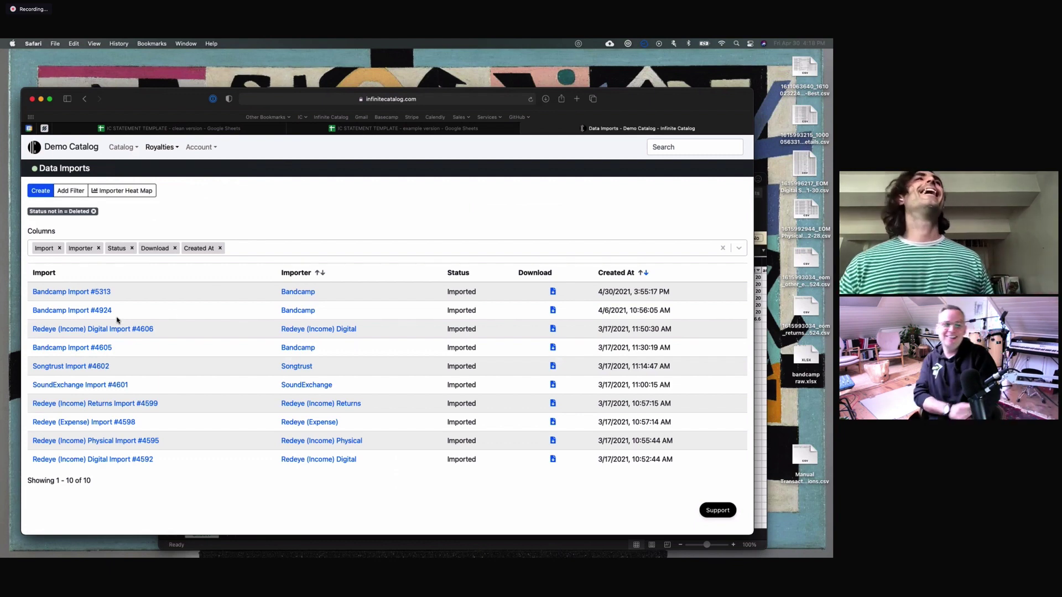
pyautogui.click(77, 291)
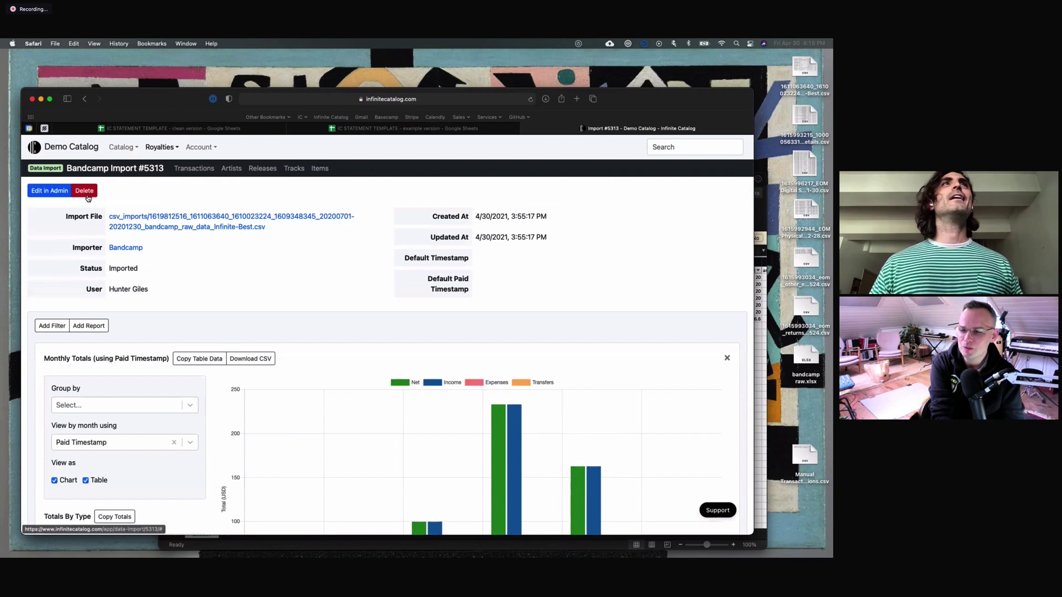
pyautogui.click(85, 191)
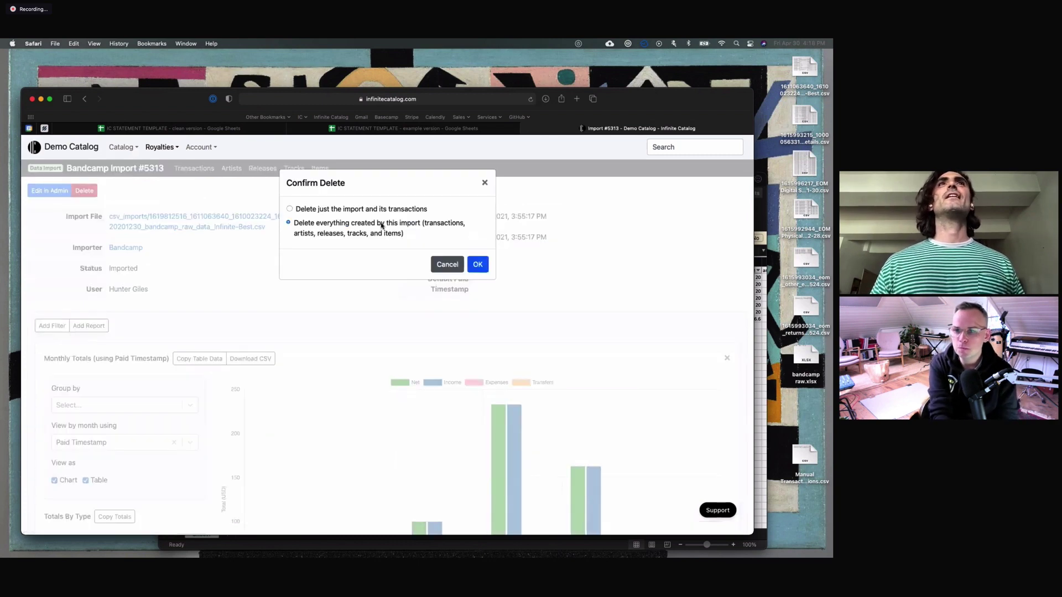
pyautogui.click(479, 265)
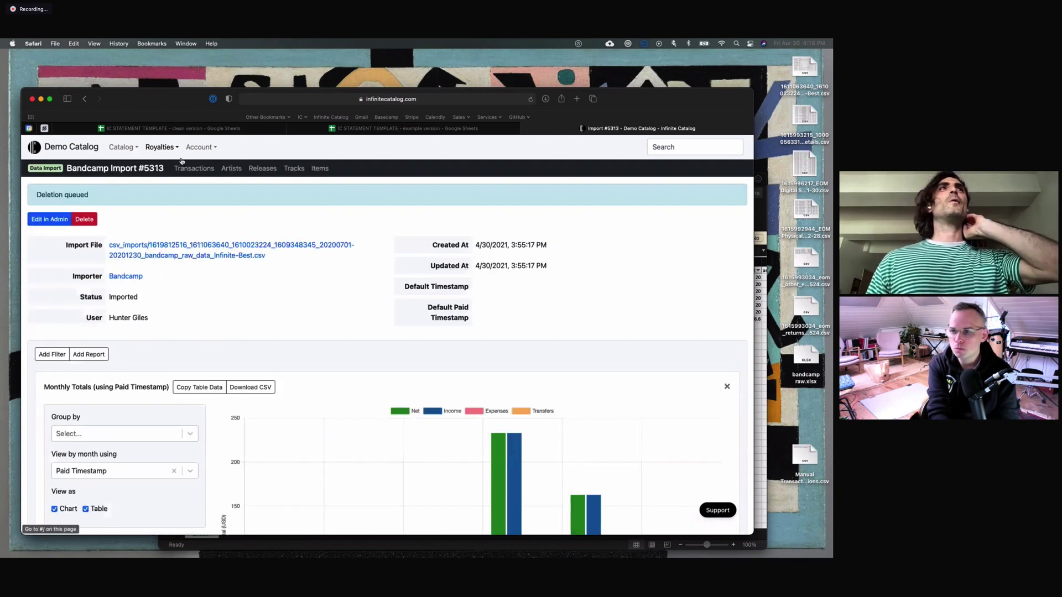
pyautogui.click(48, 169)
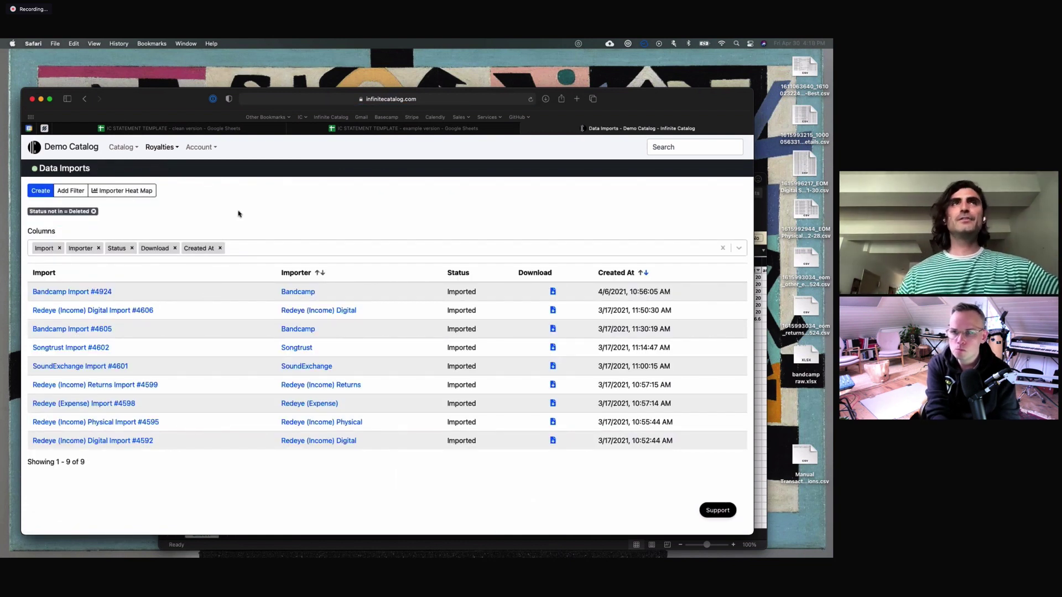
# Step: Open the catalog overview, select the artist Mr Twin Sister and look over the unassigned items and releases
pyautogui.click(123, 147)
pyautogui.click(122, 163)
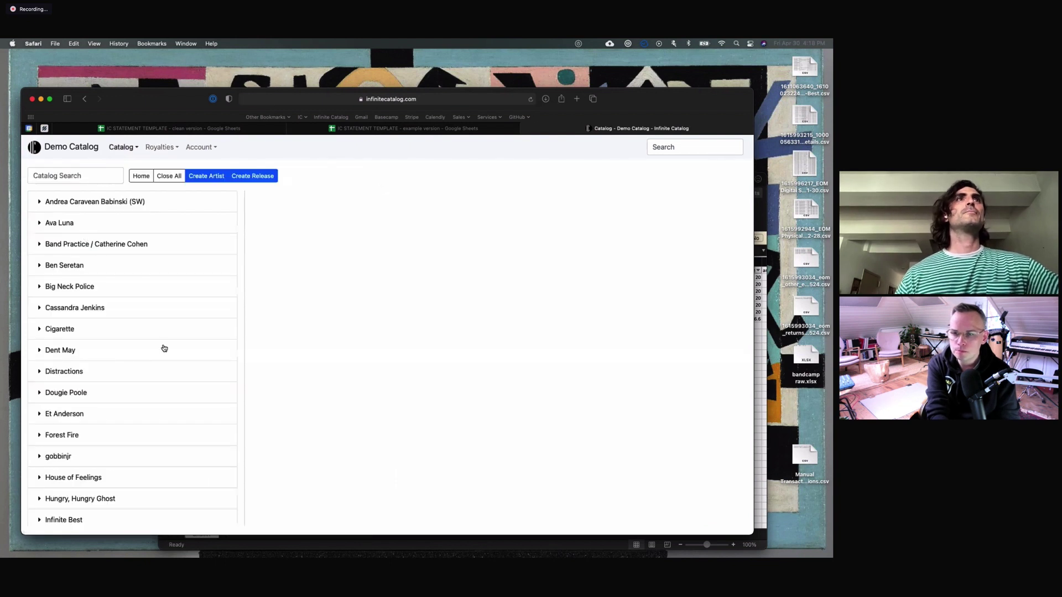
pyautogui.scroll(-10, 165, 348)
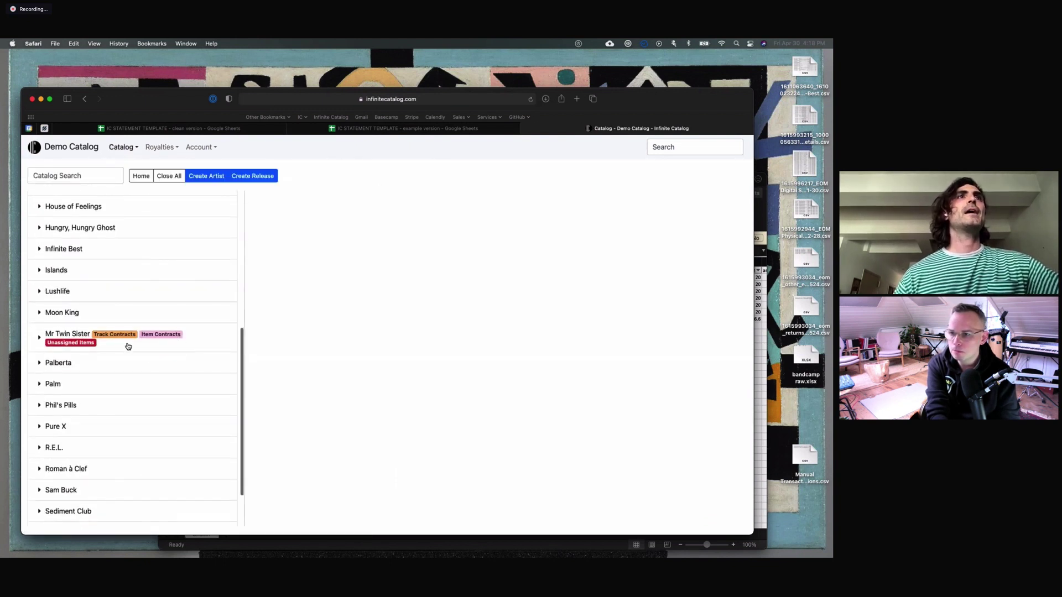
pyautogui.click(128, 347)
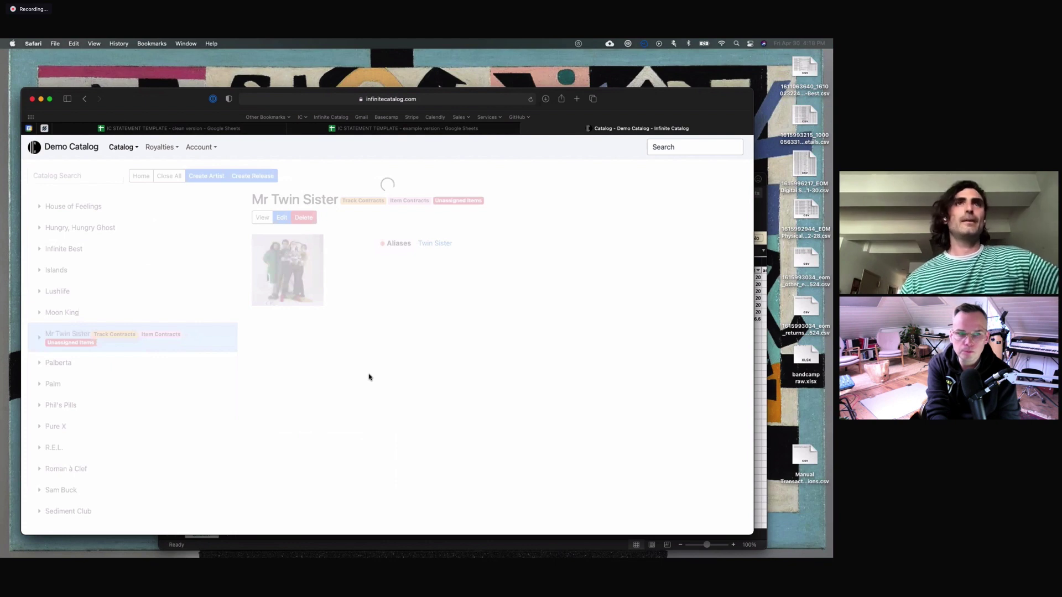
pyautogui.scroll(-5, 369, 377)
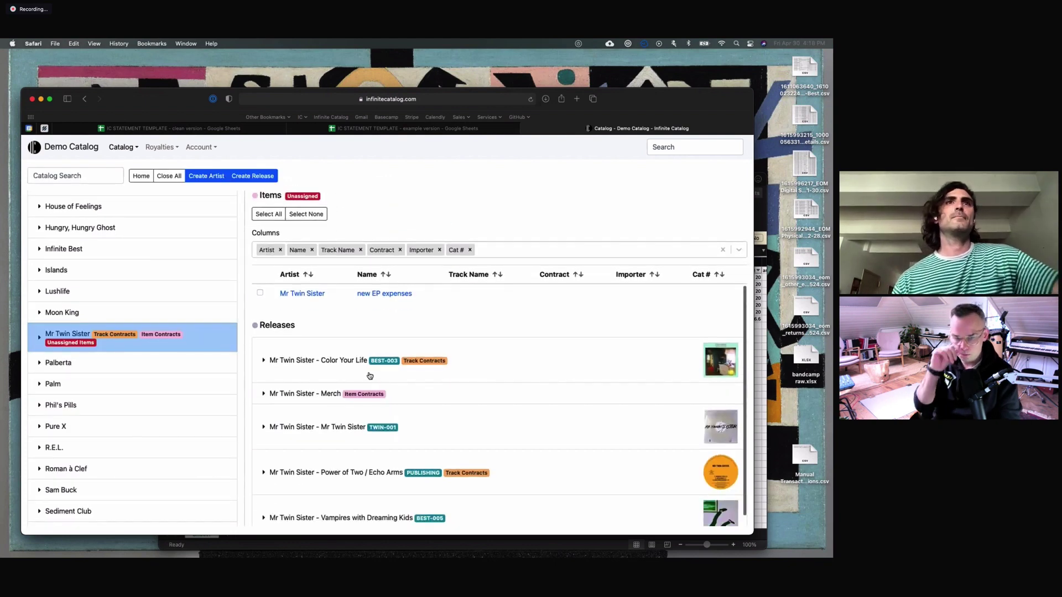
# Step: Open Color Your Life within the catalog overview and examine its contract, tracks and items
pyautogui.click(364, 361)
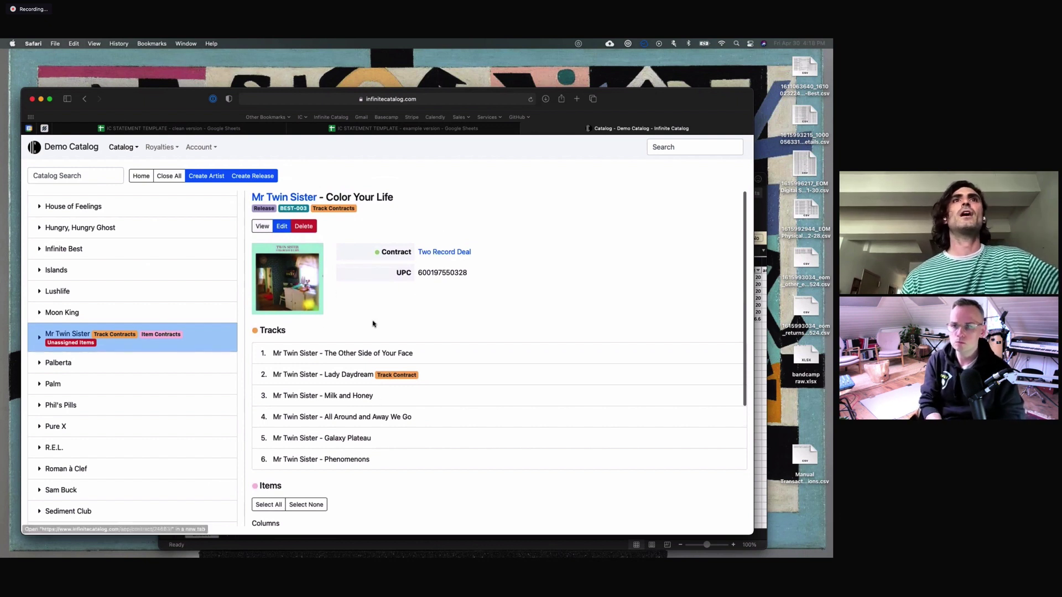
pyautogui.scroll(-2, 368, 343)
pyautogui.scroll(-2, 398, 331)
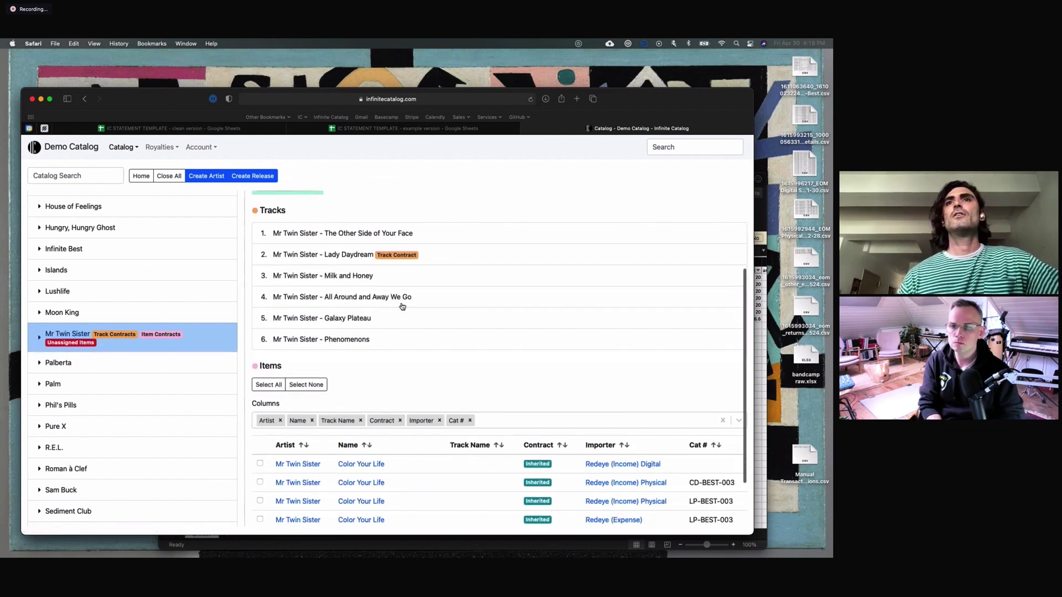
pyautogui.scroll(5, 403, 303)
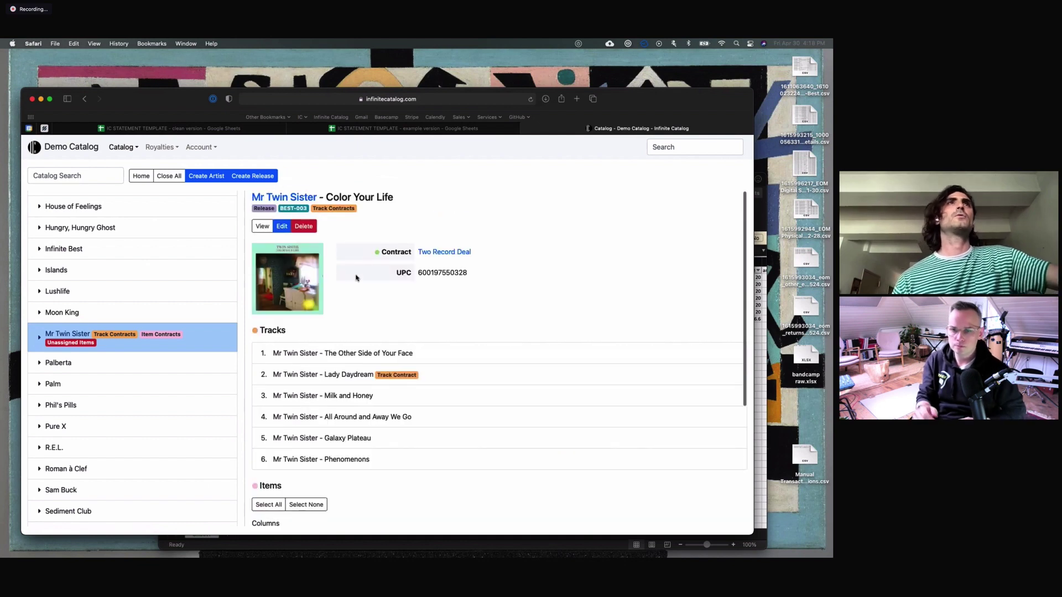
pyautogui.click(160, 147)
pyautogui.click(167, 181)
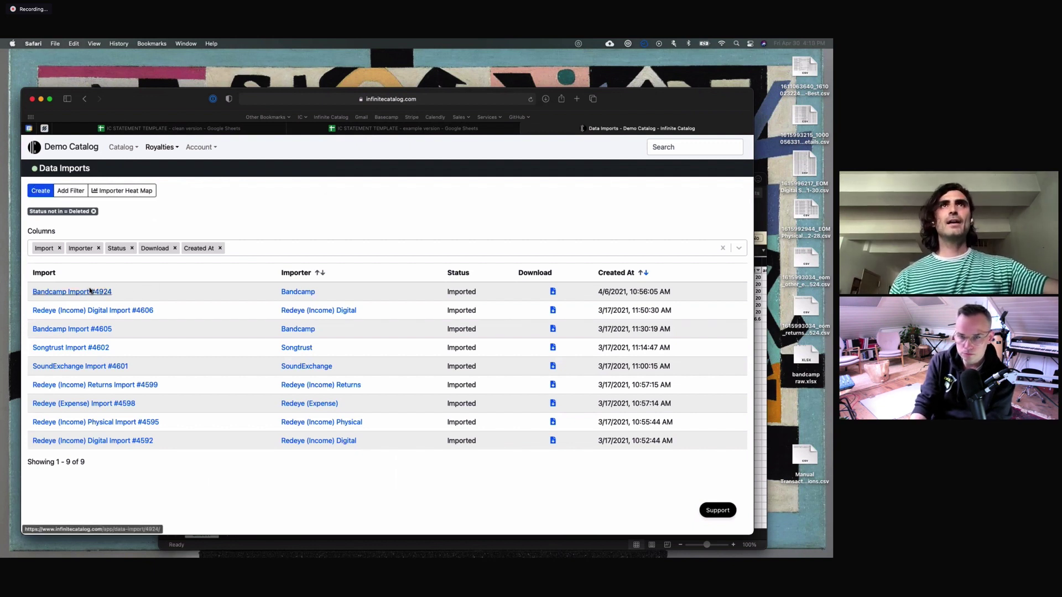
pyautogui.click(40, 190)
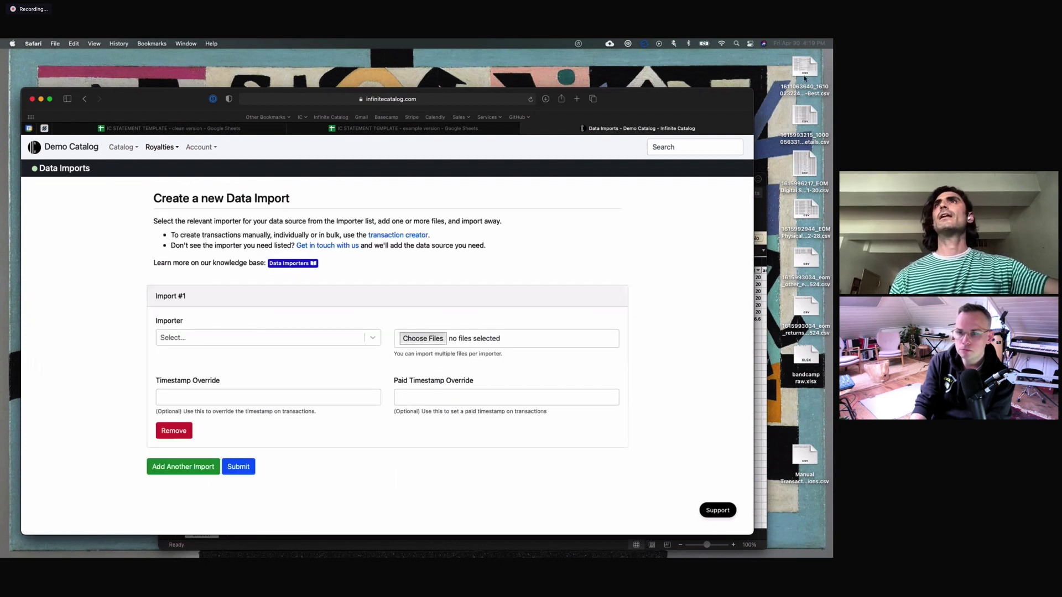
pyautogui.moveTo(805, 78); pyautogui.dragTo(423, 339)
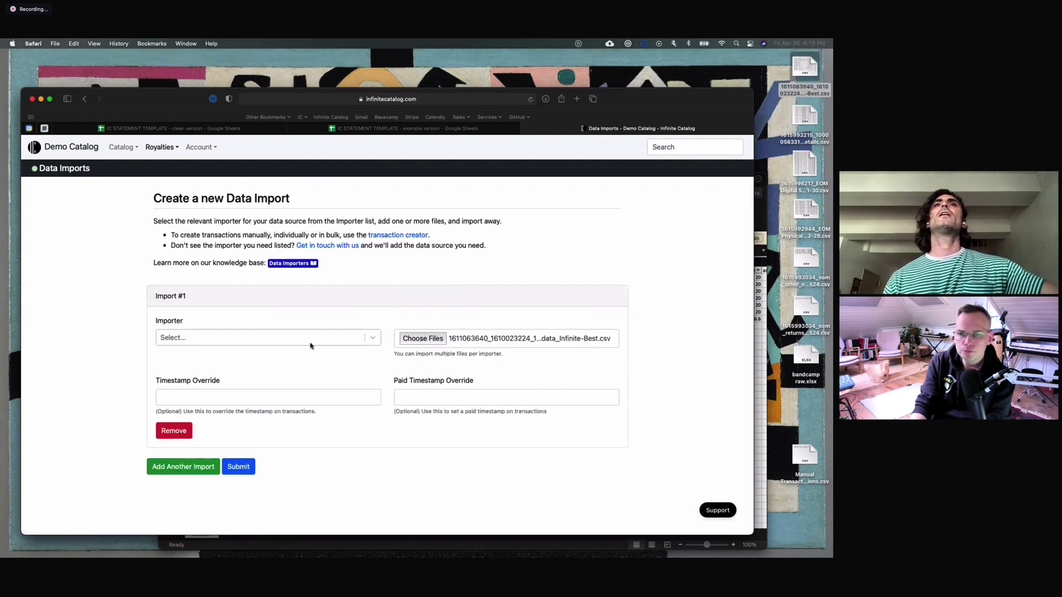
pyautogui.click(310, 344)
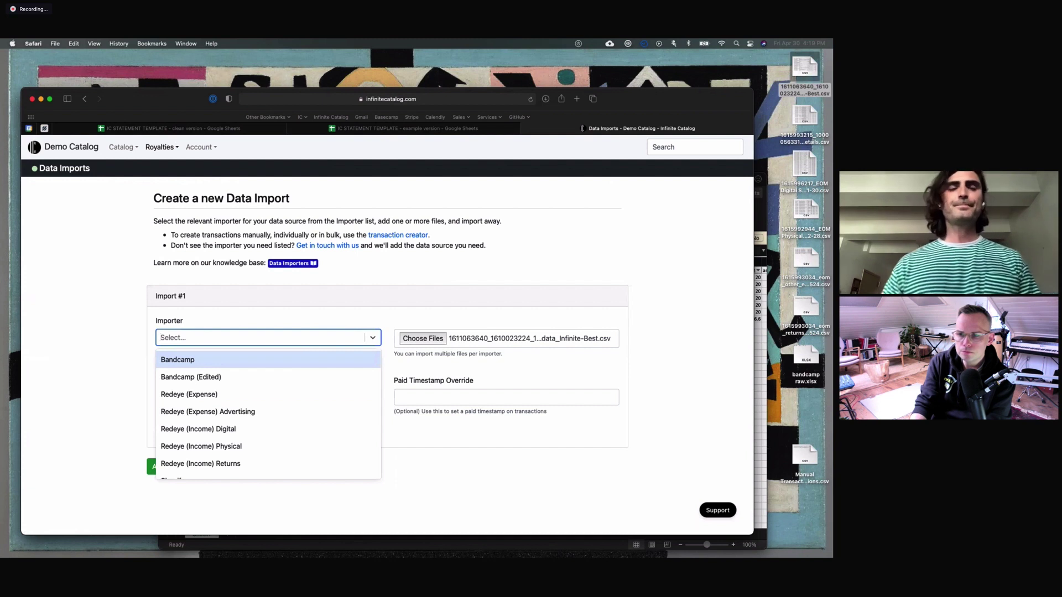
pyautogui.click(285, 359)
# Step: Look through the importers available for the new data import, keeping Bandcamp selected
pyautogui.click(284, 346)
pyautogui.scroll(-3, 278, 405)
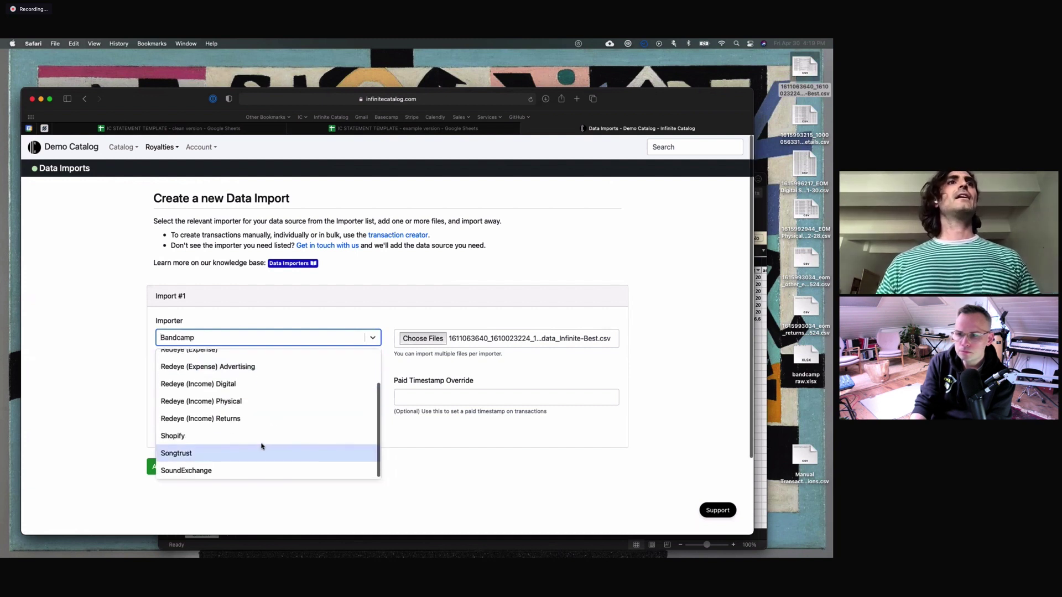
pyautogui.scroll(5, 263, 447)
pyautogui.click(273, 314)
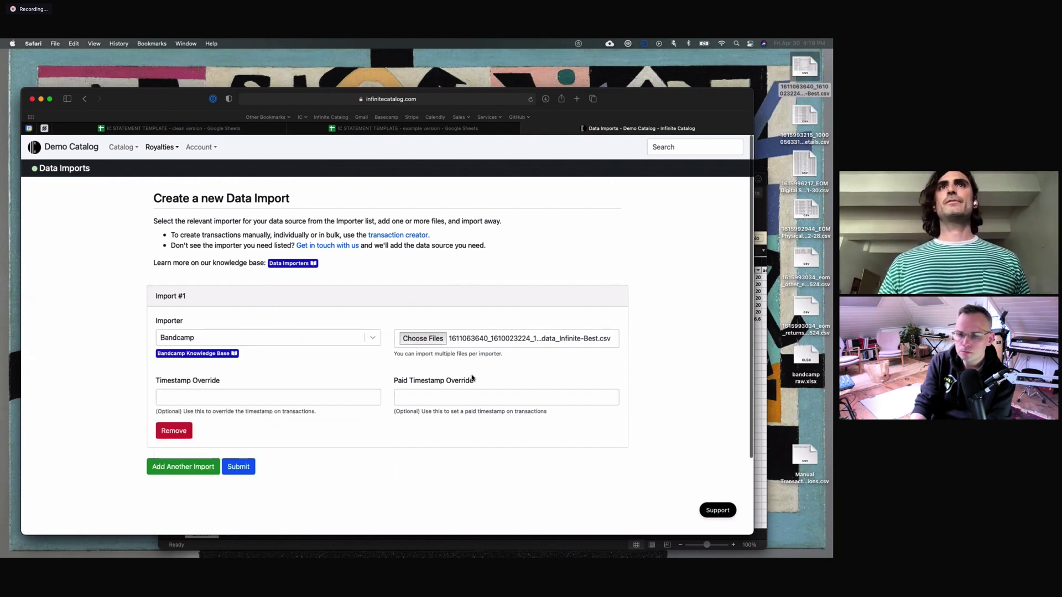
pyautogui.click(303, 339)
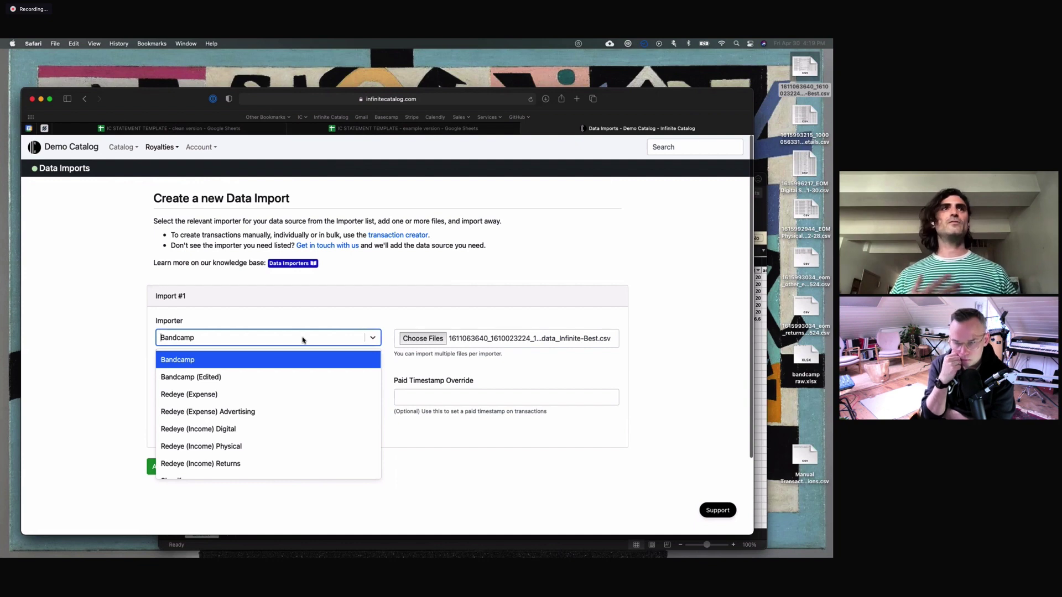
pyautogui.scroll(-6, 303, 342)
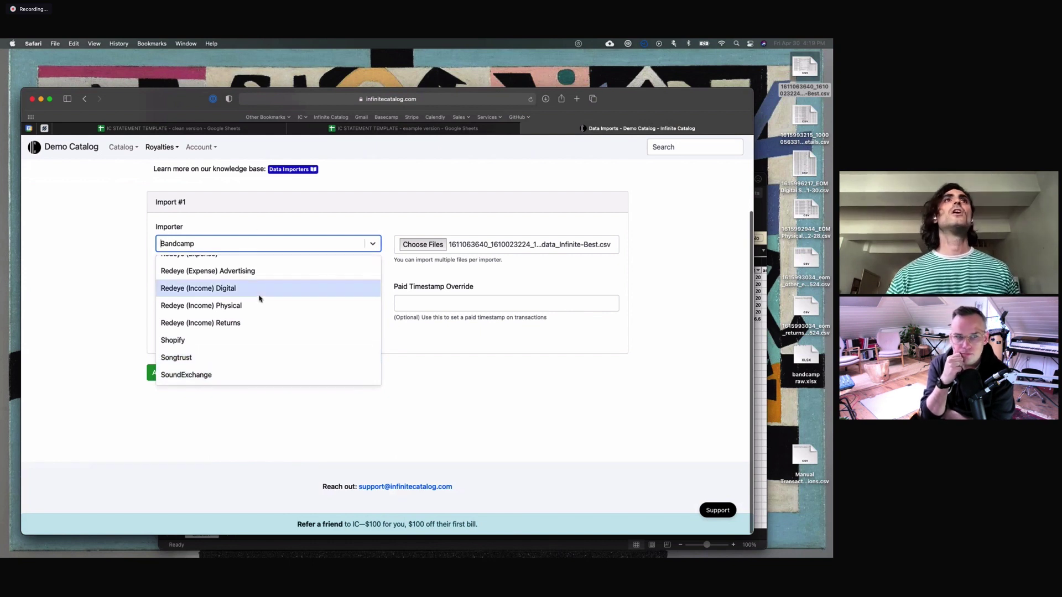
pyautogui.scroll(3, 255, 287)
pyautogui.click(106, 297)
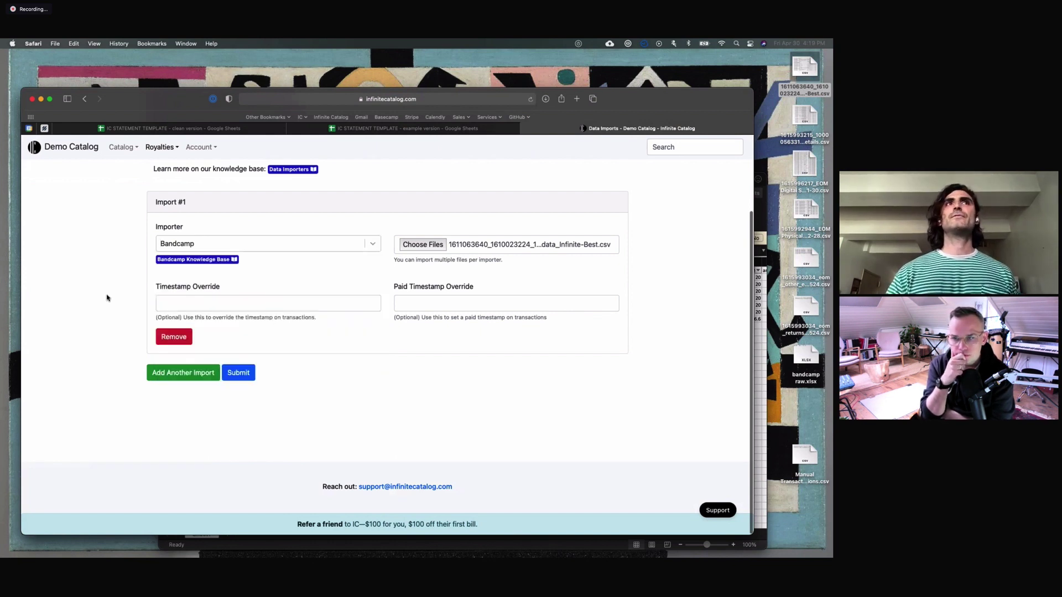
pyautogui.scroll(2, 107, 297)
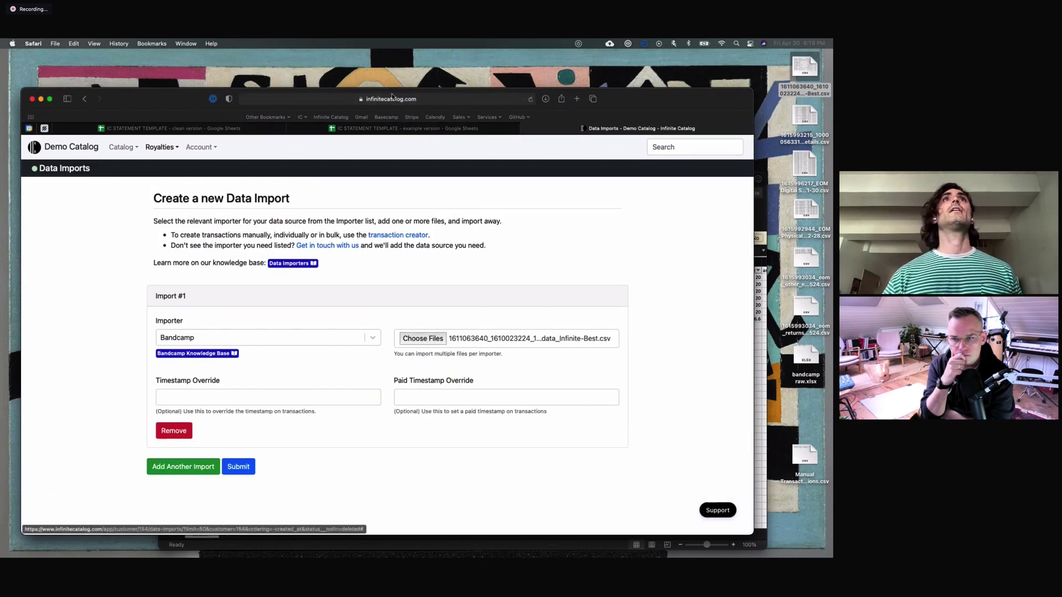
# Step: Switch to the example statement spreadsheet in Google Sheets and review its bandcamp, Income and SUMMARY sheets
pyautogui.click(387, 132)
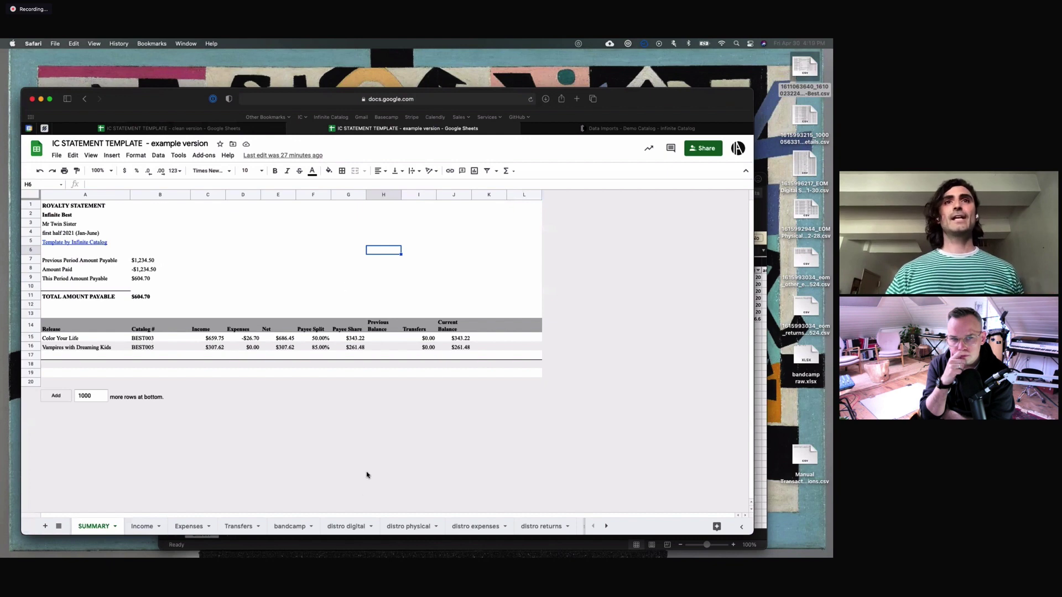
pyautogui.hscroll(2, 343, 526)
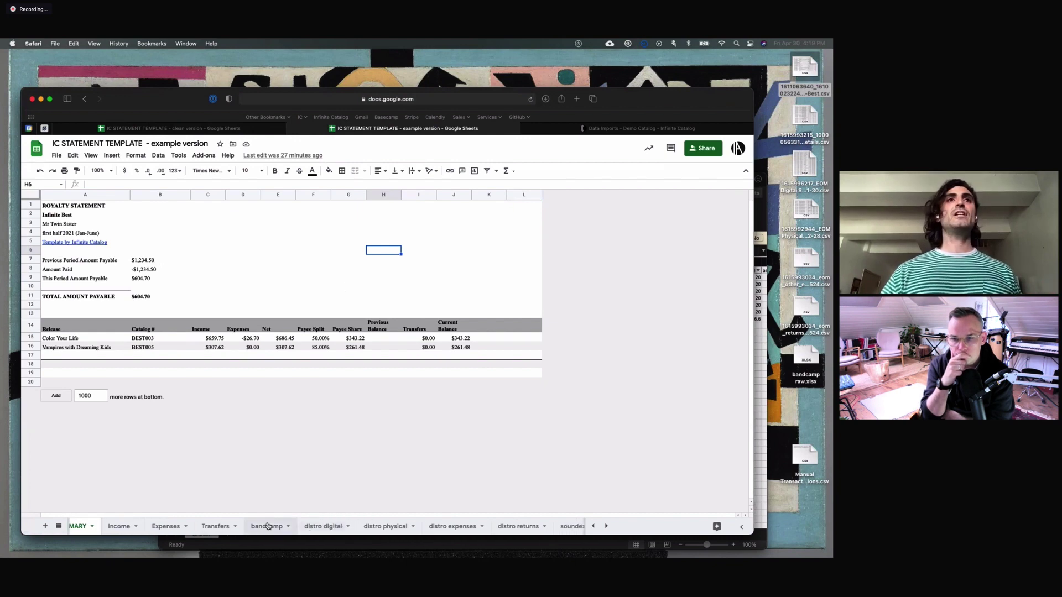
pyautogui.hscroll(2, 268, 526)
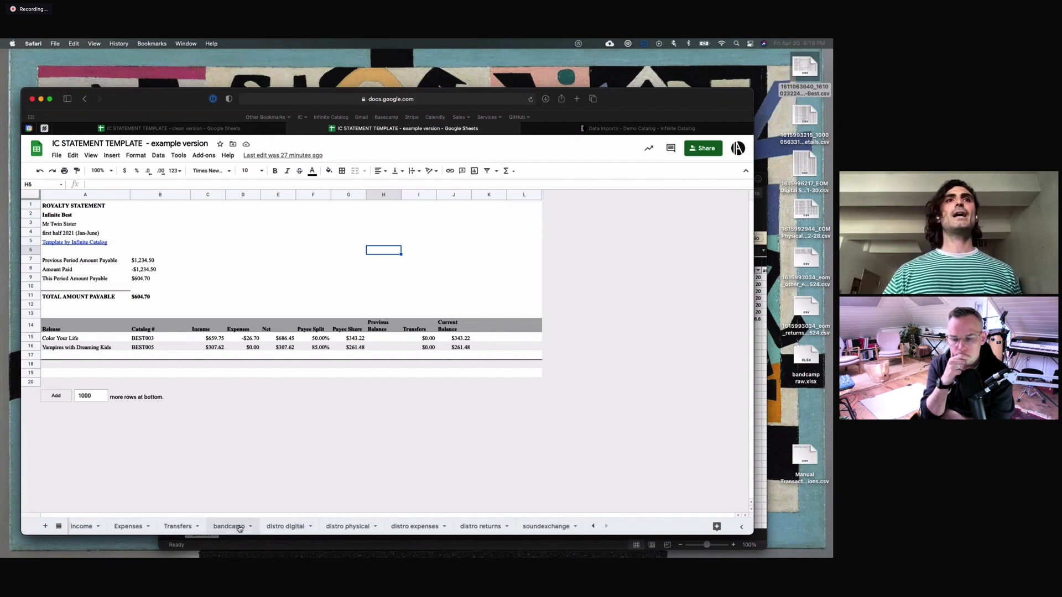
pyautogui.click(240, 527)
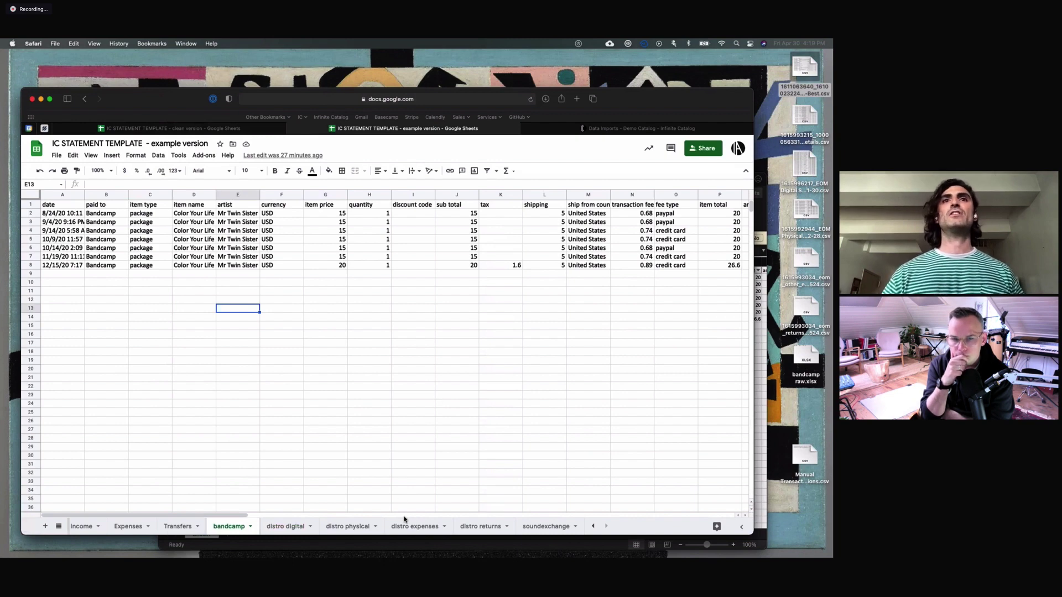
pyautogui.hscroll(-3, 402, 524)
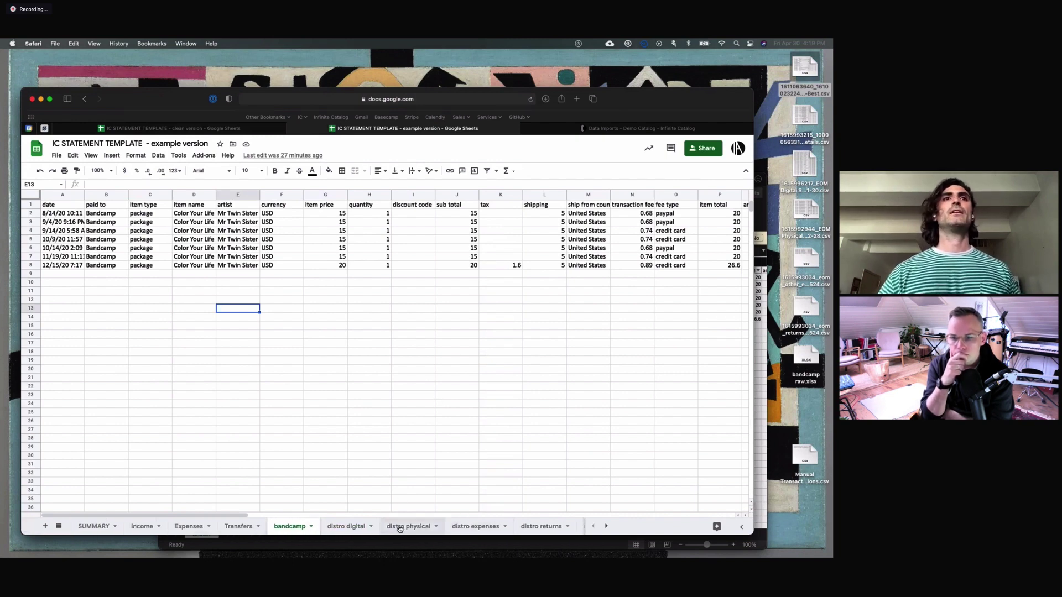
pyautogui.click(142, 527)
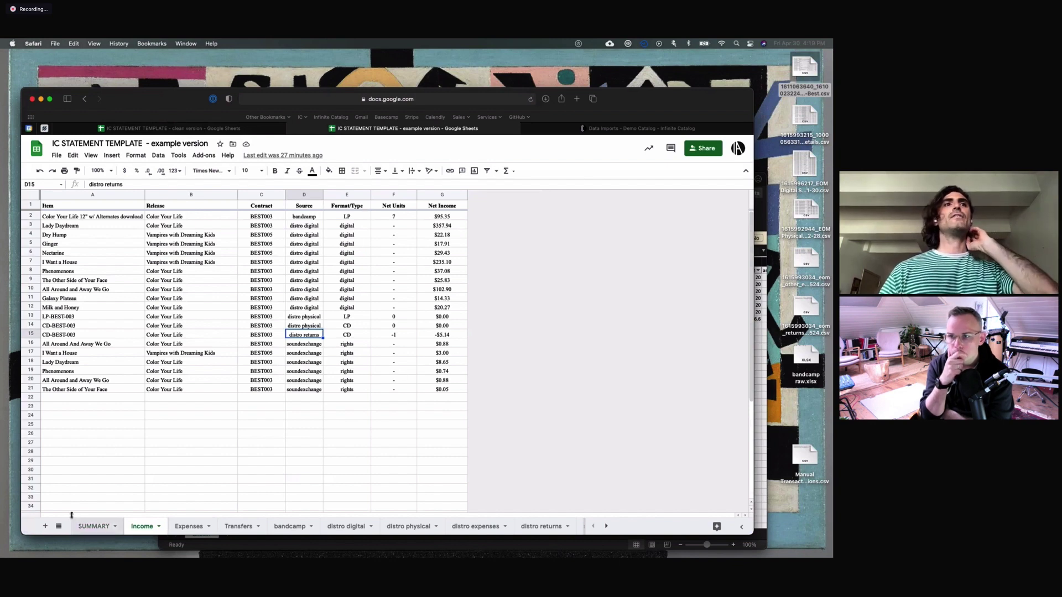
pyautogui.click(93, 528)
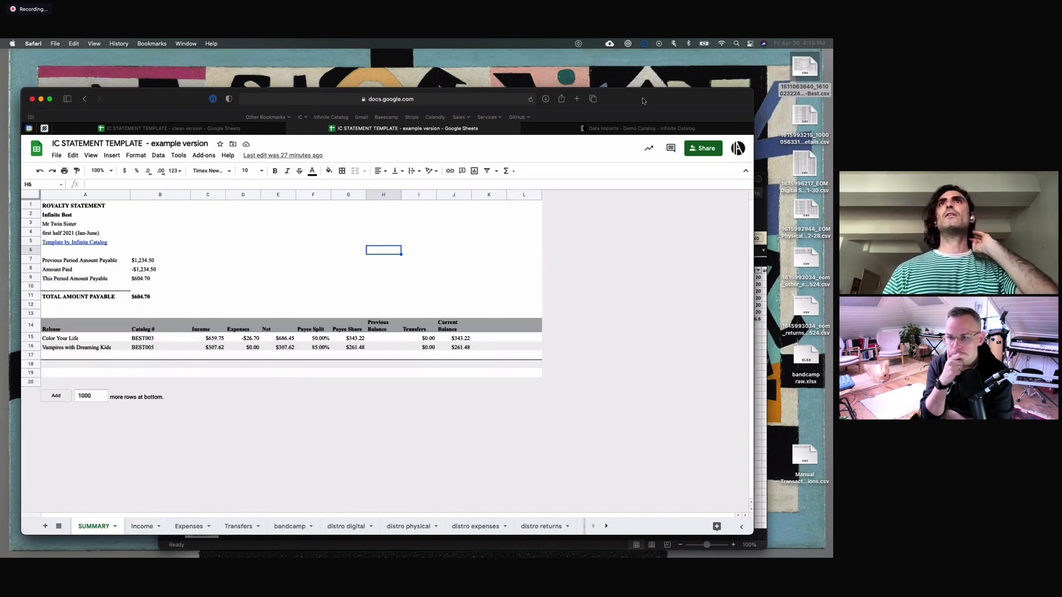
# Step: Return to the data import form in Infinite Catalog and submit the Bandcamp import
pyautogui.click(574, 129)
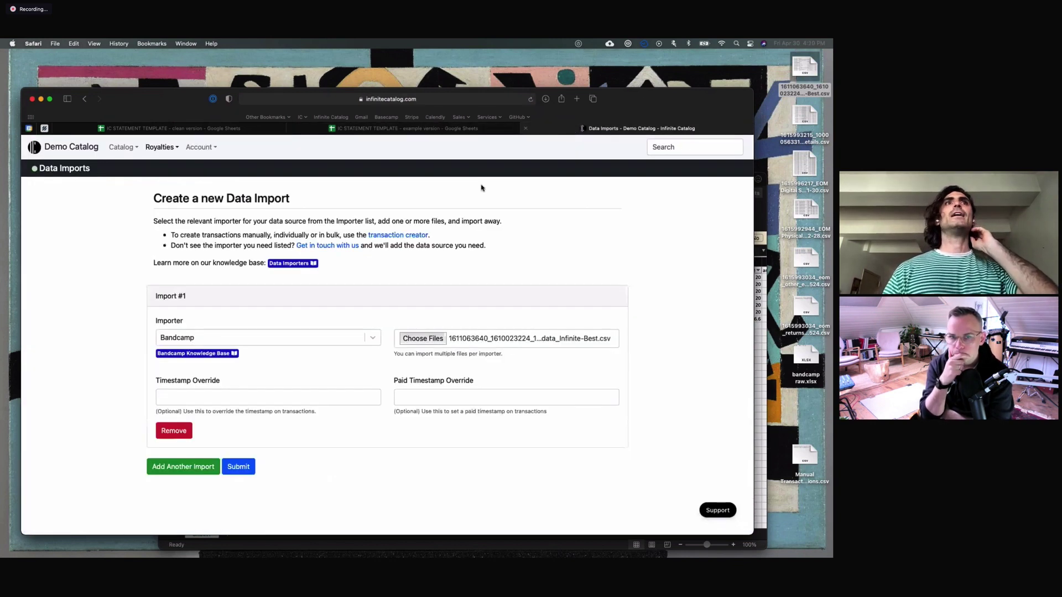
pyautogui.click(238, 468)
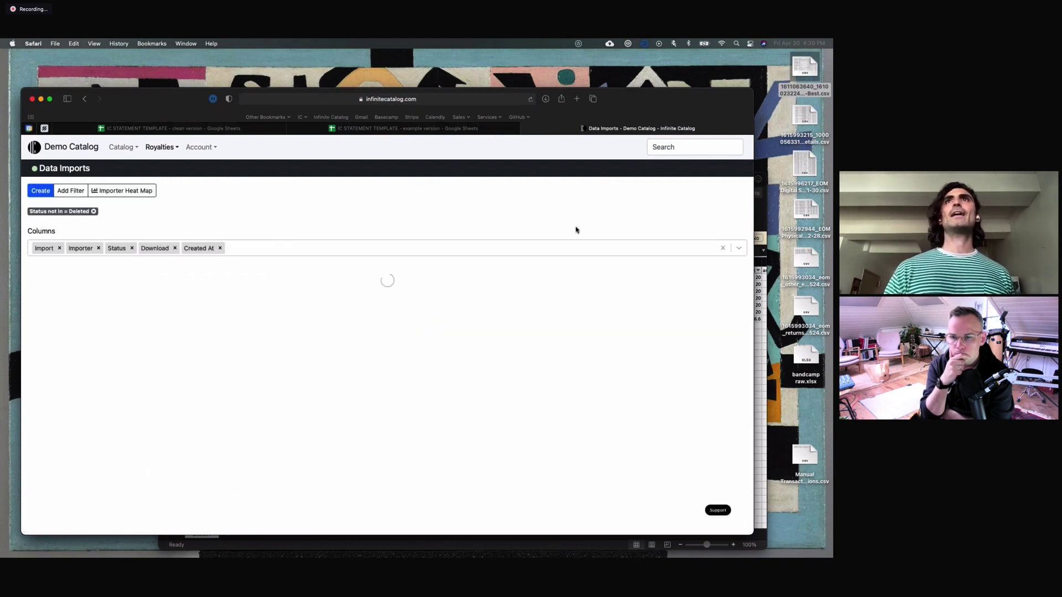
# Step: Go back to the example statement spreadsheet and check its bandcamp, distro digital and SUMMARY sheets
pyautogui.click(395, 130)
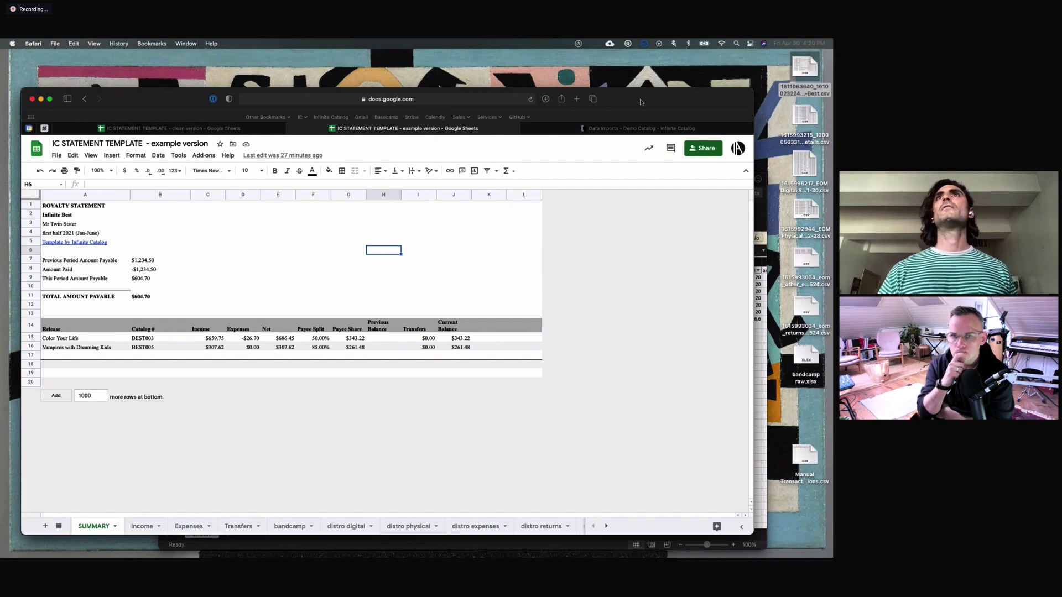
pyautogui.moveTo(641, 102); pyautogui.dragTo(638, 73)
pyautogui.click(286, 497)
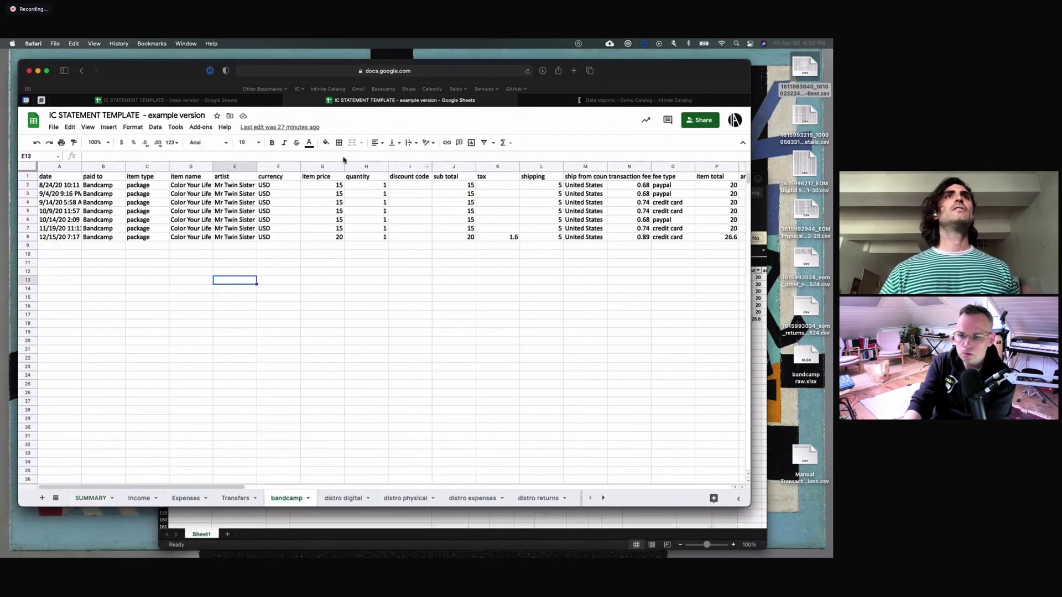
pyautogui.click(348, 499)
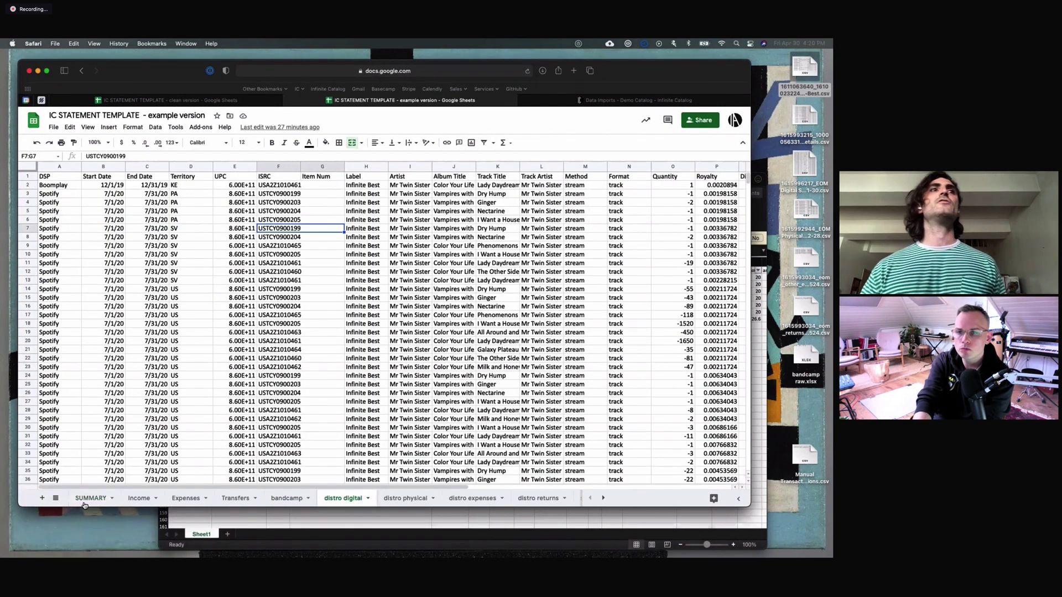
pyautogui.click(88, 499)
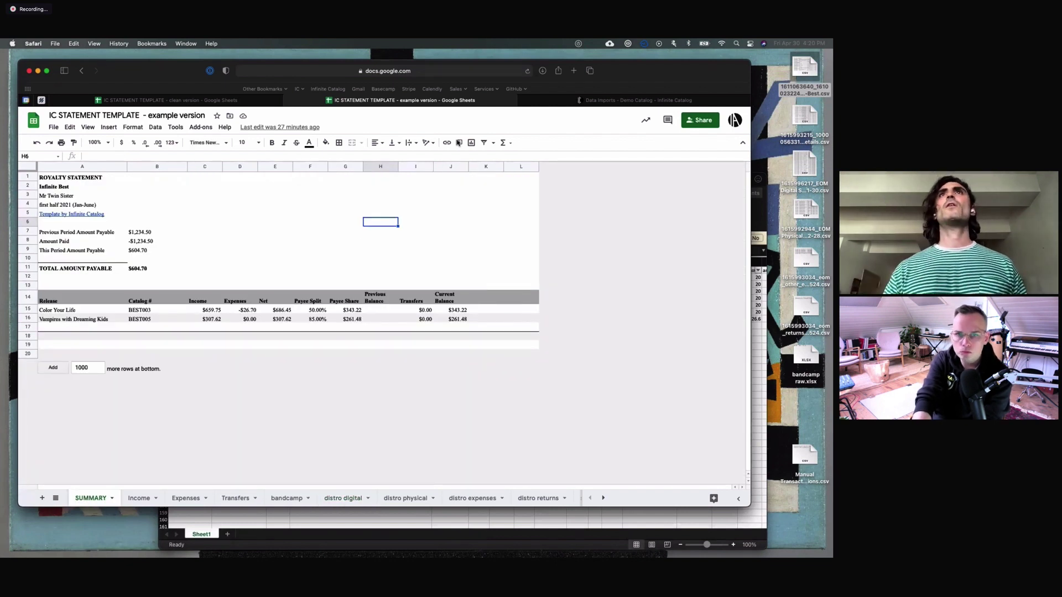
# Step: Open the newest Bandcamp import in Infinite Catalog and group its monthly totals by artist
pyautogui.hotkey('ctrl', 'Tab')
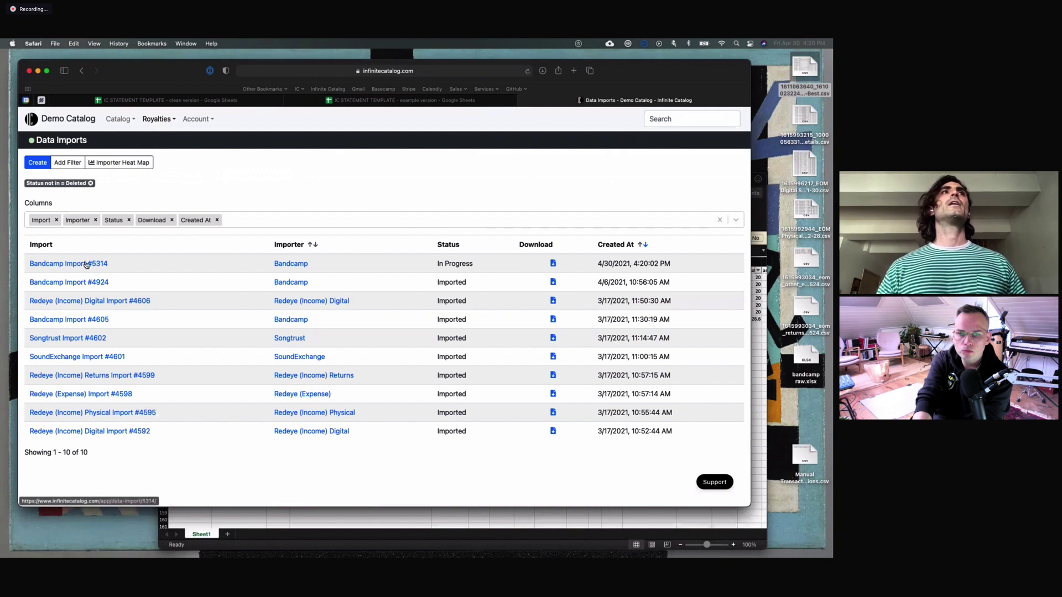
pyautogui.click(86, 264)
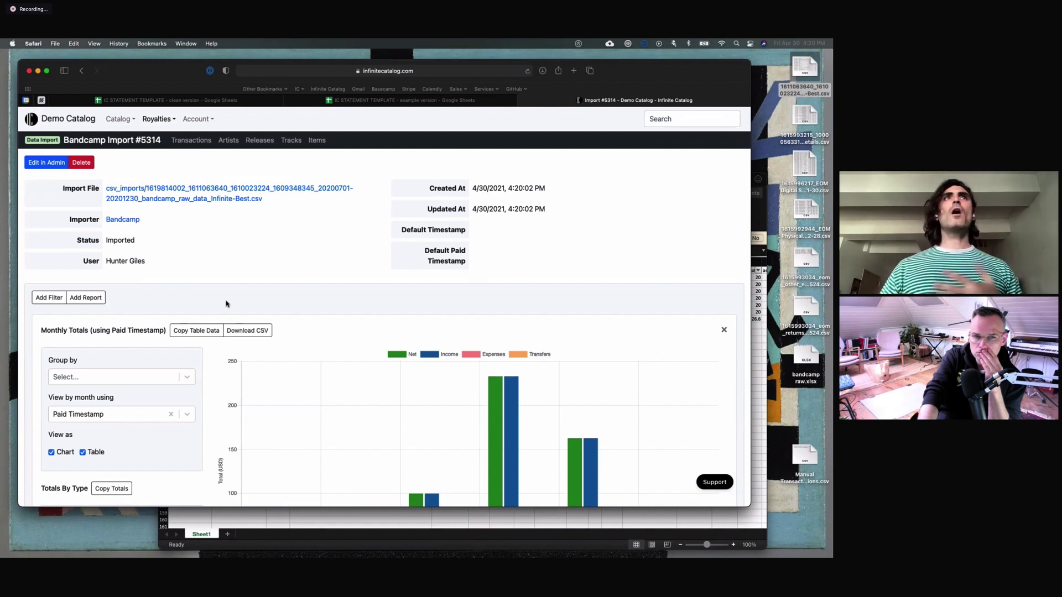
pyautogui.scroll(-5, 226, 304)
pyautogui.click(184, 217)
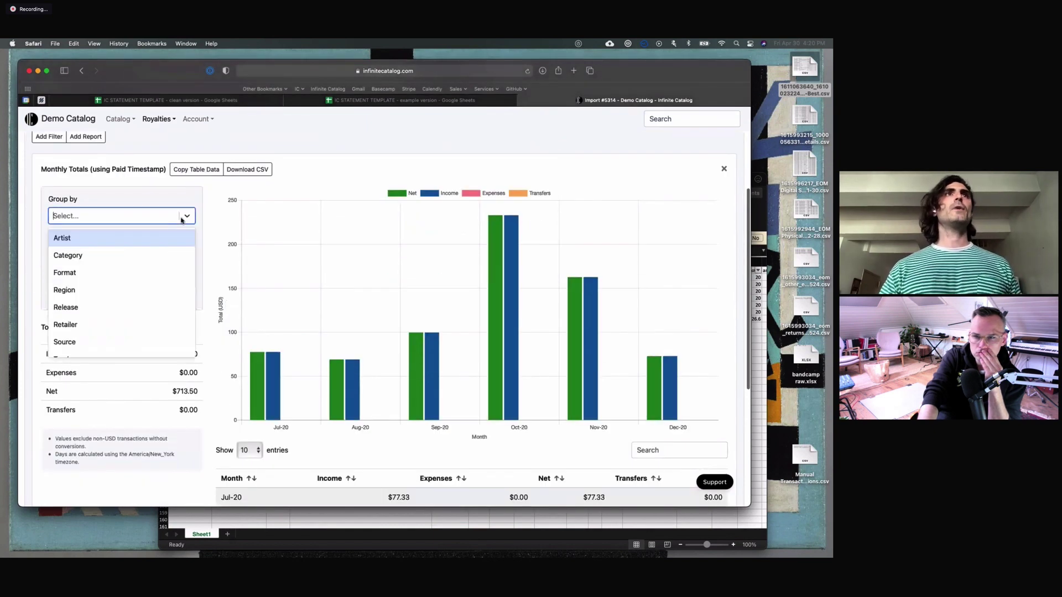
pyautogui.click(155, 236)
pyautogui.scroll(-1, 206, 324)
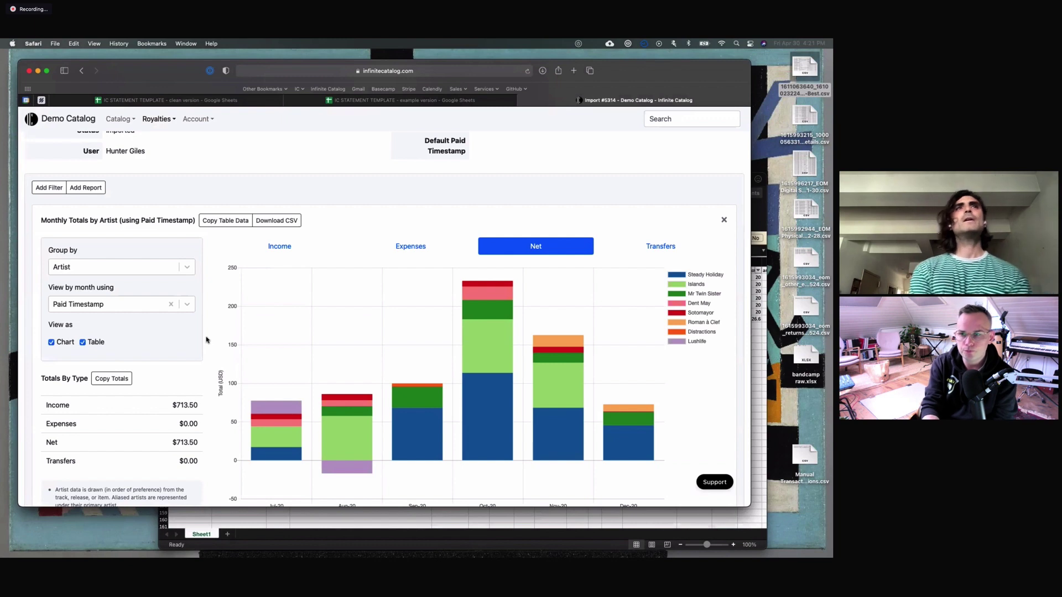
pyautogui.scroll(5, 220, 303)
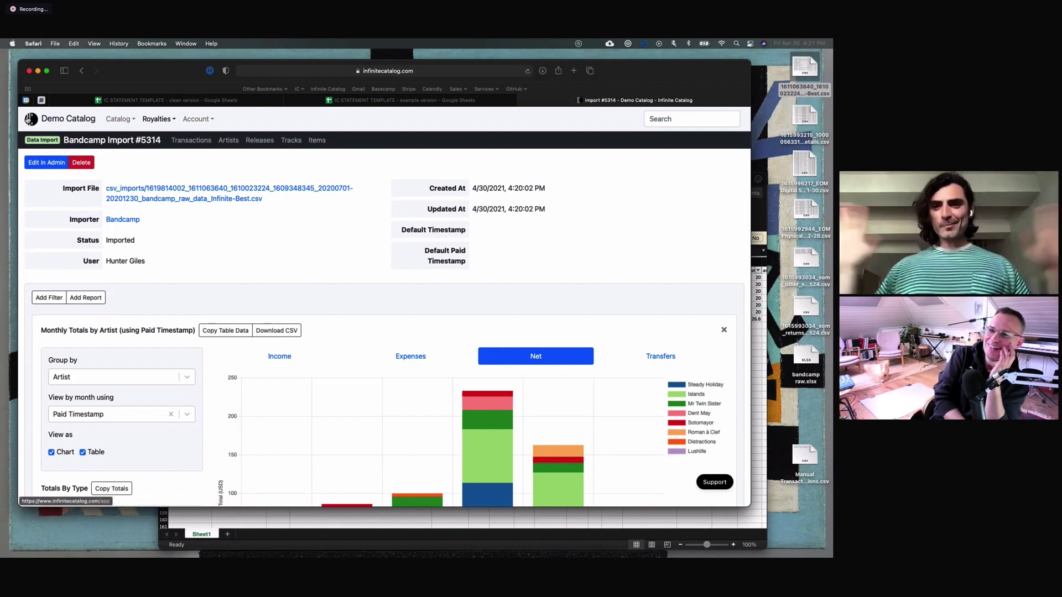
# Step: Create a customer named New Catalog from the staff customer list
pyautogui.click(29, 119)
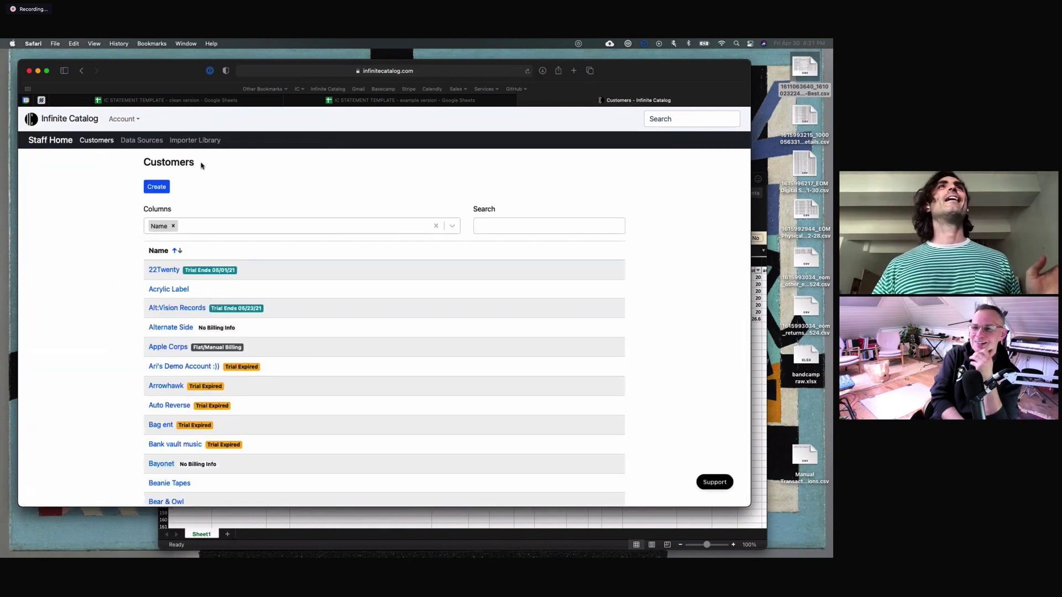
pyautogui.click(149, 188)
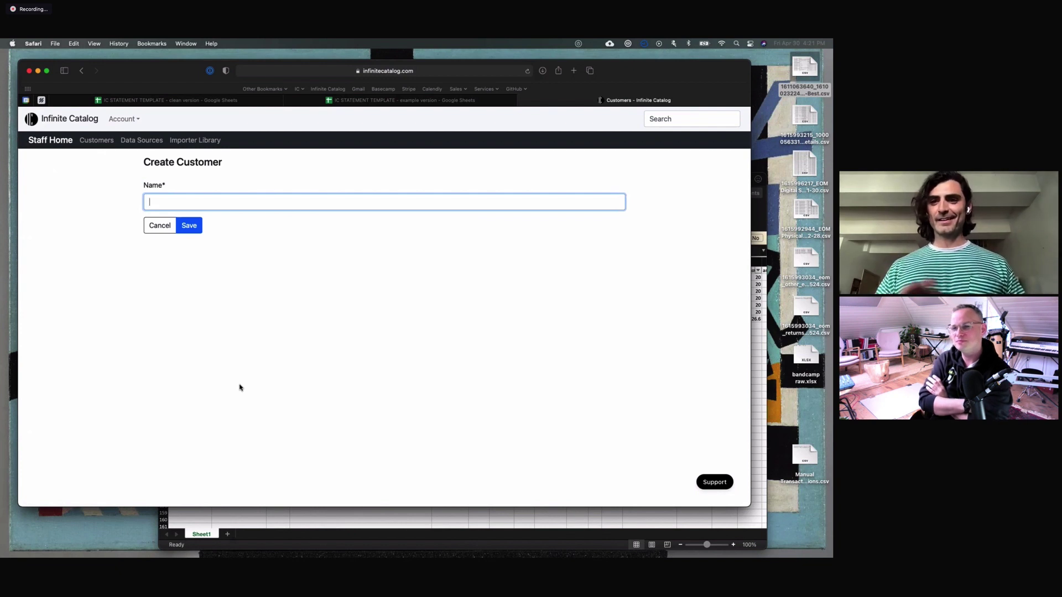
pyautogui.write('New Cataql')
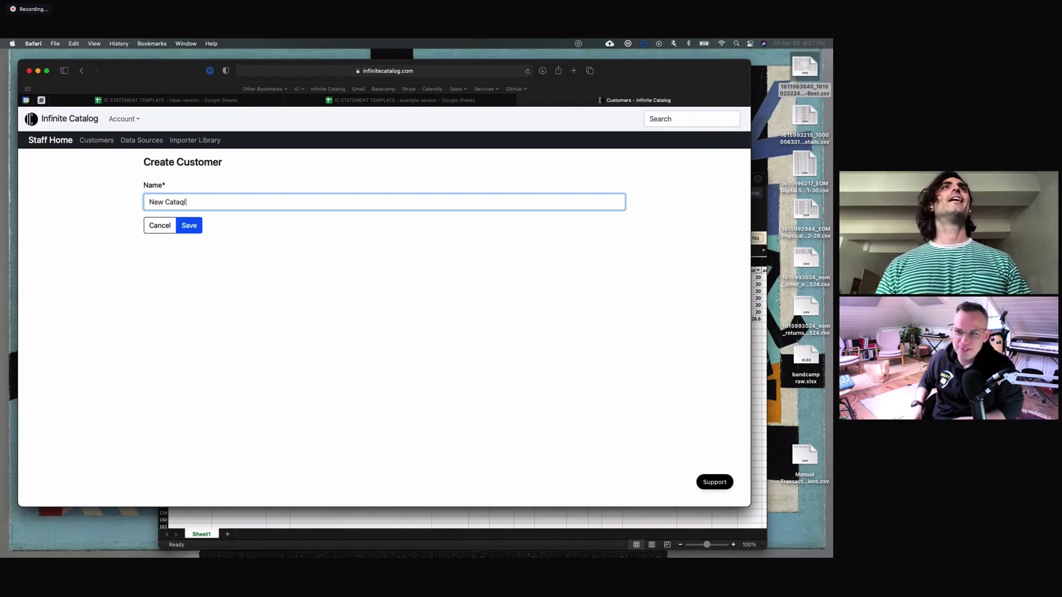
pyautogui.write('og')
pyautogui.press('BackSpace')
pyautogui.press('BackSpace')
pyautogui.press('BackSpace')
pyautogui.press('BackSpace')
pyautogui.write('log')
pyautogui.press('Return')
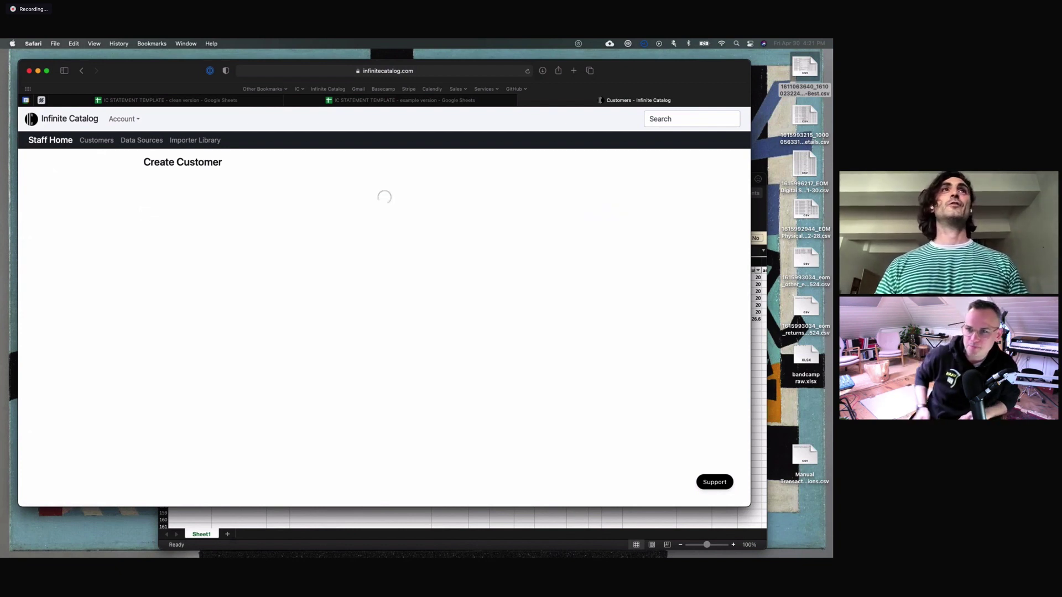
# Step: Review the account setup for New Catalog and add Bandcamp as a data source
pyautogui.scroll(-1, 215, 331)
pyautogui.scroll(1, 214, 330)
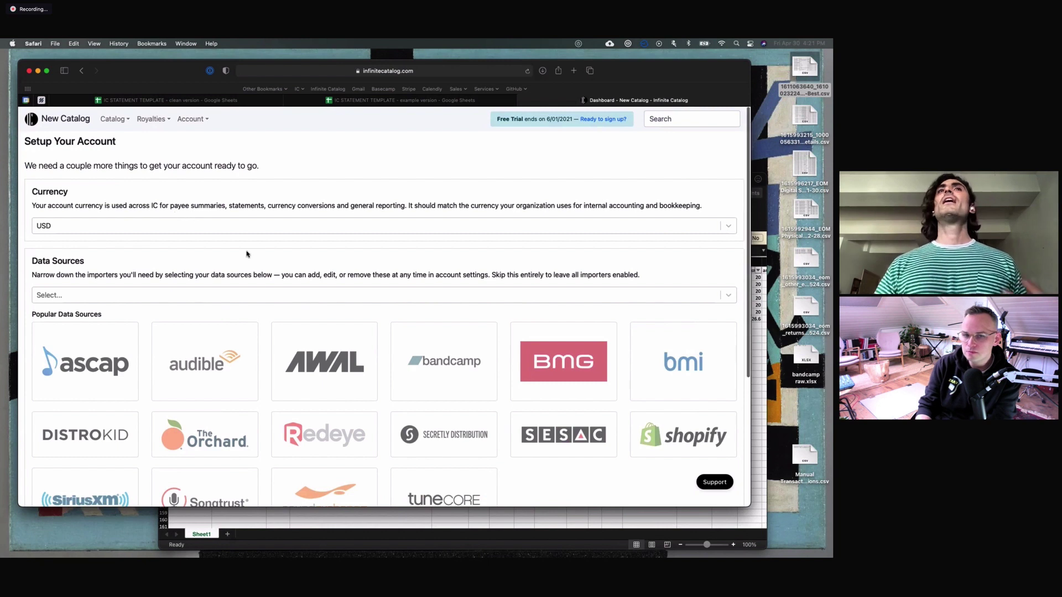
pyautogui.scroll(-3, 247, 252)
pyautogui.scroll(-2, 438, 180)
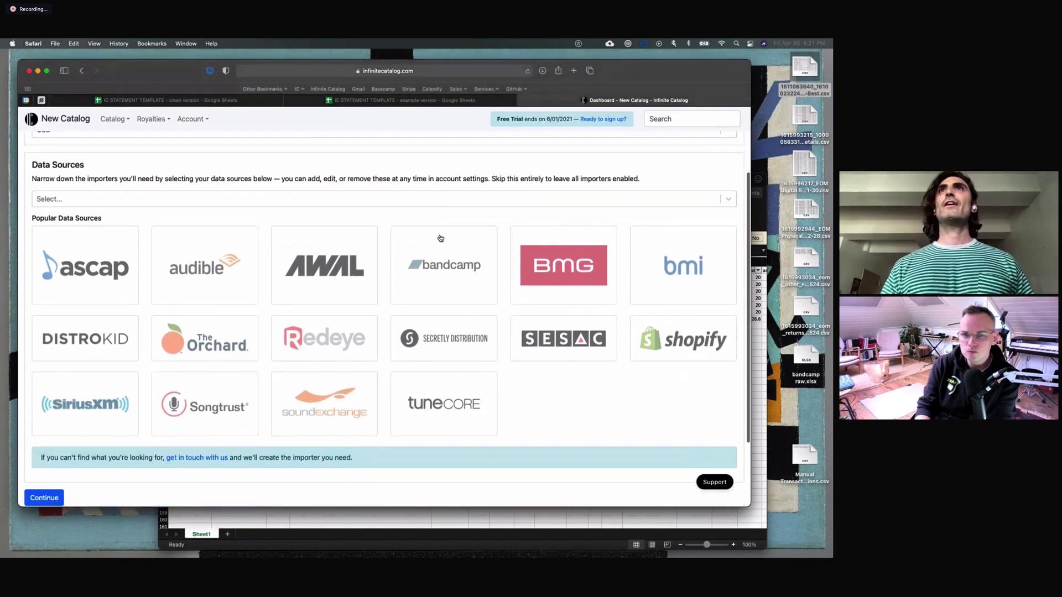
pyautogui.click(444, 264)
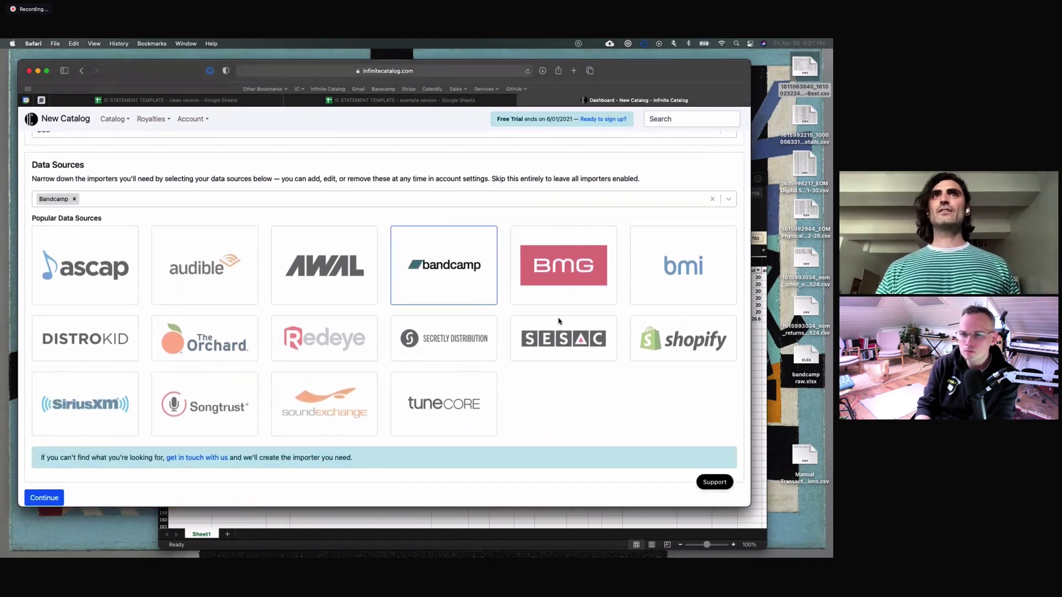
# Step: Add Shopify, Songtrust, SoundExchange and Redeye to New Catalog's data sources
pyautogui.click(692, 350)
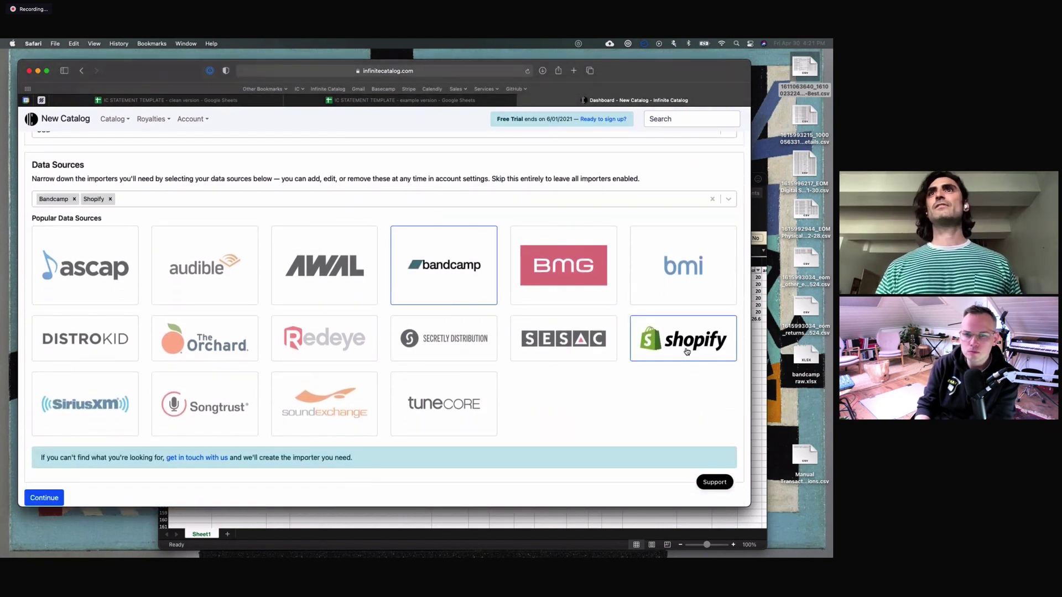
pyautogui.click(218, 390)
pyautogui.click(343, 394)
pyautogui.click(337, 342)
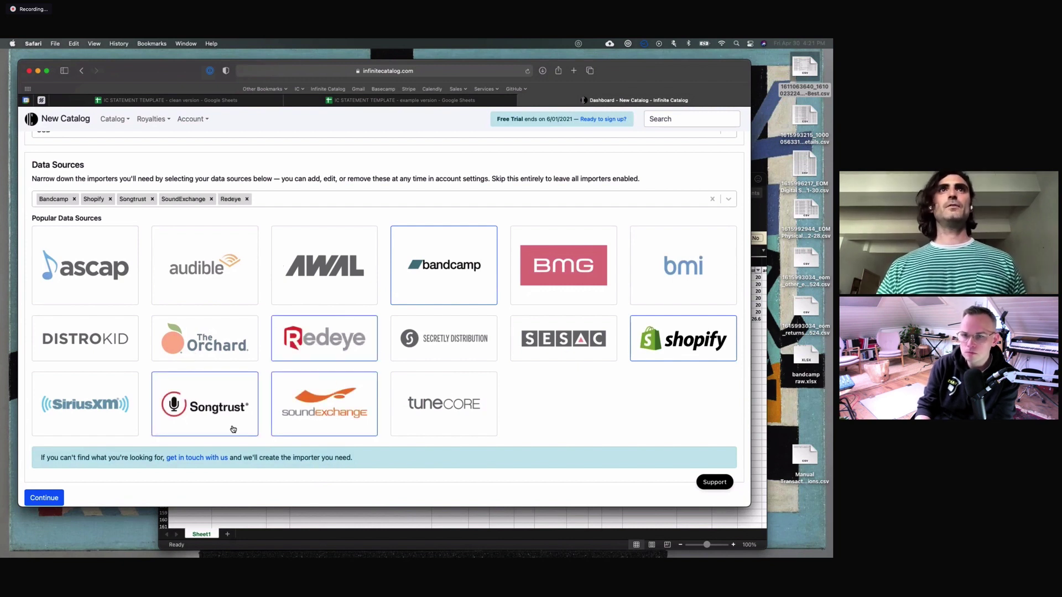
pyautogui.scroll(-1, 293, 335)
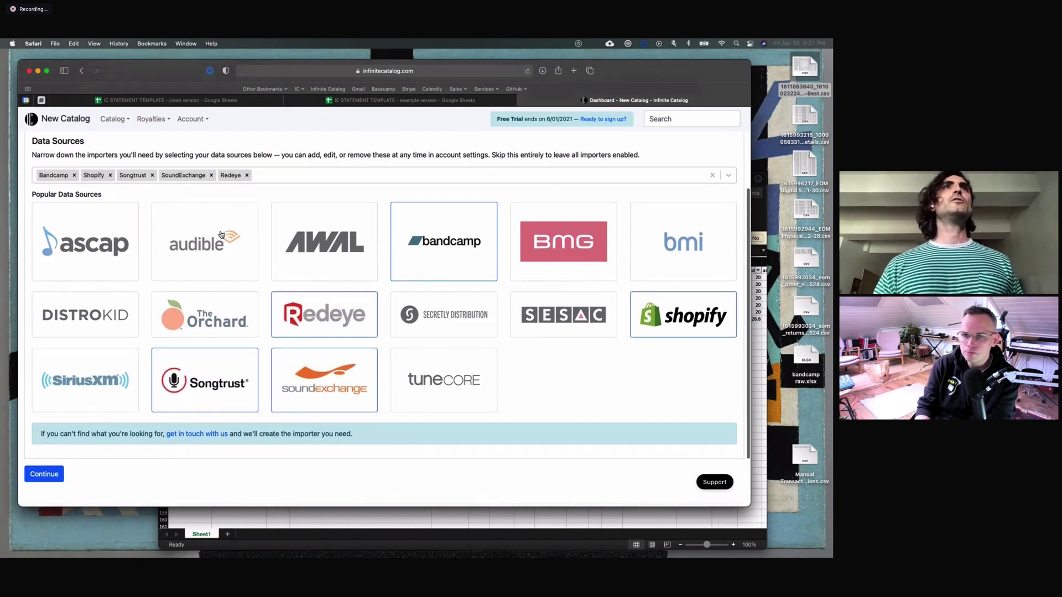
# Step: Browse the full list of available data sources, from the first distributors down to the last entries
pyautogui.click(293, 177)
pyautogui.scroll(-3, 293, 255)
pyautogui.scroll(-5, 294, 255)
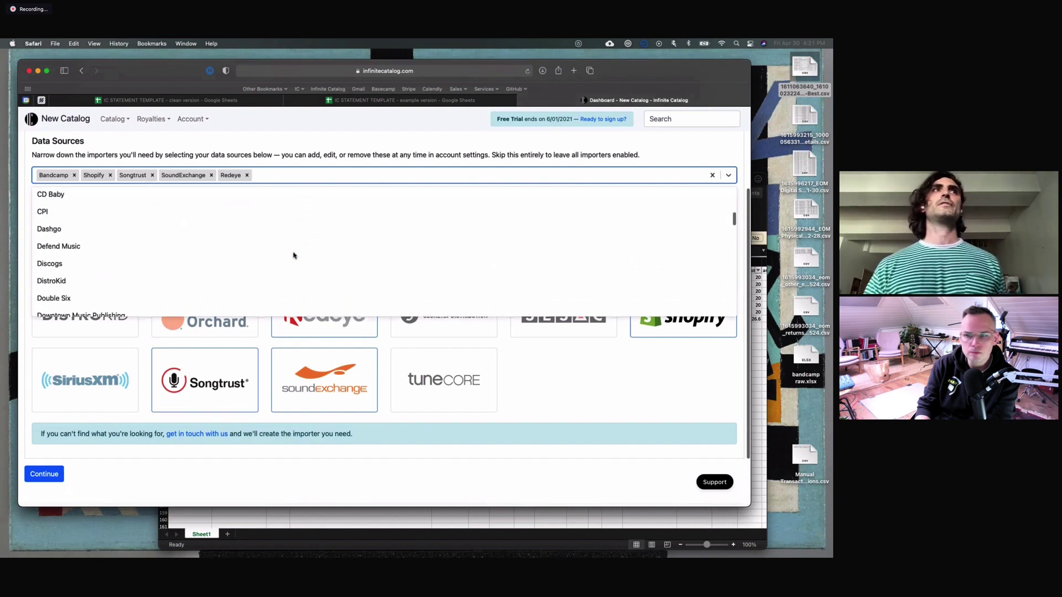
pyautogui.scroll(-1, 294, 256)
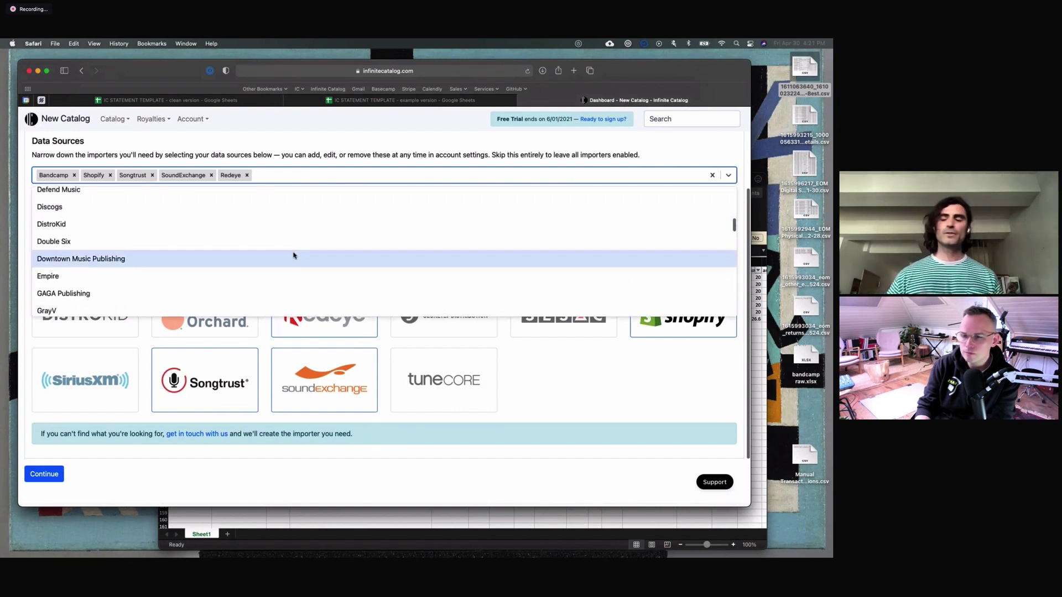
pyautogui.scroll(-4, 294, 256)
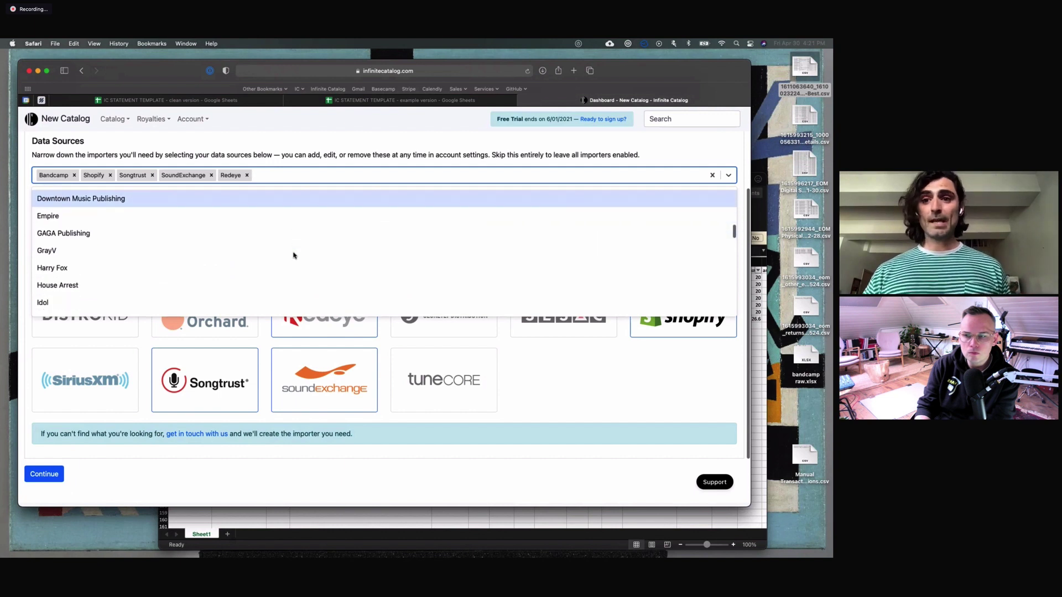
pyautogui.scroll(-6, 294, 255)
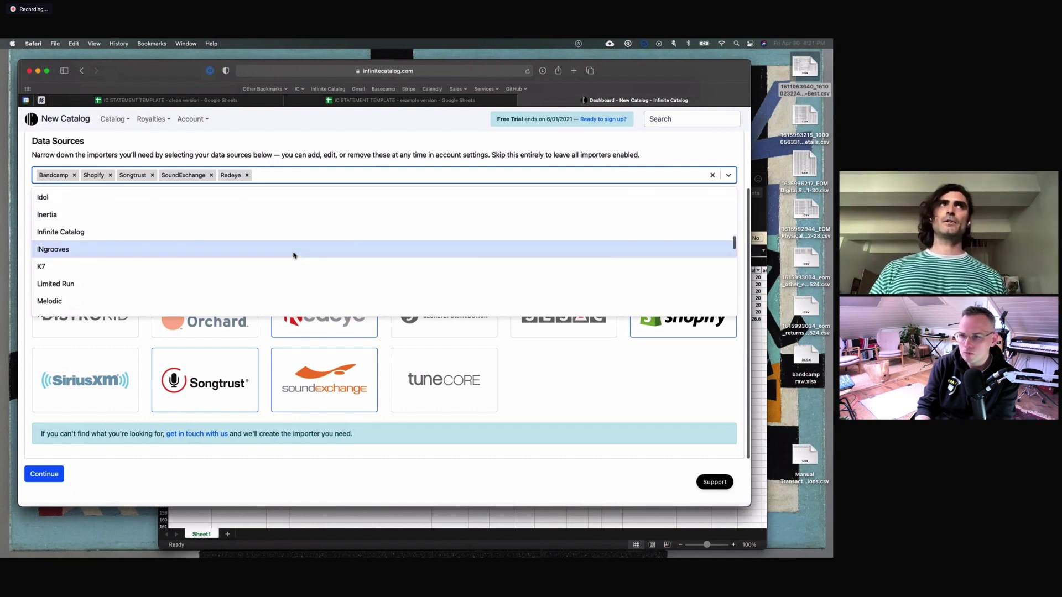
pyautogui.scroll(-5, 293, 255)
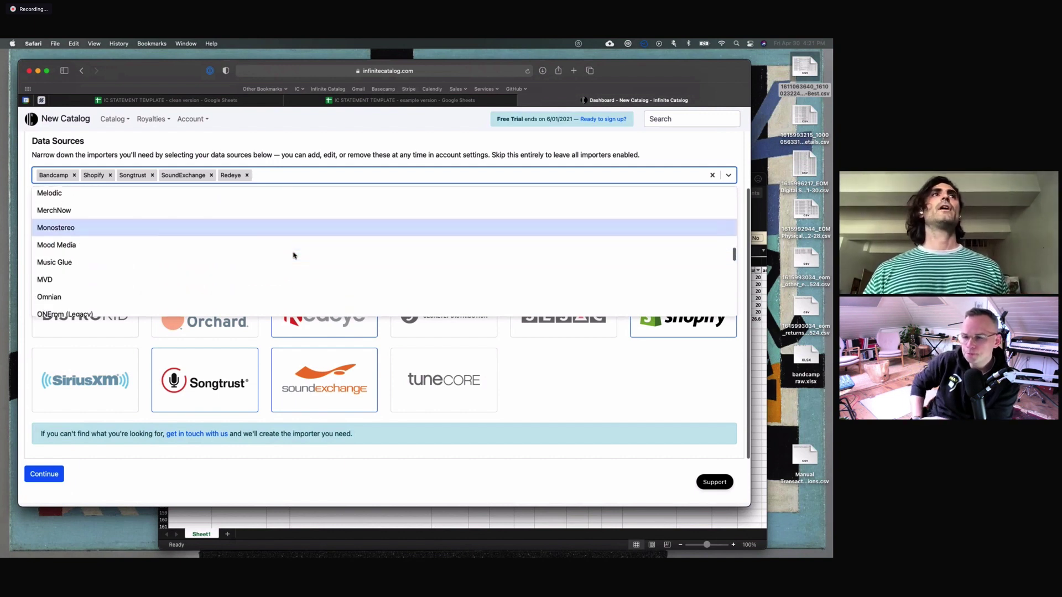
pyautogui.scroll(-3, 294, 256)
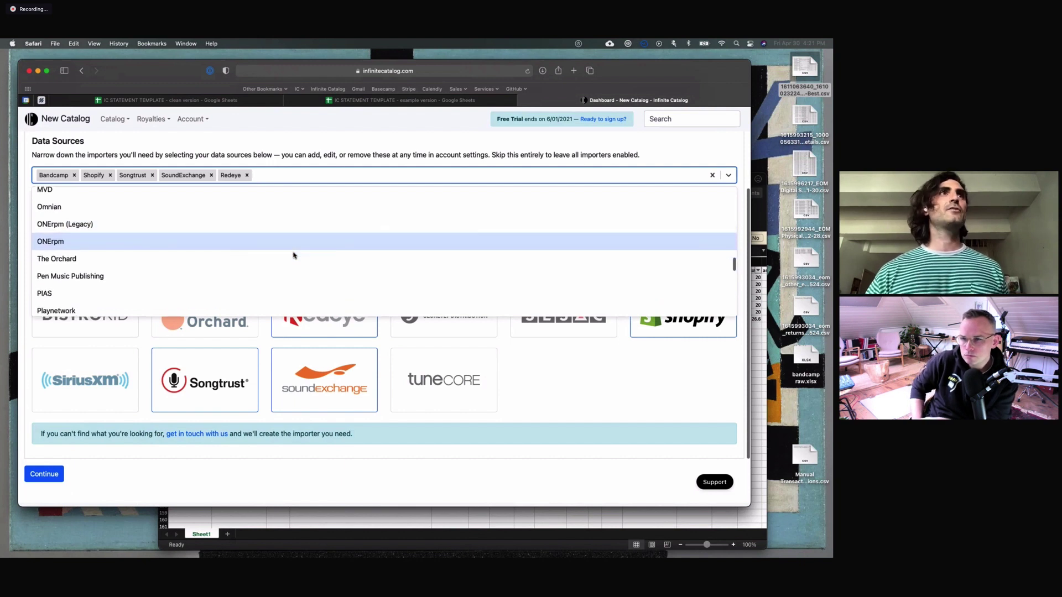
pyautogui.scroll(-3, 294, 255)
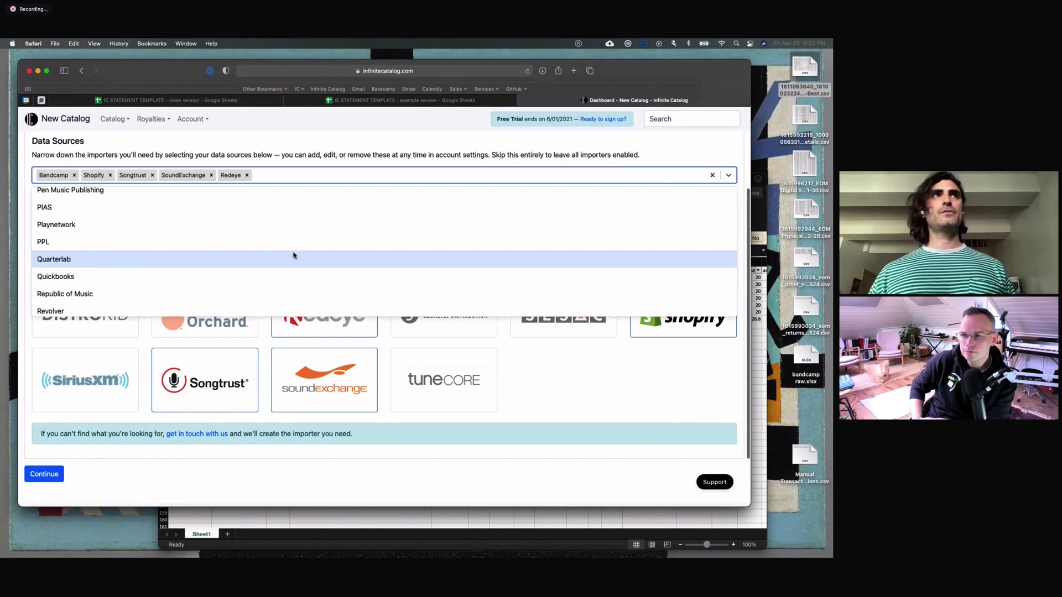
pyautogui.scroll(-5, 294, 255)
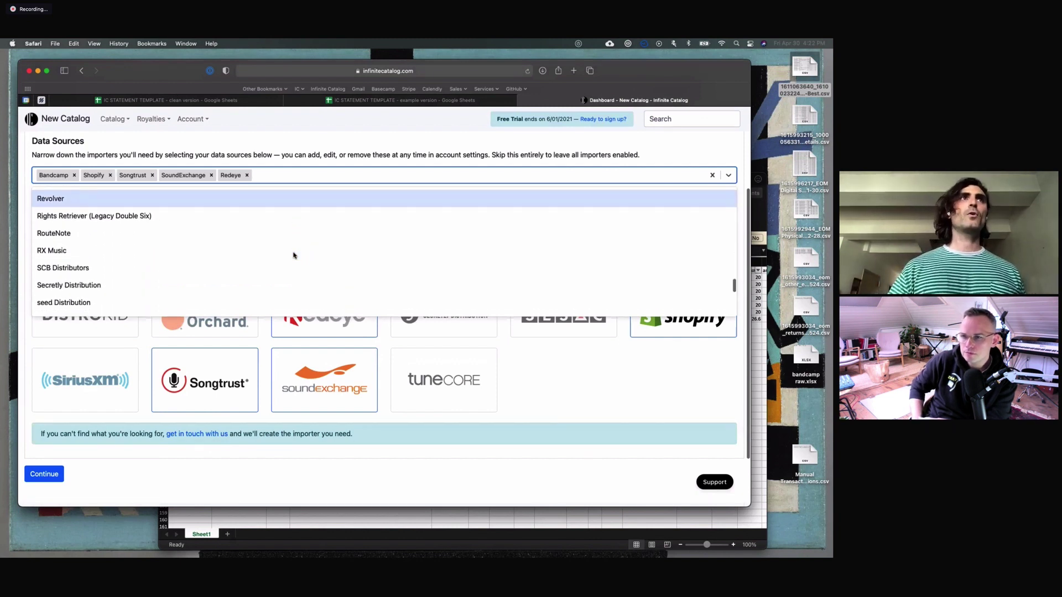
pyautogui.scroll(-5, 294, 255)
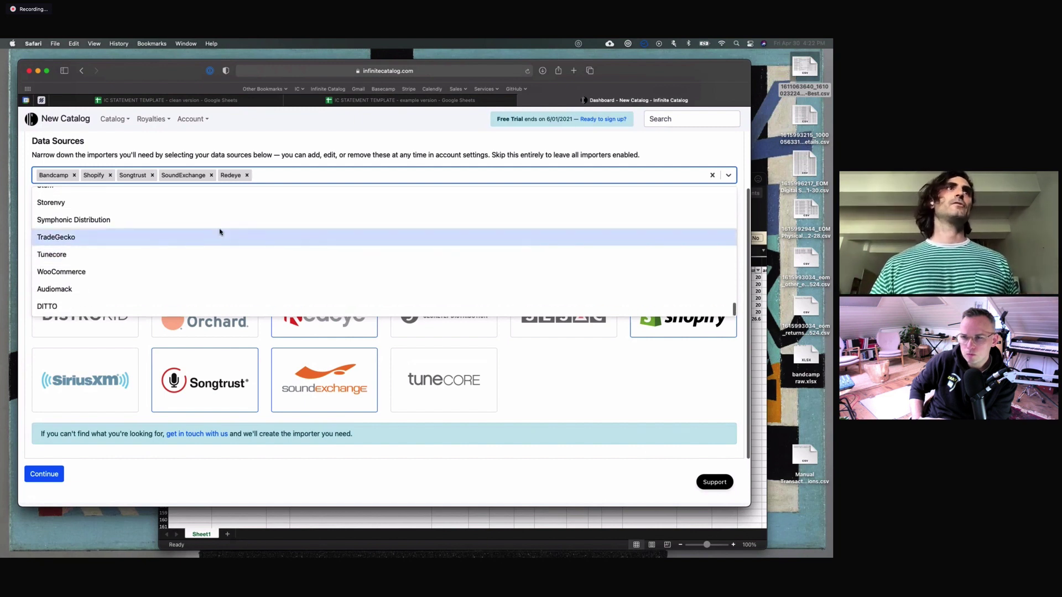
pyautogui.scroll(3, 220, 231)
pyautogui.click(233, 464)
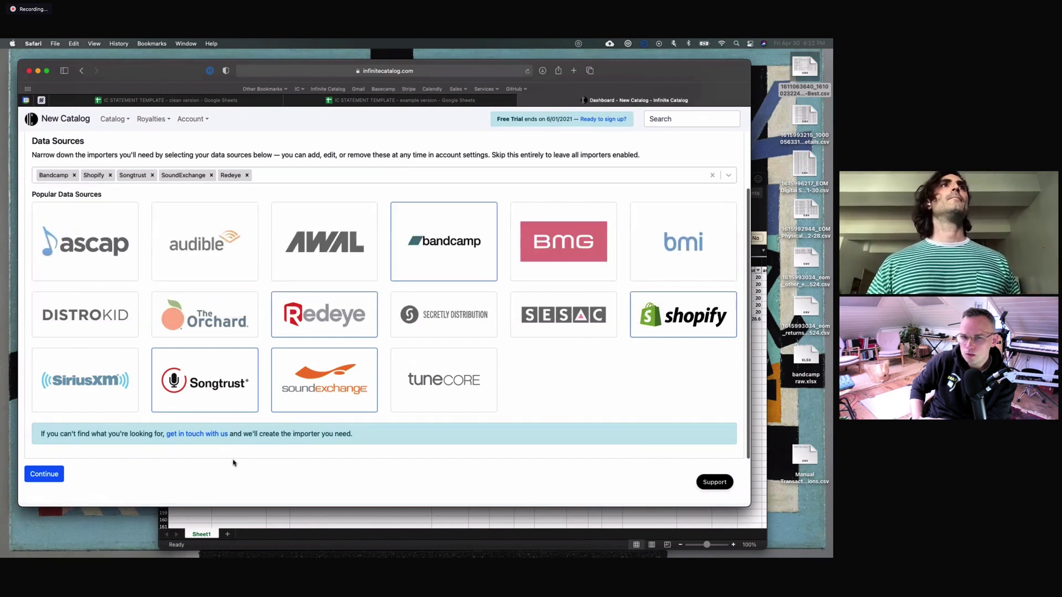
# Step: Complete the account setup with the chosen data sources and open New Catalog's catalog manager
pyautogui.click(54, 483)
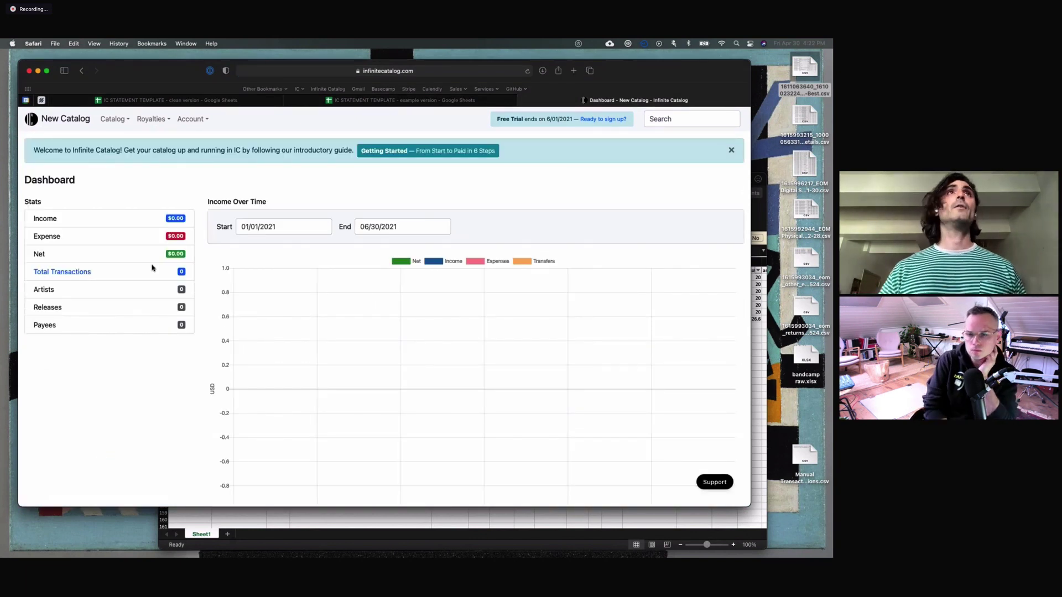
pyautogui.click(159, 127)
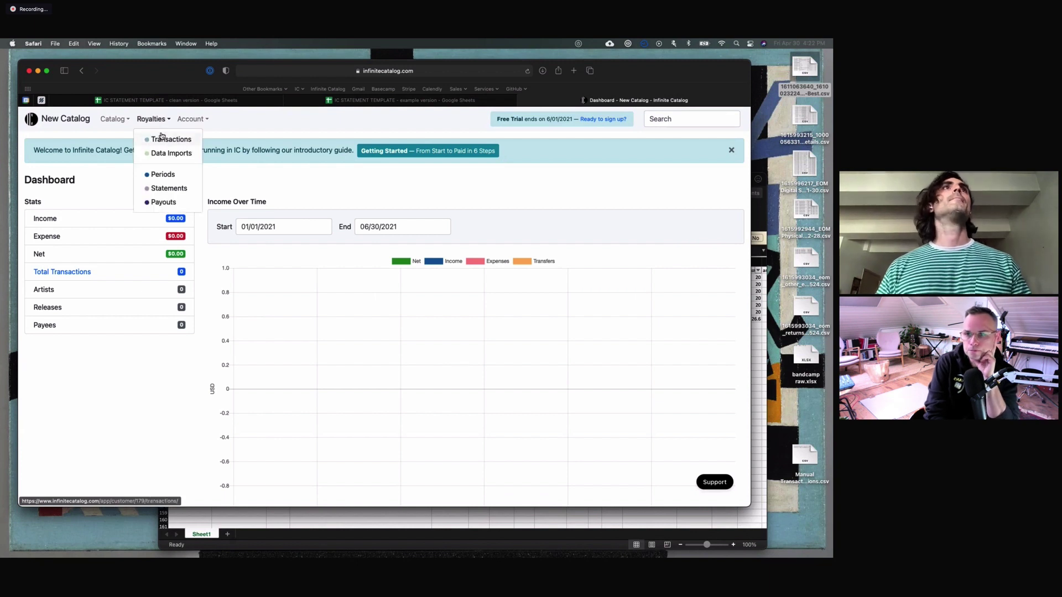
pyautogui.click(111, 237)
pyautogui.click(115, 119)
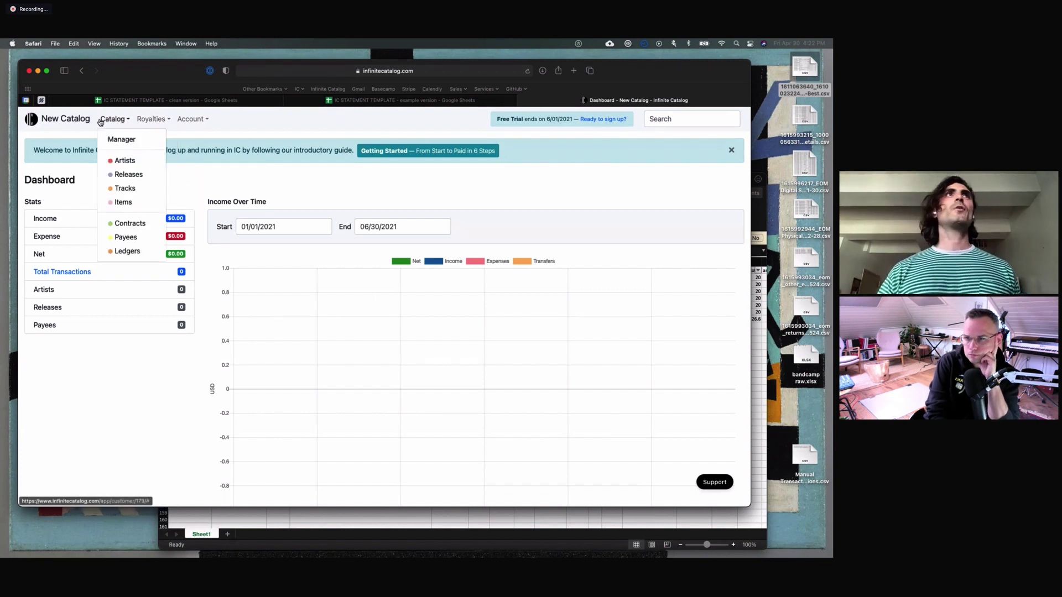
pyautogui.click(113, 138)
# Step: Start a new data import using the Bandcamp importer and attach the Bandcamp raw data Infinite-Best CSV from the desktop
pyautogui.click(154, 119)
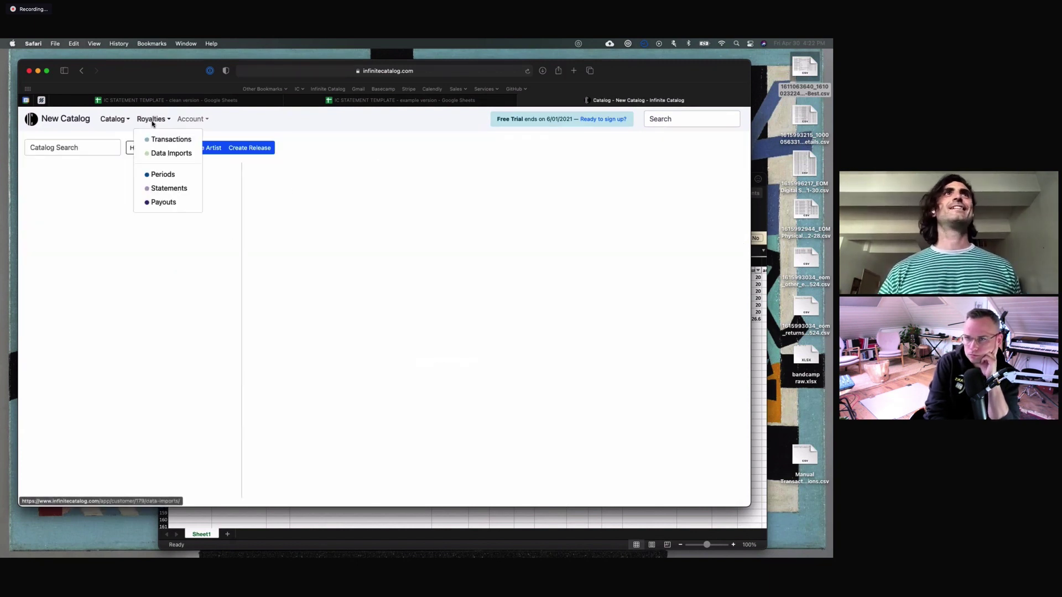
pyautogui.click(164, 156)
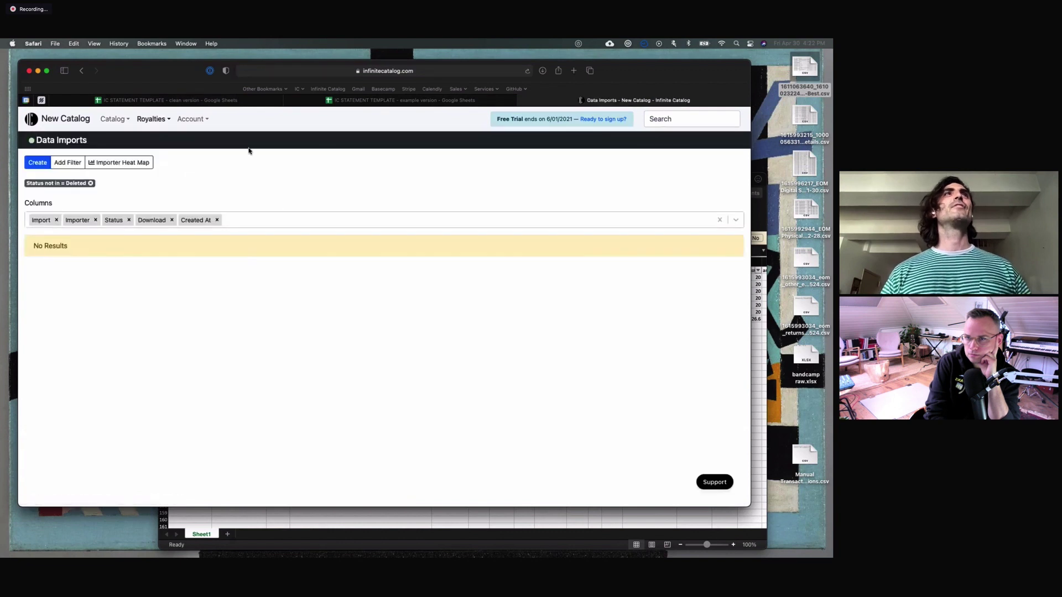
pyautogui.click(37, 163)
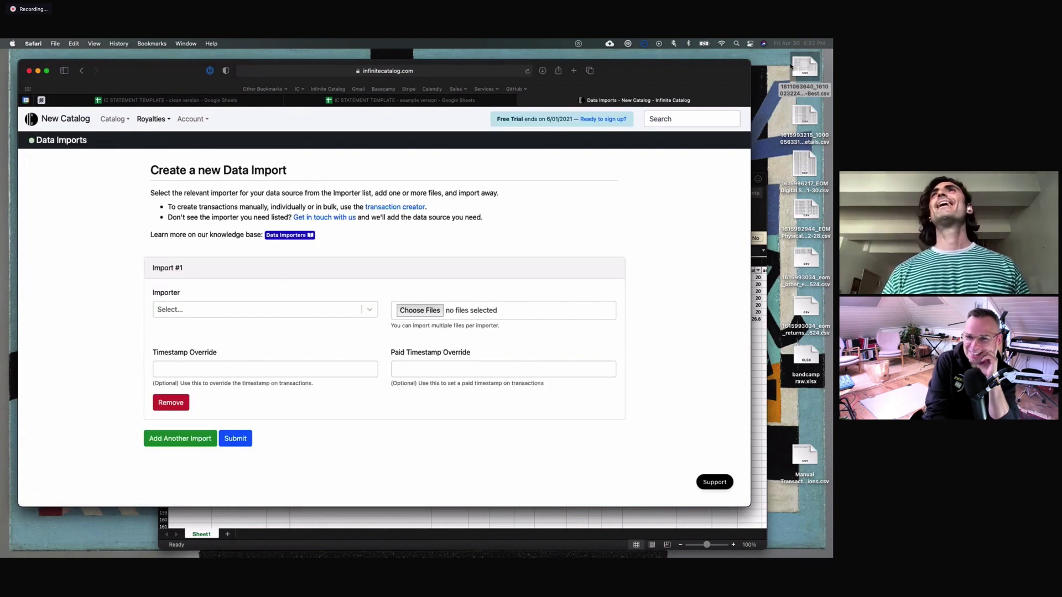
pyautogui.moveTo(791, 67); pyautogui.dragTo(420, 312)
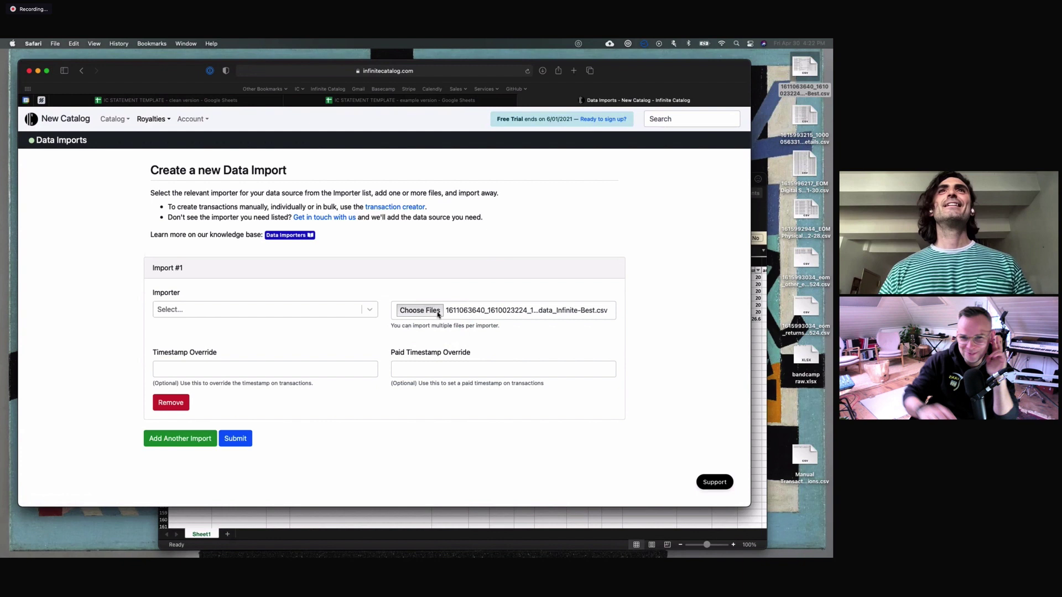
pyautogui.click(297, 312)
pyautogui.click(285, 331)
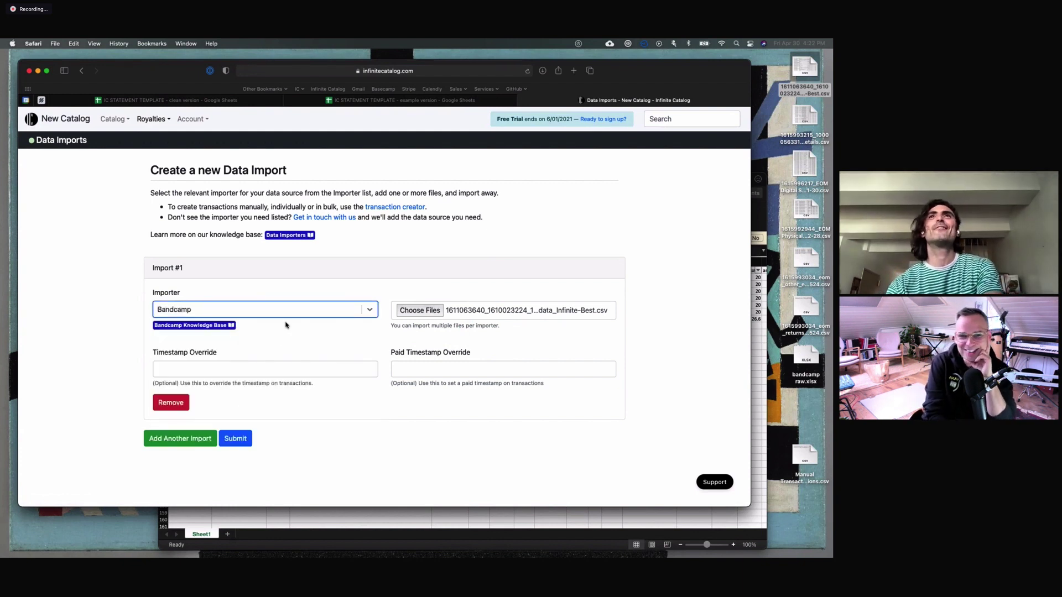
# Step: Read the Bandcamp knowledge base article on getting the raw data report and importing it, and close it
pyautogui.click(212, 326)
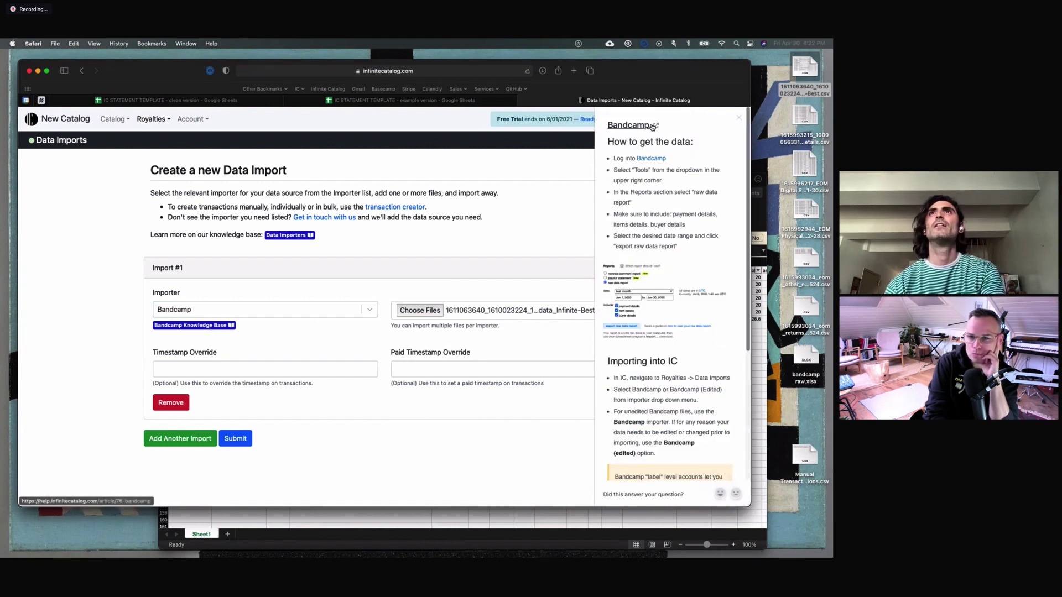
pyautogui.scroll(-1, 671, 232)
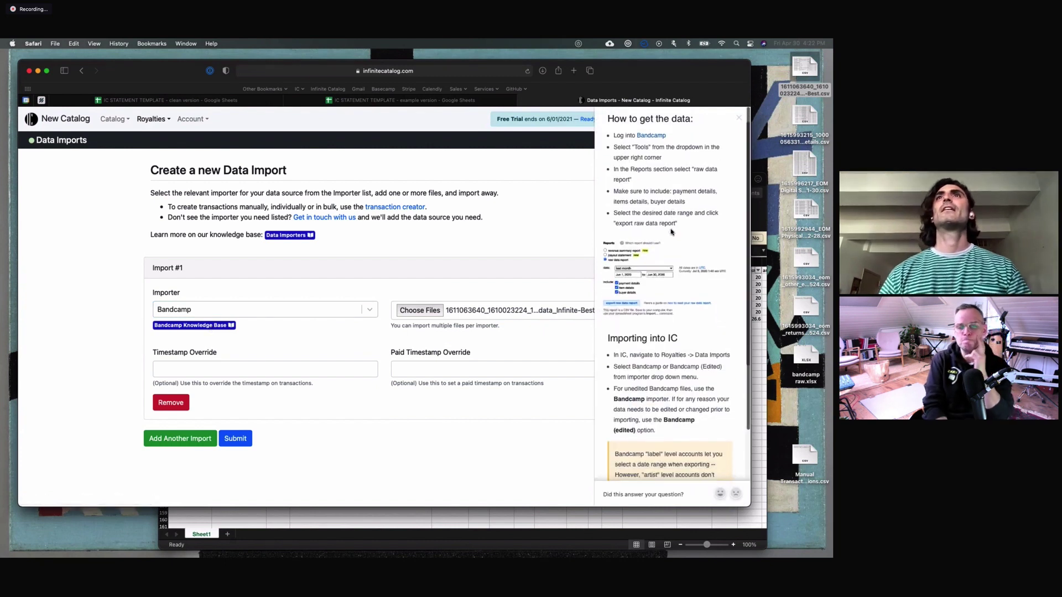
pyautogui.scroll(-2, 671, 232)
pyautogui.scroll(3, 661, 210)
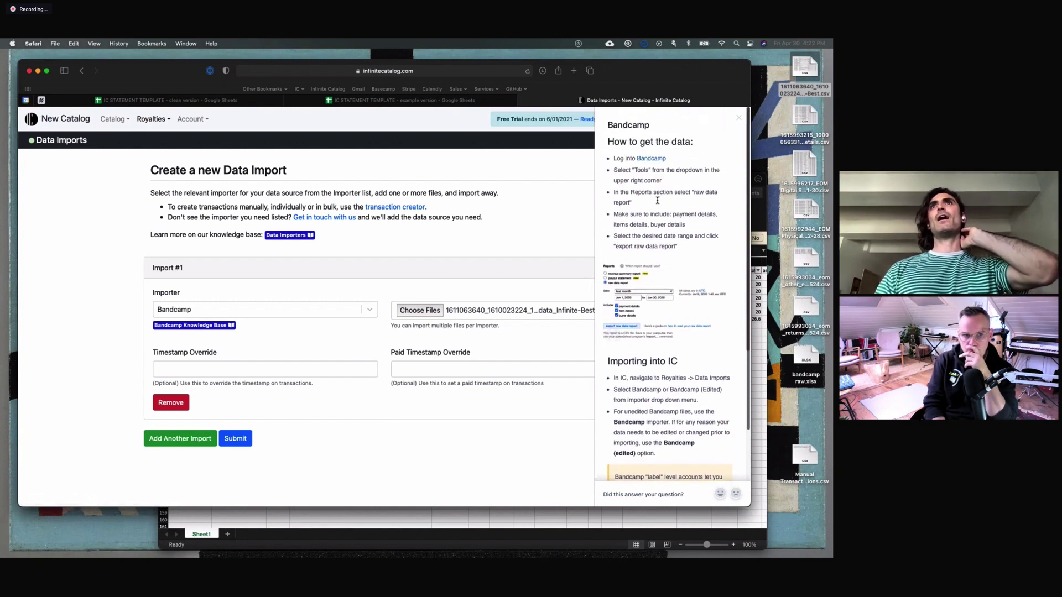
pyautogui.scroll(-4, 657, 201)
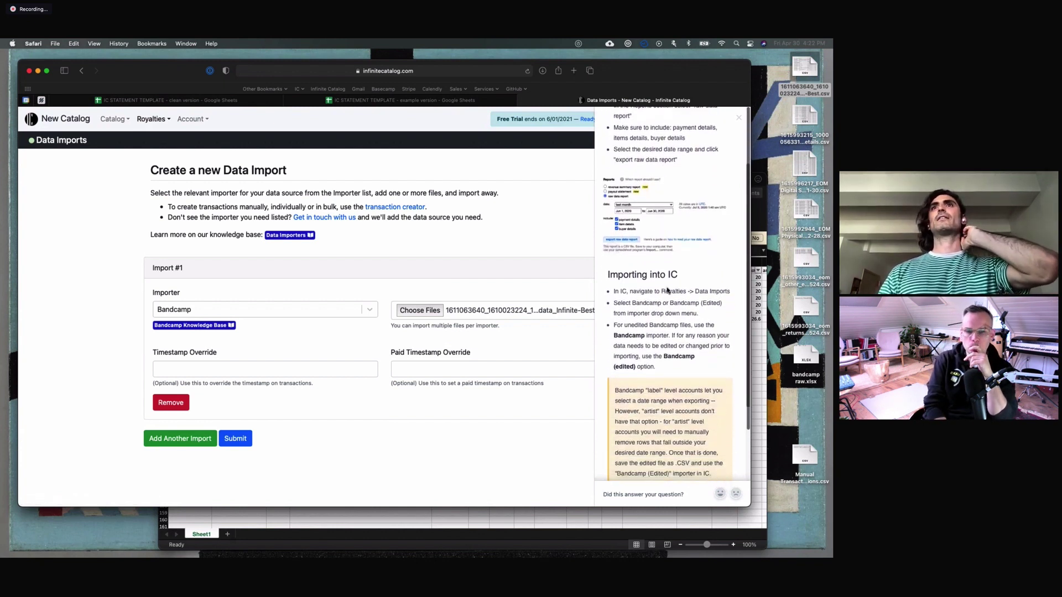
pyautogui.scroll(4, 686, 293)
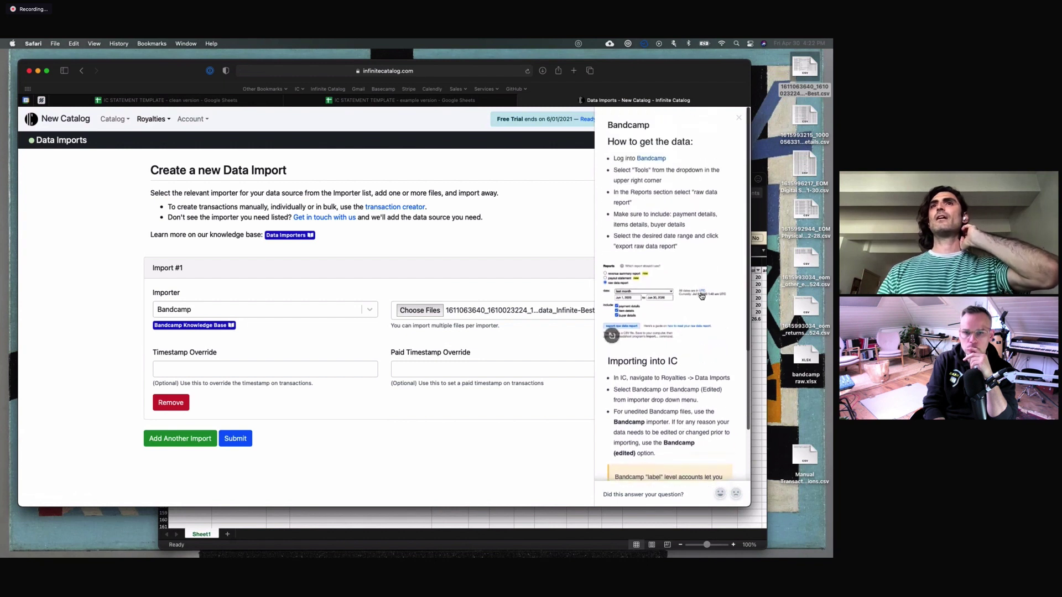
pyautogui.click(739, 117)
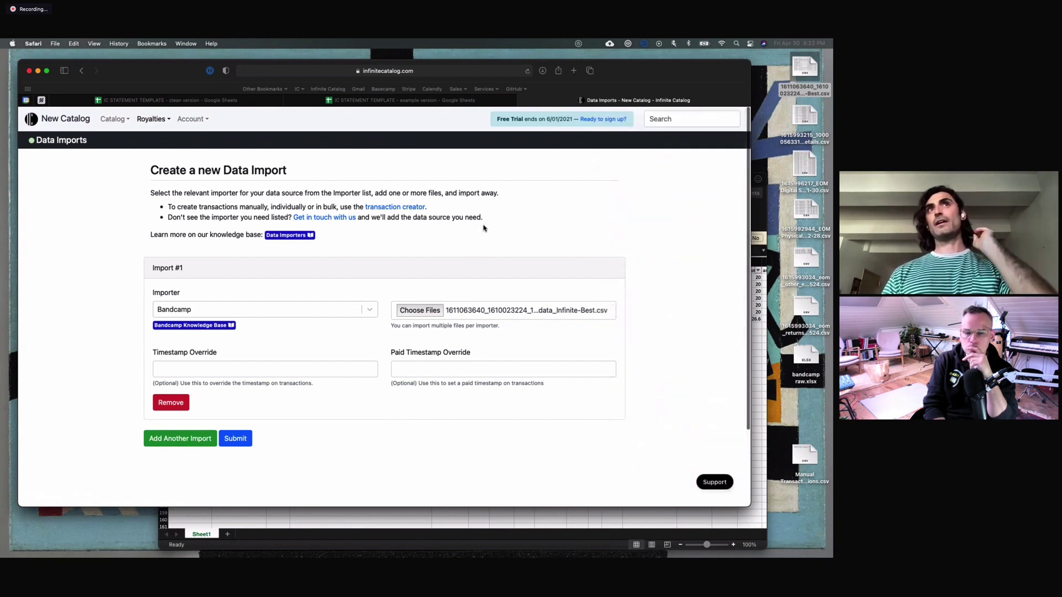
# Step: Submit the Bandcamp data import, open it from the imports list and review its details and monthly totals
pyautogui.click(235, 439)
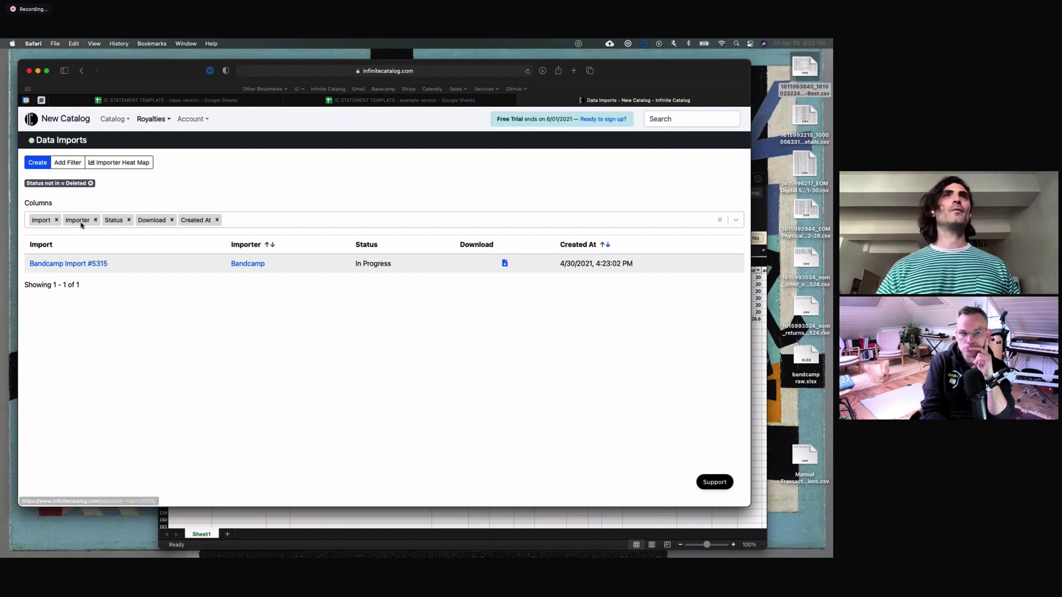
pyautogui.click(66, 263)
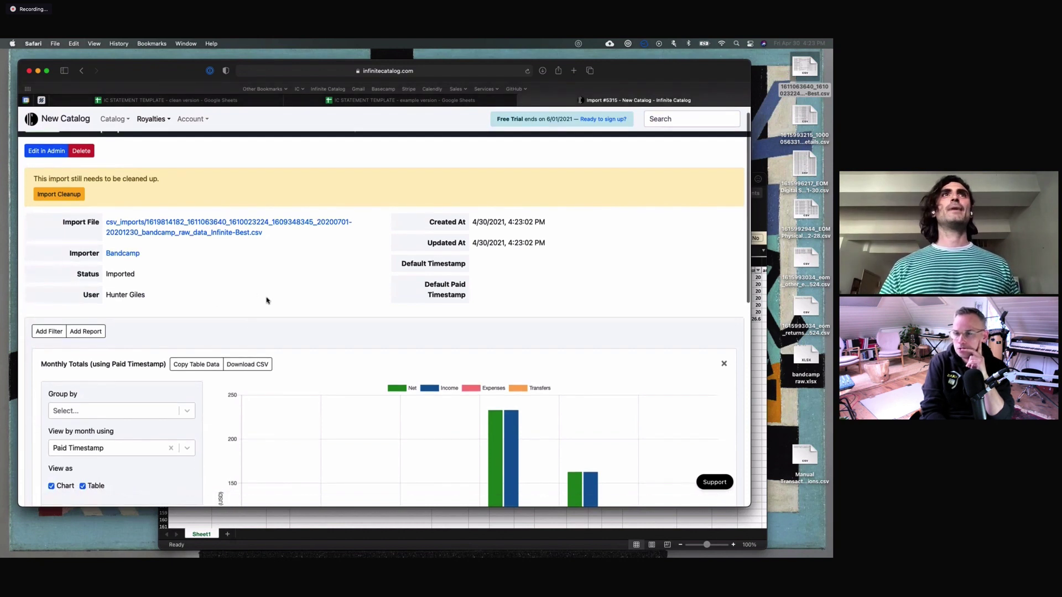
pyautogui.scroll(-3, 286, 244)
pyautogui.scroll(-5, 286, 245)
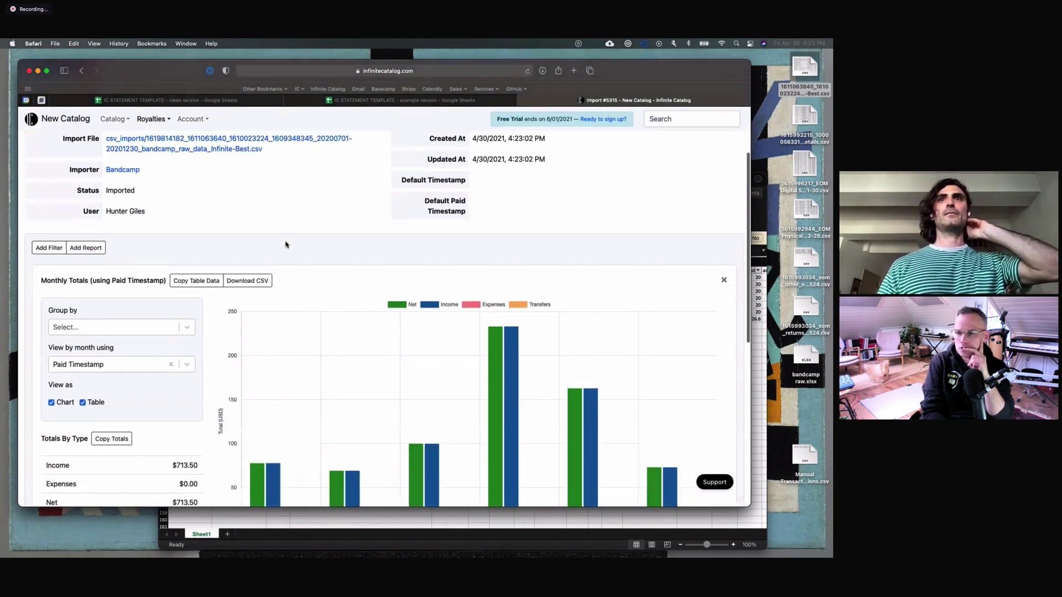
pyautogui.scroll(8, 286, 244)
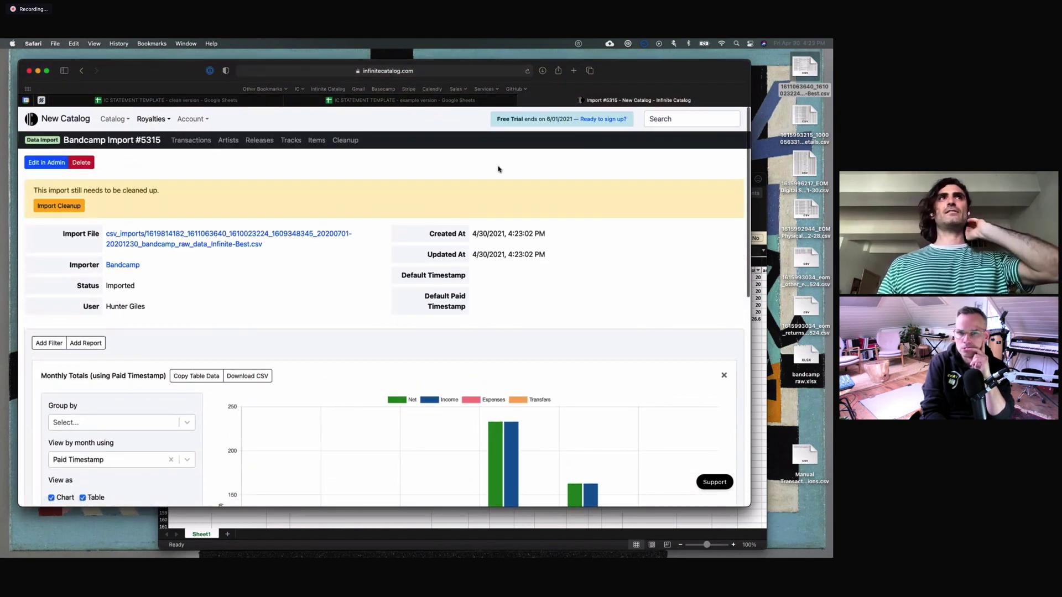
# Step: Open the import cleanup for the Bandcamp import and examine the suggested release and track matches
pyautogui.click(77, 214)
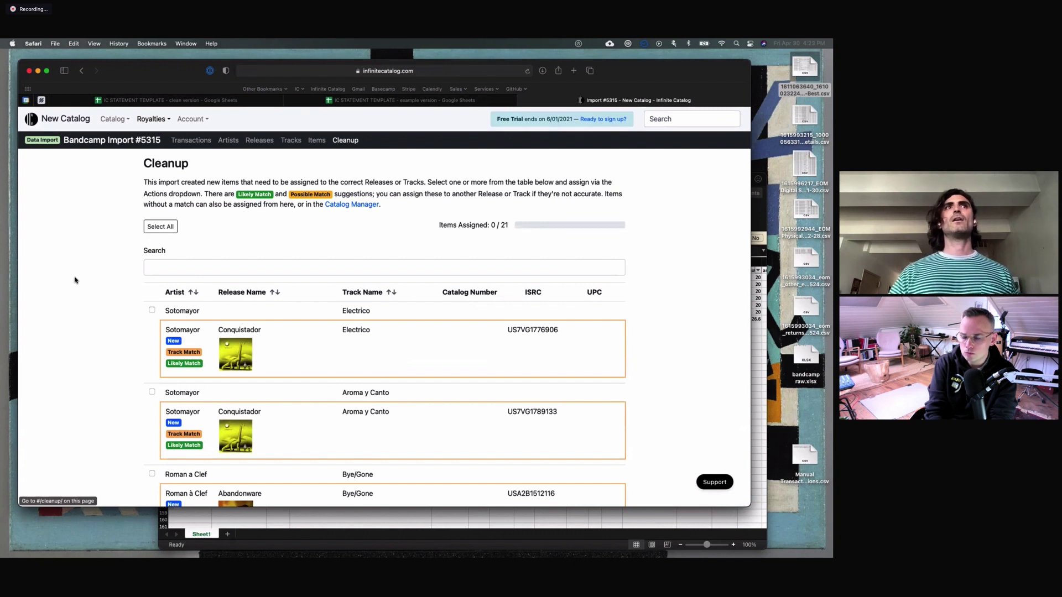
pyautogui.scroll(-3, 75, 301)
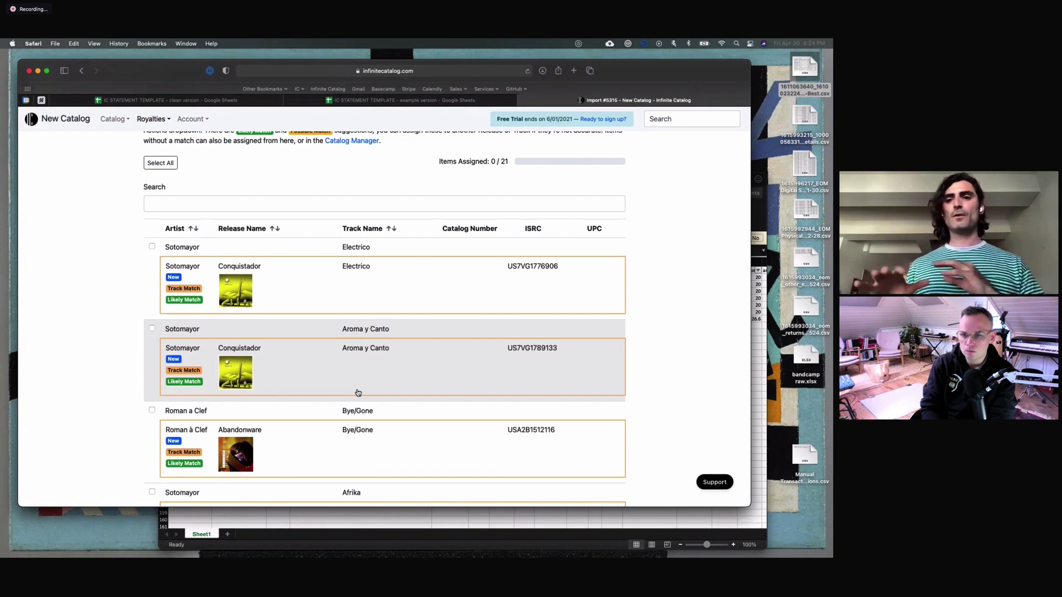
pyautogui.scroll(3, 356, 391)
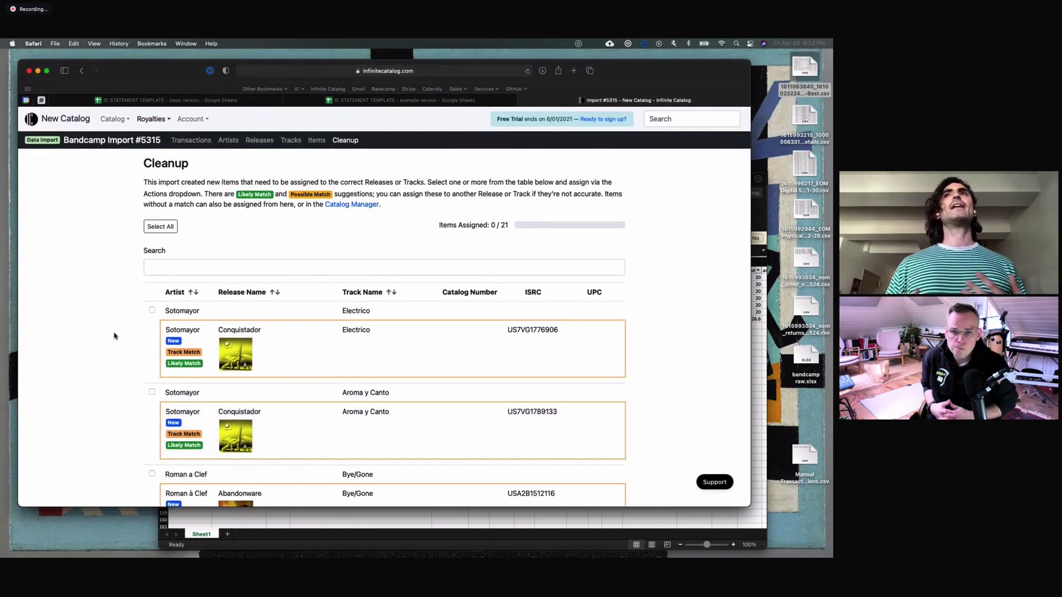
# Step: Switch to the bandcamp raw workbook in Excel, show all artists in the artist filter to review the rows, and return to Safari
pyautogui.hotkey('ctrl', 'Up')
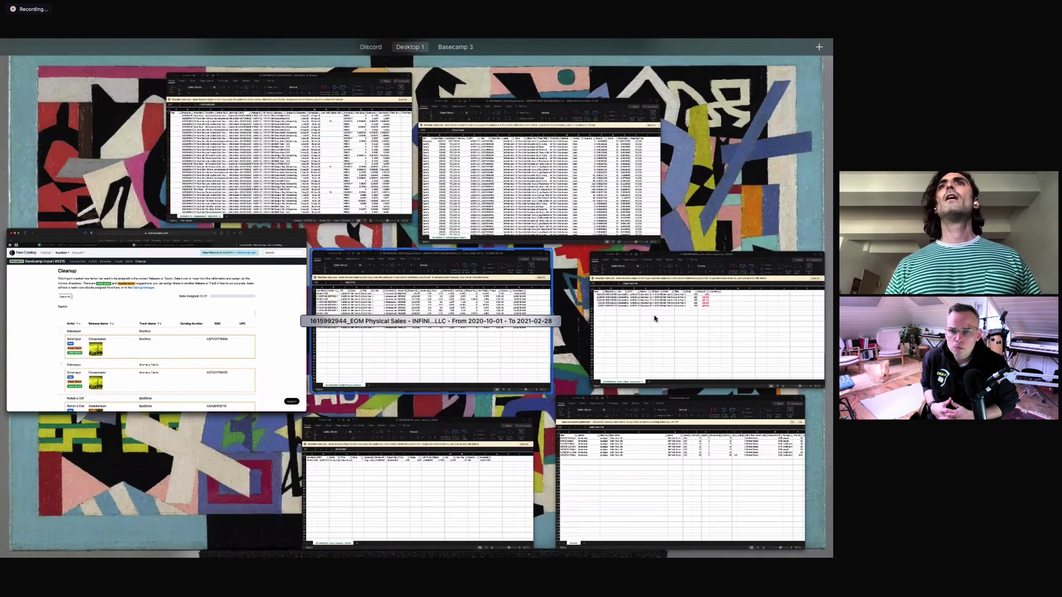
pyautogui.hotkey('ctrl', 'Up')
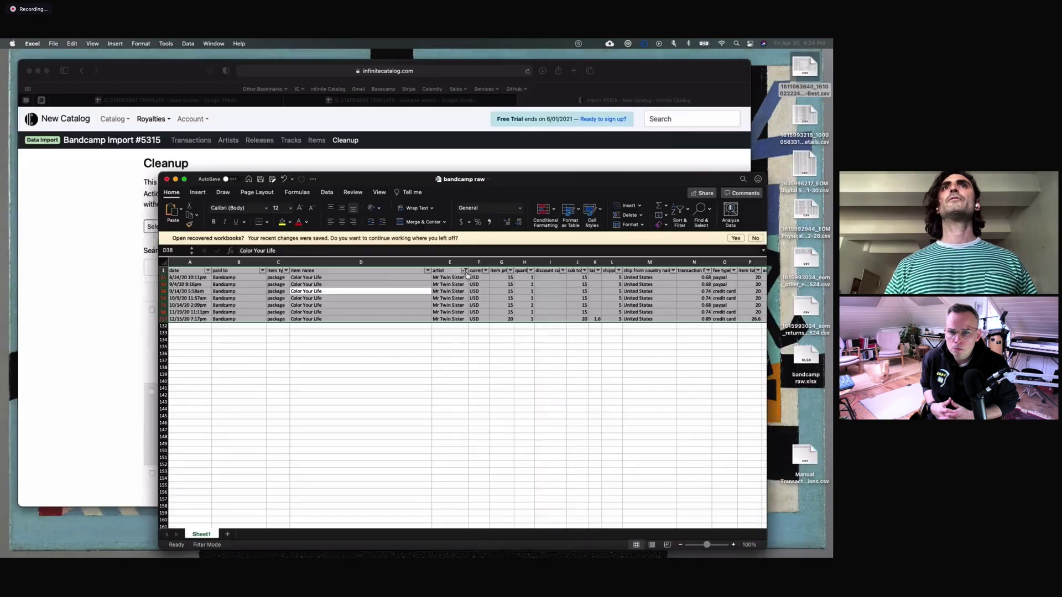
pyautogui.click(465, 270)
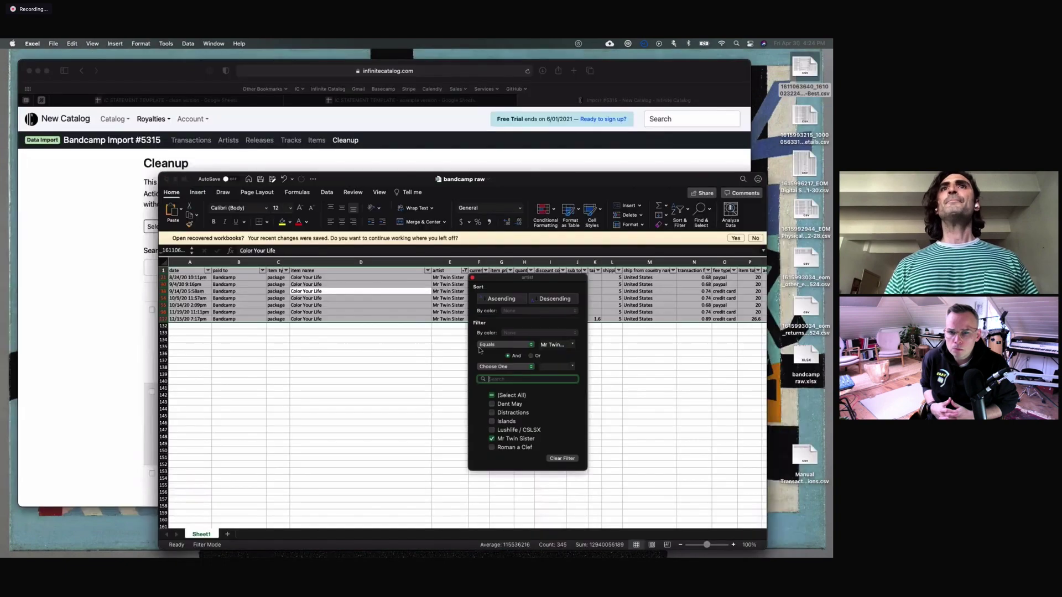
pyautogui.click(494, 394)
pyautogui.click(390, 393)
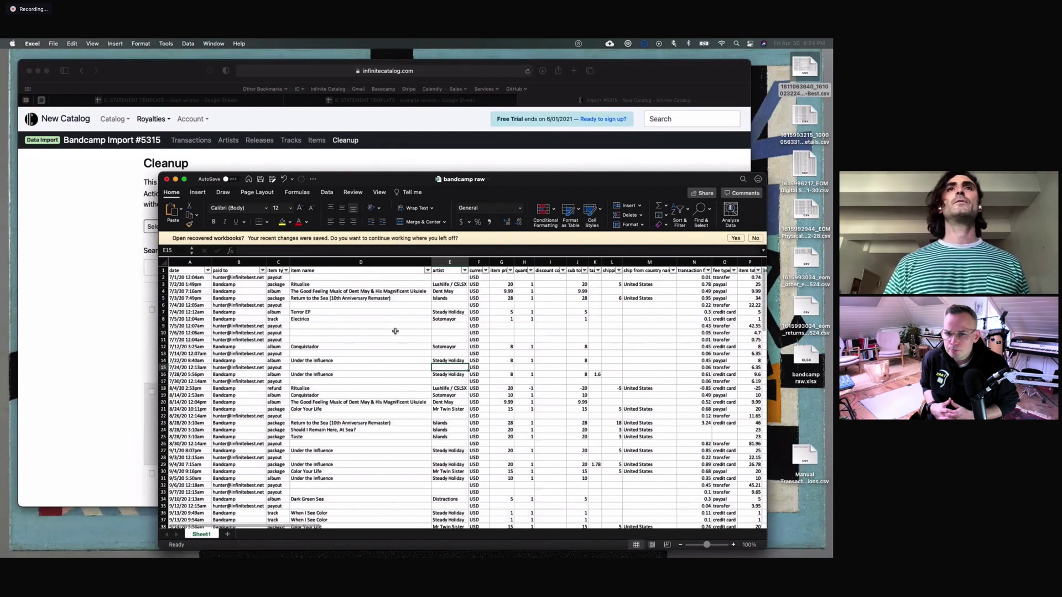
pyautogui.scroll(-15, 394, 330)
pyautogui.scroll(15, 395, 331)
pyautogui.click(93, 325)
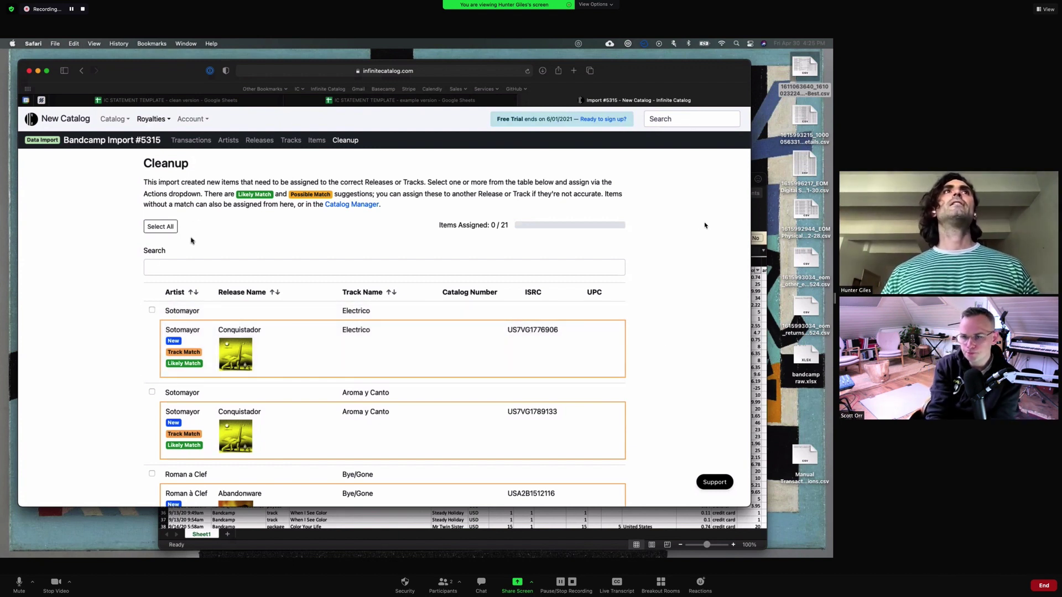
# Step: Select all 21 items in the Bandcamp import cleanup and assign them to their suggested matches
pyautogui.scroll(-1, 156, 332)
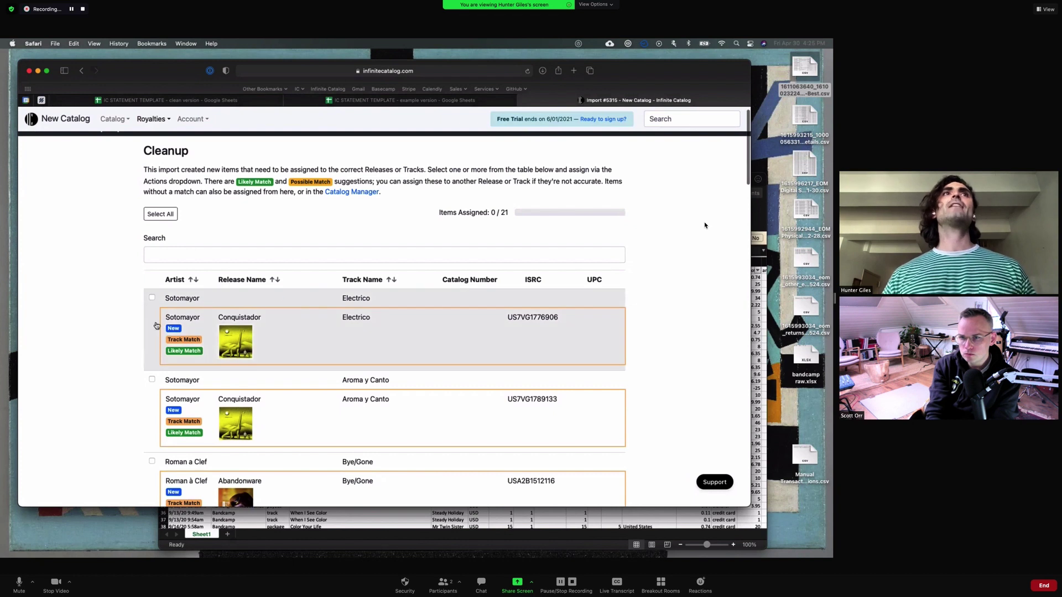
pyautogui.click(192, 300)
pyautogui.scroll(-1, 306, 299)
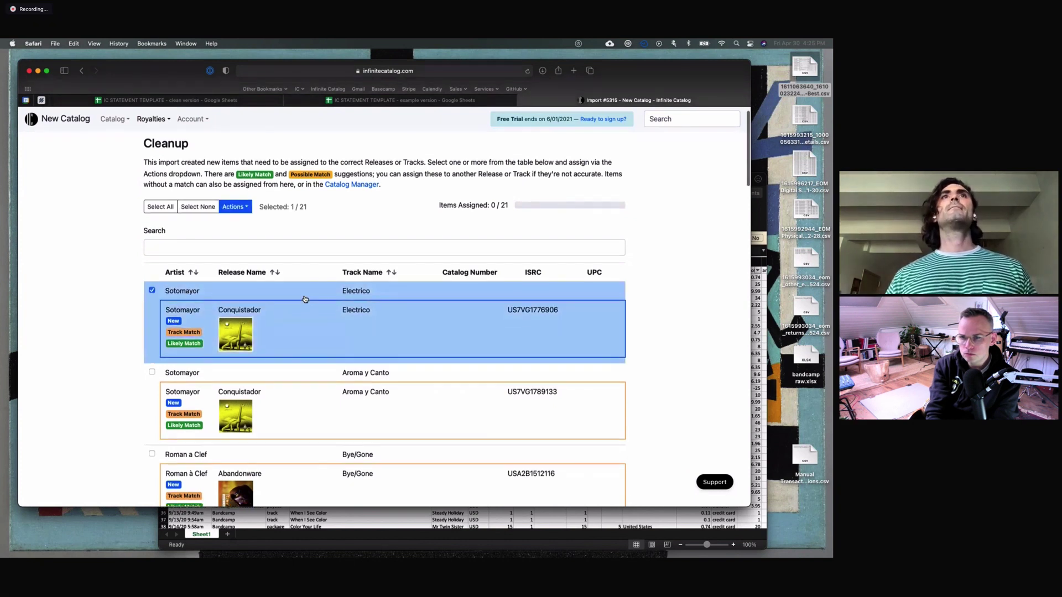
pyautogui.scroll(-1, 305, 300)
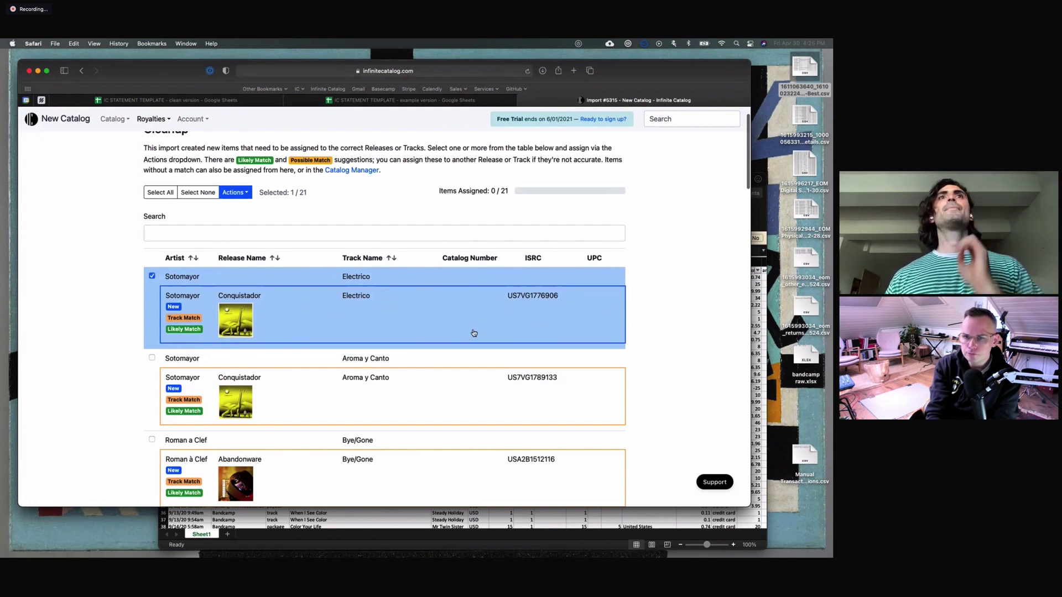
pyautogui.scroll(-1, 474, 333)
pyautogui.click(166, 190)
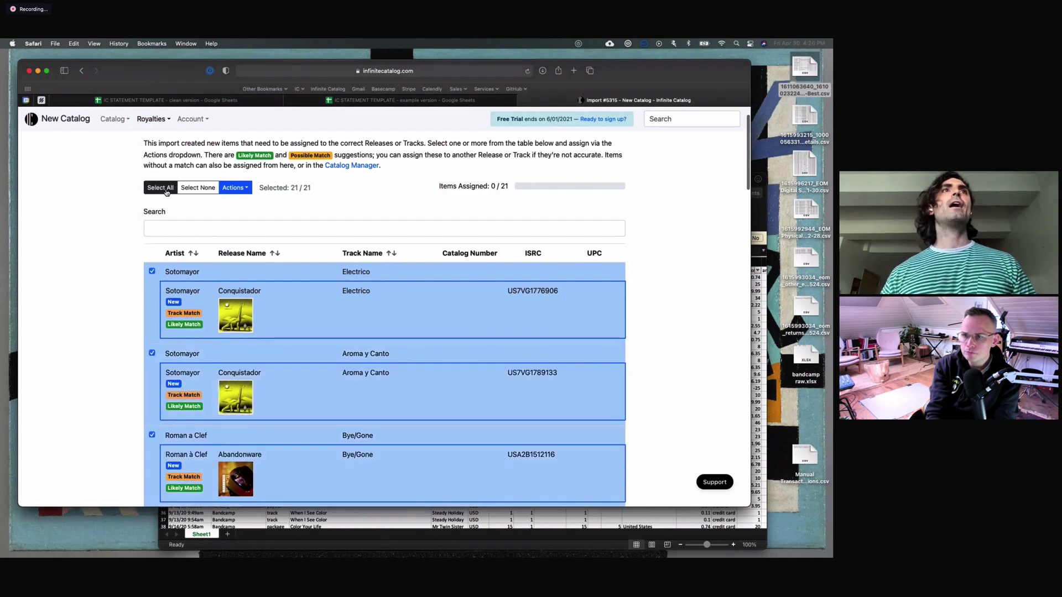
pyautogui.scroll(-15, 309, 337)
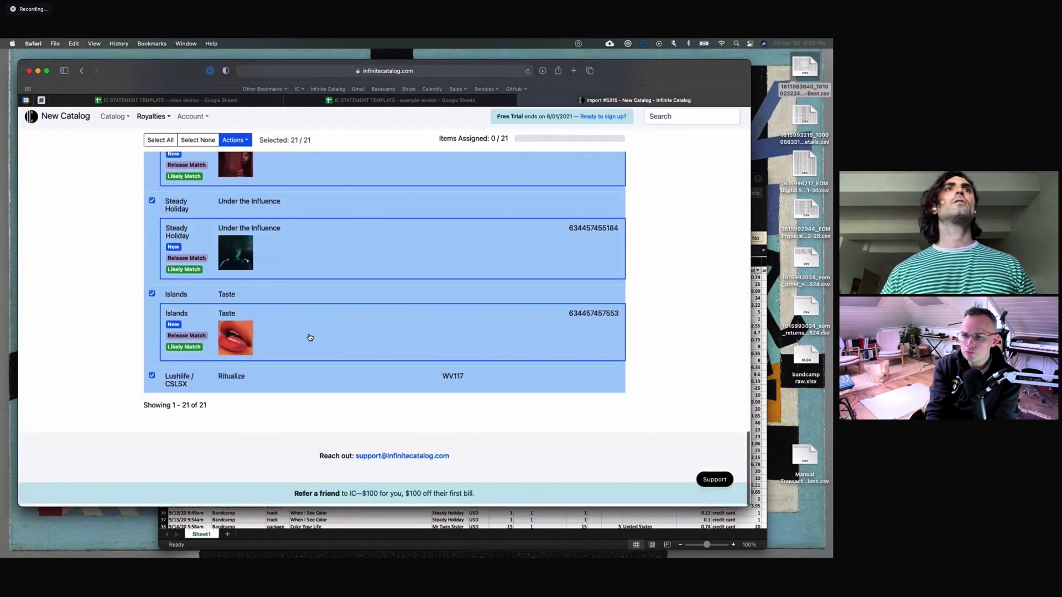
pyautogui.click(238, 145)
pyautogui.click(243, 161)
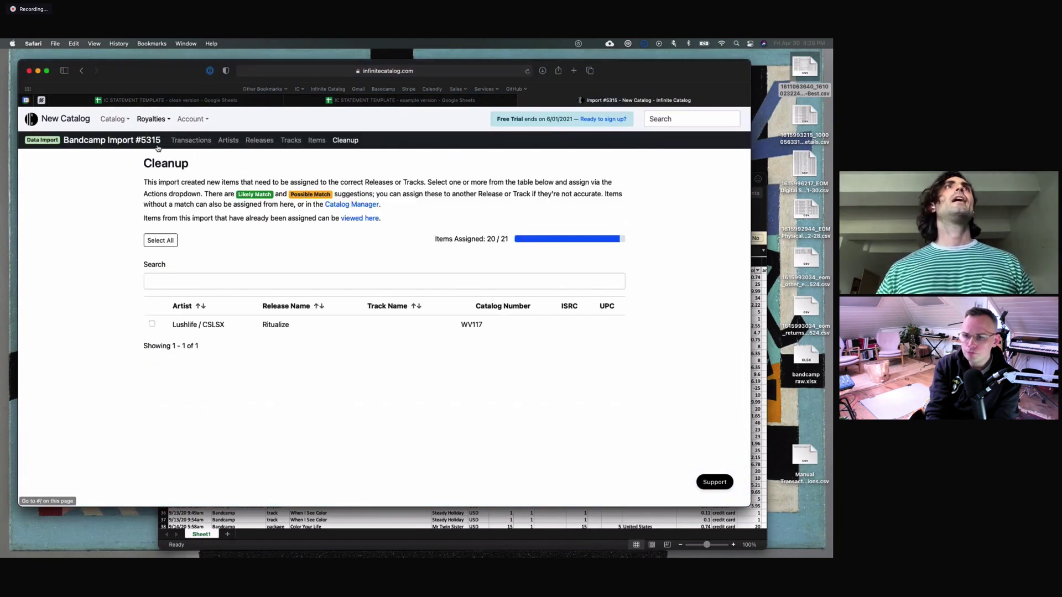
# Step: Open the Catalog Manager and look through the Dent May, Lushlife / CSLSX and Mr Twin Sister entries and releases
pyautogui.click(114, 119)
pyautogui.click(124, 138)
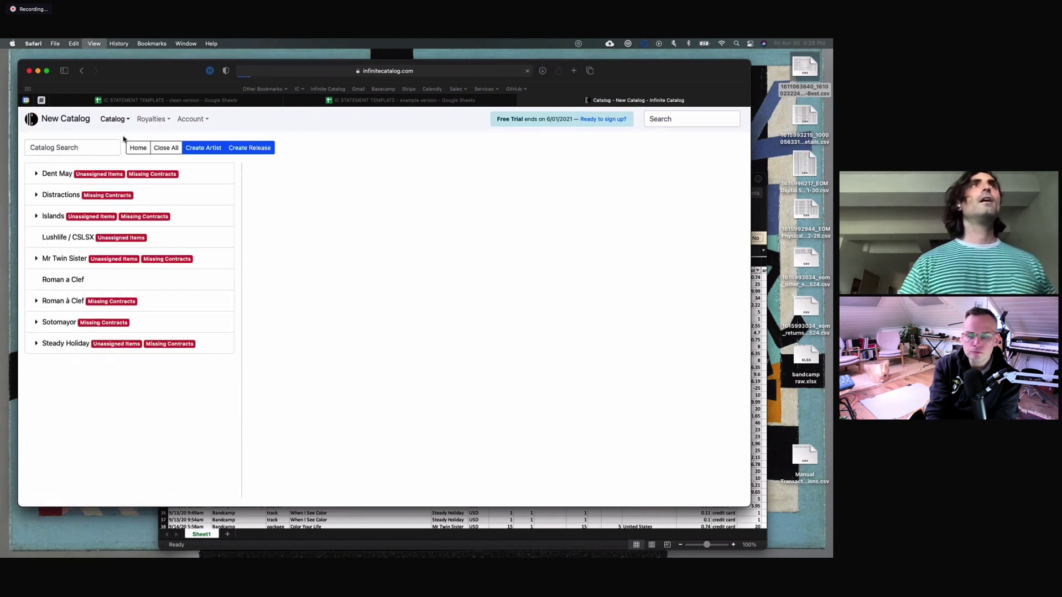
pyautogui.click(53, 175)
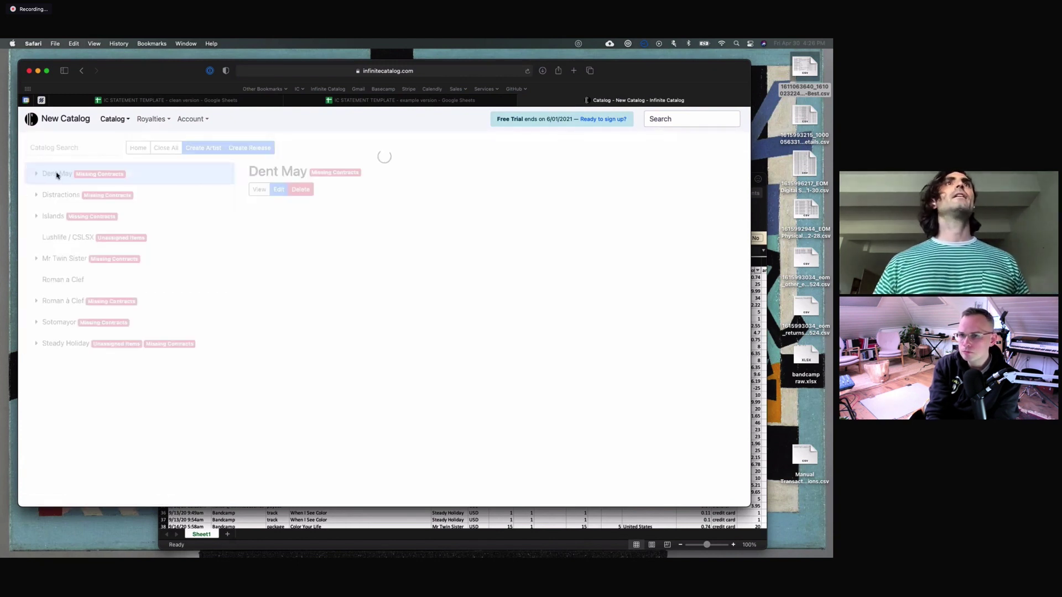
pyautogui.click(310, 258)
pyautogui.scroll(-1, 354, 296)
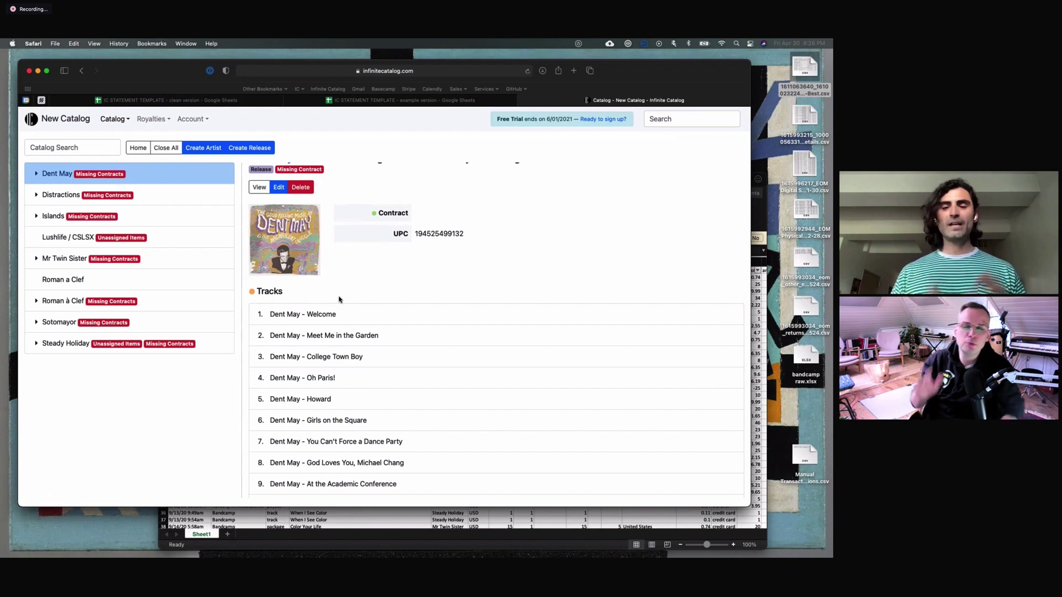
pyautogui.click(167, 233)
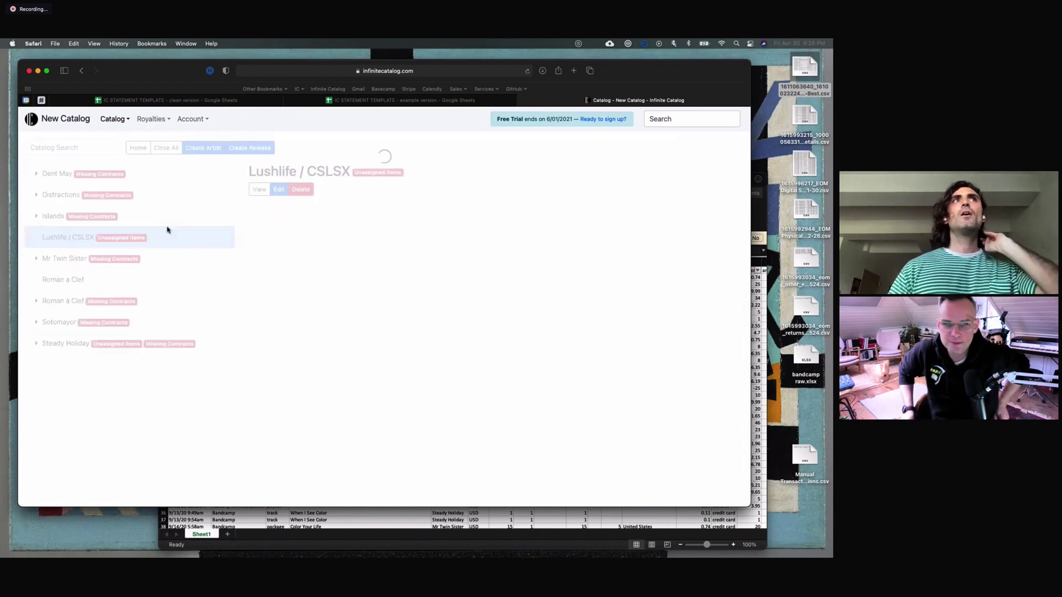
pyautogui.click(164, 257)
pyautogui.click(334, 264)
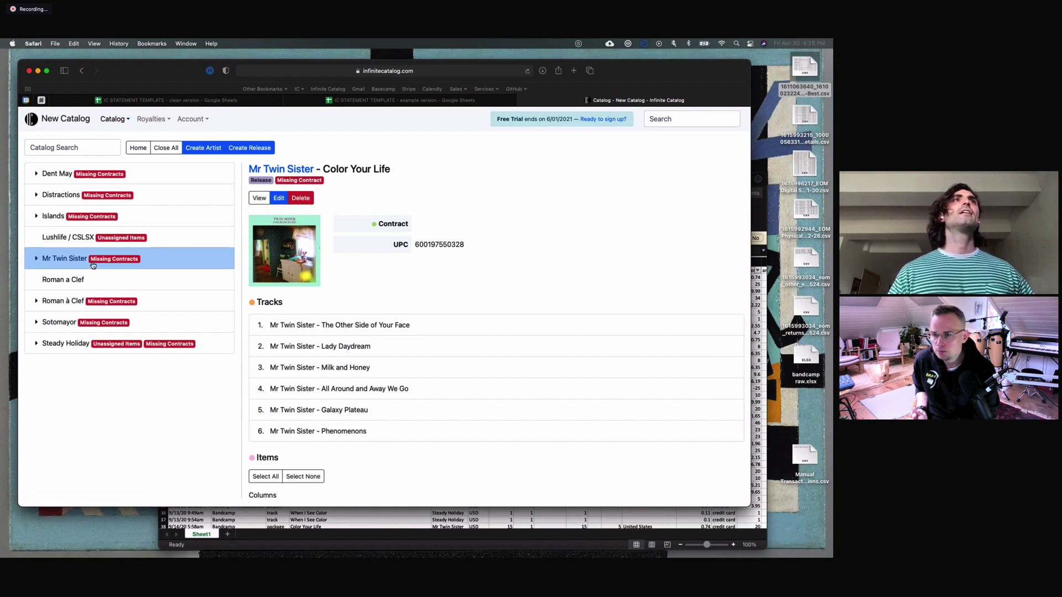
# Step: Edit Mr Twin Sister's Color Your Life release and start a contract for it named New Contract
pyautogui.click(124, 266)
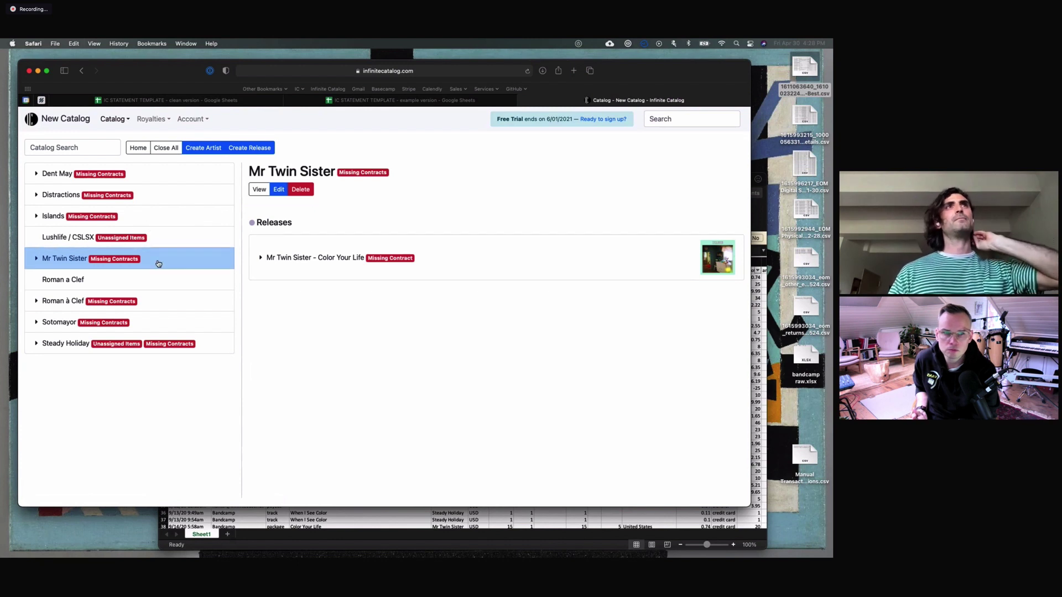
pyautogui.click(394, 257)
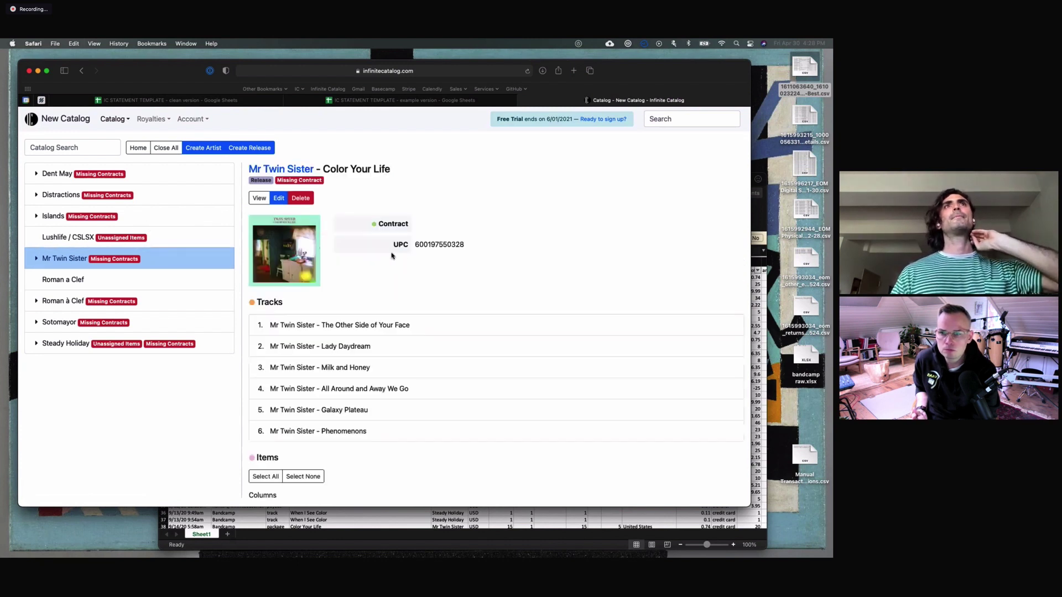
pyautogui.click(279, 199)
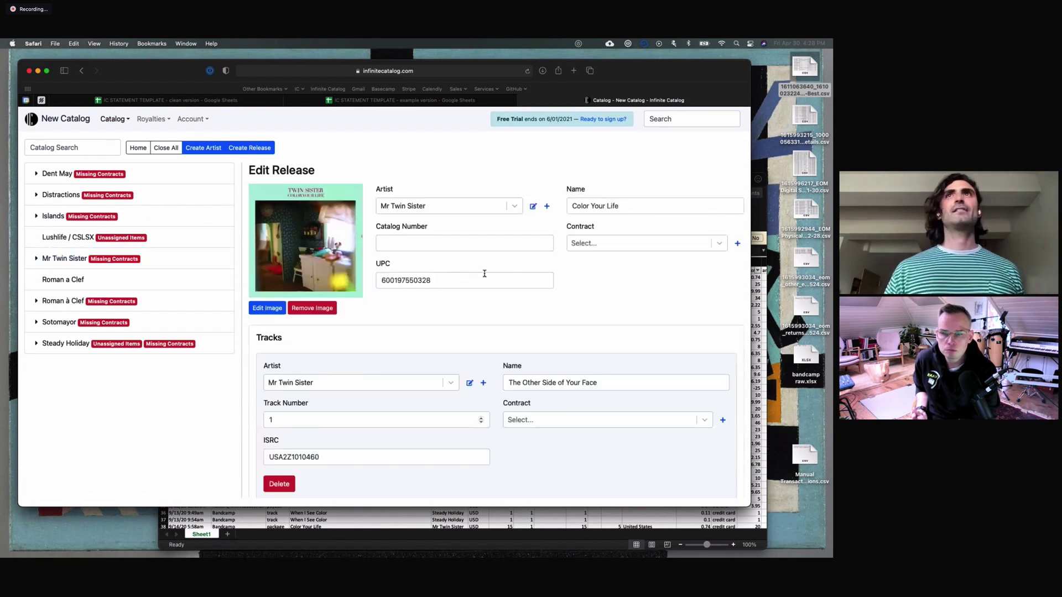
pyautogui.click(737, 245)
pyautogui.click(436, 211)
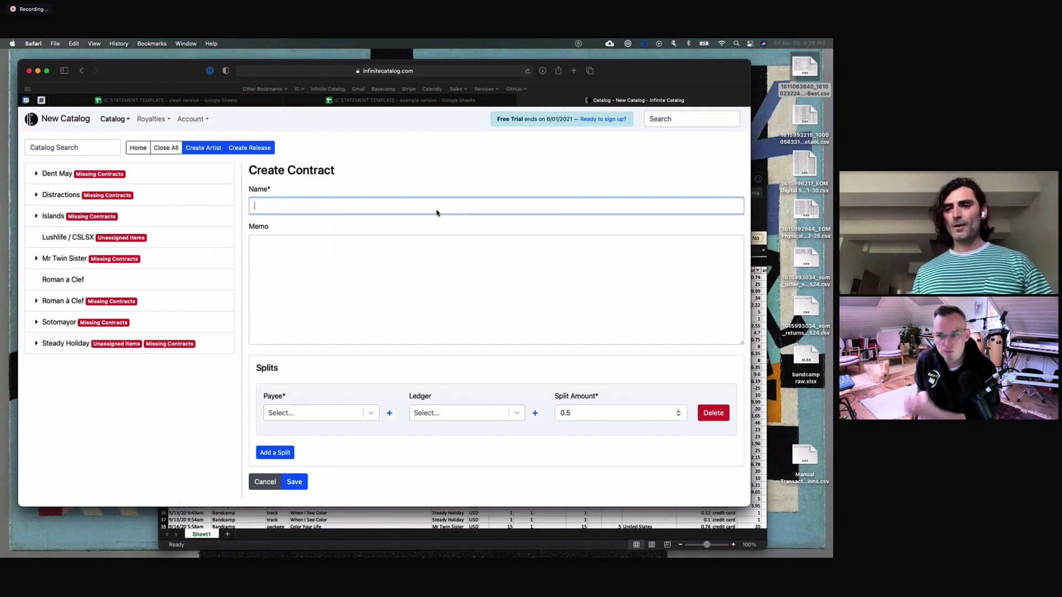
pyautogui.write('Ne')
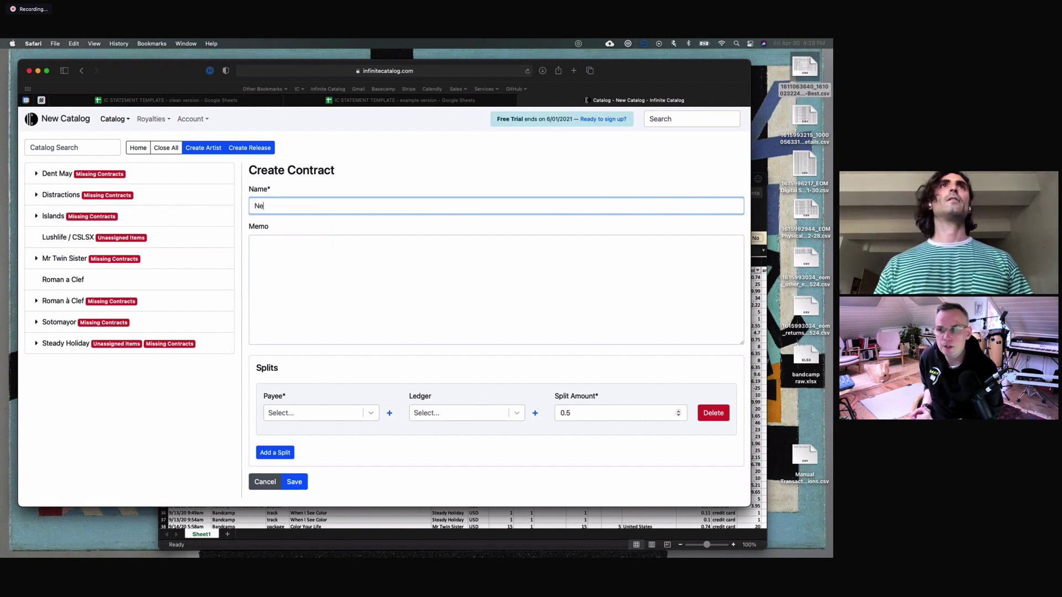
pyautogui.write('w Contract')
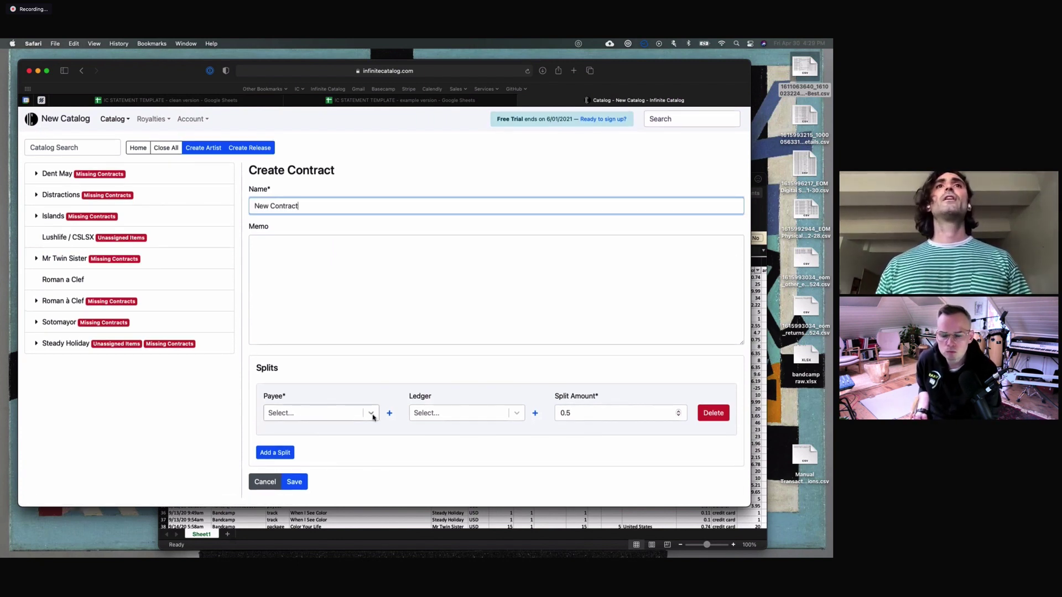
# Step: Create the payee Mr Twin Sister for the contract's split, and save the contract and the release
pyautogui.click(389, 414)
pyautogui.write('Mr Twin Sister')
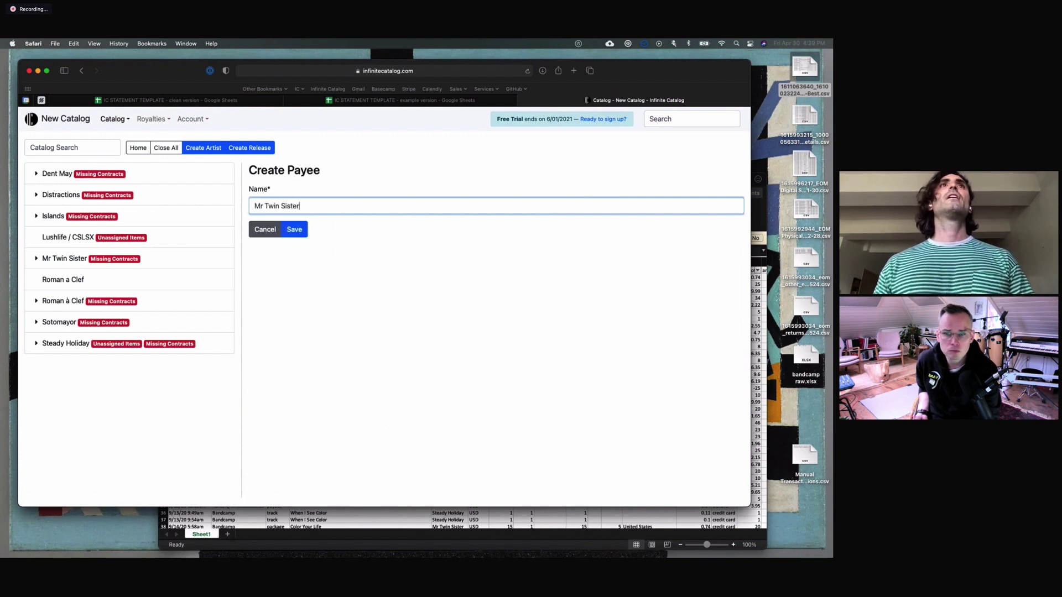
pyautogui.click(297, 229)
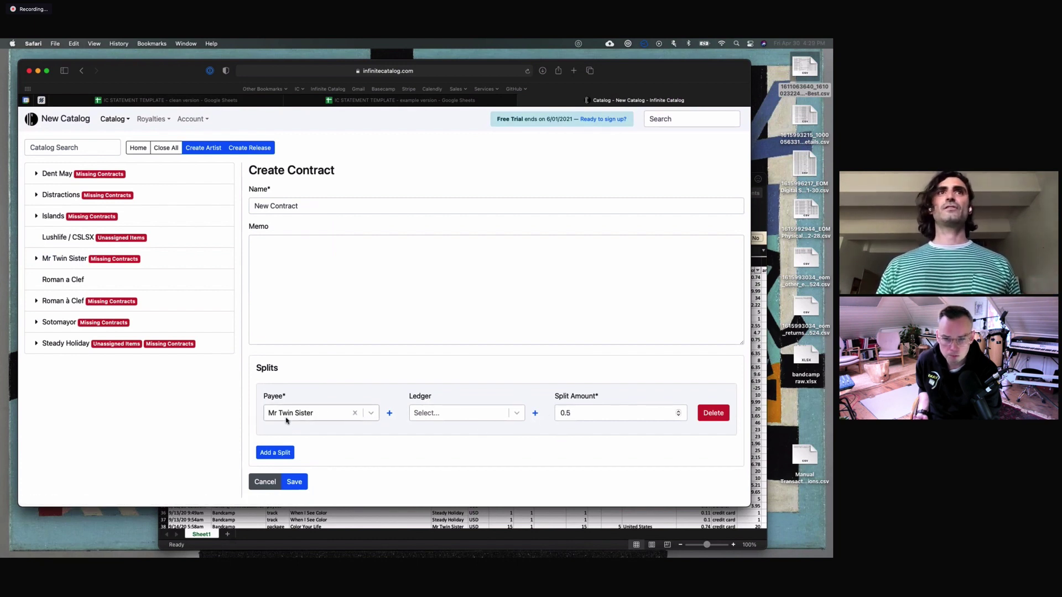
pyautogui.click(306, 486)
pyautogui.scroll(-10, 388, 332)
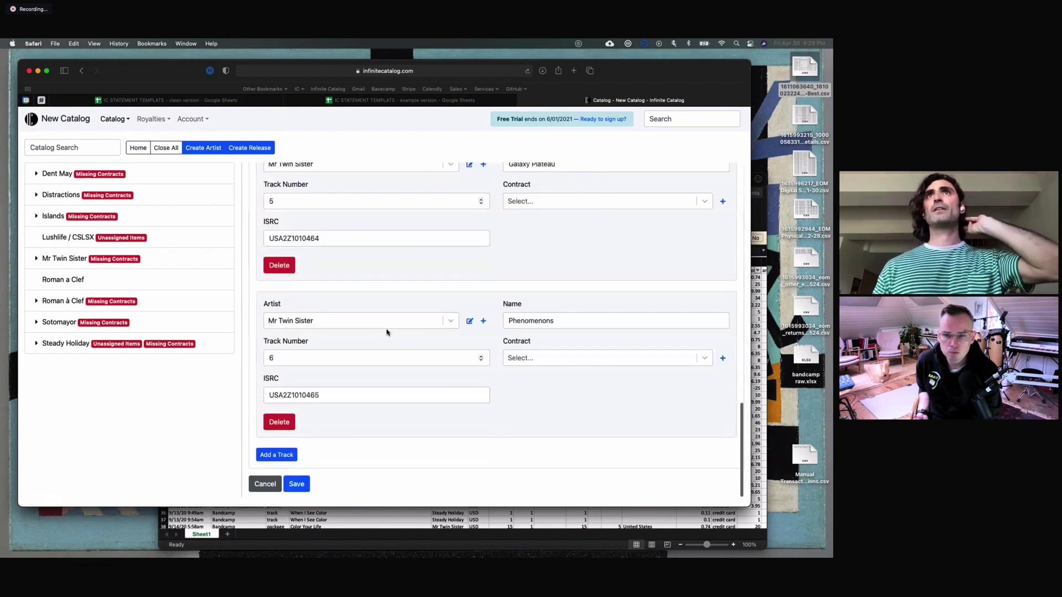
pyautogui.click(303, 488)
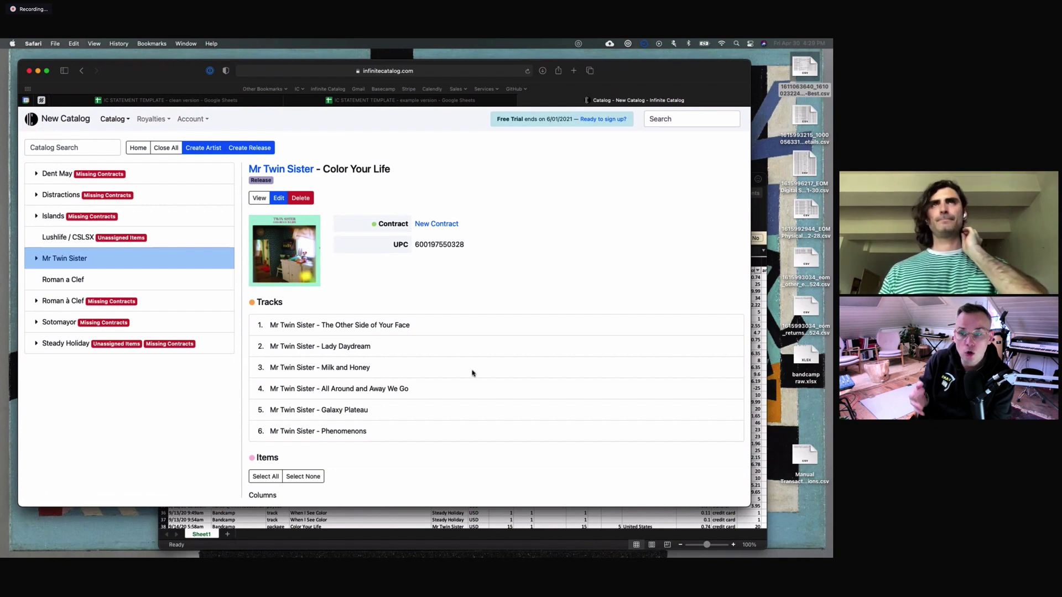
# Step: Reopen the recently closed Demo Catalog dashboard and go to its Catalog Manager
pyautogui.click(119, 43)
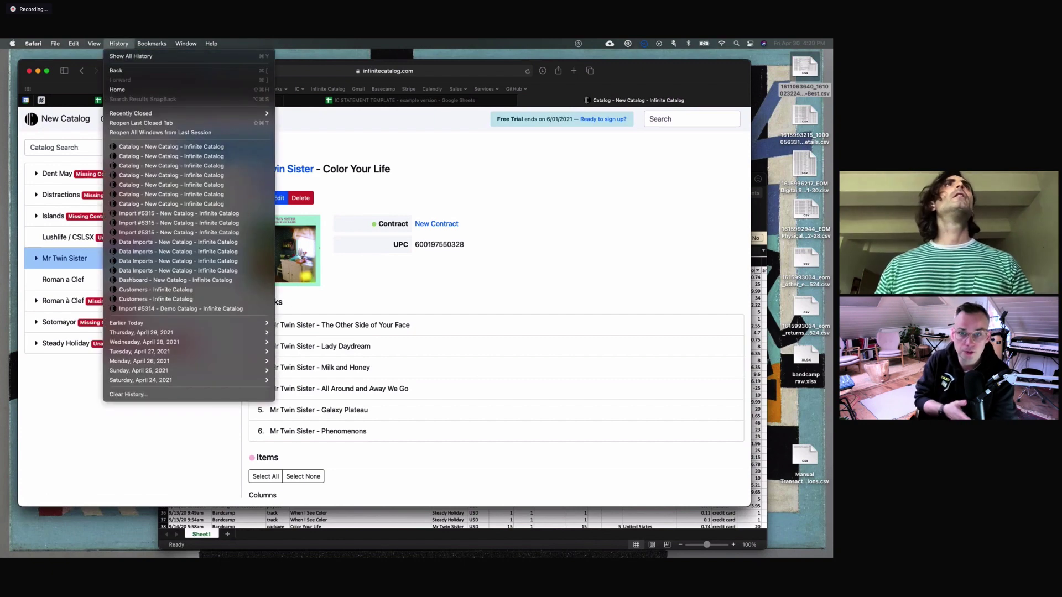
pyautogui.moveTo(119, 43)
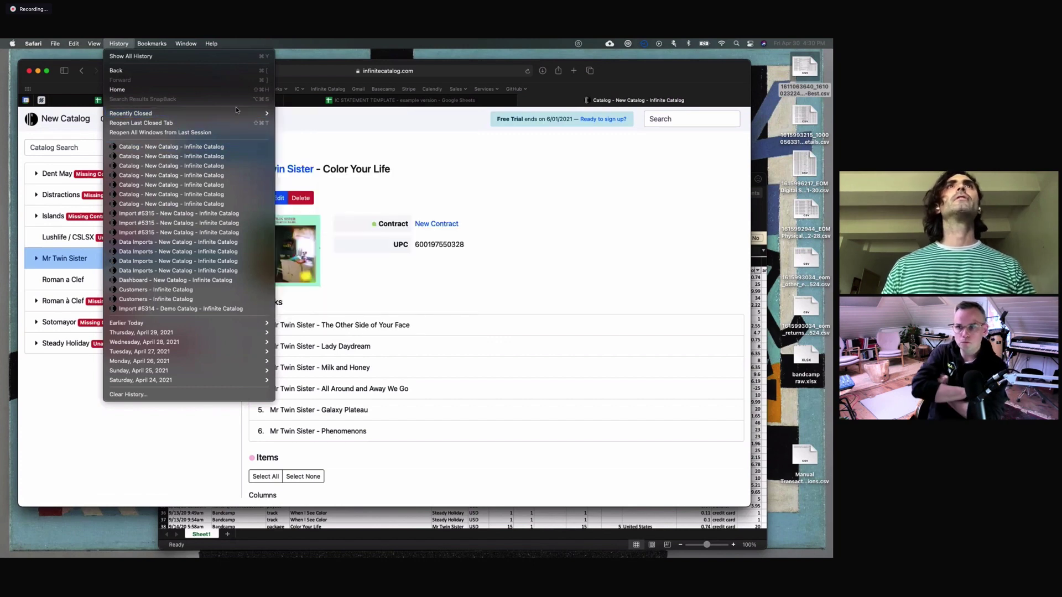
pyautogui.moveTo(254, 114)
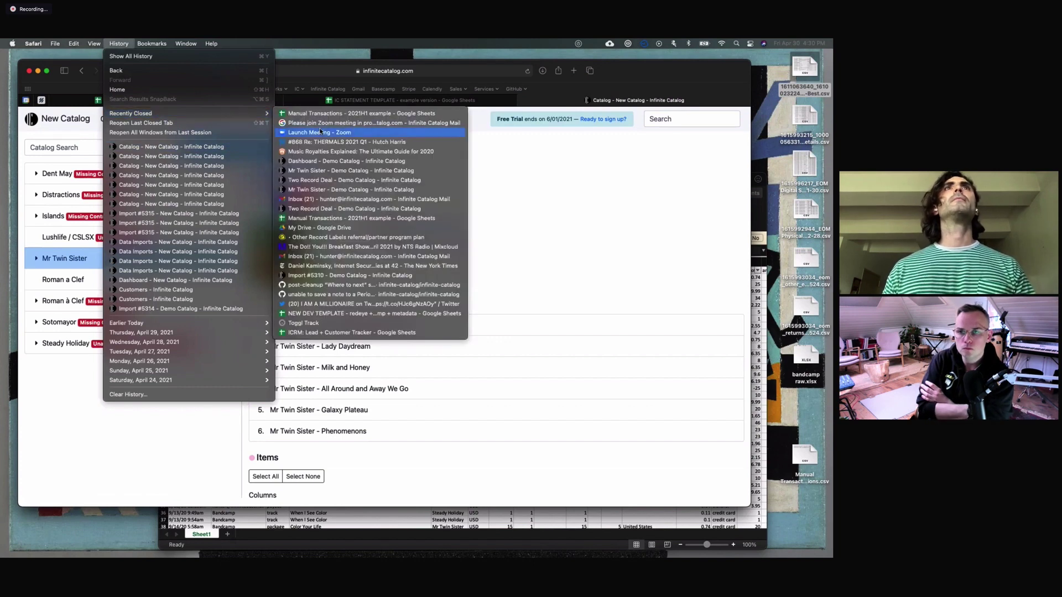
pyautogui.click(344, 162)
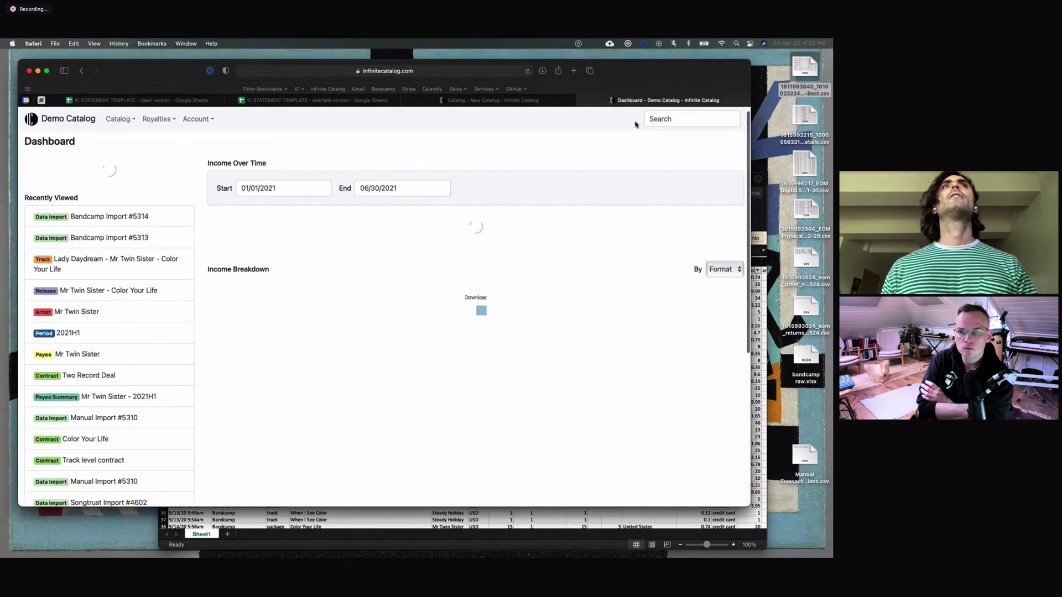
pyautogui.click(118, 119)
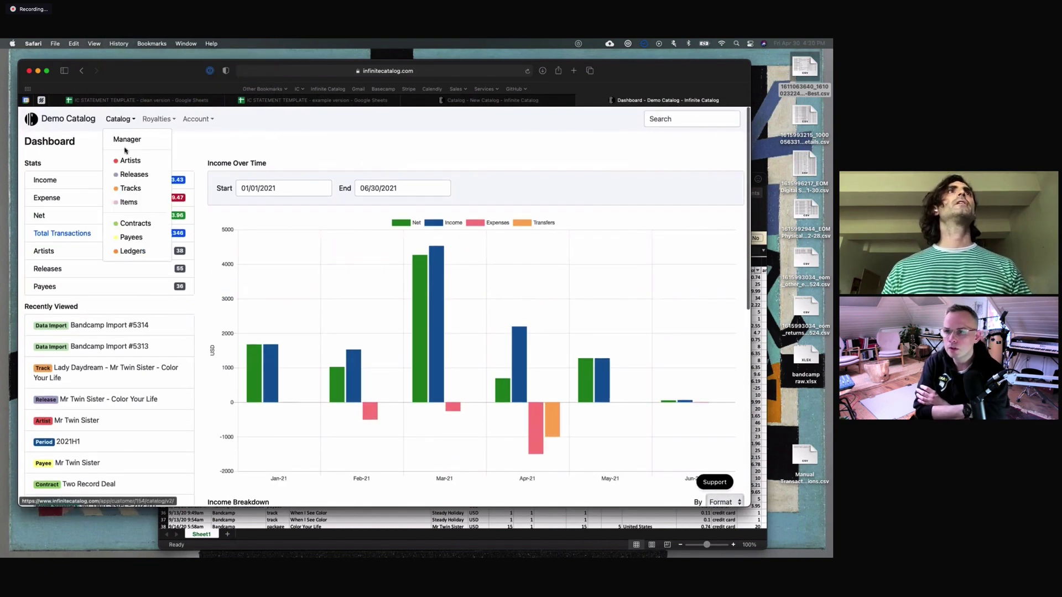
pyautogui.click(126, 145)
# Step: Open Mr Twin Sister's Color Your Life release in the Demo Catalog and examine its release and track contracts
pyautogui.scroll(-5, 188, 266)
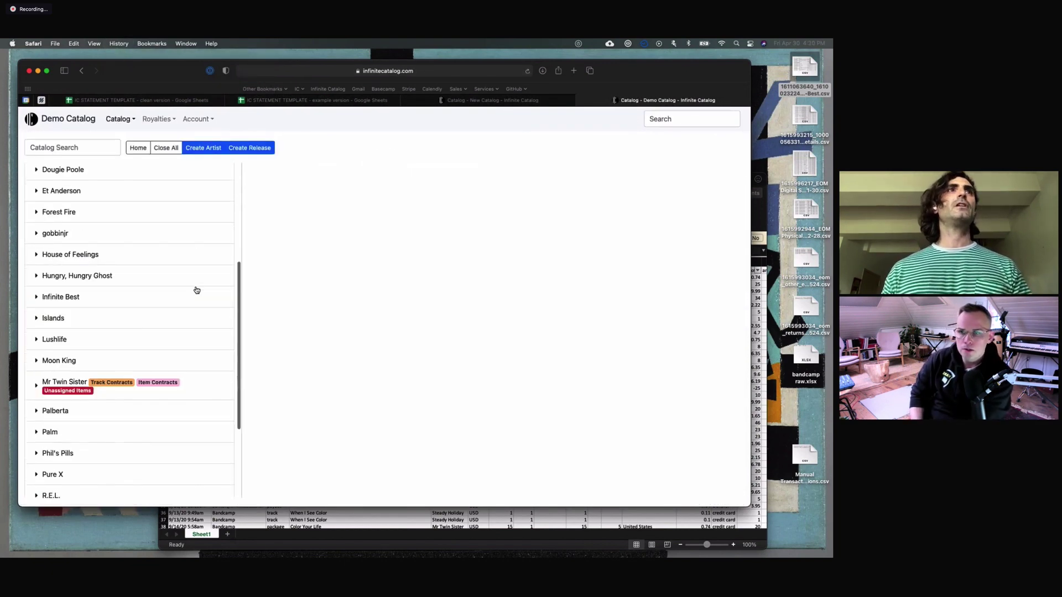
pyautogui.click(164, 380)
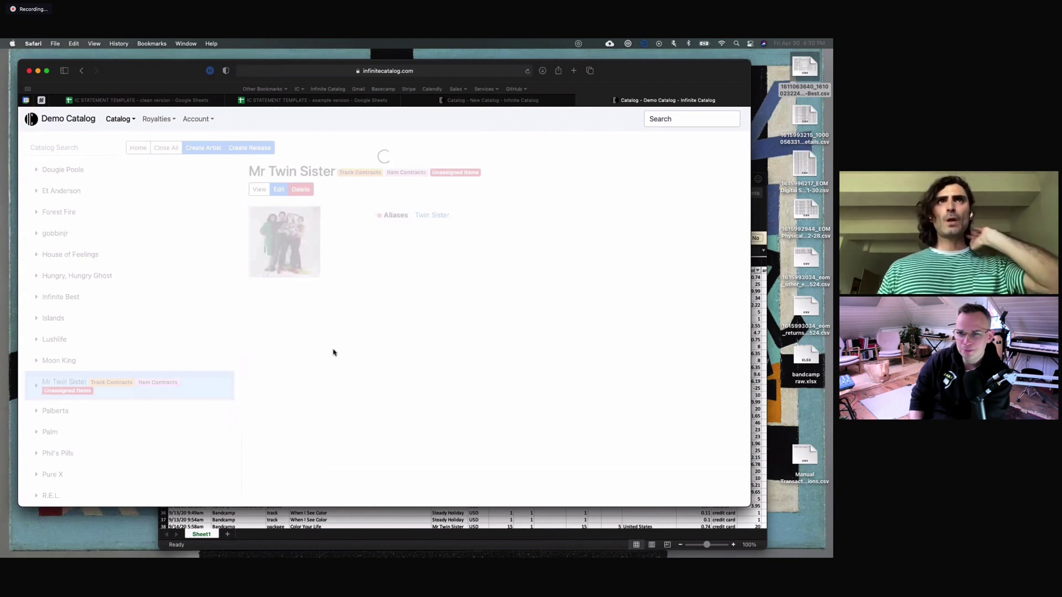
pyautogui.scroll(-3, 337, 381)
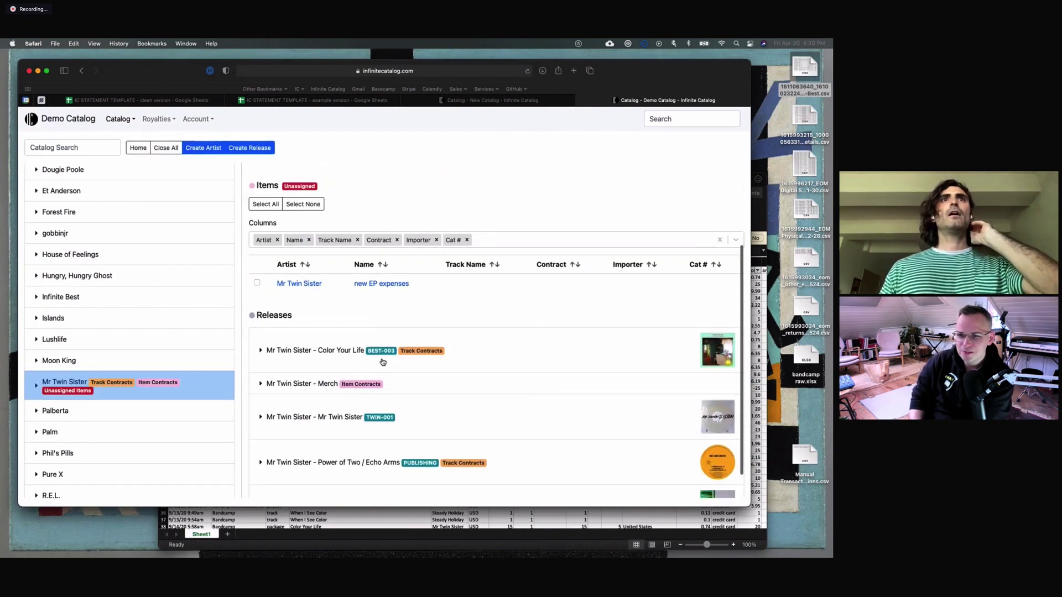
pyautogui.click(380, 360)
pyautogui.scroll(-1, 387, 365)
pyautogui.scroll(-4, 161, 363)
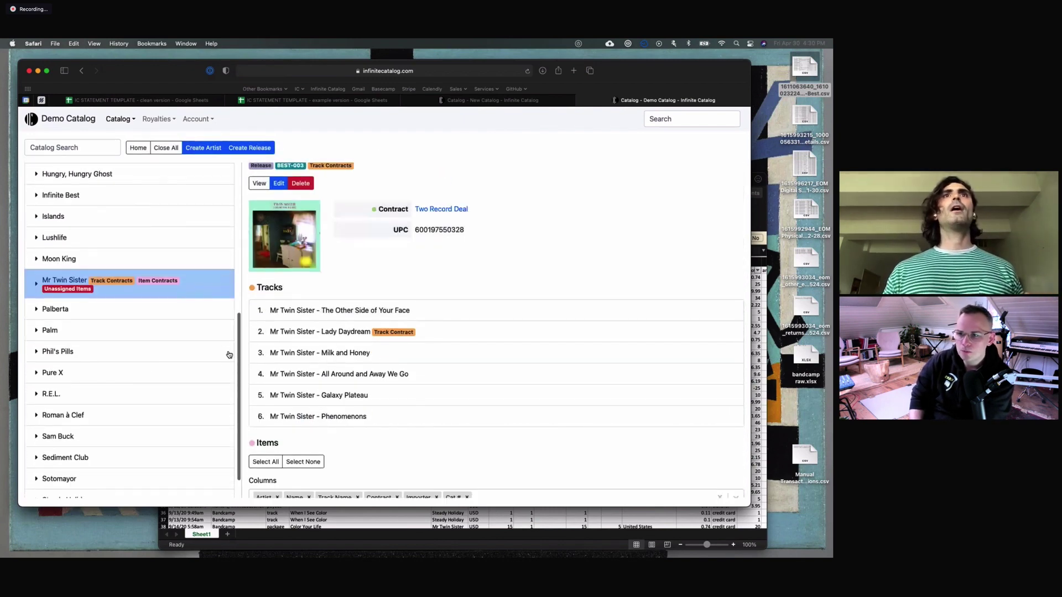
# Step: Open the Lady Daydream track on Color Your Life and examine the payee splits of its Track level contract in a separate tab
pyautogui.click(35, 286)
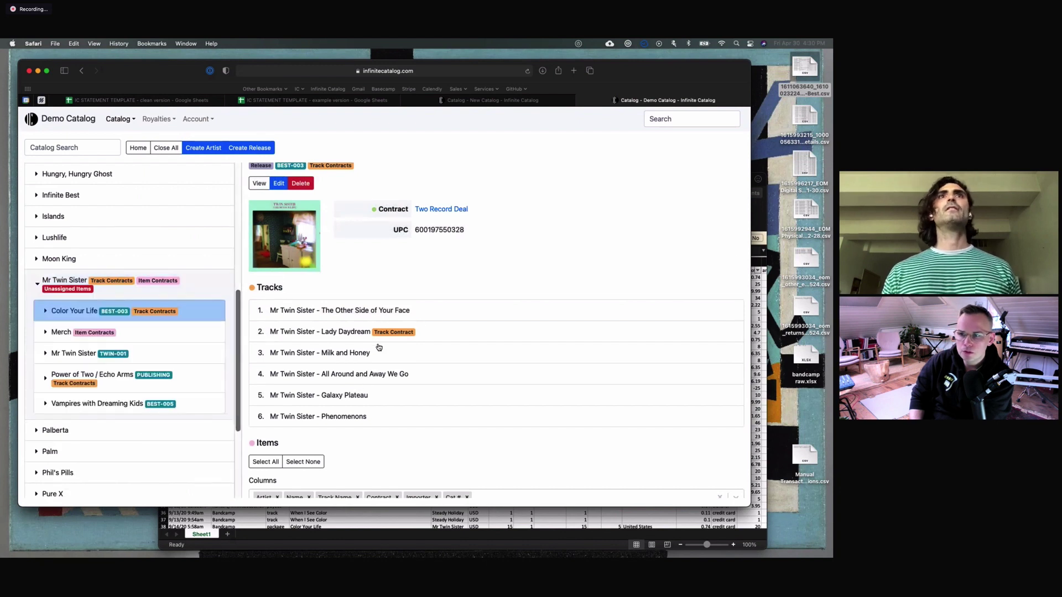
pyautogui.scroll(-1, 370, 356)
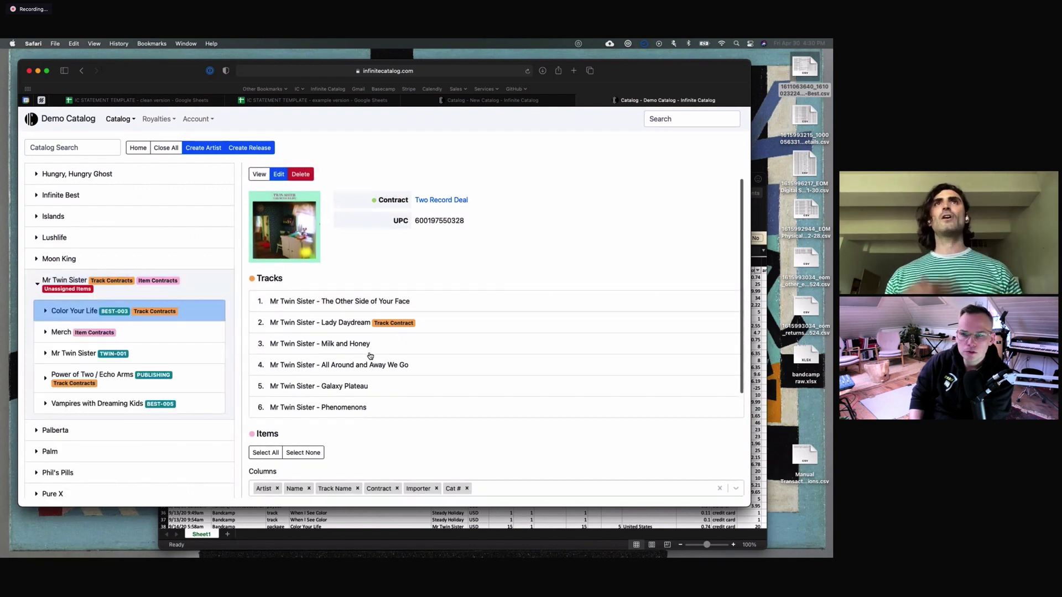
pyautogui.click(407, 323)
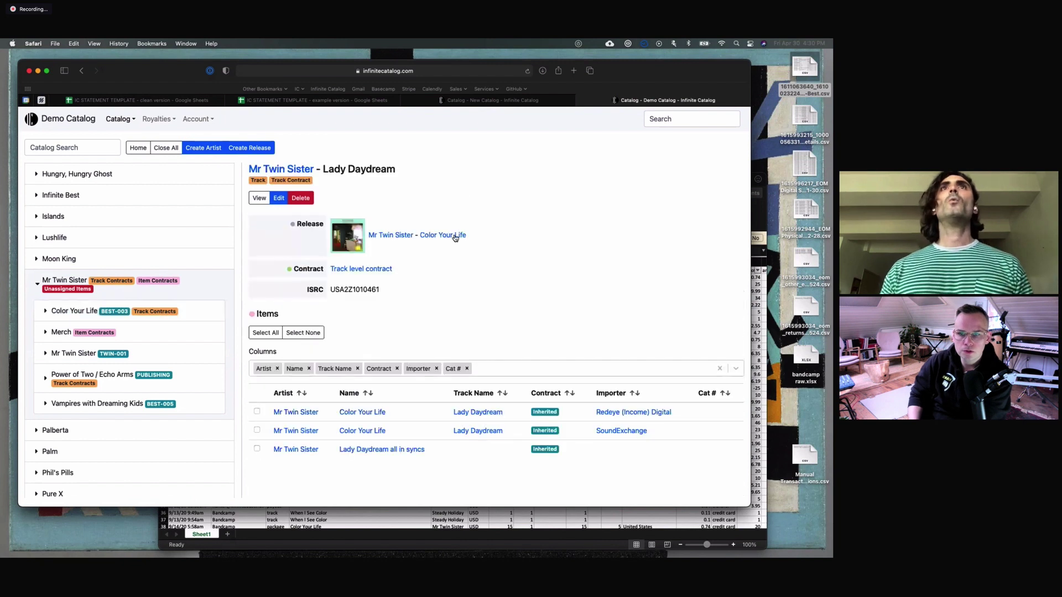
pyautogui.keyDown('super'); pyautogui.click(363, 271); pyautogui.keyUp('super')
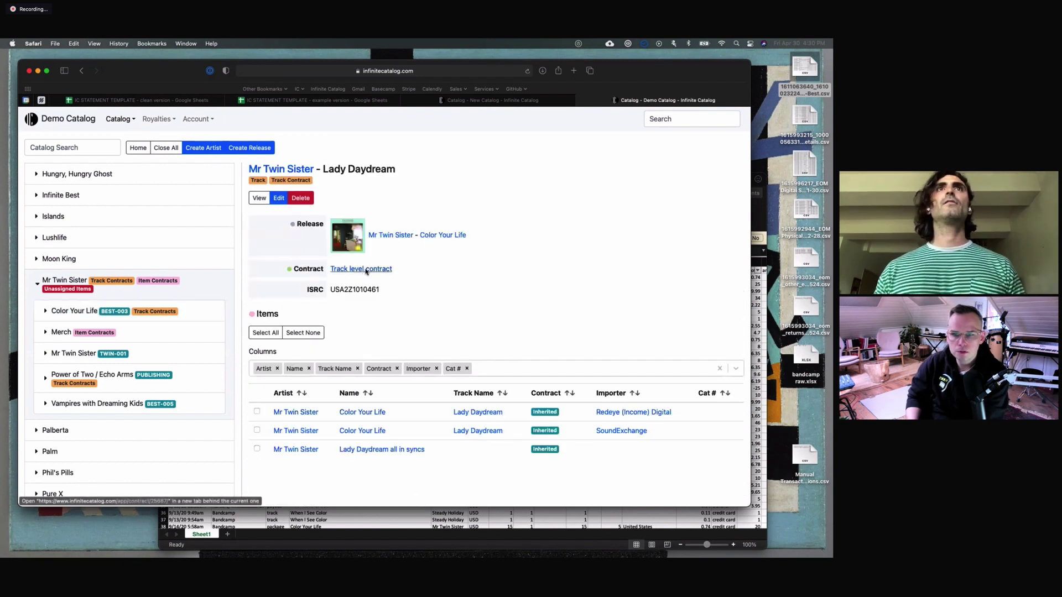
pyautogui.click(670, 101)
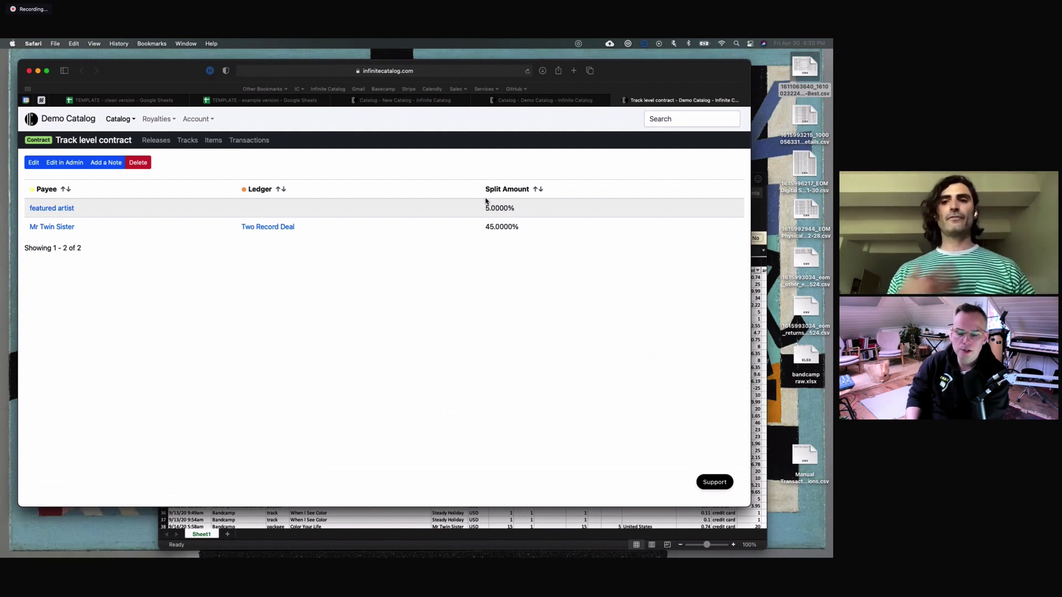
pyautogui.click(544, 101)
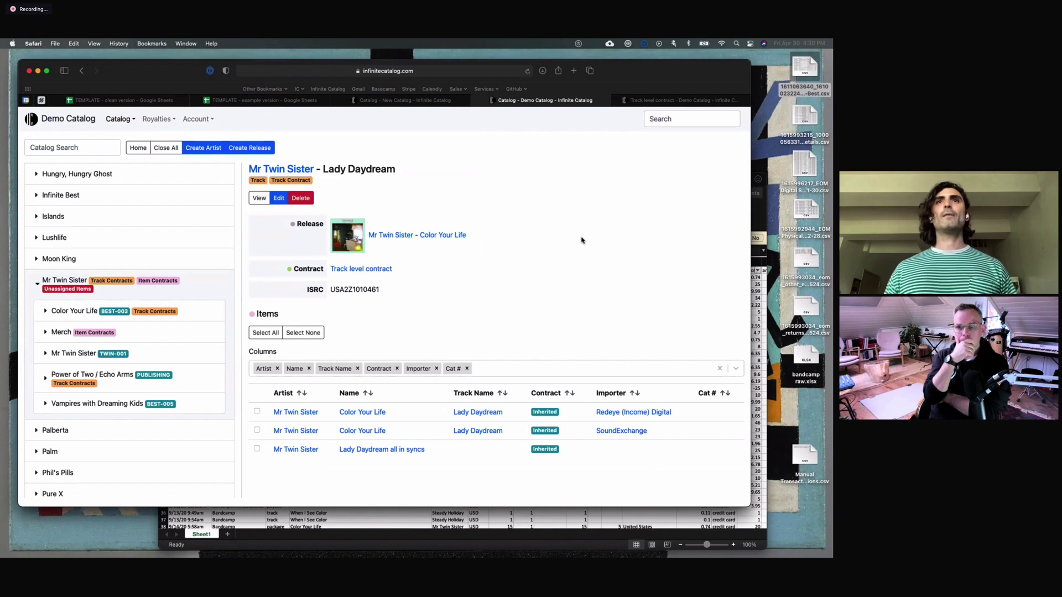
# Step: Return to the Color Your Life release and examine its track list and the contracts and importers of its items
pyautogui.hscroll(-5, 459, 268)
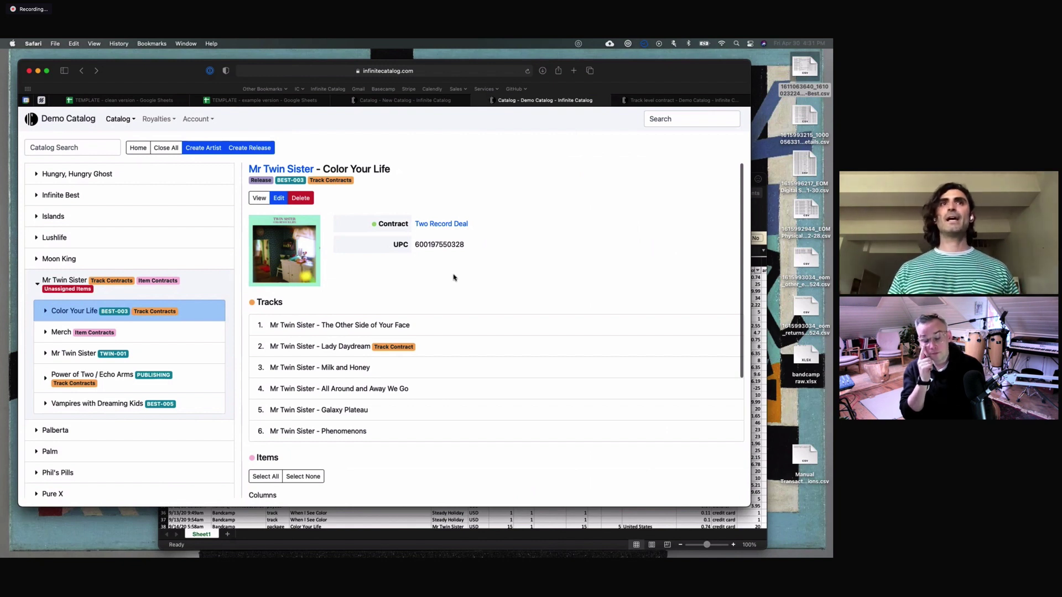
pyautogui.scroll(-4, 454, 277)
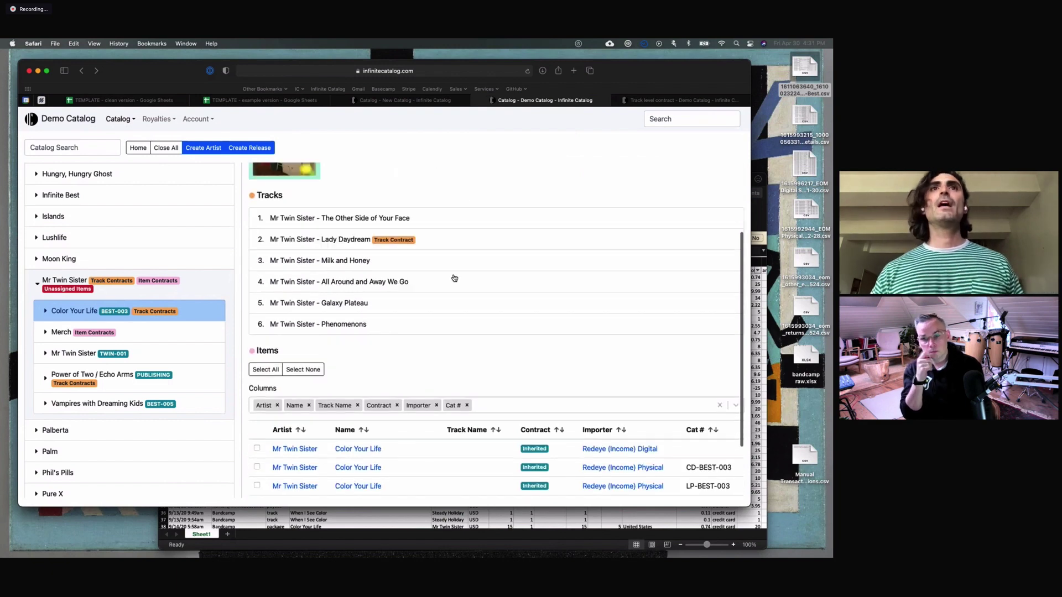
pyautogui.scroll(-3, 454, 277)
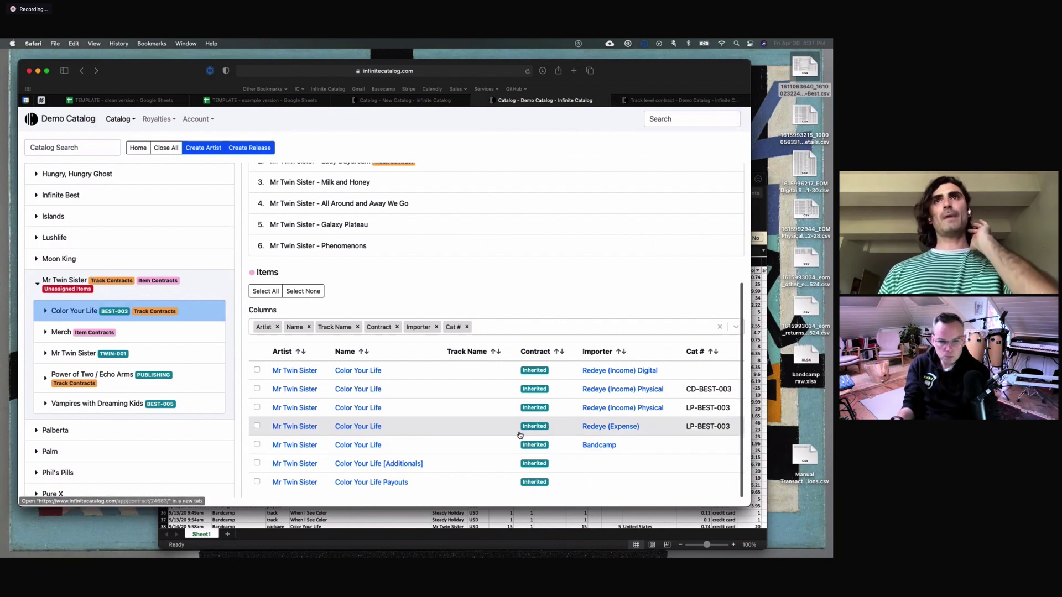
pyautogui.scroll(6, 519, 431)
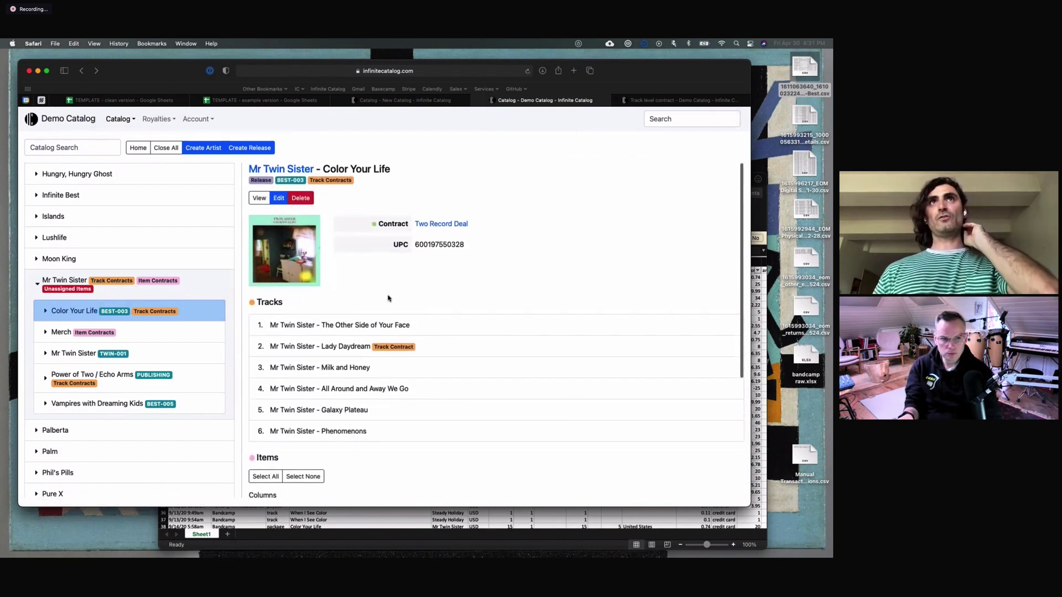
pyautogui.scroll(-1, 411, 300)
pyautogui.scroll(-5, 411, 301)
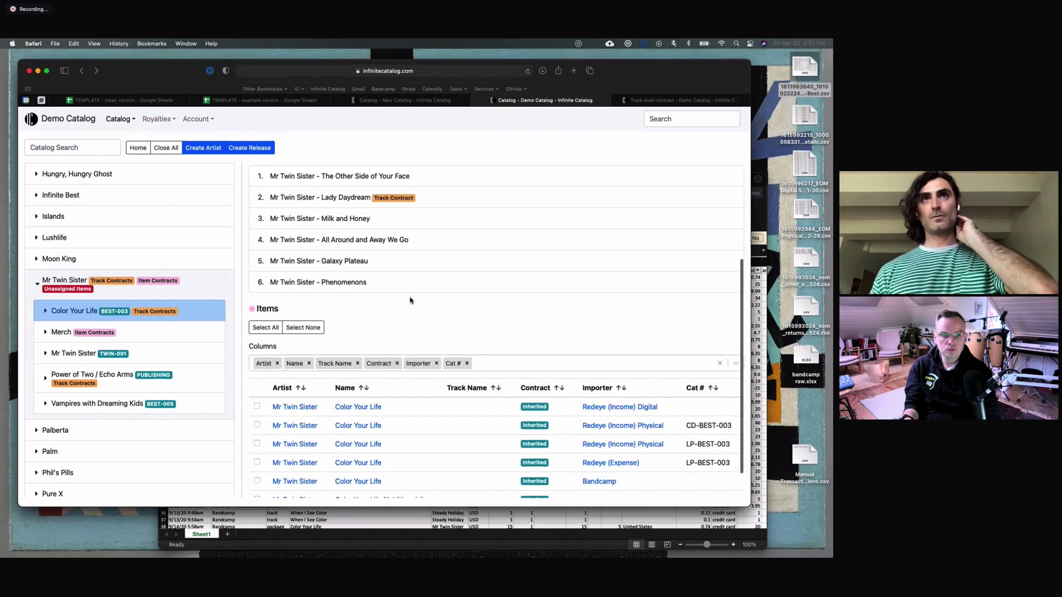
pyautogui.scroll(2, 411, 301)
pyautogui.scroll(-1, 411, 301)
pyautogui.scroll(-1, 411, 300)
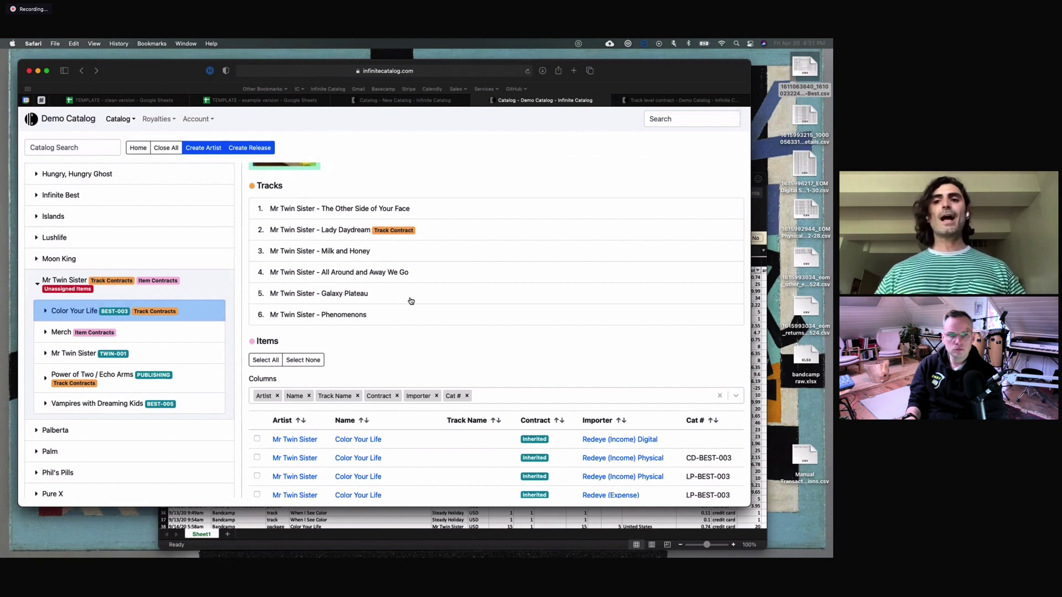
pyautogui.scroll(5, 411, 301)
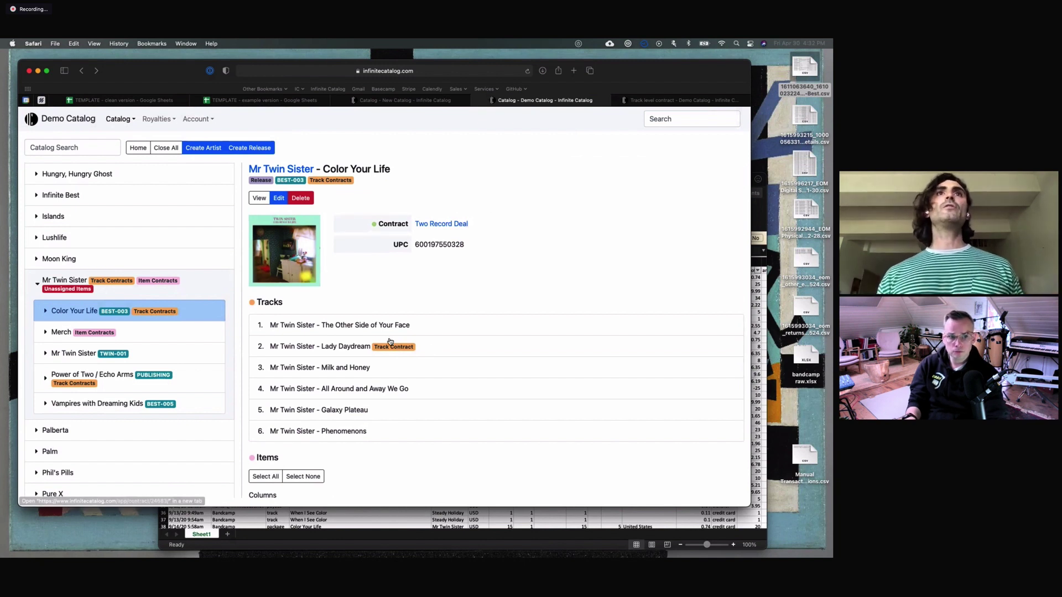
# Step: Open the release's Two Record Deal contract in a separate tab and compare its payee splits with those of the Track level contract
pyautogui.keyDown('super'); pyautogui.click(442, 225); pyautogui.keyUp('super')
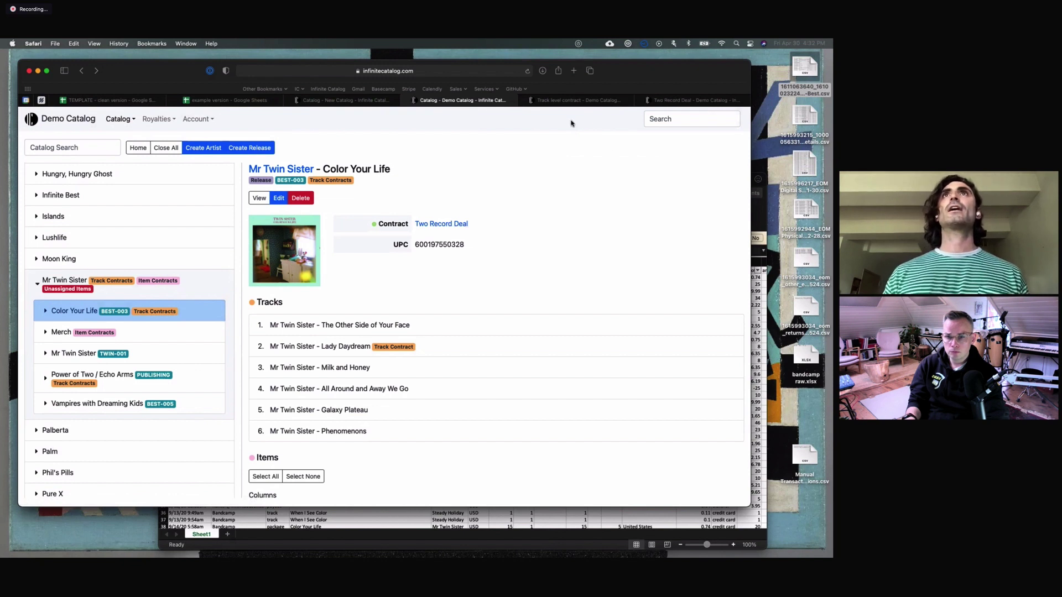
pyautogui.click(586, 102)
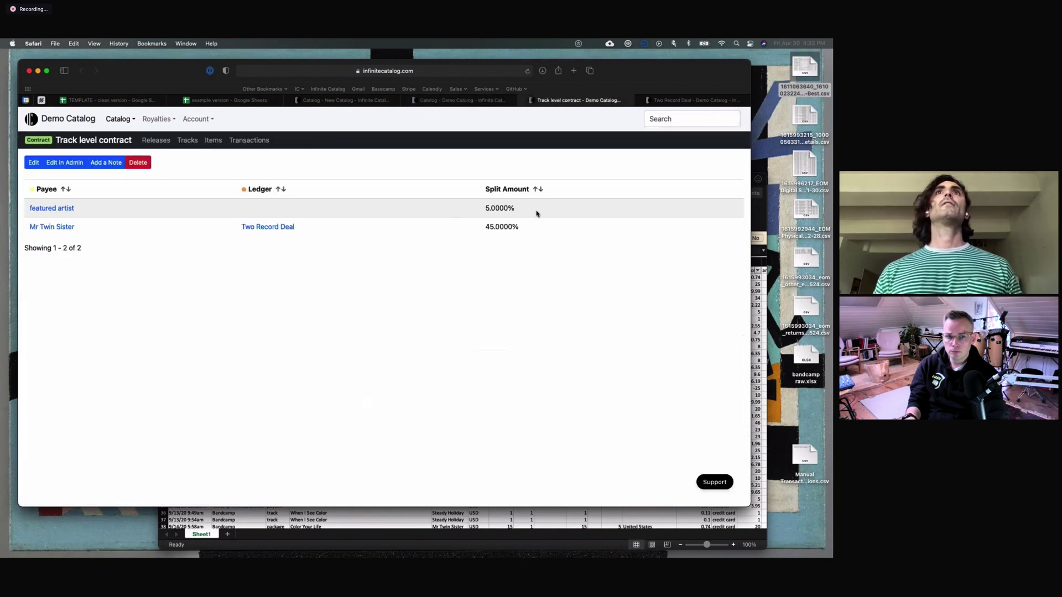
pyautogui.click(688, 103)
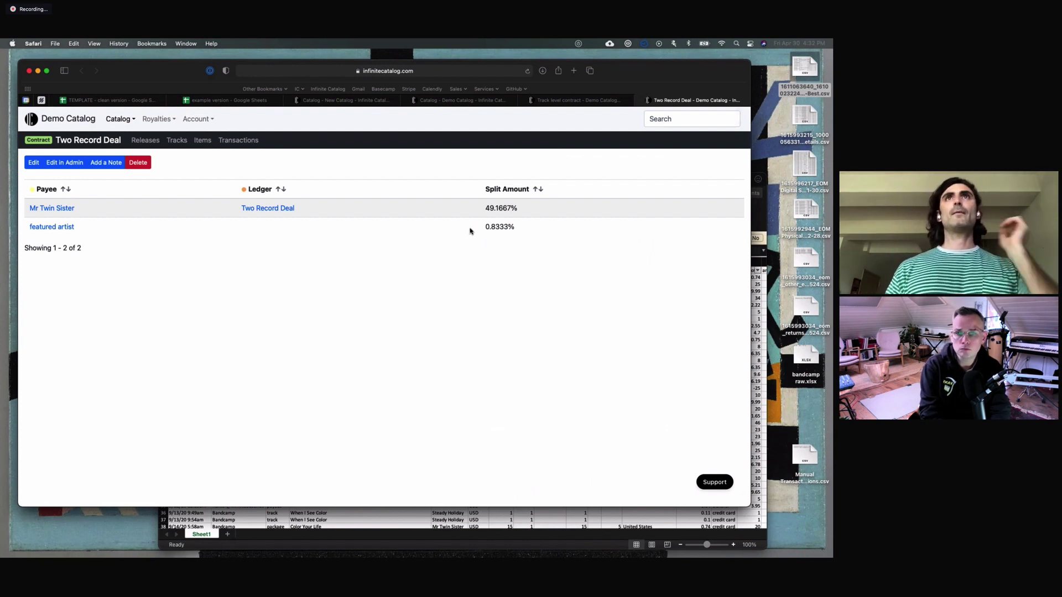
pyautogui.click(547, 101)
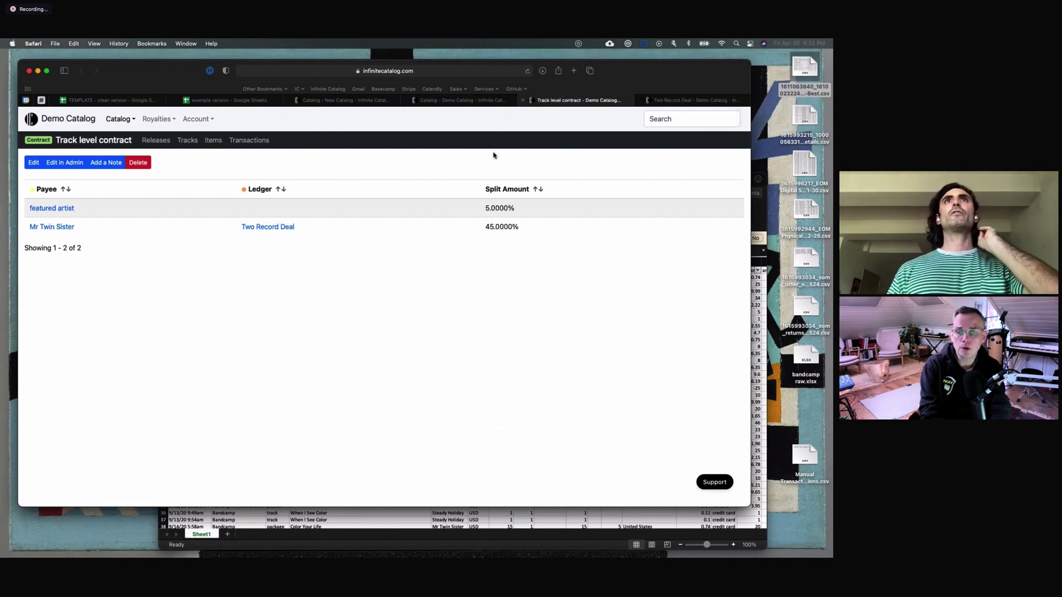
pyautogui.click(458, 100)
# Step: Check the payee split for Color Your Life in the example statement spreadsheet, and return to the Demo Catalog release
pyautogui.click(210, 100)
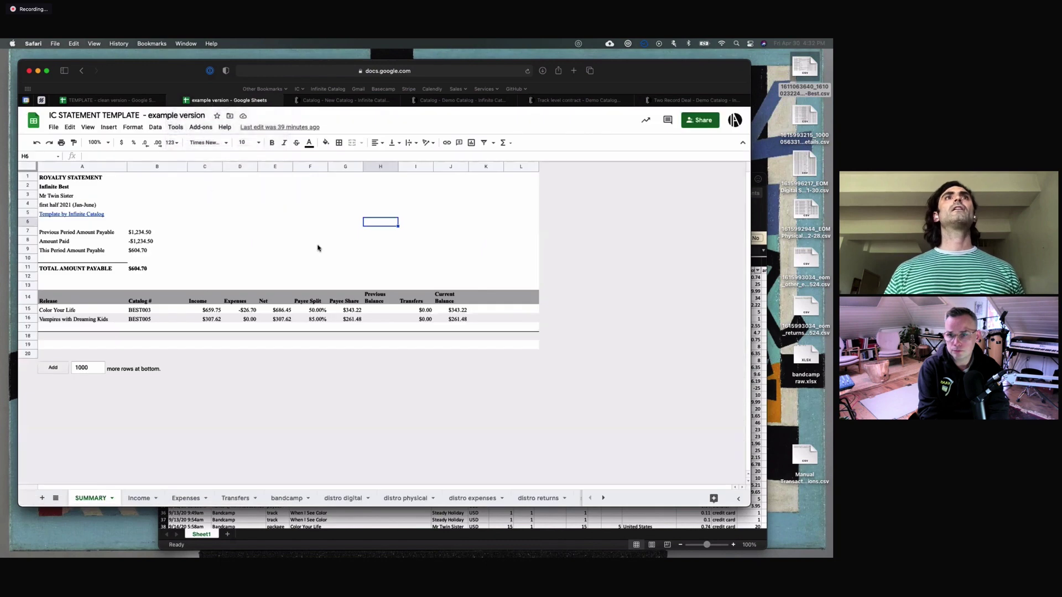
pyautogui.click(324, 309)
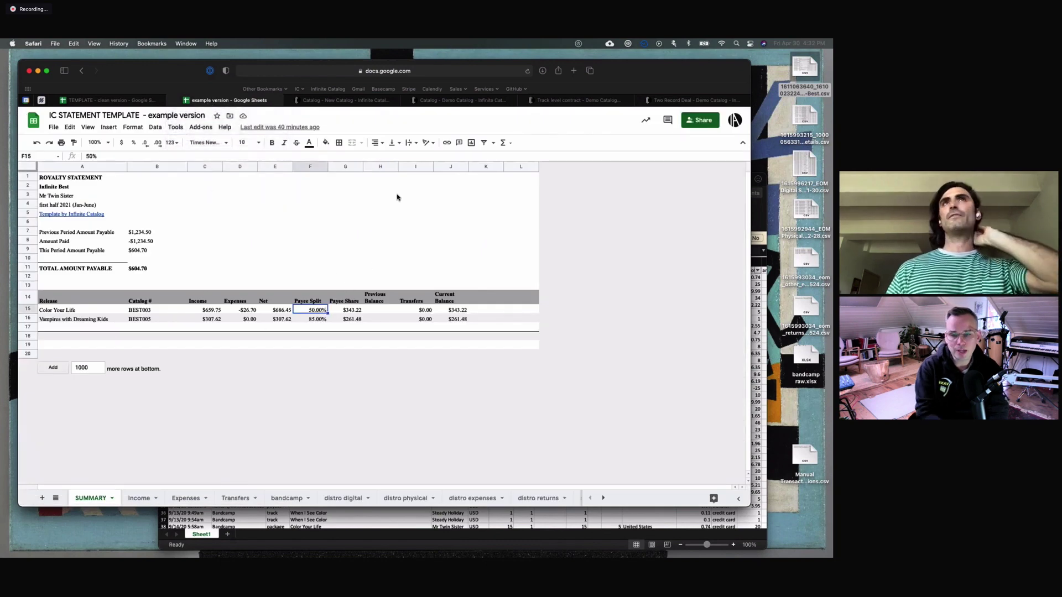
pyautogui.click(575, 100)
pyautogui.click(462, 100)
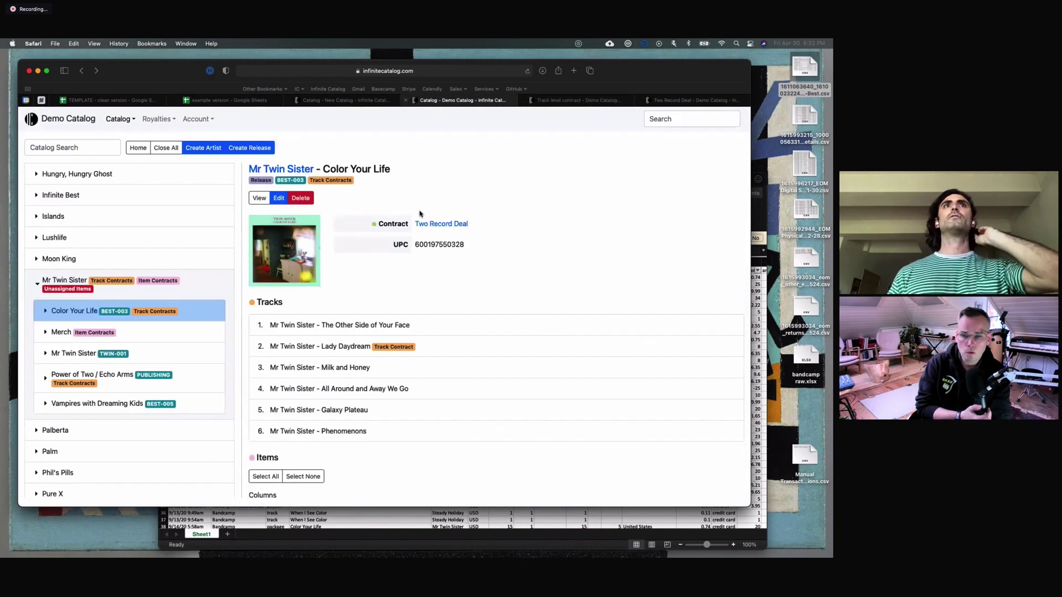
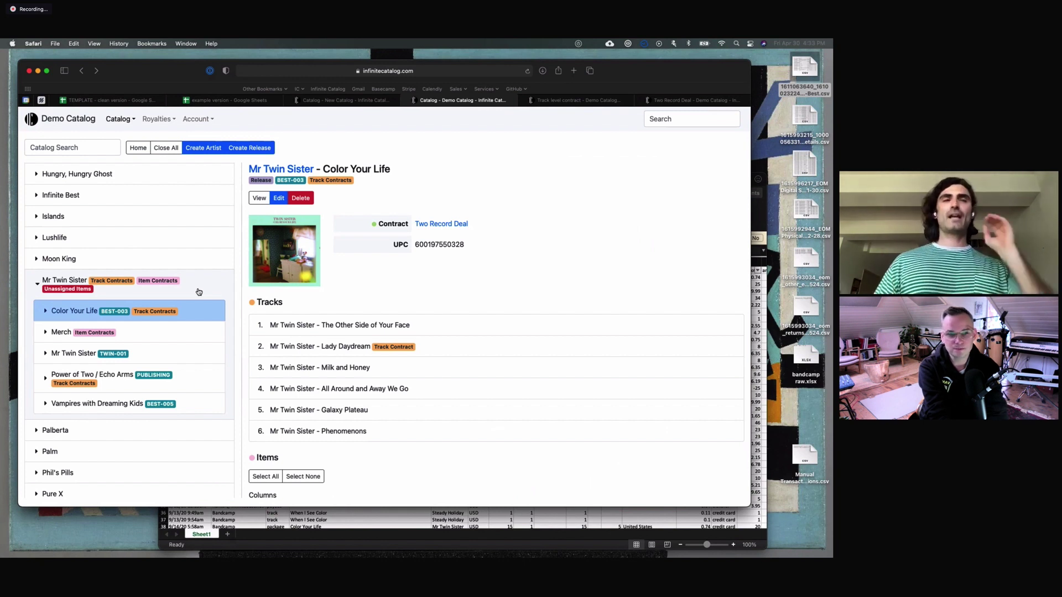
# Step: View Mr Twin Sister's Merch release and its item contracts, and review the items of Color Your Life again
pyautogui.click(130, 335)
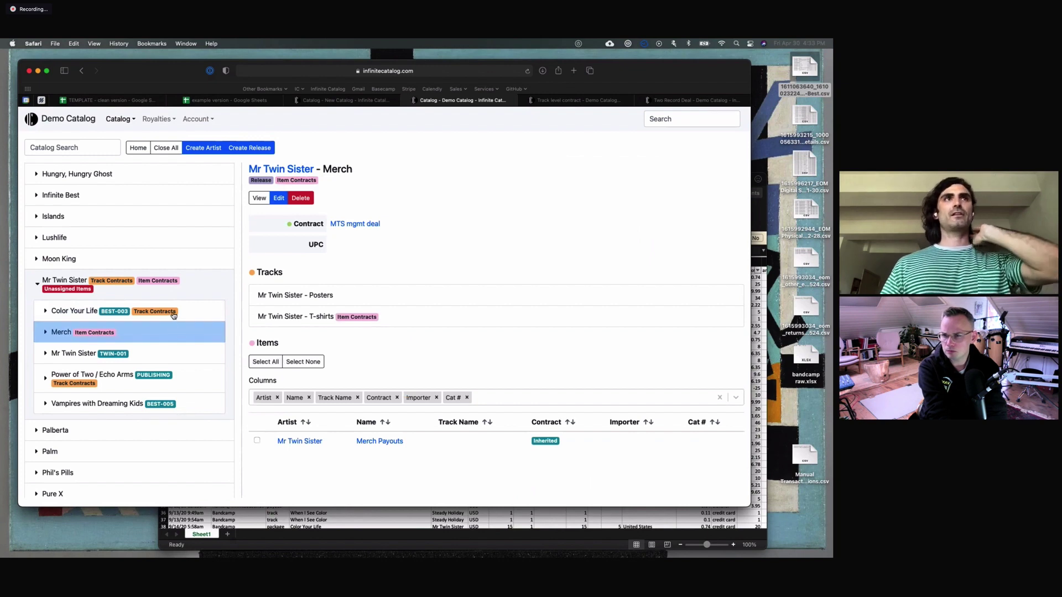
pyautogui.click(173, 315)
pyautogui.scroll(-5, 590, 398)
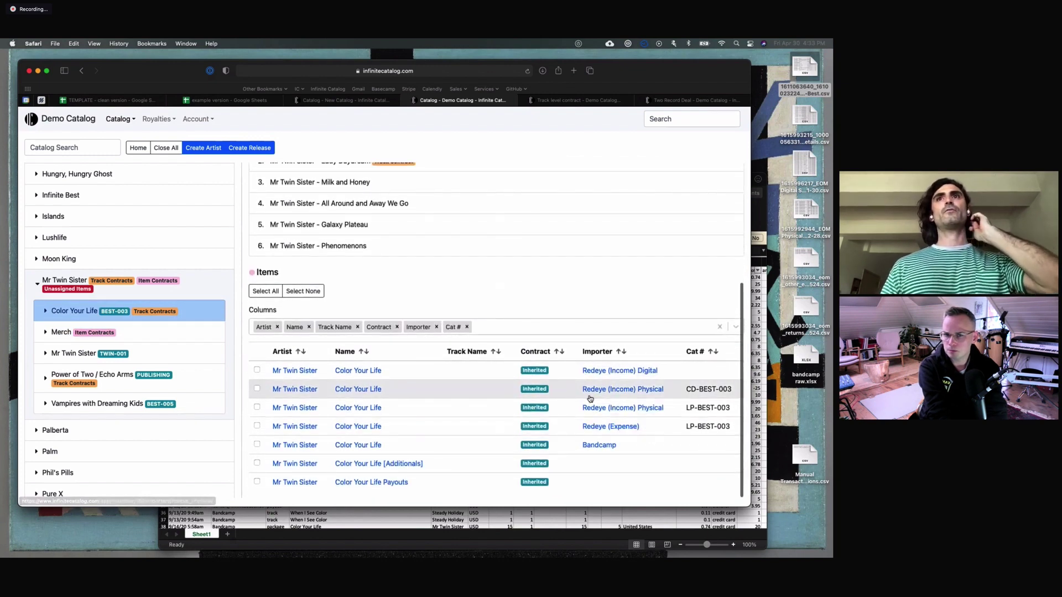
pyautogui.scroll(4, 455, 429)
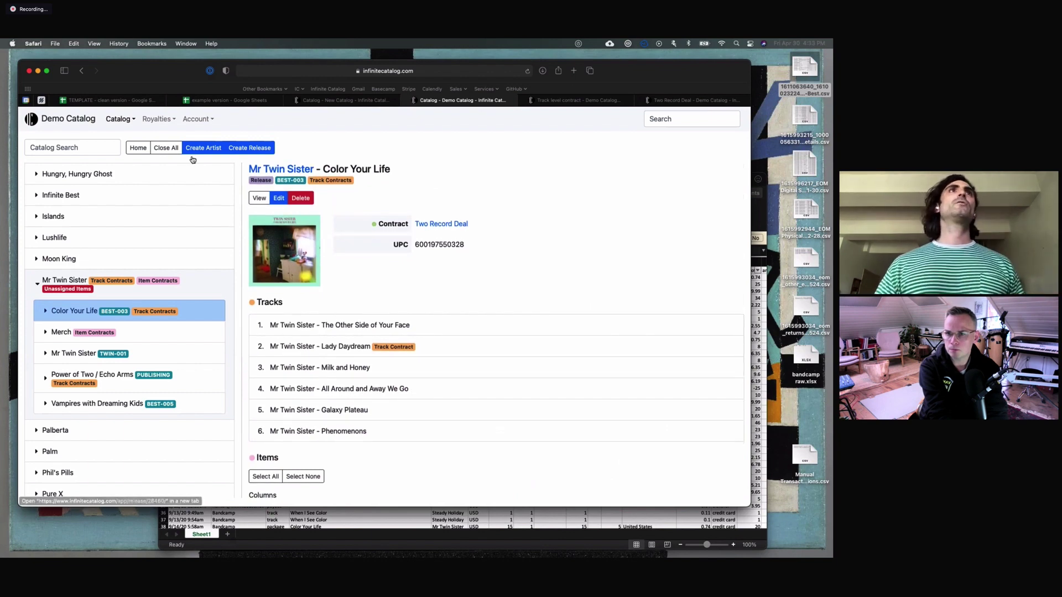
# Step: Go to the royalty Transactions list, examine the payee shares and metadata of Sotomayor's Conquistador expense, and return to the list
pyautogui.click(159, 119)
pyautogui.click(174, 141)
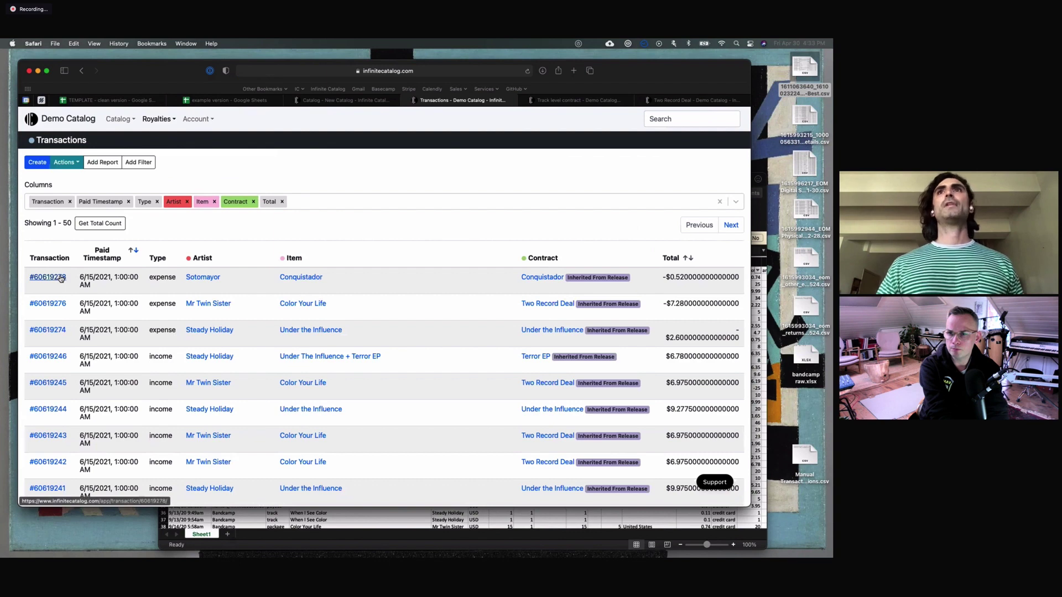
pyautogui.click(61, 278)
pyautogui.scroll(-2, 261, 327)
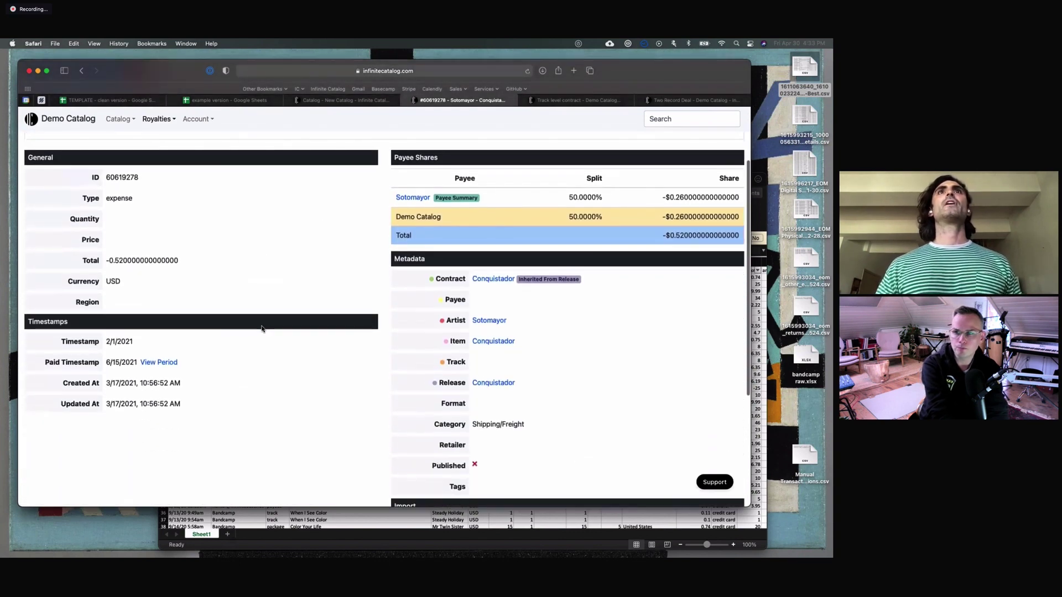
pyautogui.scroll(-1, 351, 310)
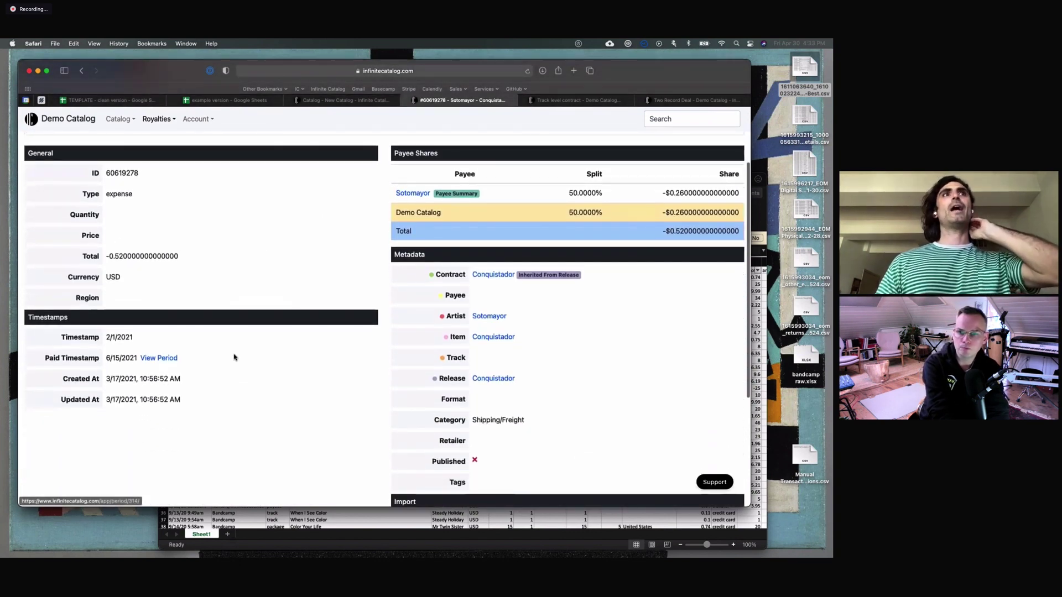
pyautogui.scroll(2, 234, 357)
pyautogui.hscroll(-5, 294, 283)
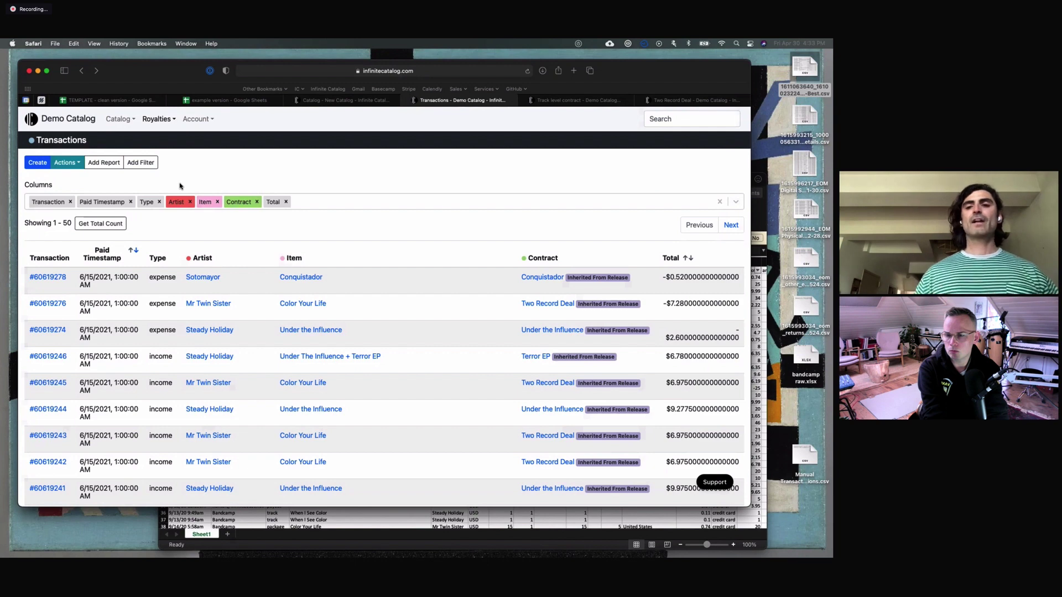
# Step: Look at the summary sheet of the example royalty statement, and return to the Transactions list
pyautogui.click(228, 101)
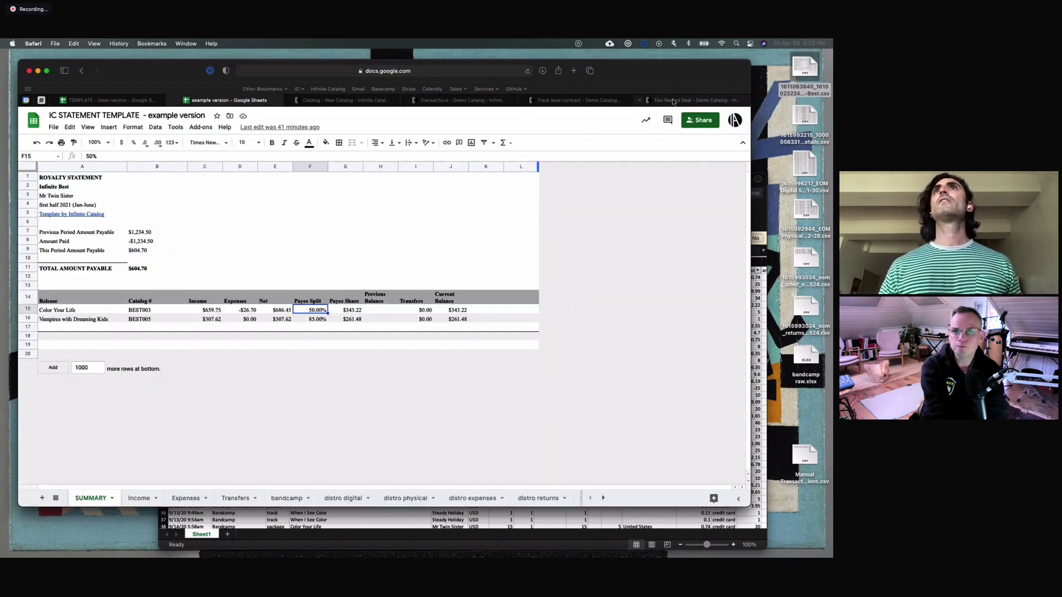
pyautogui.click(445, 102)
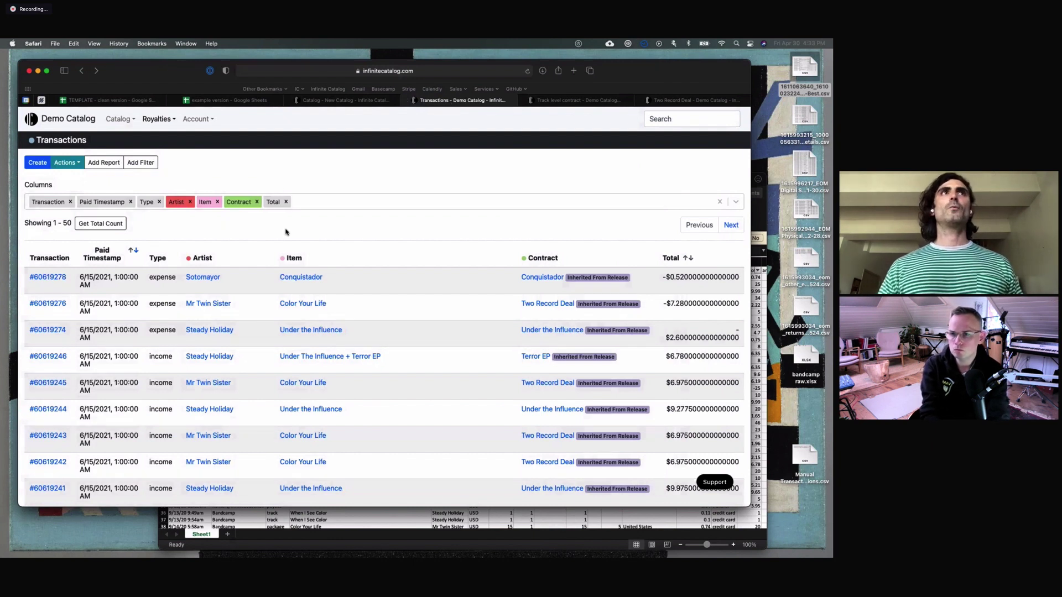
pyautogui.scroll(1, 286, 232)
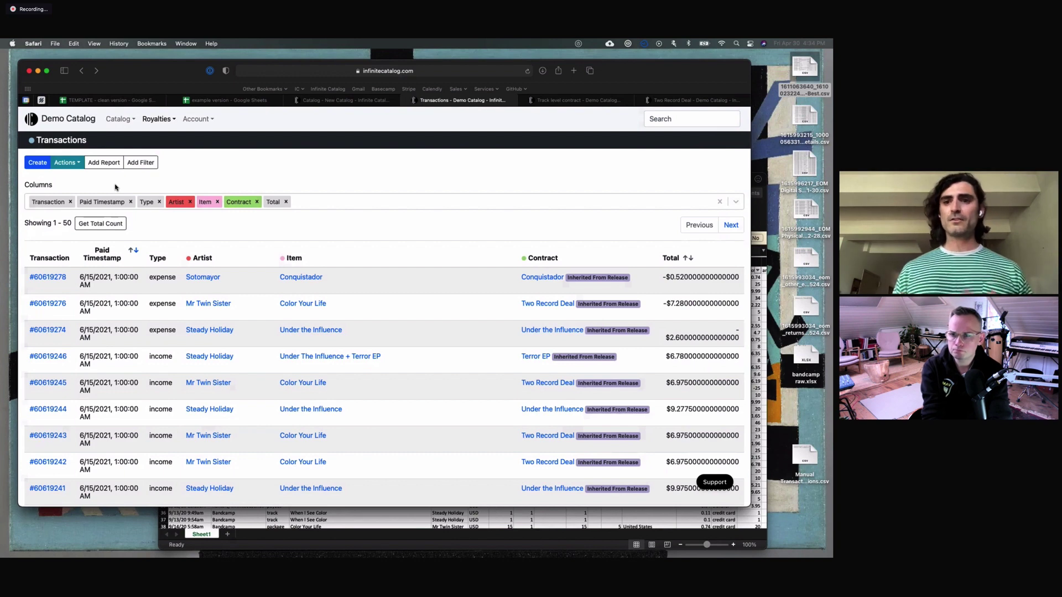
# Step: Add a transaction filter on the Format field with the operator "in" and find the value All Downloads
pyautogui.click(140, 165)
pyautogui.click(158, 231)
pyautogui.write('Format')
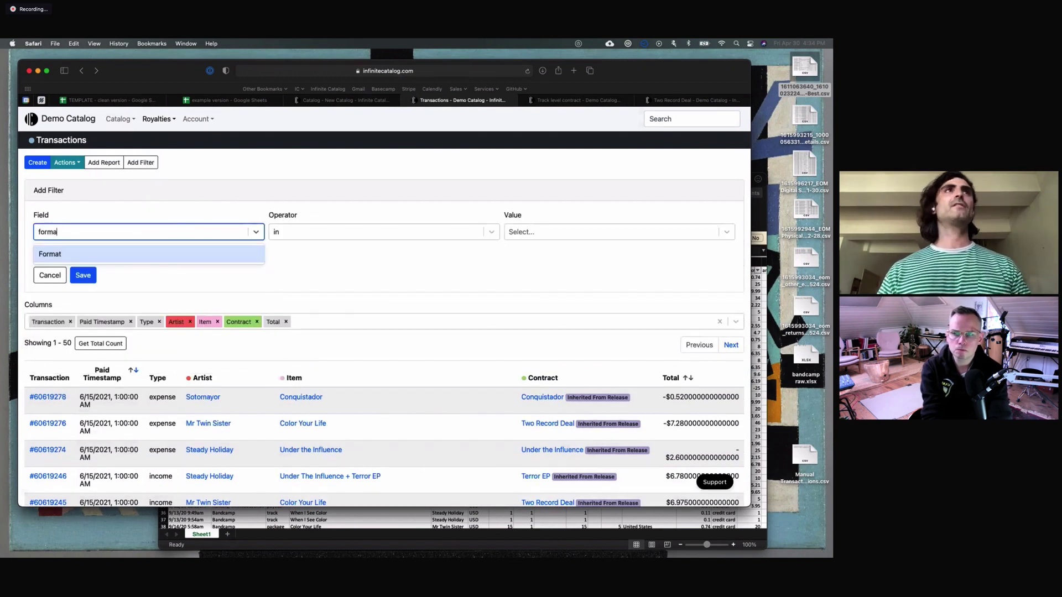
pyautogui.press('Return')
pyautogui.click(534, 235)
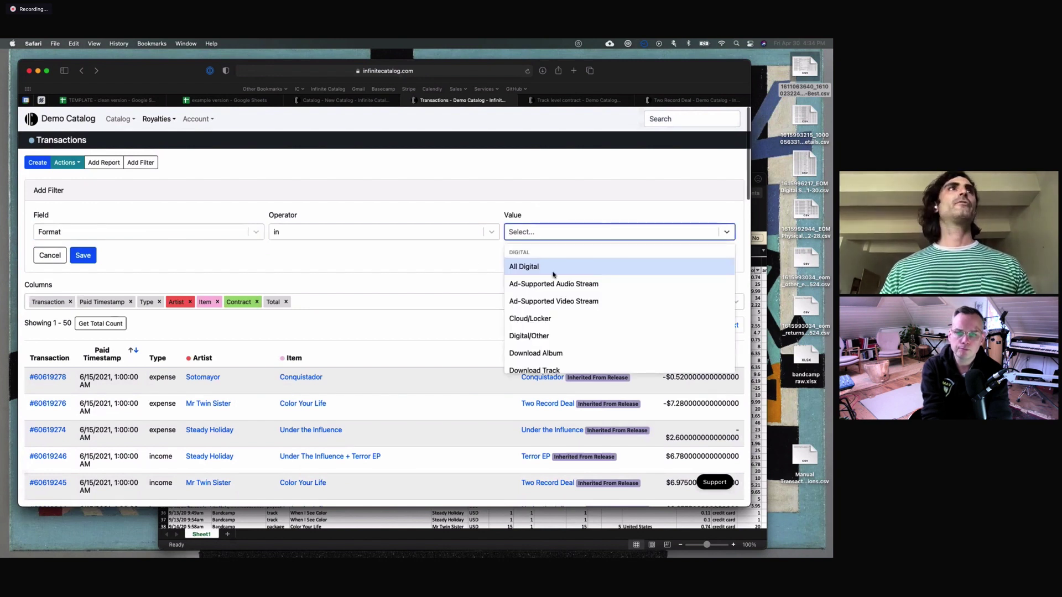
pyautogui.scroll(-2, 547, 271)
pyautogui.scroll(-4, 553, 293)
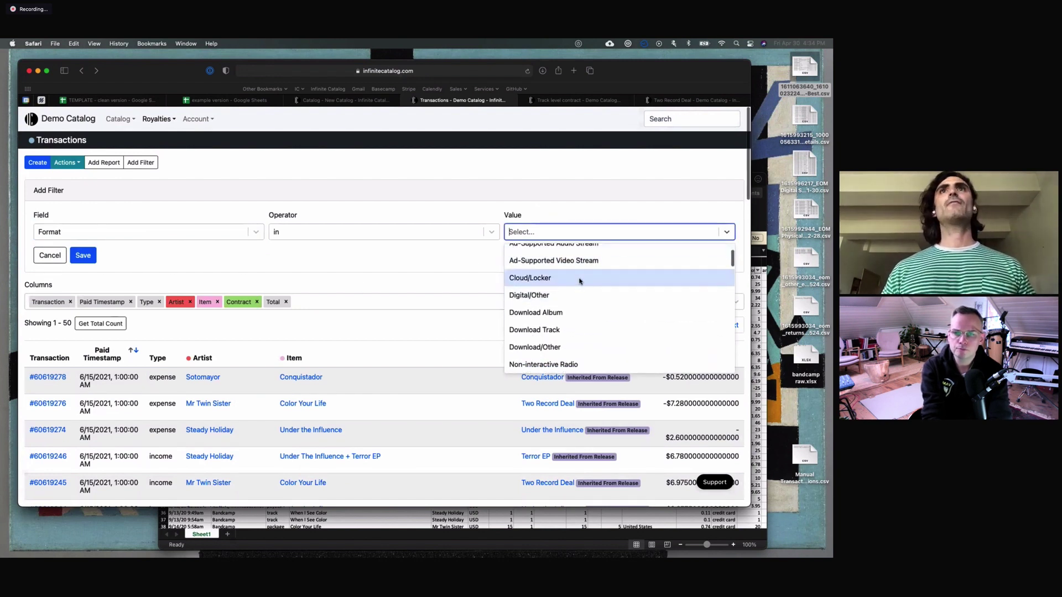
pyautogui.write('all dow')
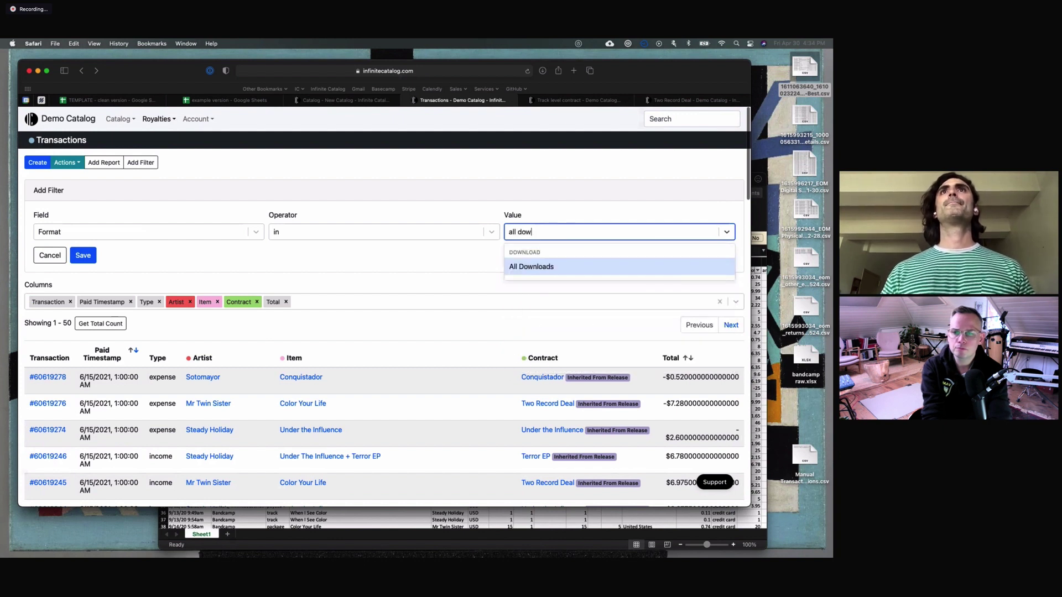
# Step: Filter the transactions to those whose format is in All Downloads
pyautogui.write('n')
pyautogui.click(534, 271)
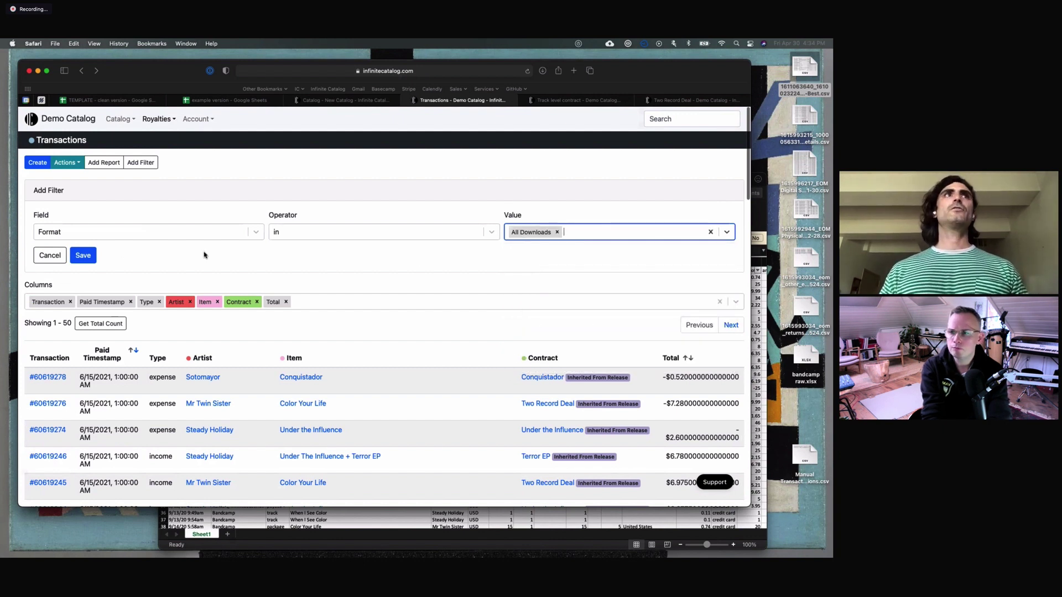
pyautogui.click(84, 255)
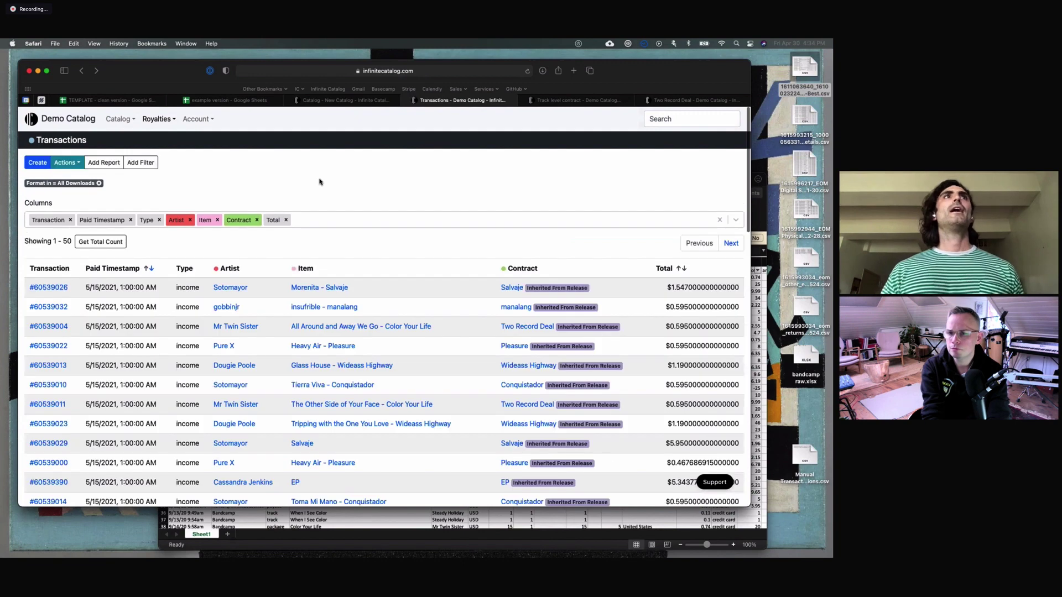
# Step: Add a report grouped by Retailer, viewed by month using Paid Timestamp, and review its chart and table
pyautogui.click(104, 162)
pyautogui.click(145, 280)
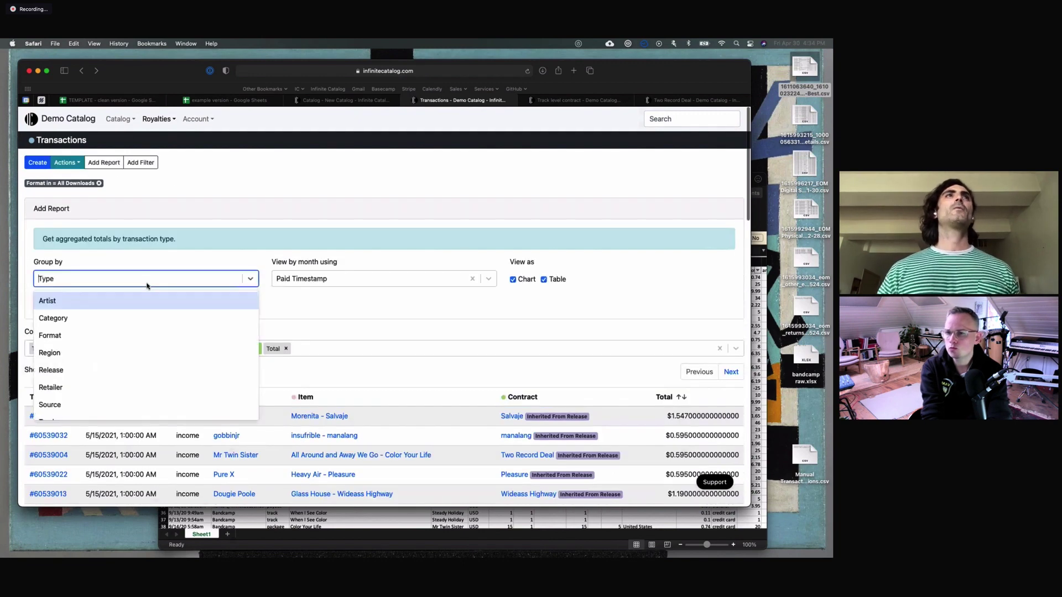
pyautogui.click(150, 385)
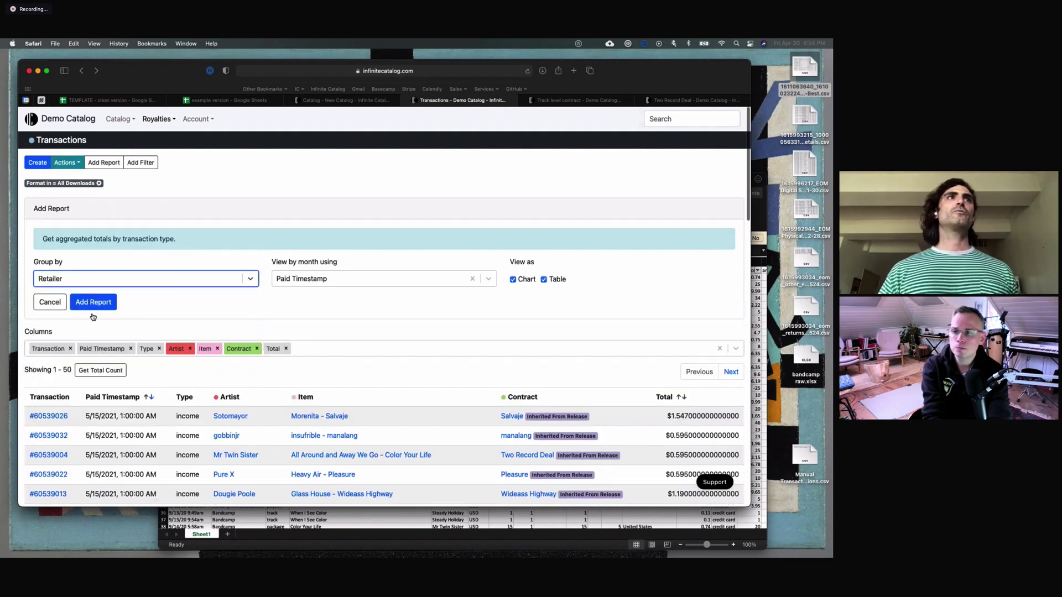
pyautogui.click(95, 303)
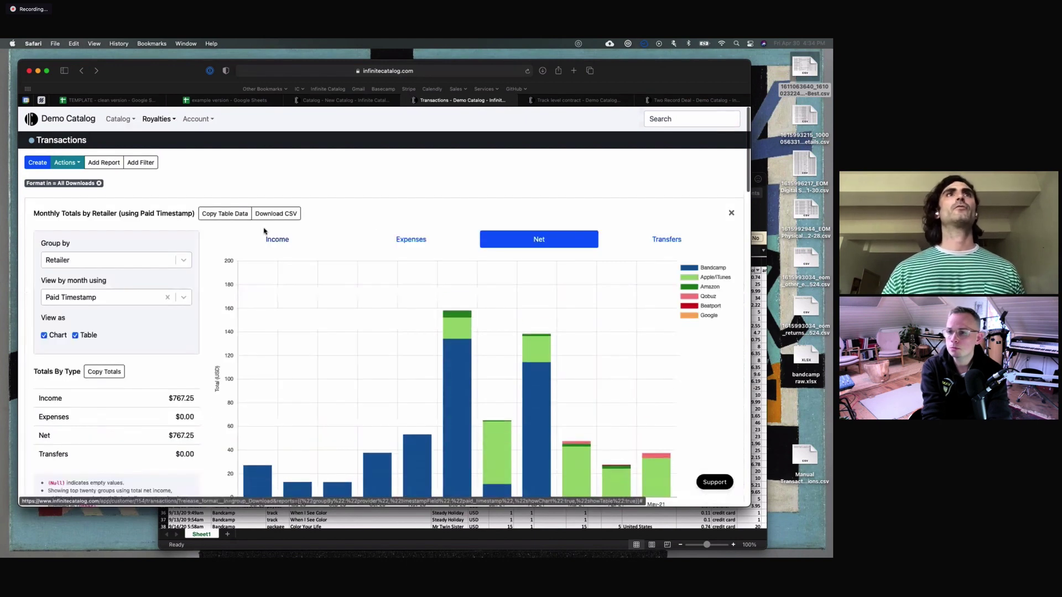
pyautogui.scroll(-2, 351, 222)
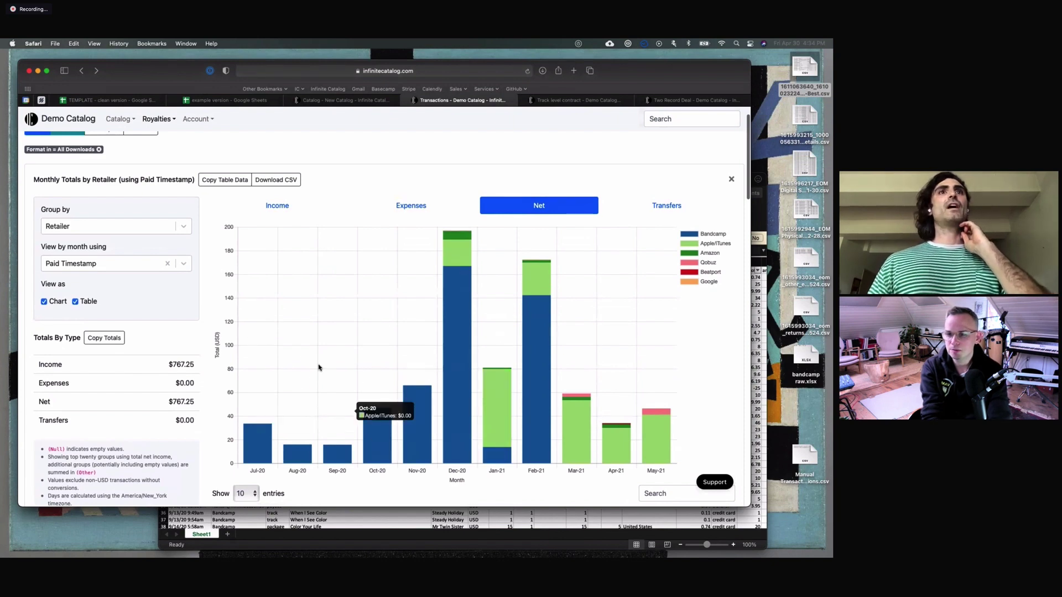
pyautogui.scroll(-5, 353, 426)
pyautogui.scroll(-3, 274, 233)
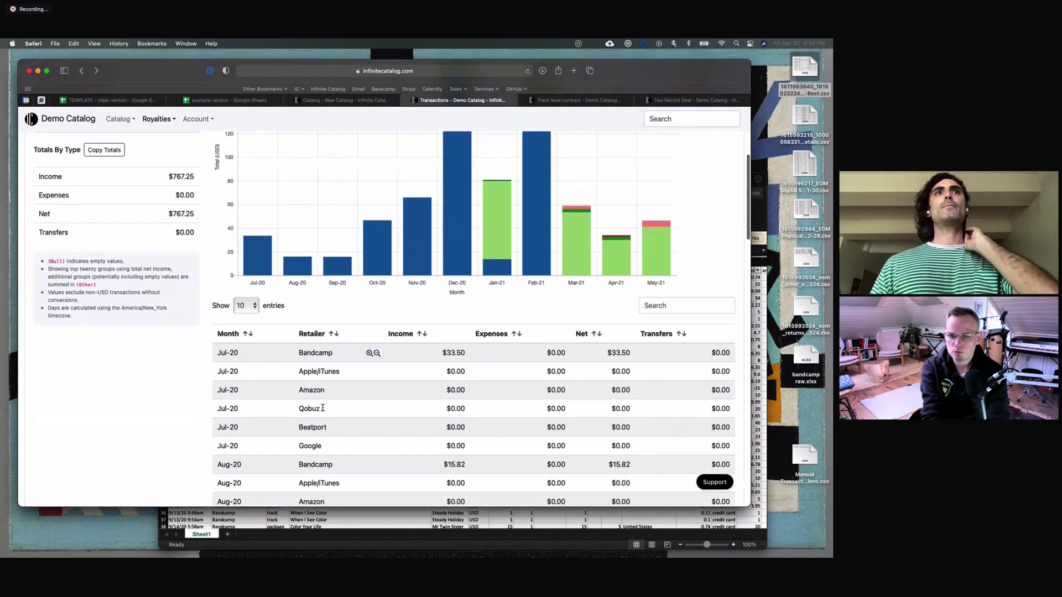
# Step: Remove the monthly breakdown from the retailer report and copy its totals by type
pyautogui.scroll(8, 248, 265)
pyautogui.click(167, 297)
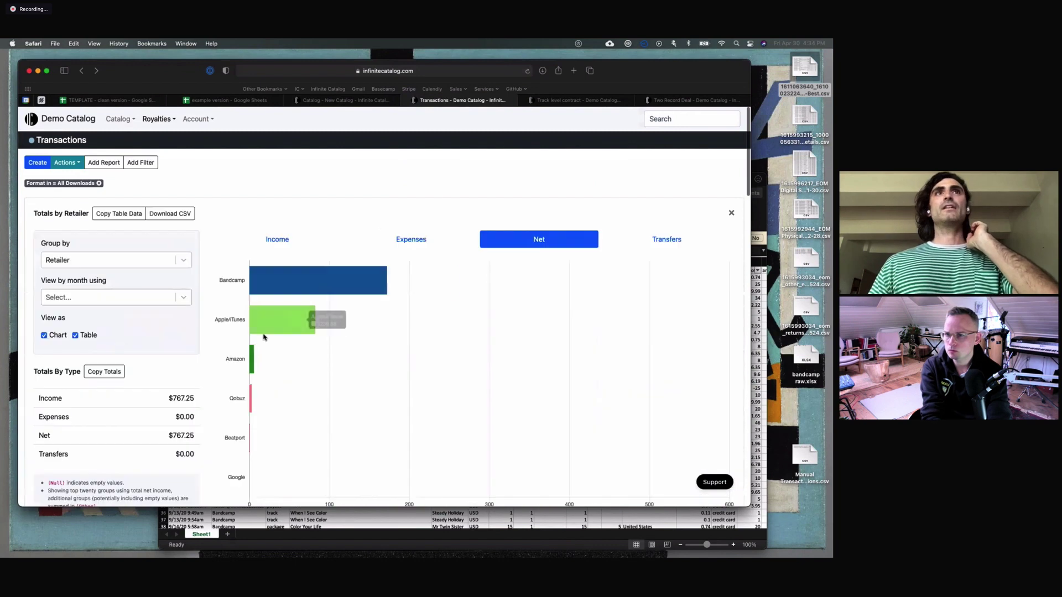
pyautogui.scroll(-1, 226, 340)
pyautogui.scroll(-7, 224, 341)
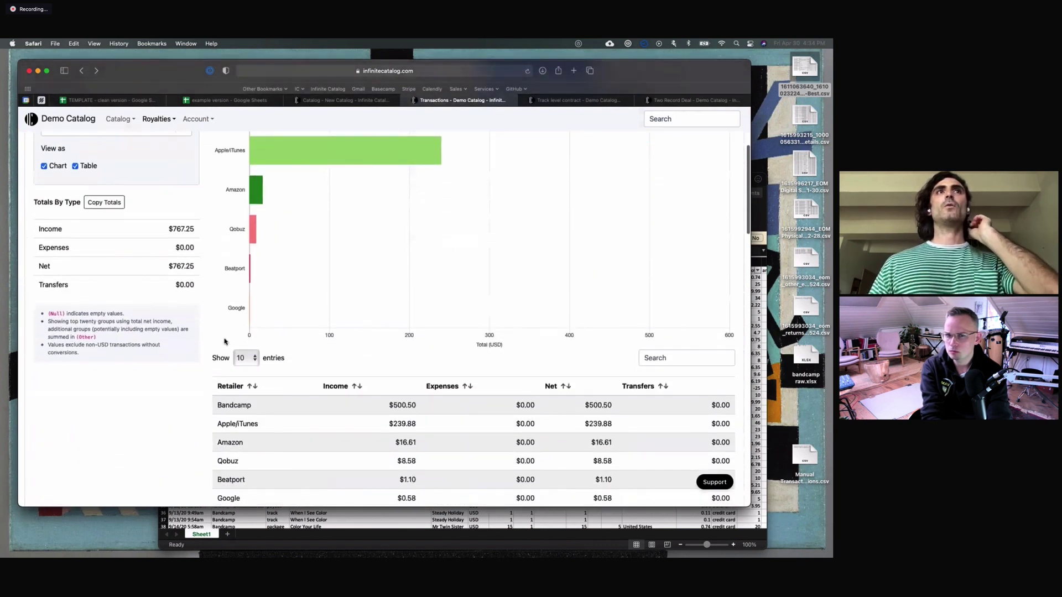
pyautogui.scroll(3, 225, 343)
pyautogui.click(105, 229)
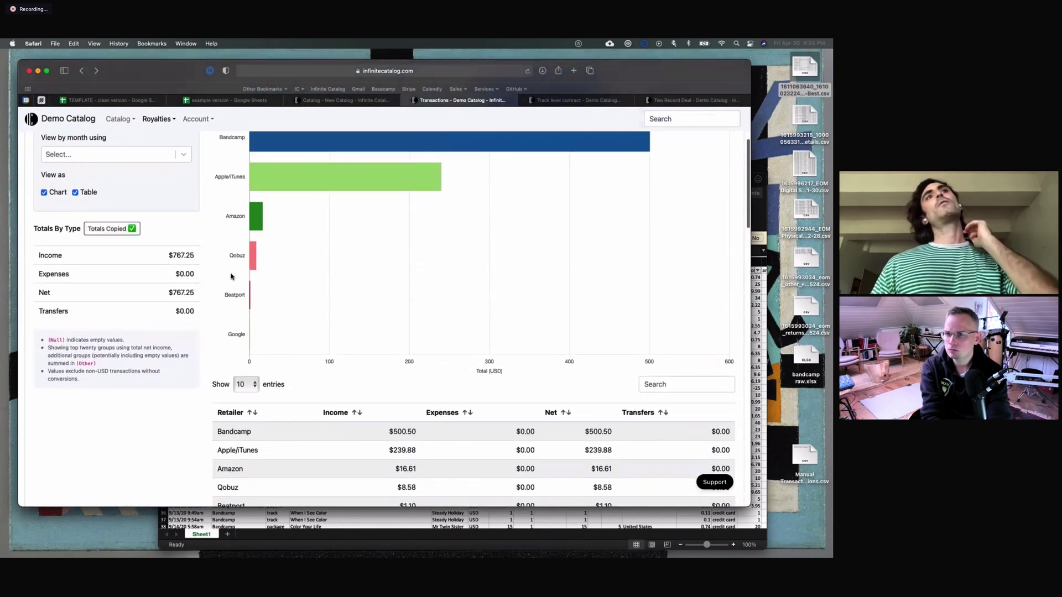
pyautogui.scroll(4, 144, 249)
pyautogui.scroll(2, 211, 183)
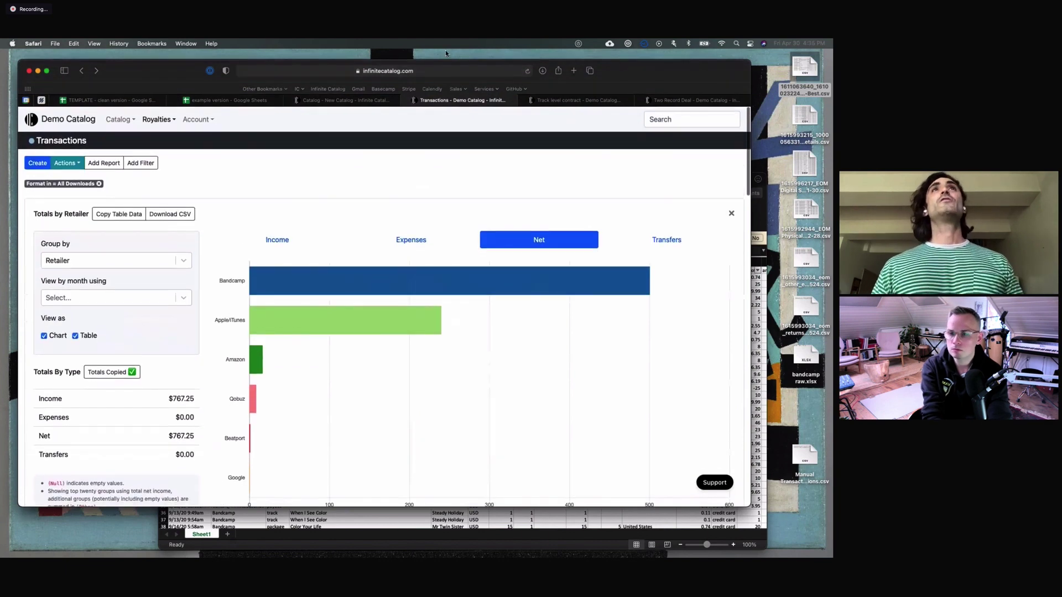
# Step: Show the full web address of the filtered report page, leaving it unedited
pyautogui.click(387, 71)
pyautogui.click(216, 171)
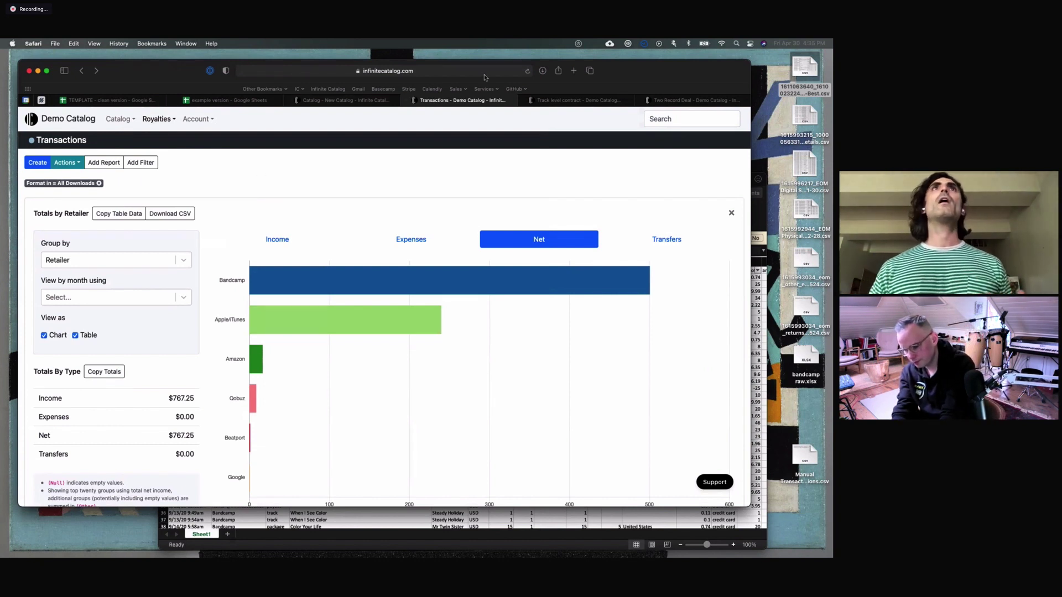
pyautogui.click(459, 70)
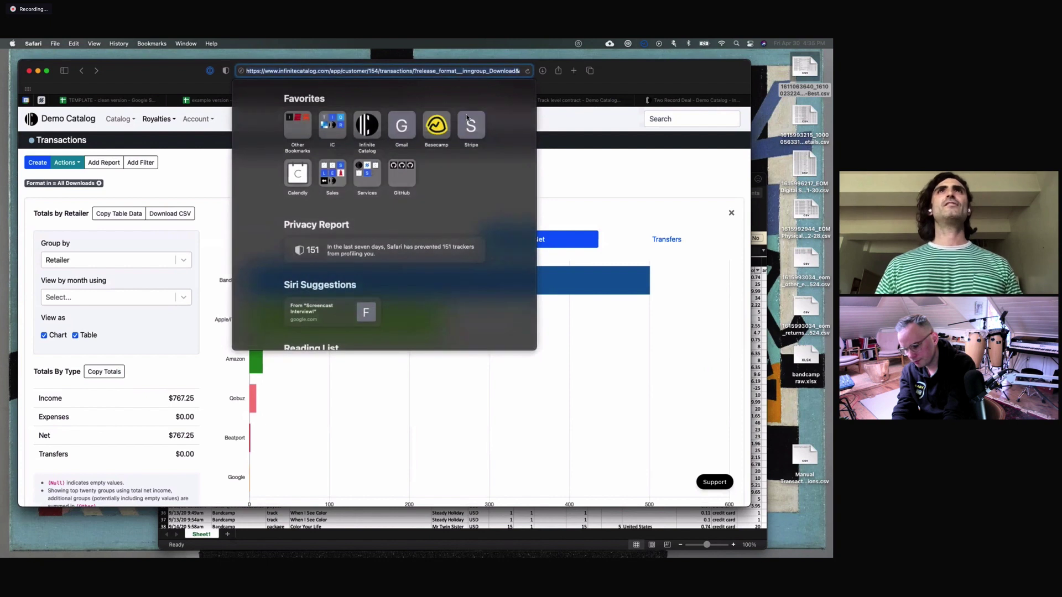
pyautogui.click(575, 166)
pyautogui.scroll(-1, 301, 173)
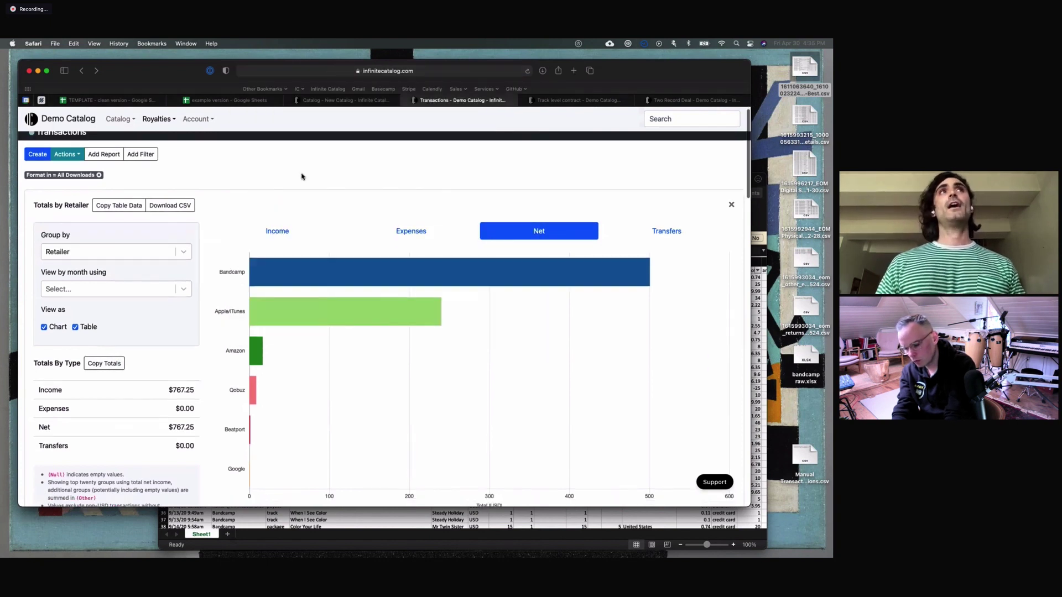
# Step: Set the retailer report to be viewed by month using Paid Timestamp
pyautogui.scroll(1, 302, 176)
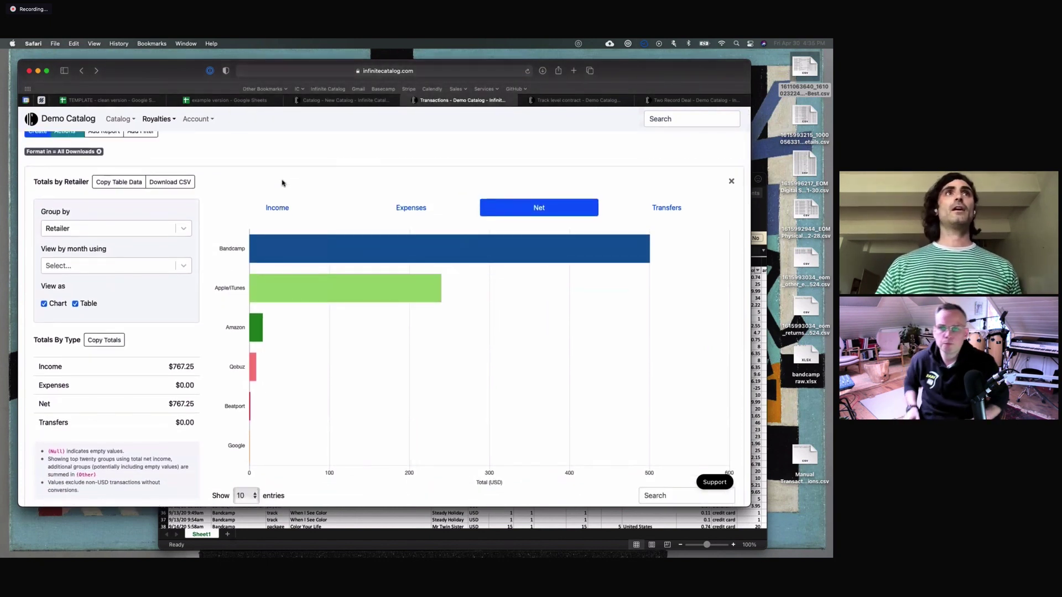
pyautogui.click(184, 265)
pyautogui.click(150, 307)
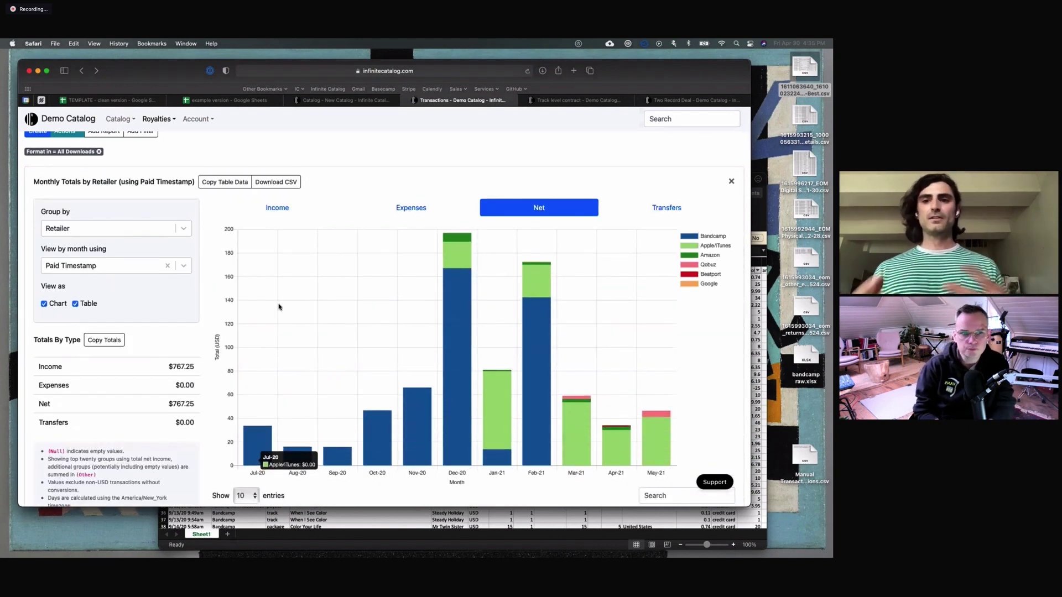
pyautogui.scroll(1, 282, 296)
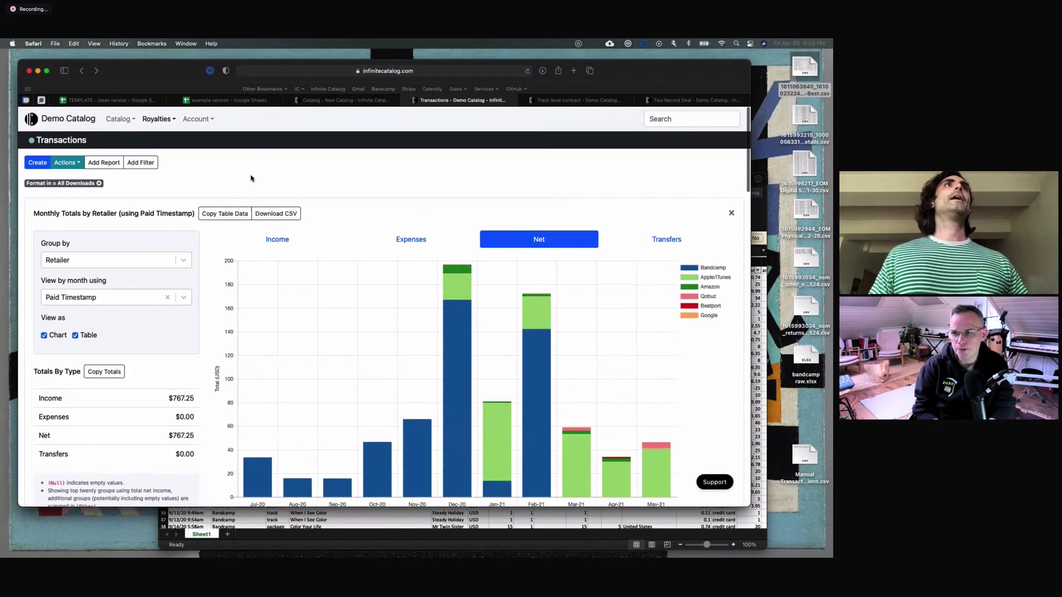
# Step: Search the catalog for "mr twin sister" and view the artist's page with its notes and charts
pyautogui.click(119, 119)
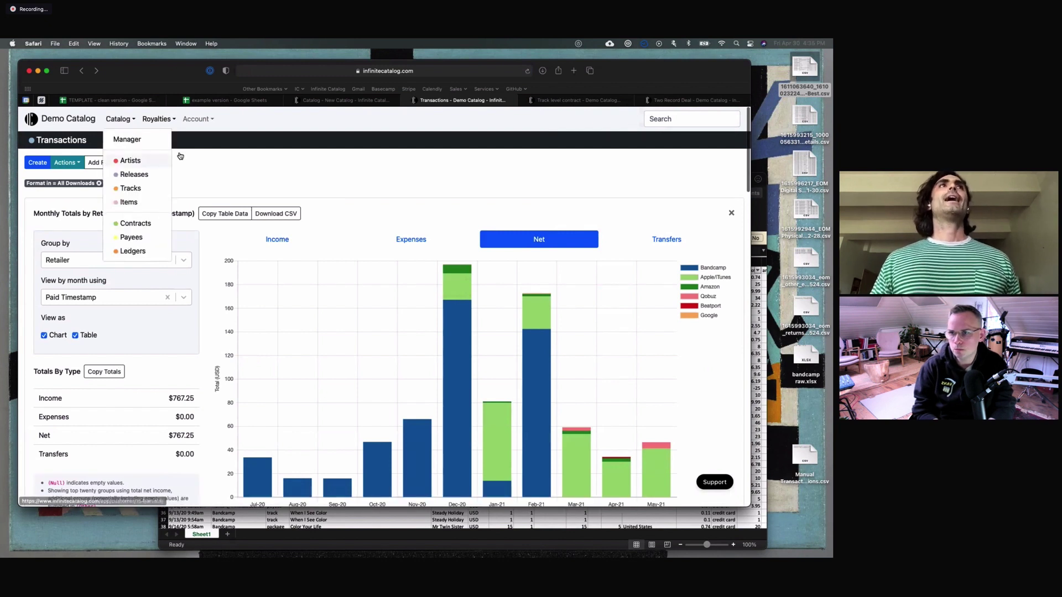
pyautogui.click(134, 163)
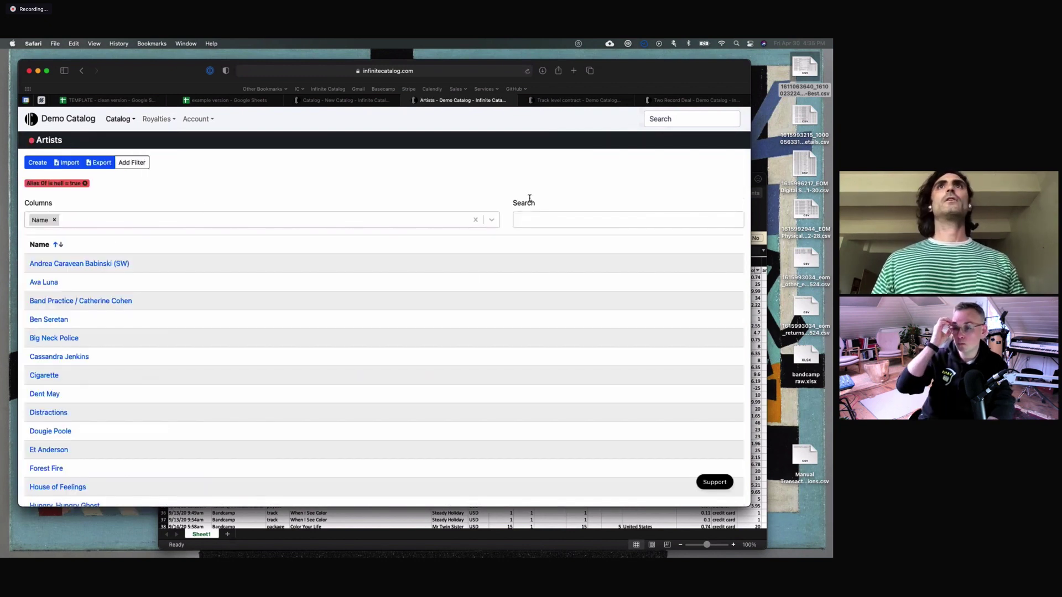
pyautogui.click(687, 117)
pyautogui.write('mr twin s')
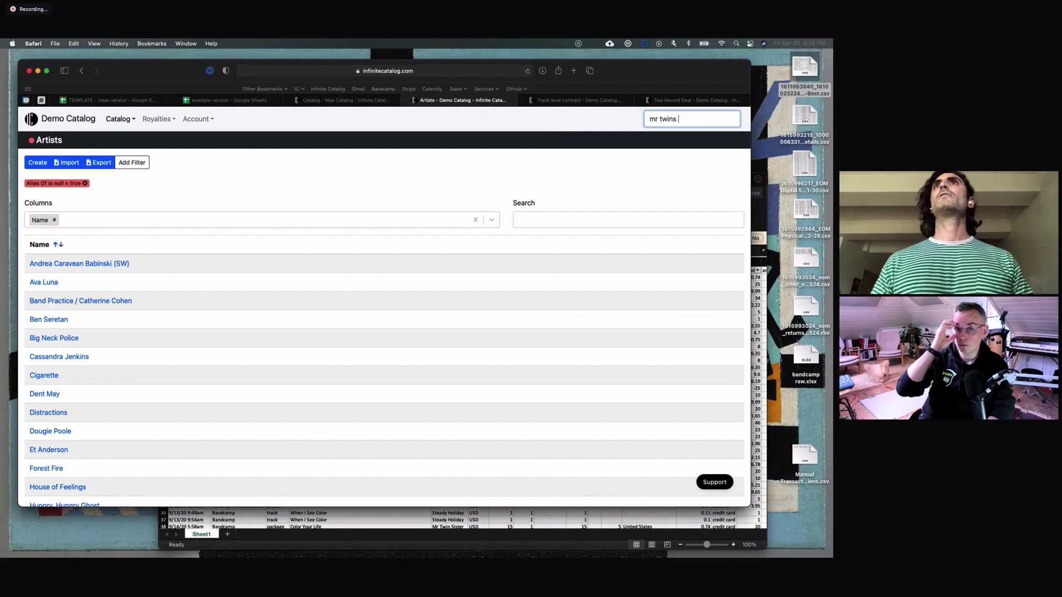
pyautogui.write('ister')
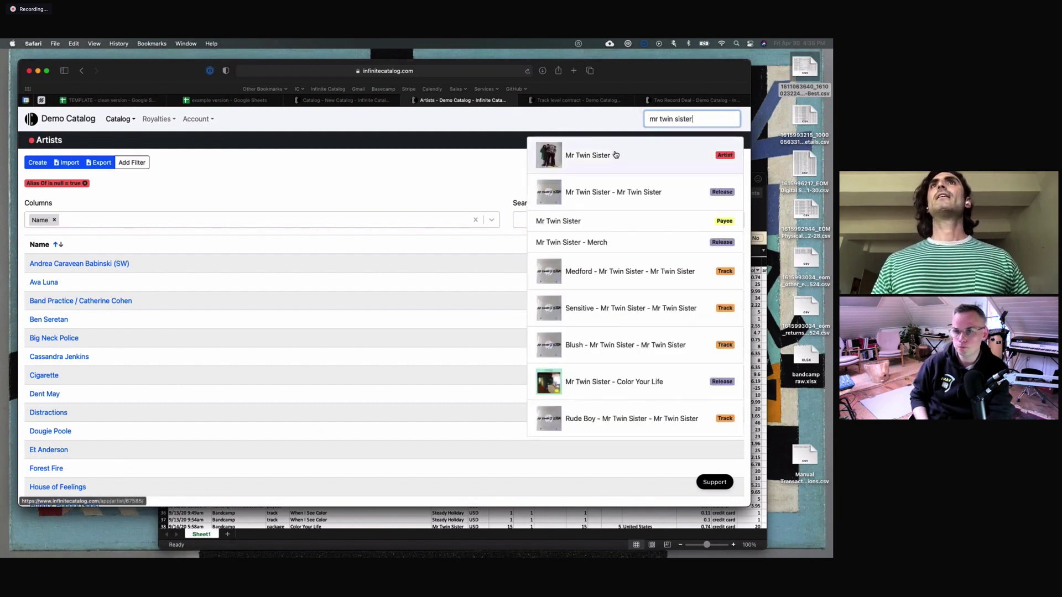
pyautogui.click(615, 154)
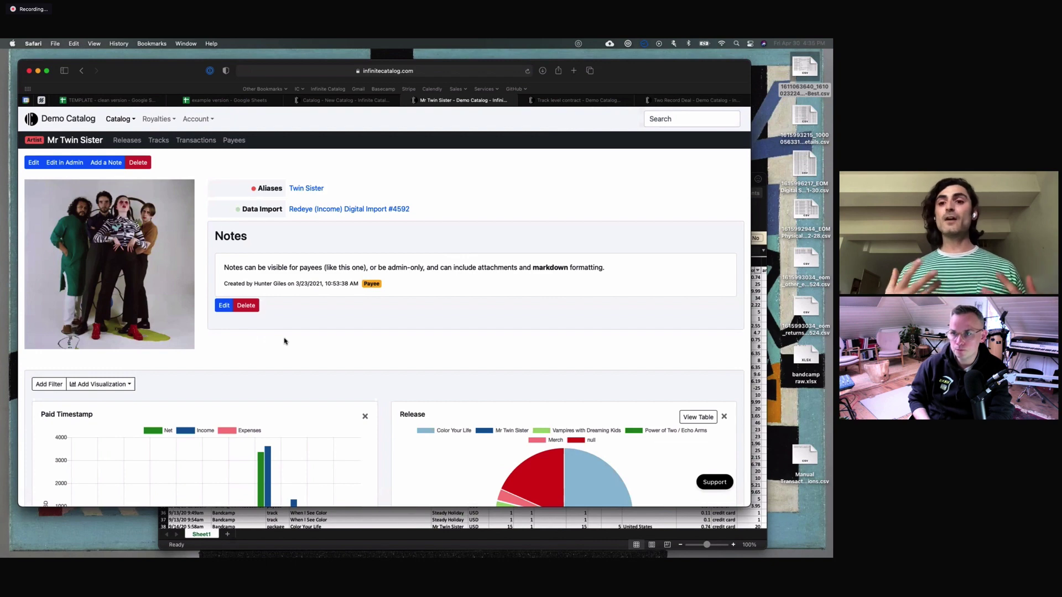
pyautogui.scroll(-3, 285, 341)
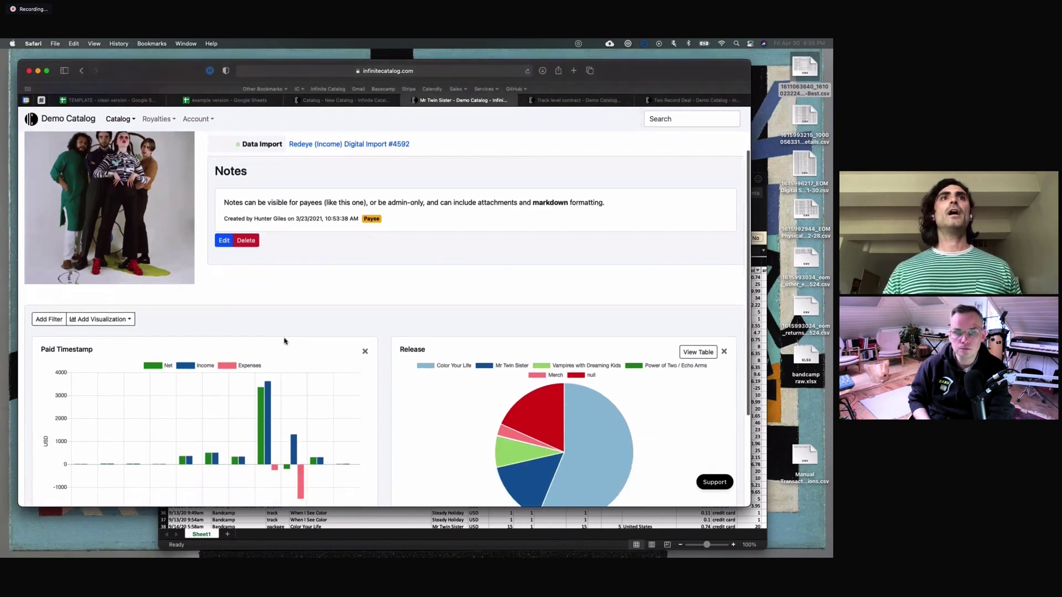
pyautogui.scroll(3, 284, 341)
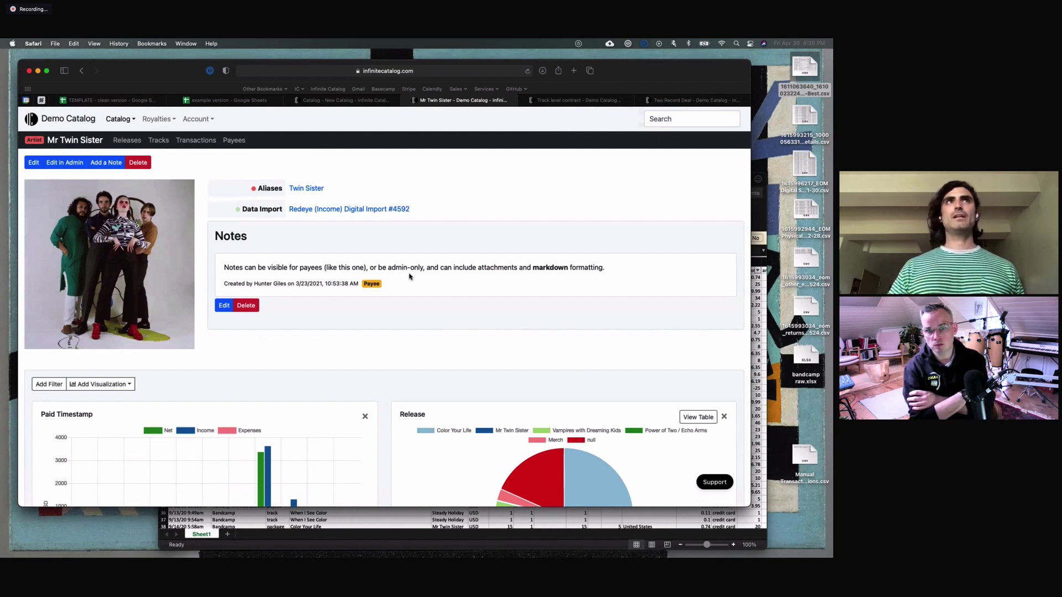
# Step: Open the artist's Color Your Life release and view its transactions and the available bulk actions
pyautogui.click(127, 140)
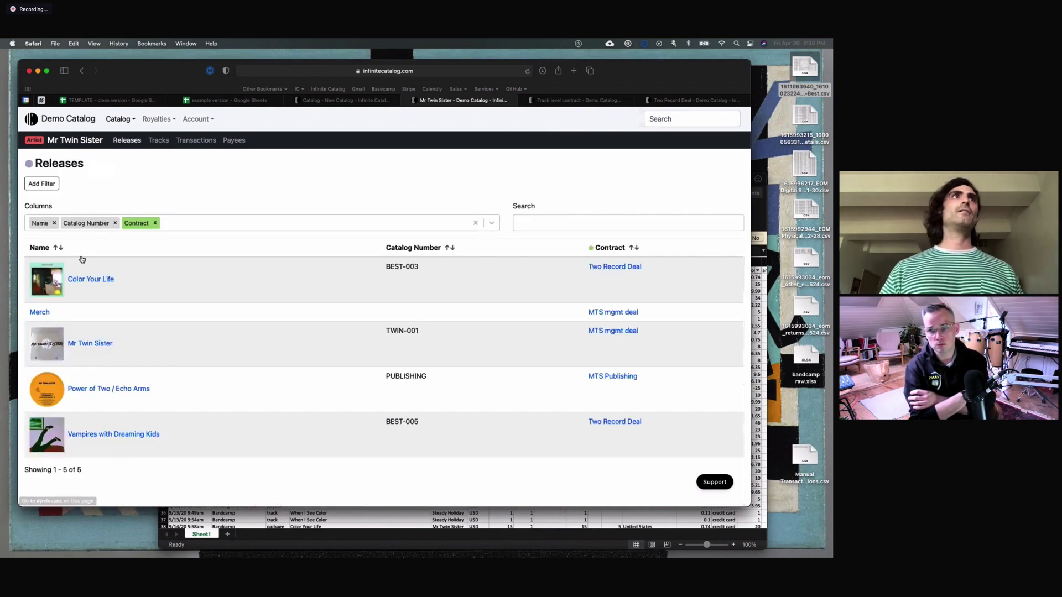
pyautogui.click(83, 278)
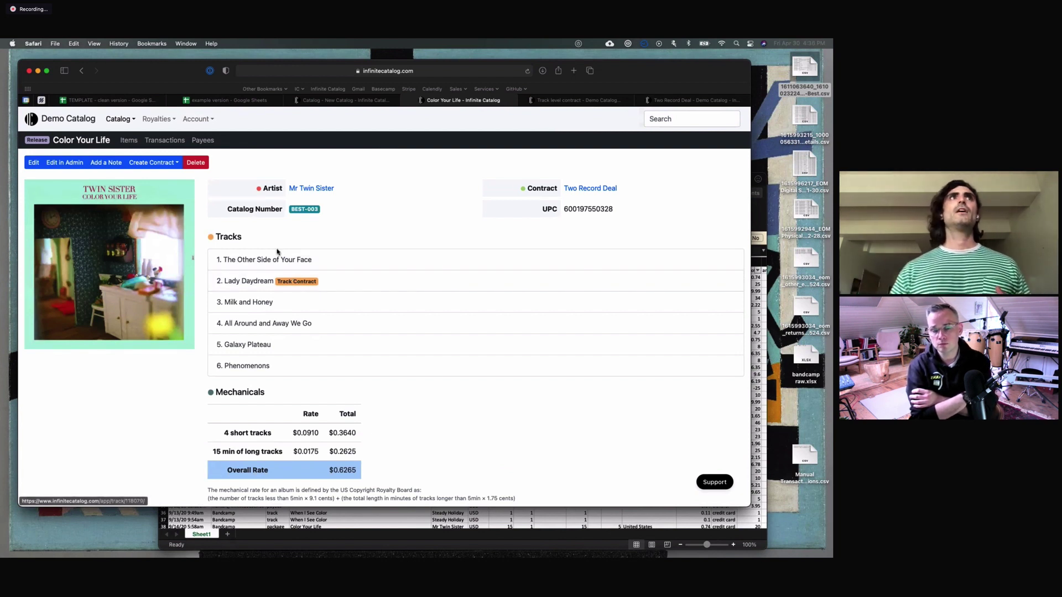
pyautogui.click(168, 142)
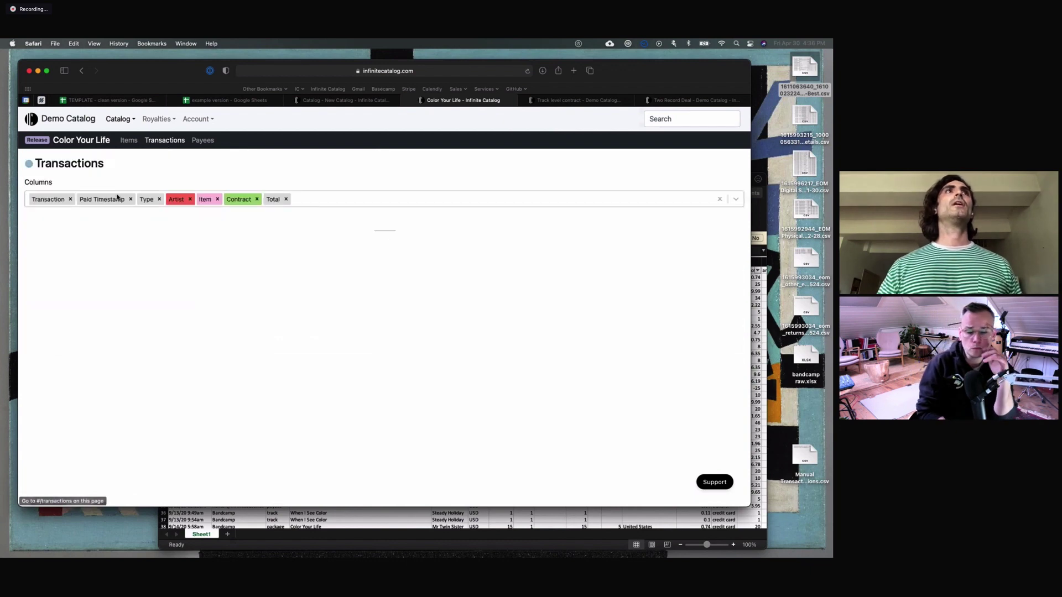
pyautogui.click(40, 184)
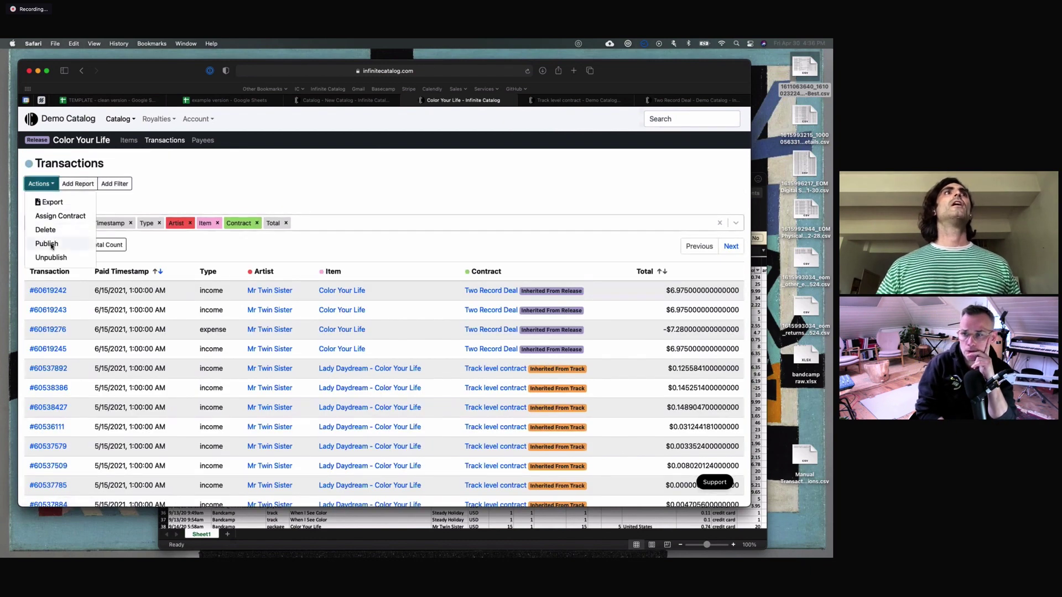
pyautogui.click(235, 170)
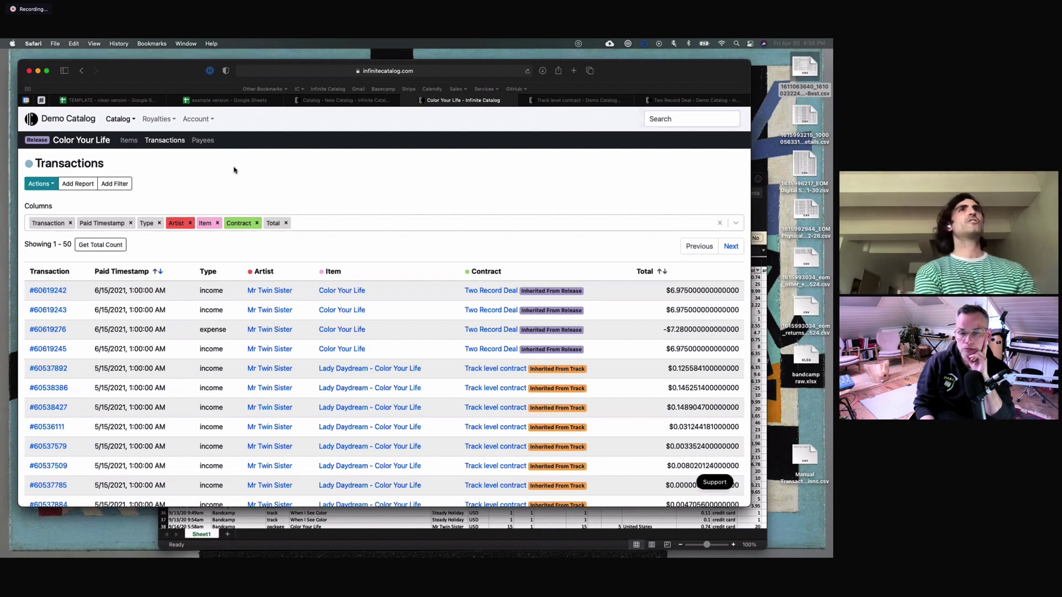
# Step: Switch to the example version Google Sheet and inspect the Net Income formula for Dry Hump on the Income sheet
pyautogui.click(246, 103)
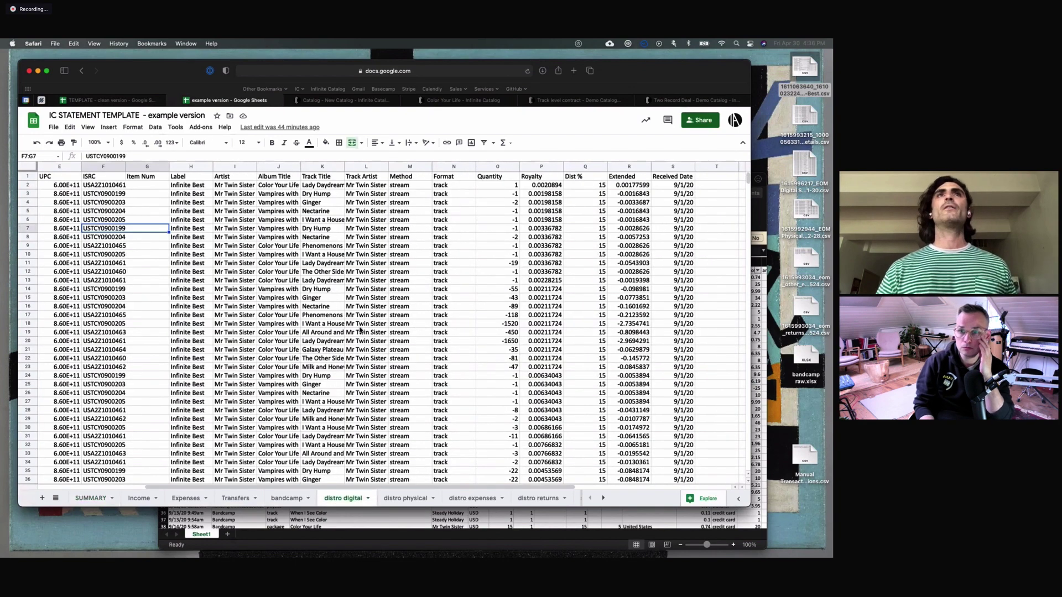
pyautogui.hscroll(-4, 360, 331)
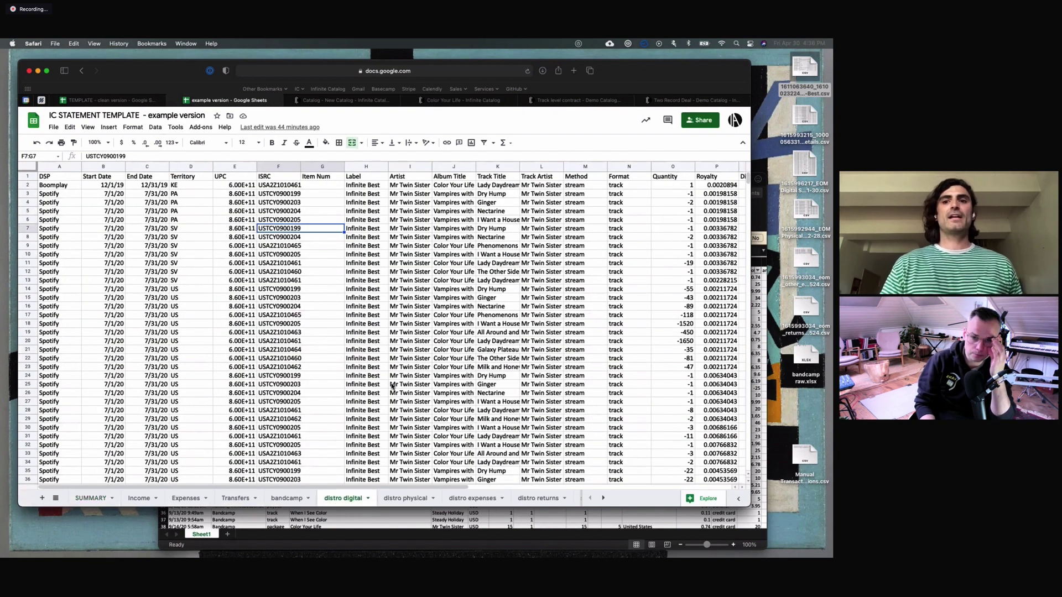
pyautogui.click(125, 498)
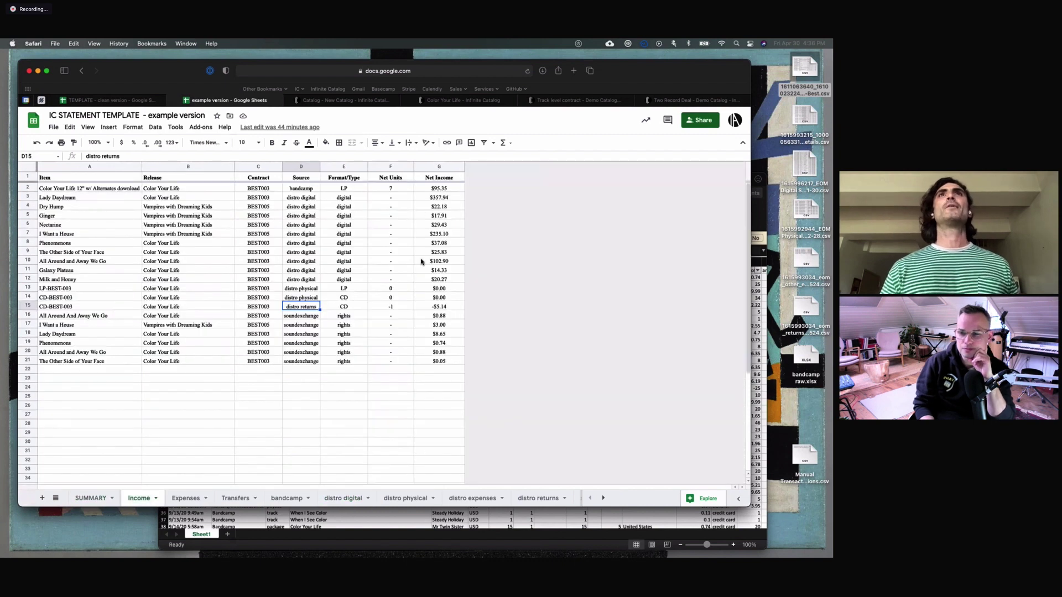
pyautogui.click(439, 208)
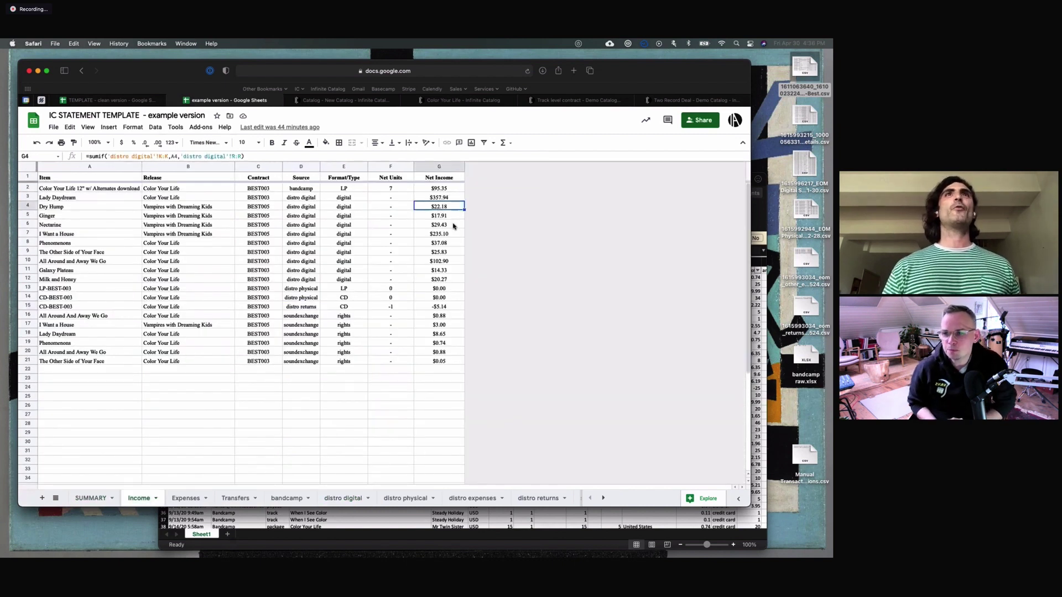
# Step: Return to the Color Your Life transactions in Infinite Catalog and close the New Catalog browser page
pyautogui.click(346, 98)
pyautogui.click(442, 99)
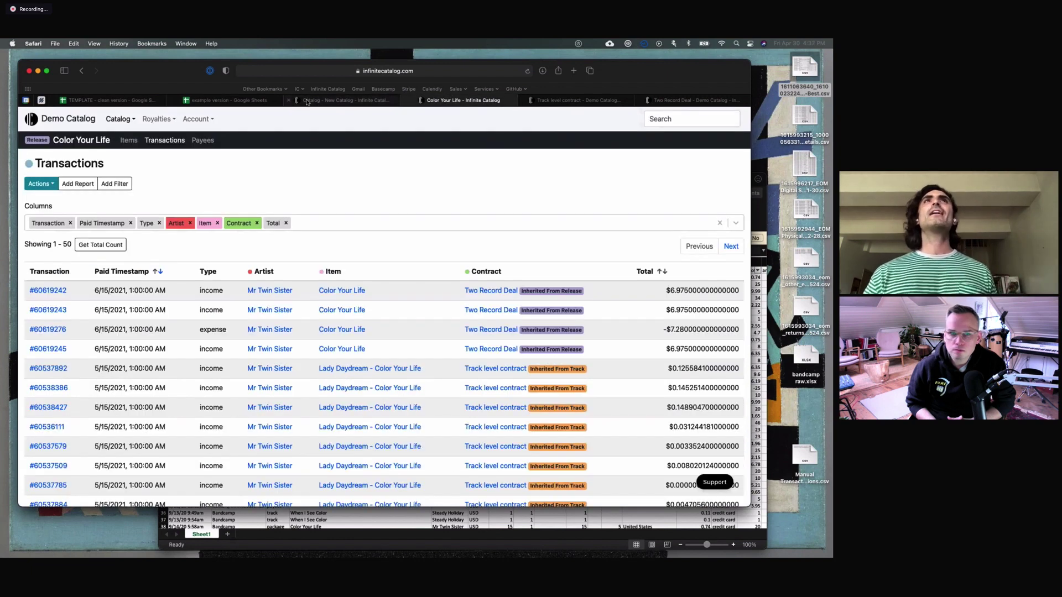
pyautogui.click(288, 100)
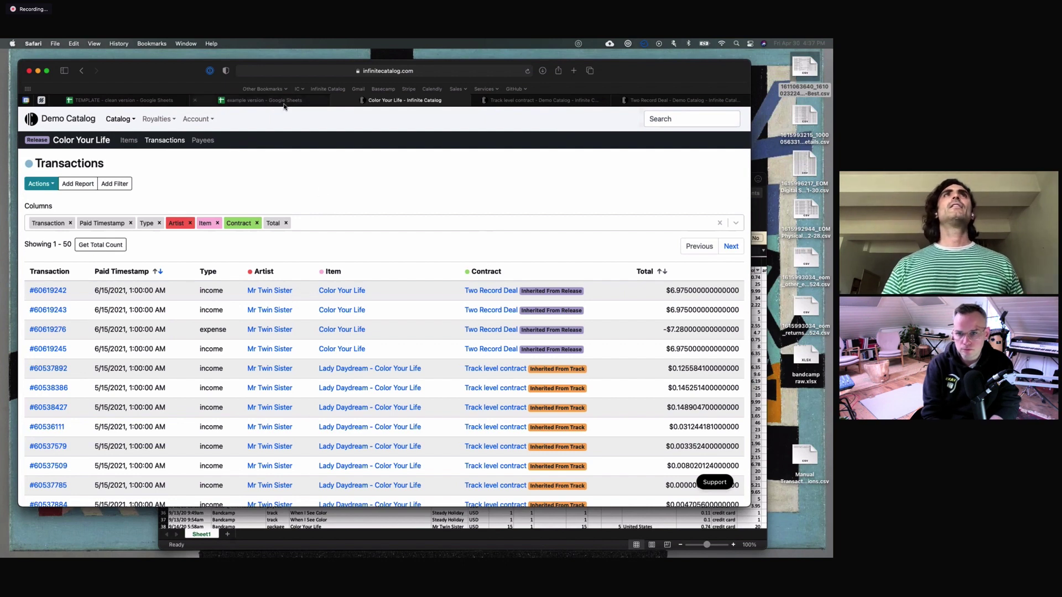
# Step: Check the distro digital data in the example version Google Sheet and open the full royalty transactions list in Infinite Catalog
pyautogui.click(200, 101)
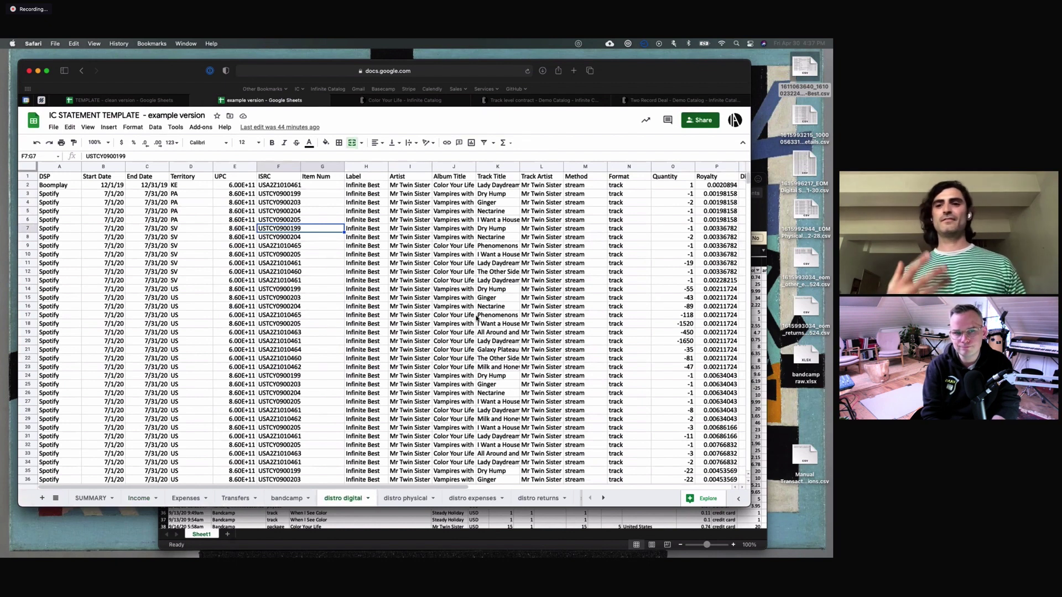
pyautogui.click(441, 103)
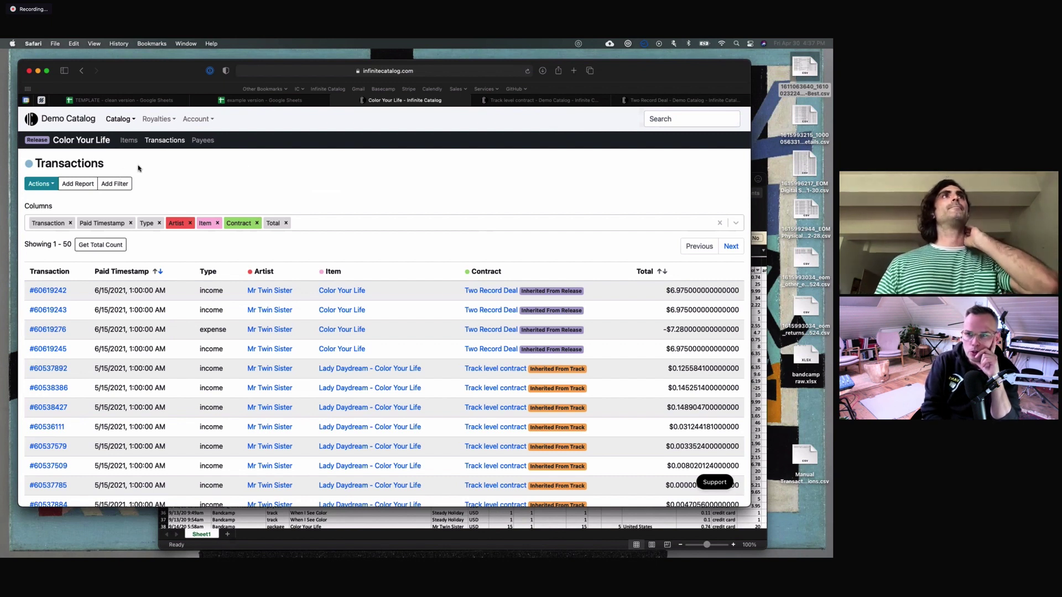
pyautogui.click(157, 119)
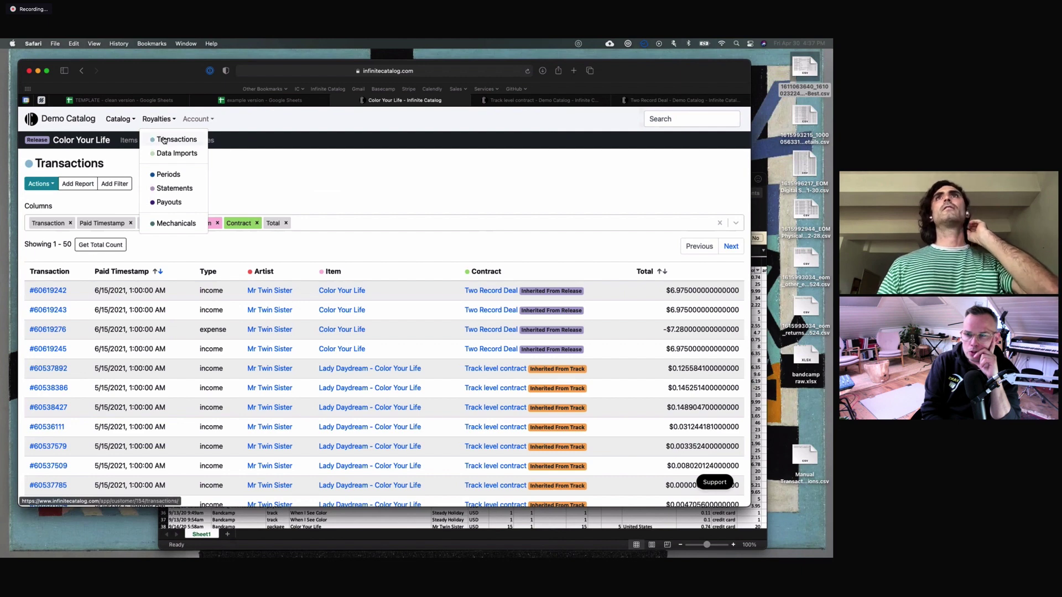
pyautogui.click(163, 139)
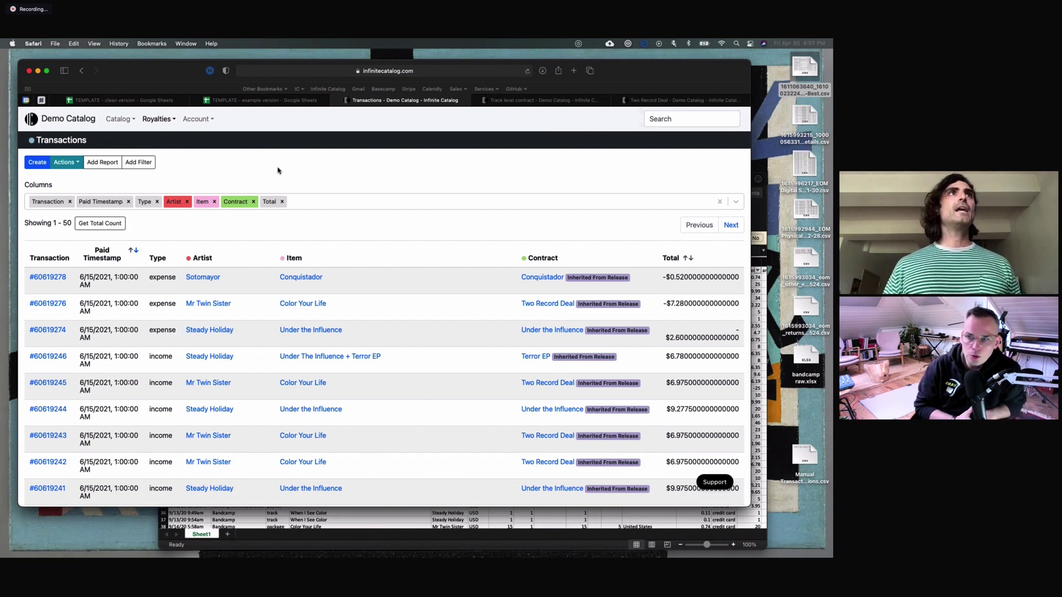
pyautogui.click(146, 129)
pyautogui.click(239, 154)
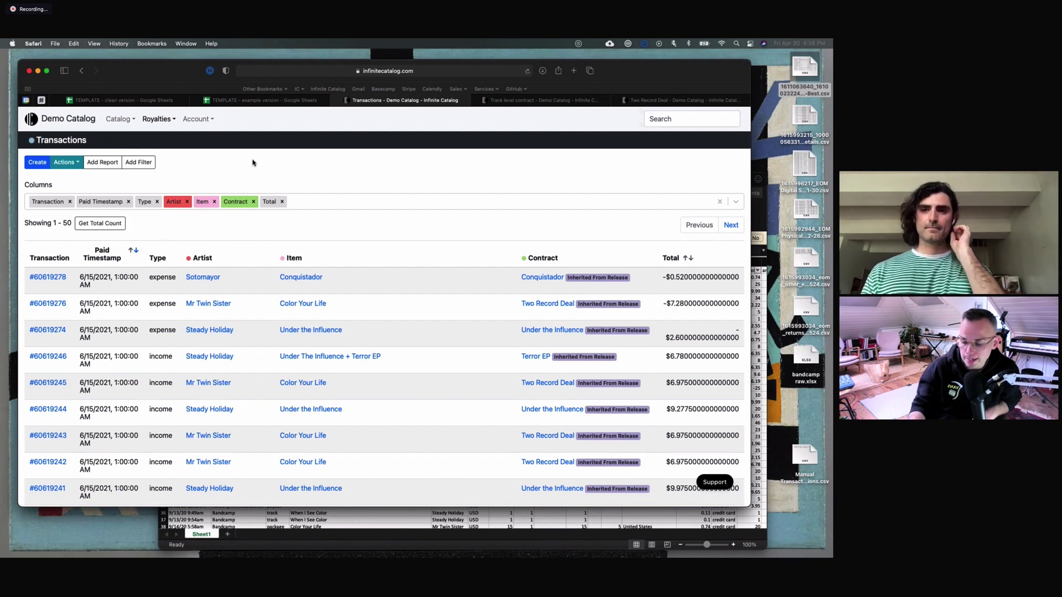
# Step: Open the 2021H1 royalty period and view its dashboard stats and Income Over Time chart
pyautogui.click(159, 120)
pyautogui.click(173, 175)
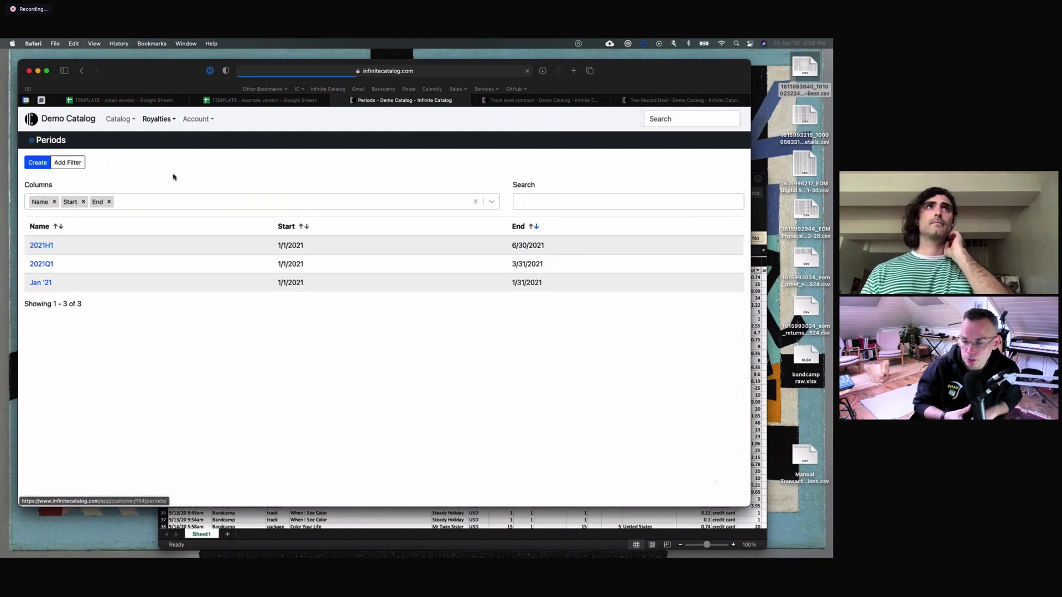
pyautogui.click(41, 245)
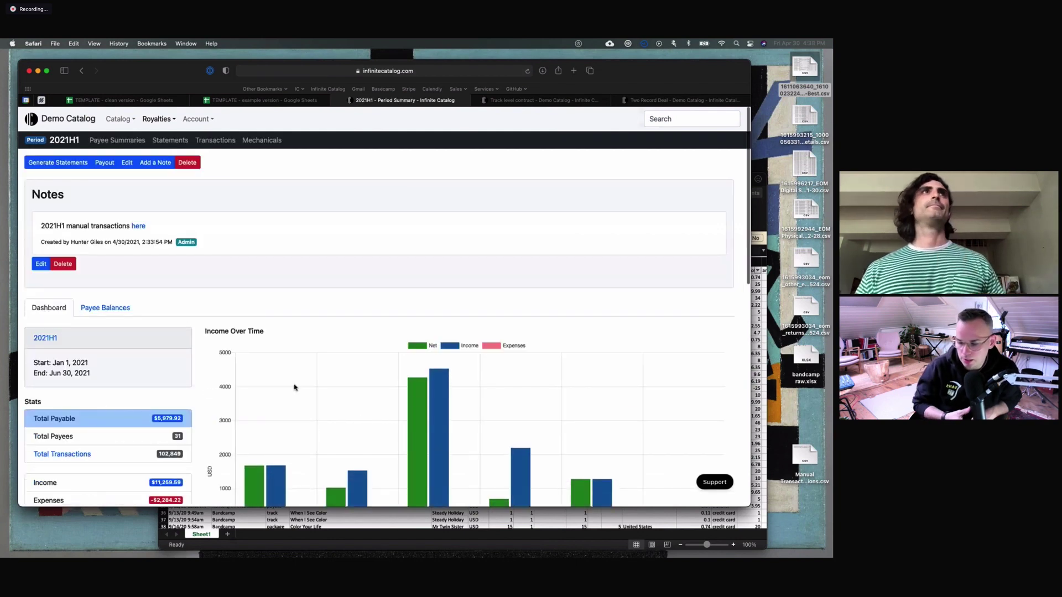
pyautogui.scroll(-5, 294, 387)
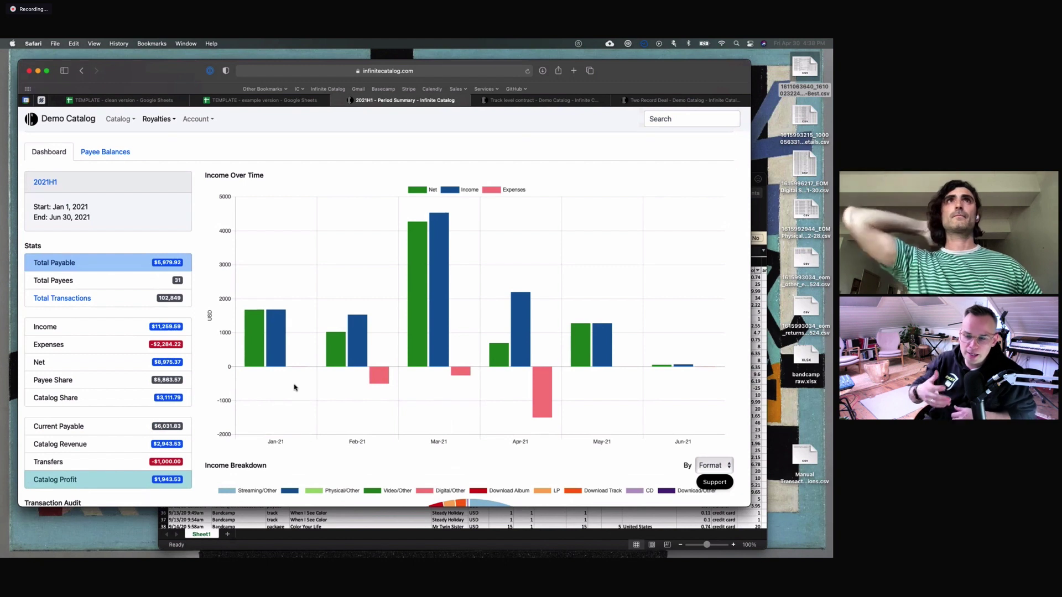
# Step: Glance at the Track level contract and Two Record Deal pages, and review the 2021H1 period summary's charts and Transaction Audit
pyautogui.click(549, 104)
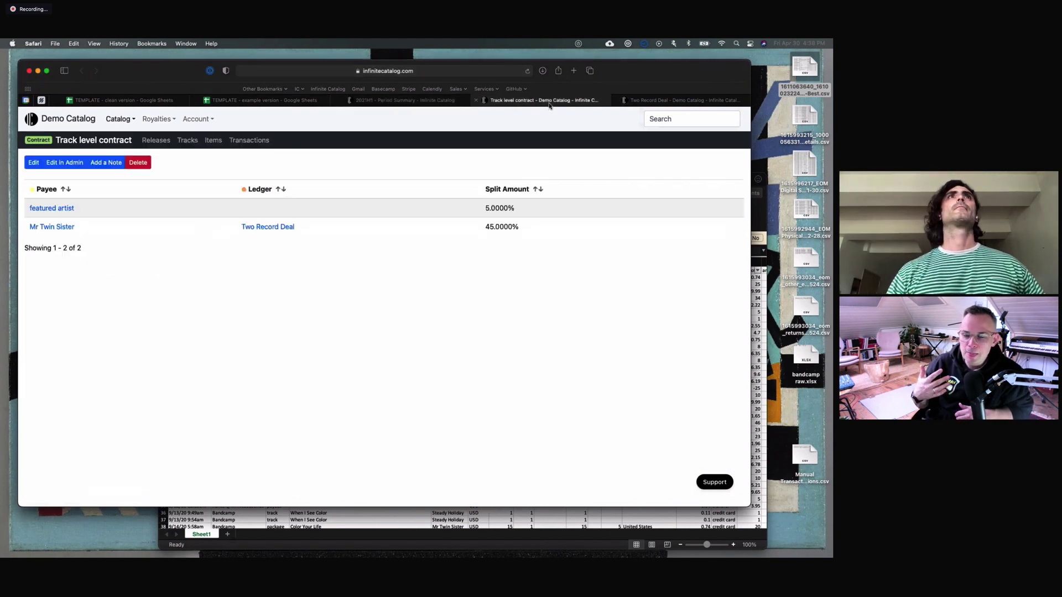
pyautogui.click(660, 103)
pyautogui.click(412, 100)
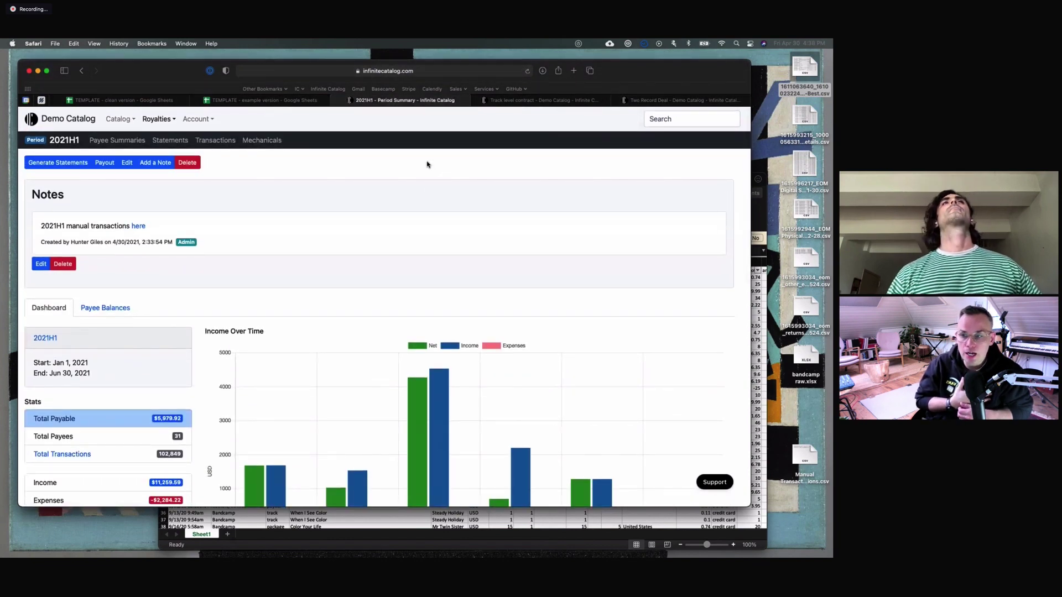
pyautogui.scroll(-5, 393, 229)
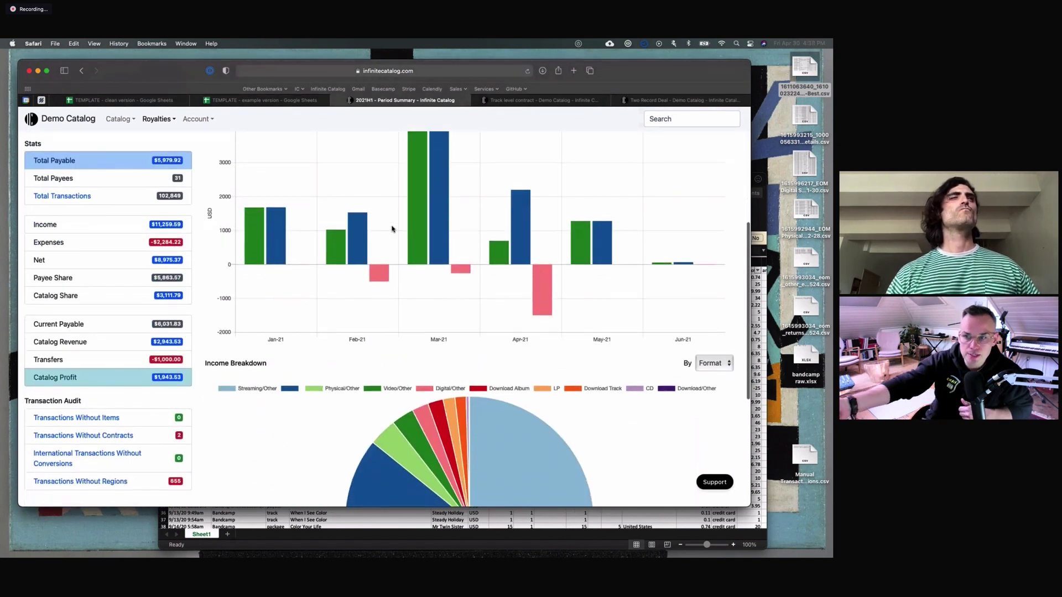
pyautogui.scroll(4, 392, 229)
pyautogui.scroll(1, 392, 229)
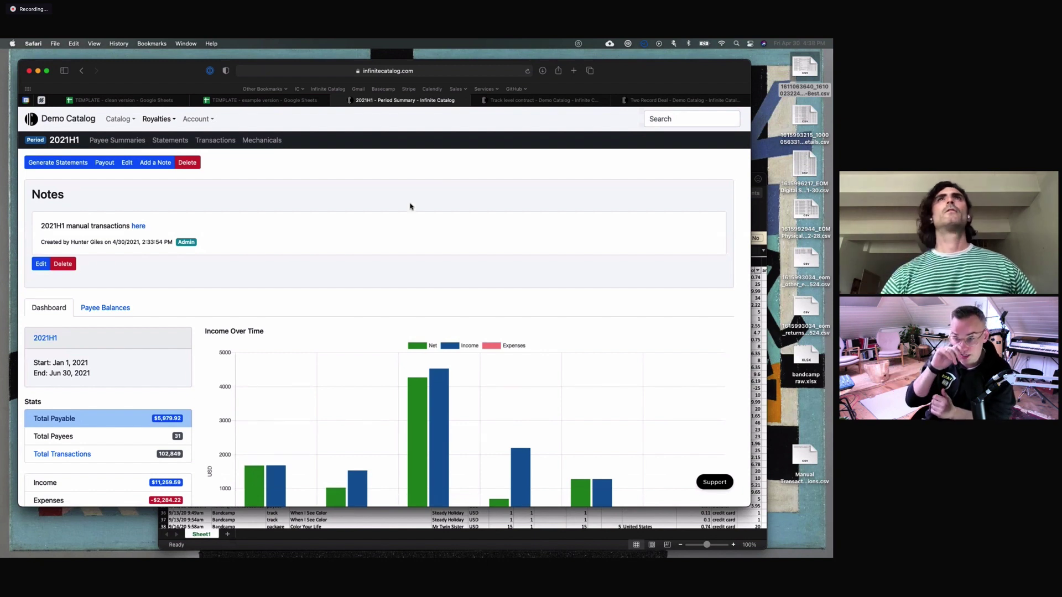
# Step: From the Track level contract page, open all royalty transactions and inspect the details of the Conquistador expense before returning to the list
pyautogui.click(518, 104)
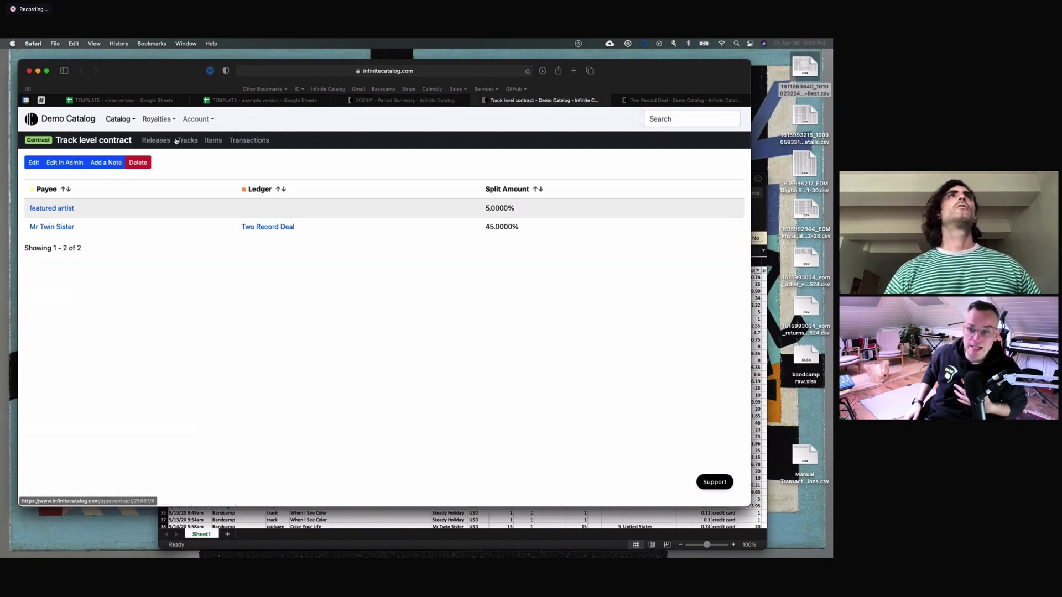
pyautogui.click(161, 119)
pyautogui.click(173, 140)
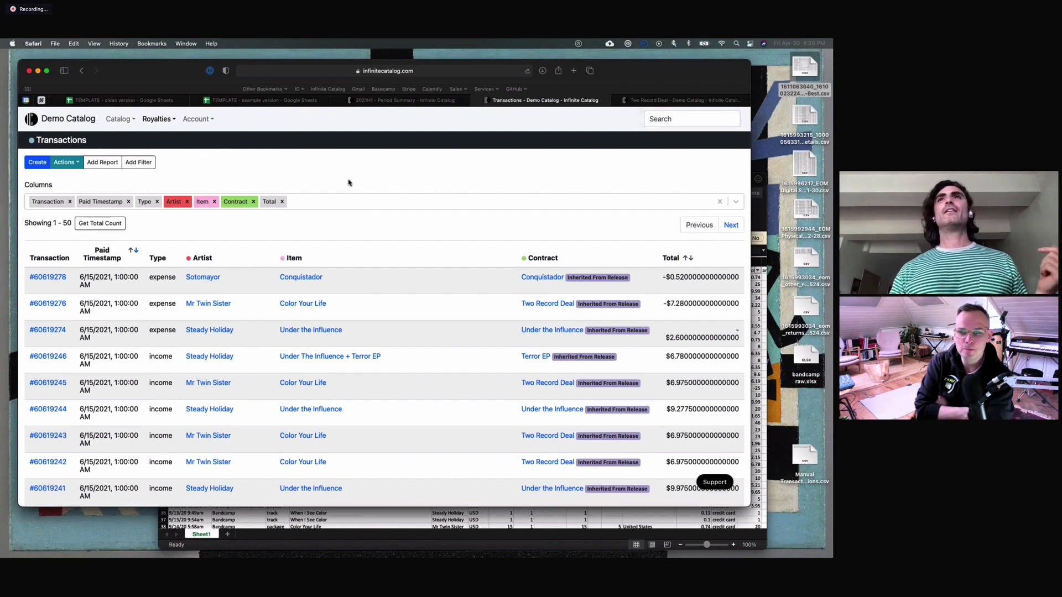
pyautogui.click(56, 278)
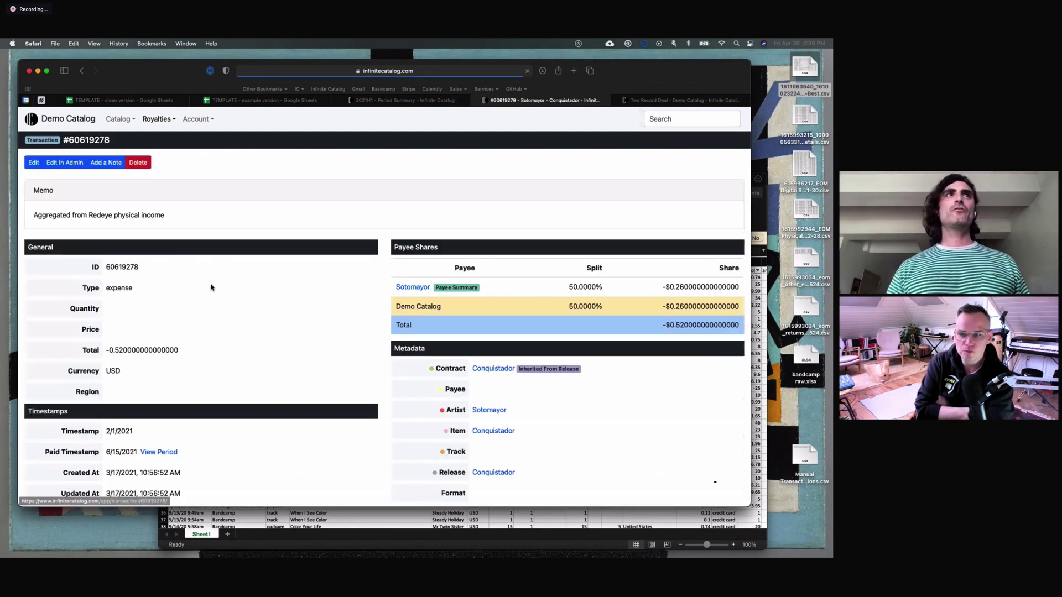
pyautogui.scroll(-2, 211, 287)
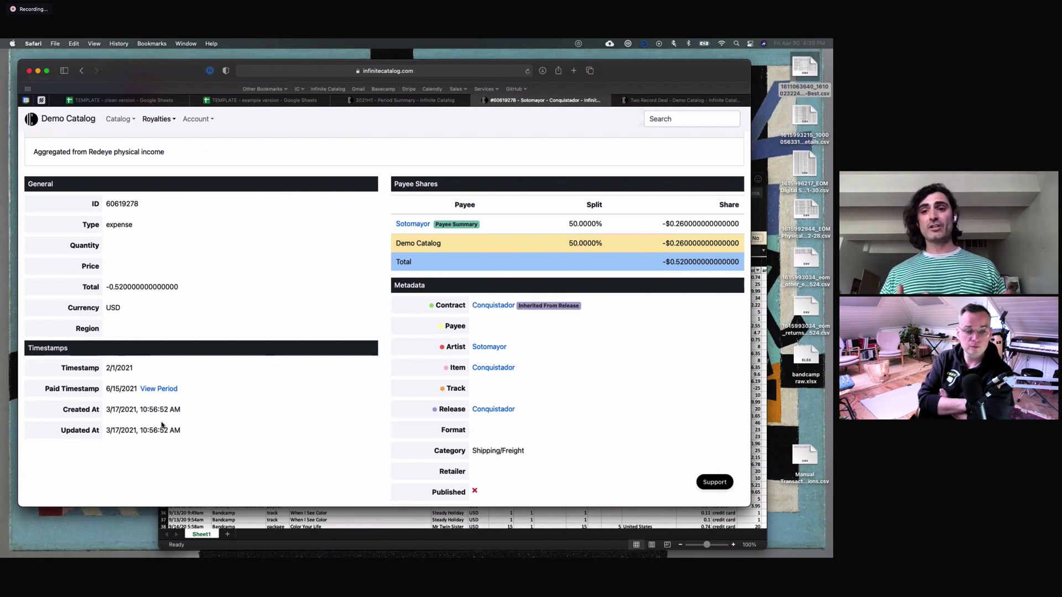
pyautogui.scroll(-1, 162, 425)
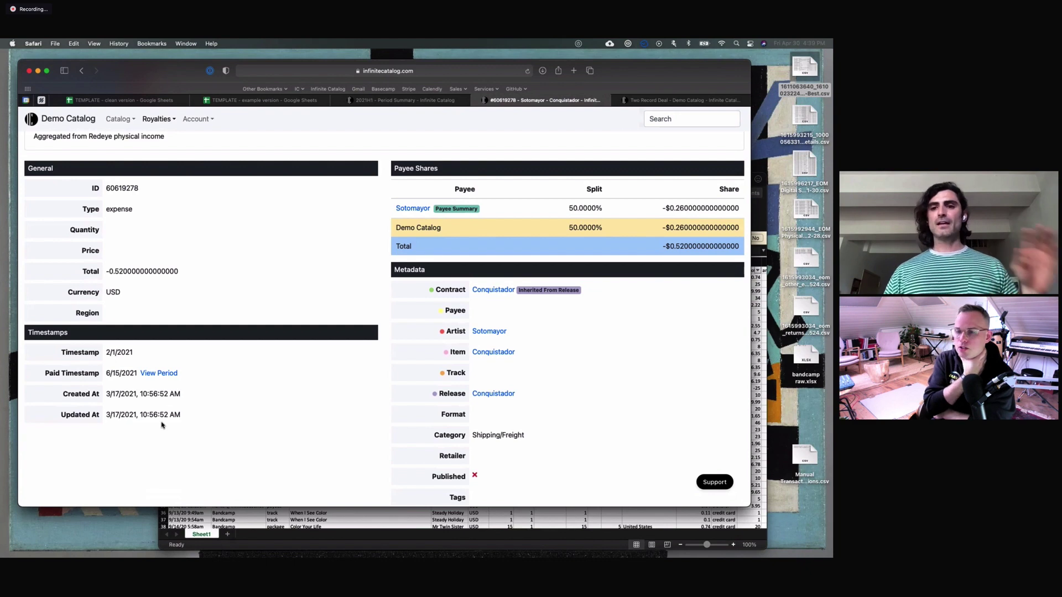
pyautogui.hscroll(-5, 161, 425)
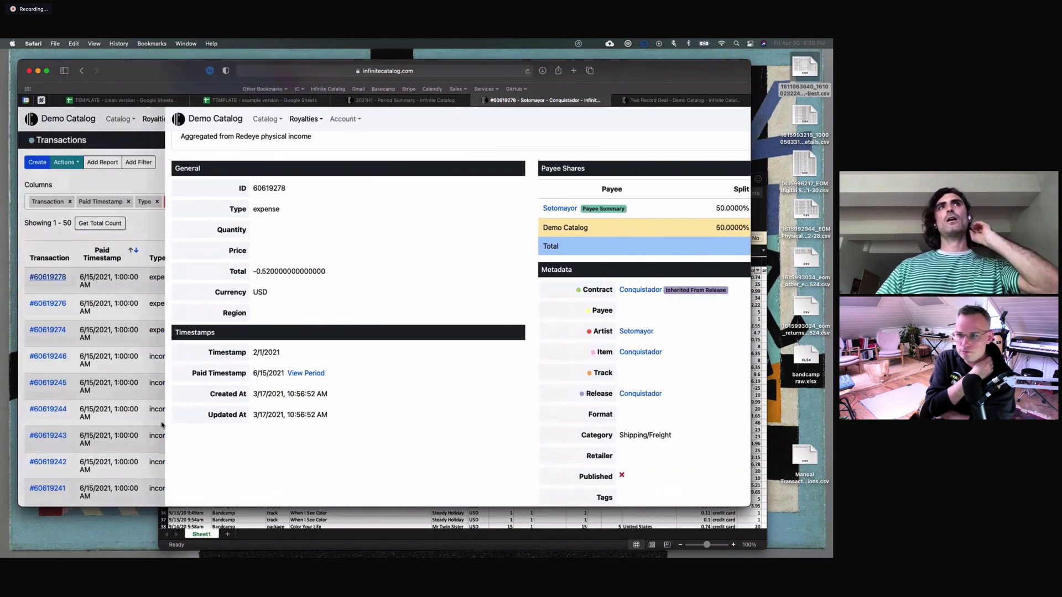
pyautogui.hscroll(-5, 162, 425)
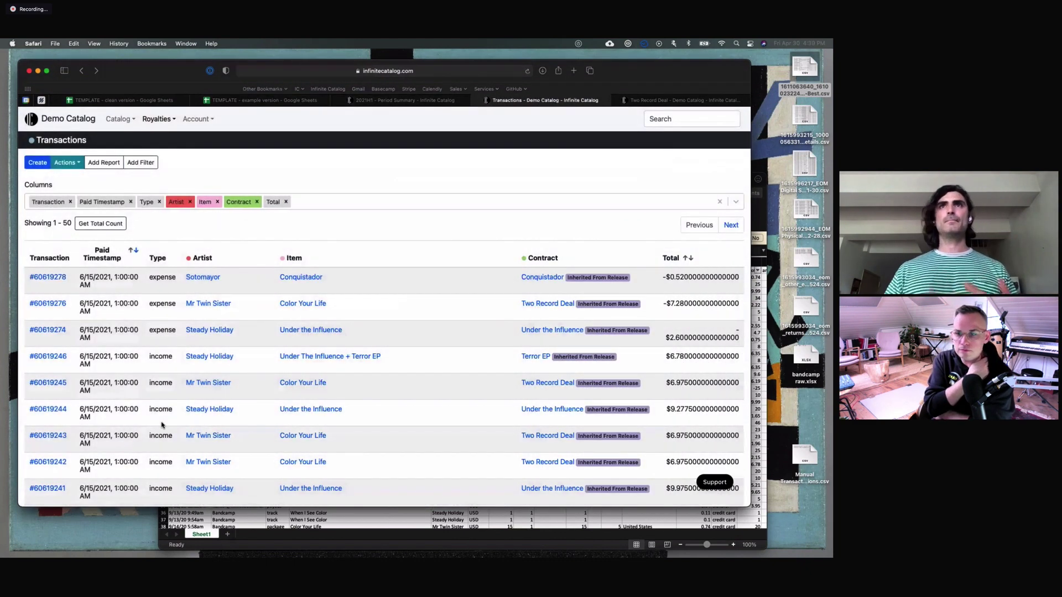
# Step: Return to the 2021H1 period summary and examine its note linking to the manual transactions
pyautogui.click(395, 100)
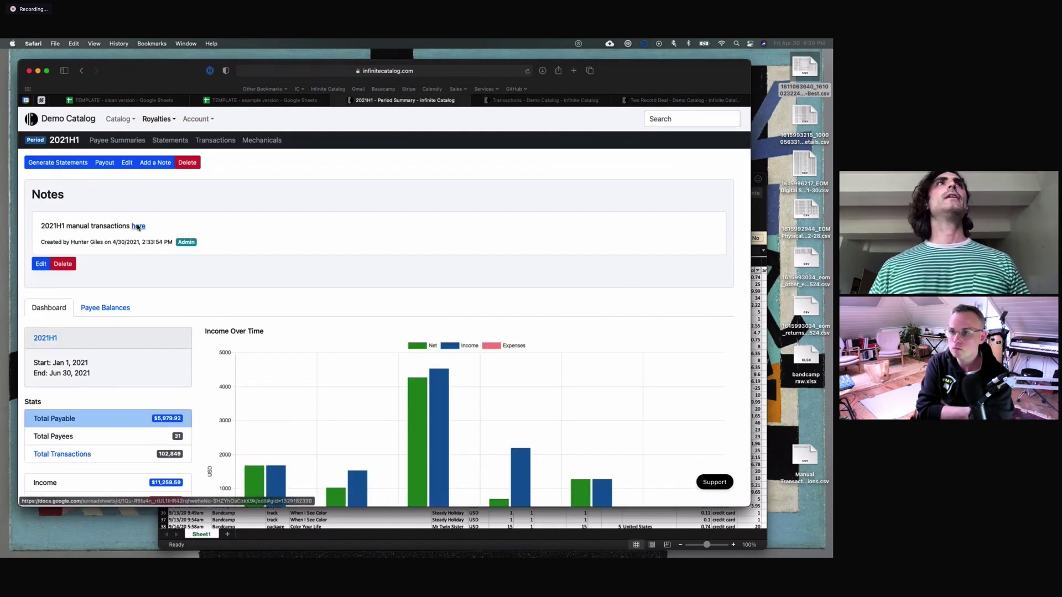
pyautogui.scroll(-1, 224, 245)
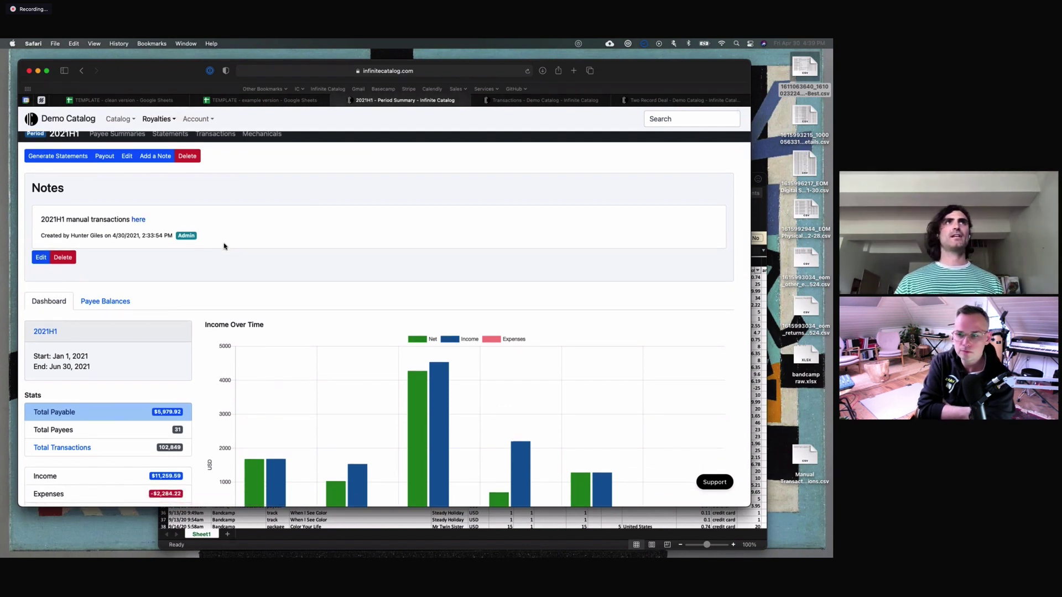
pyautogui.scroll(1, 224, 246)
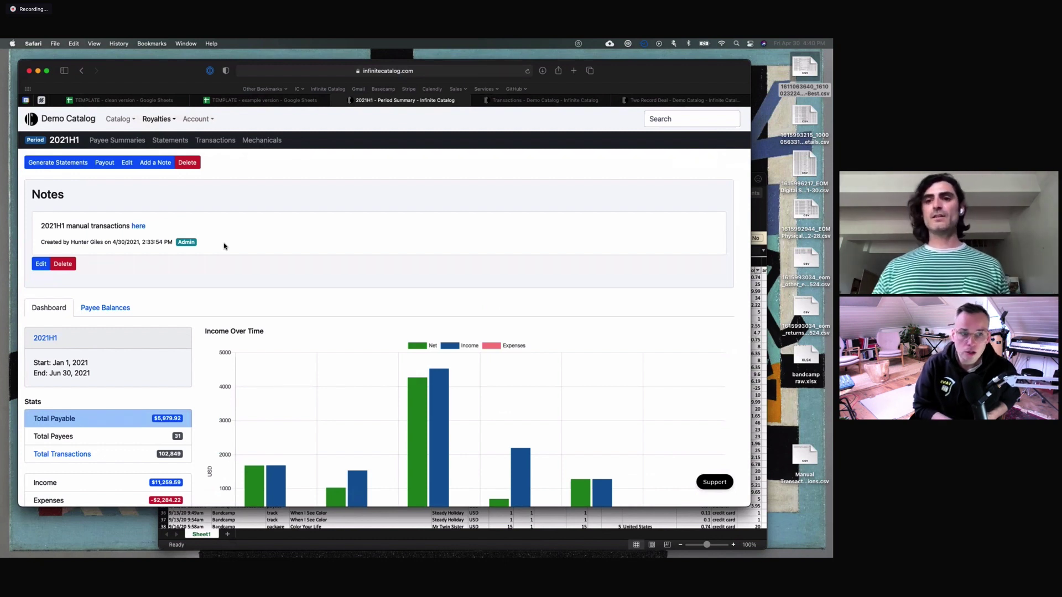
pyautogui.scroll(-1, 197, 257)
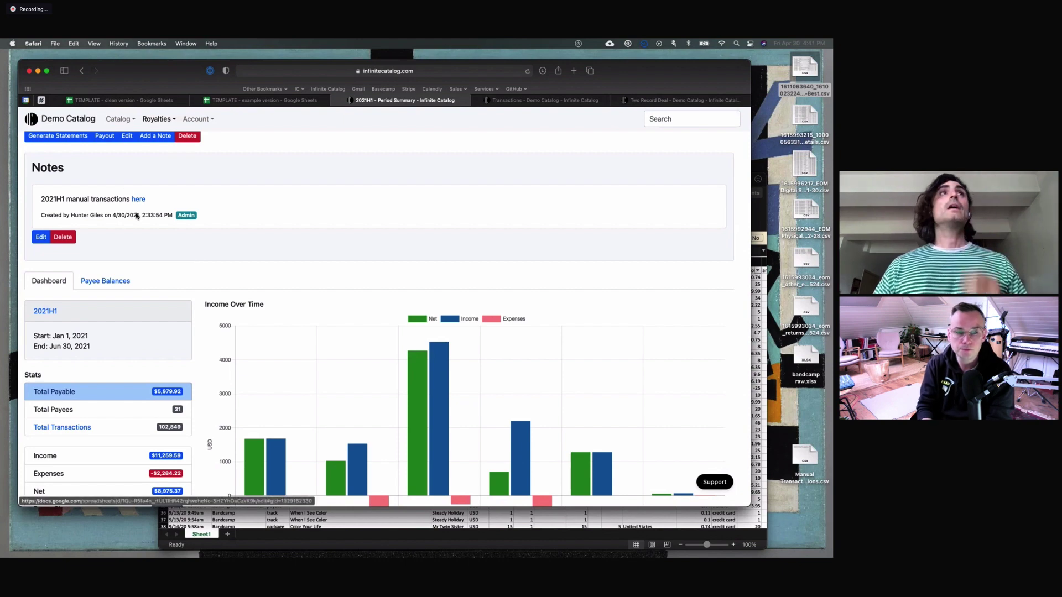
pyautogui.scroll(2, 182, 232)
# Step: Open the royalty data imports, examine the Importer Heat Map, and hide it again
pyautogui.click(159, 119)
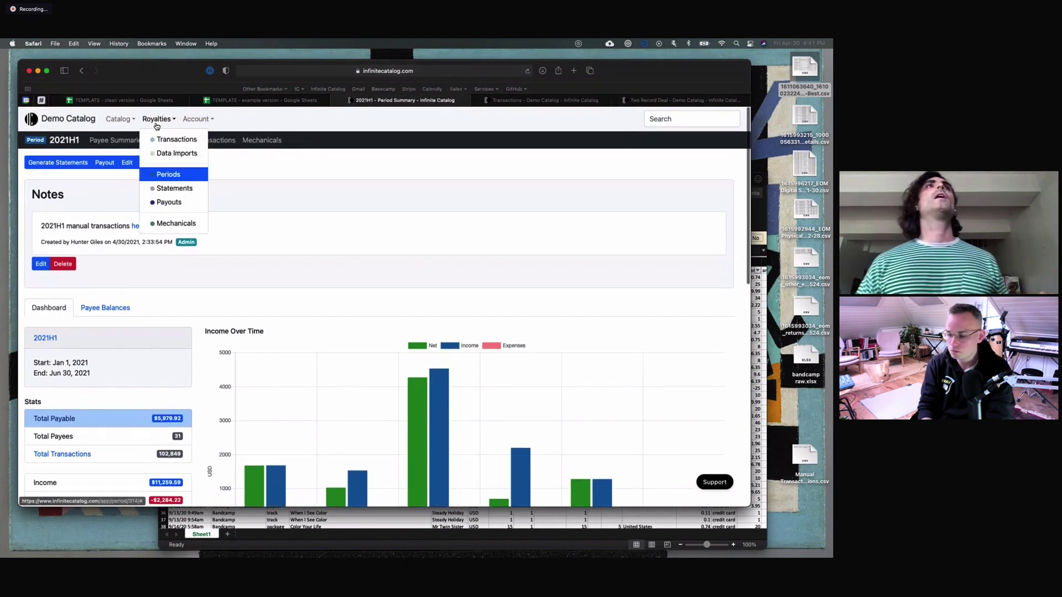
pyautogui.click(174, 156)
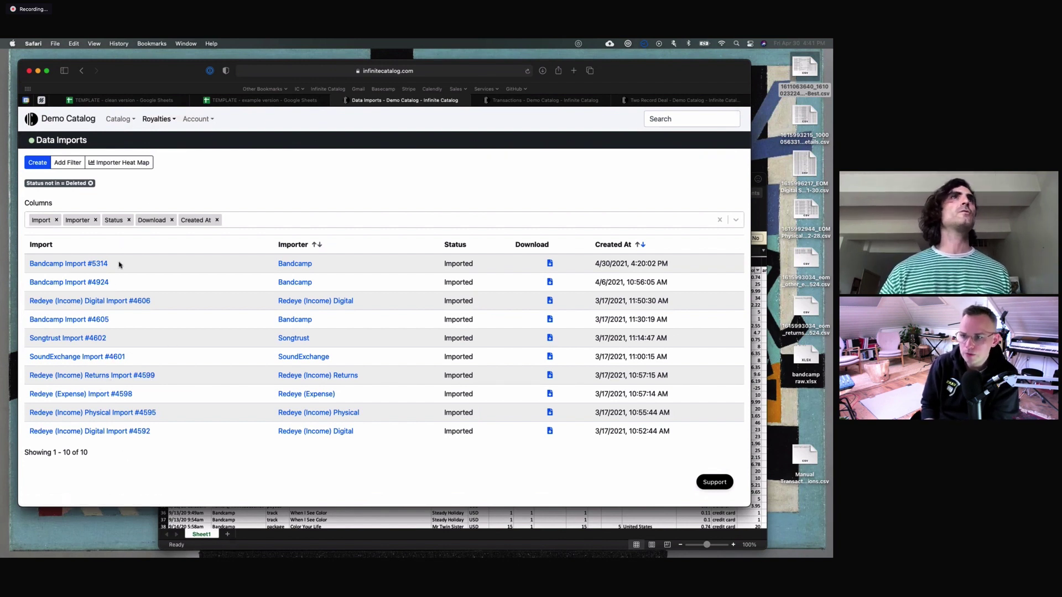
pyautogui.click(138, 159)
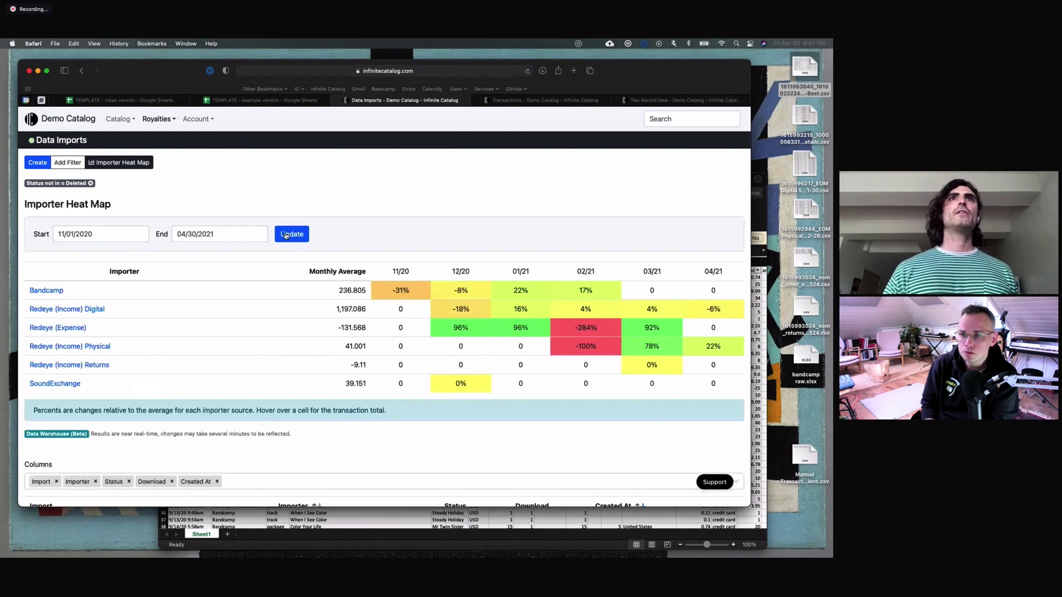
pyautogui.scroll(-1, 286, 236)
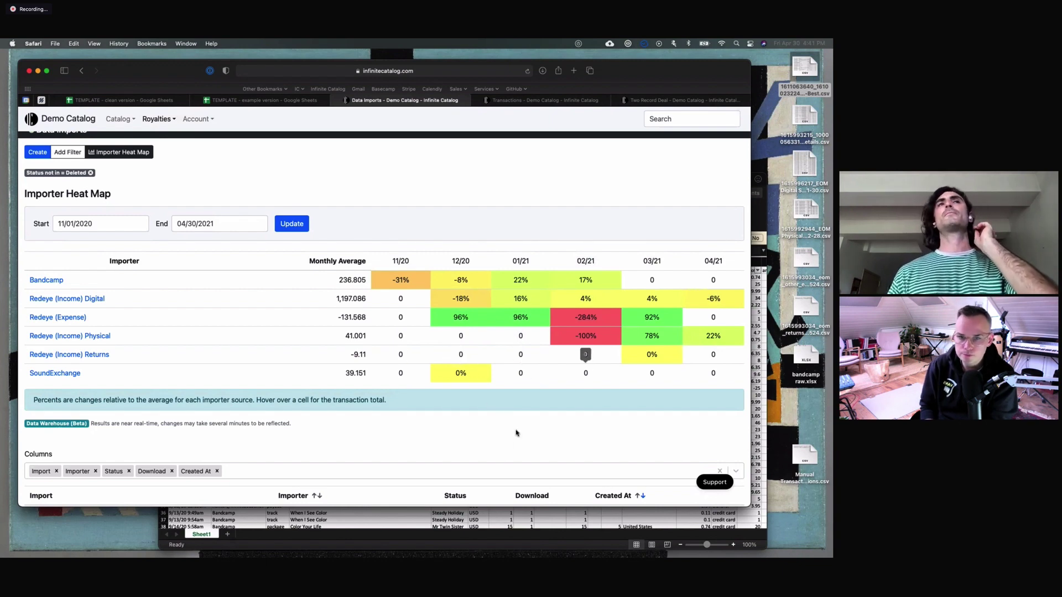
pyautogui.scroll(1, 387, 332)
pyautogui.click(141, 157)
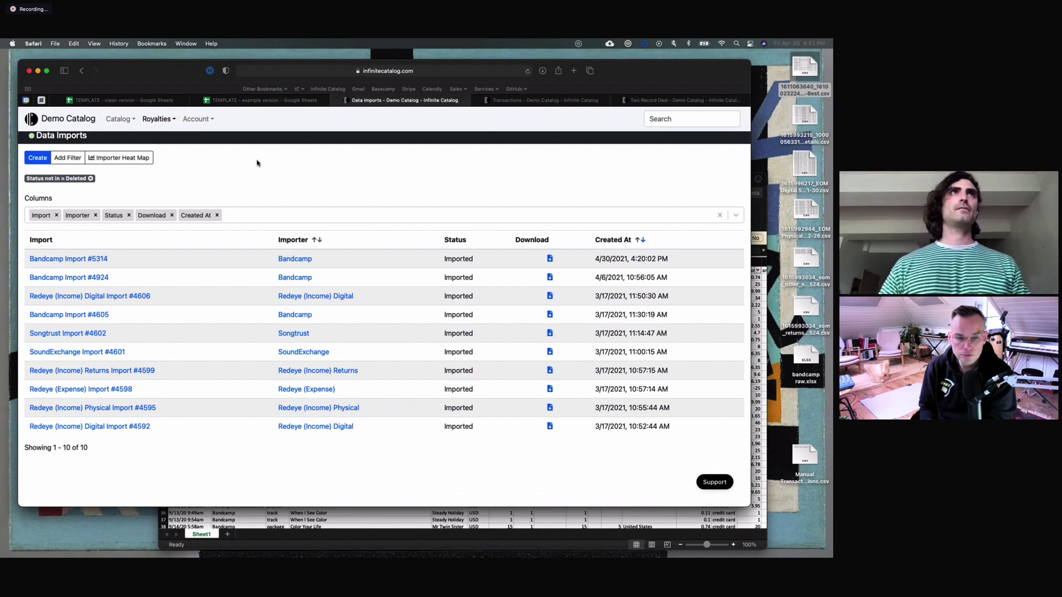
# Step: Open the form for creating a royalty transaction and check the Timestamp field's date picker without choosing a date
pyautogui.click(155, 122)
pyautogui.click(160, 139)
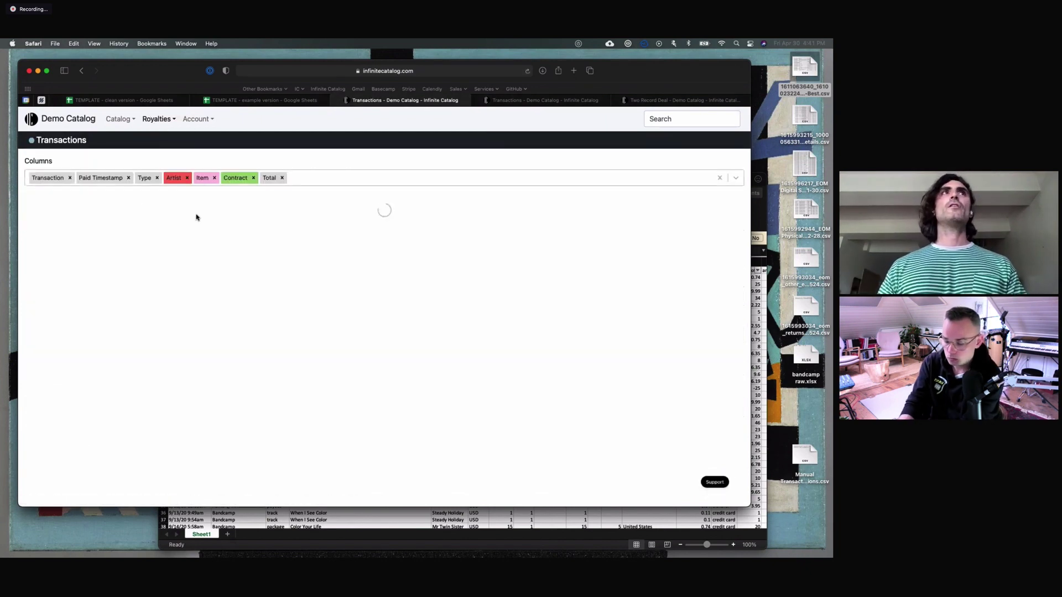
pyautogui.click(37, 163)
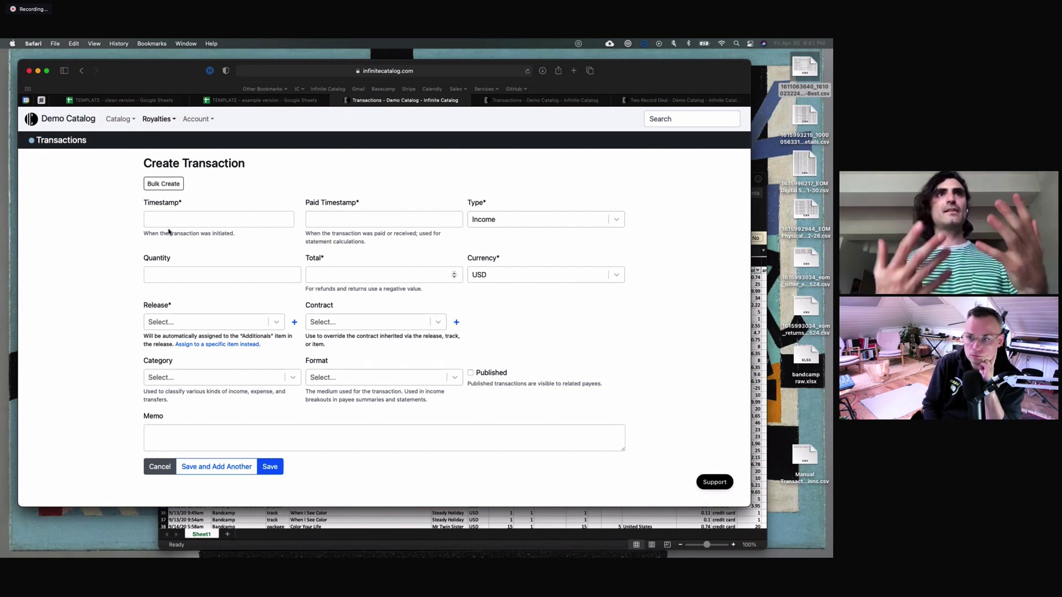
pyautogui.click(230, 224)
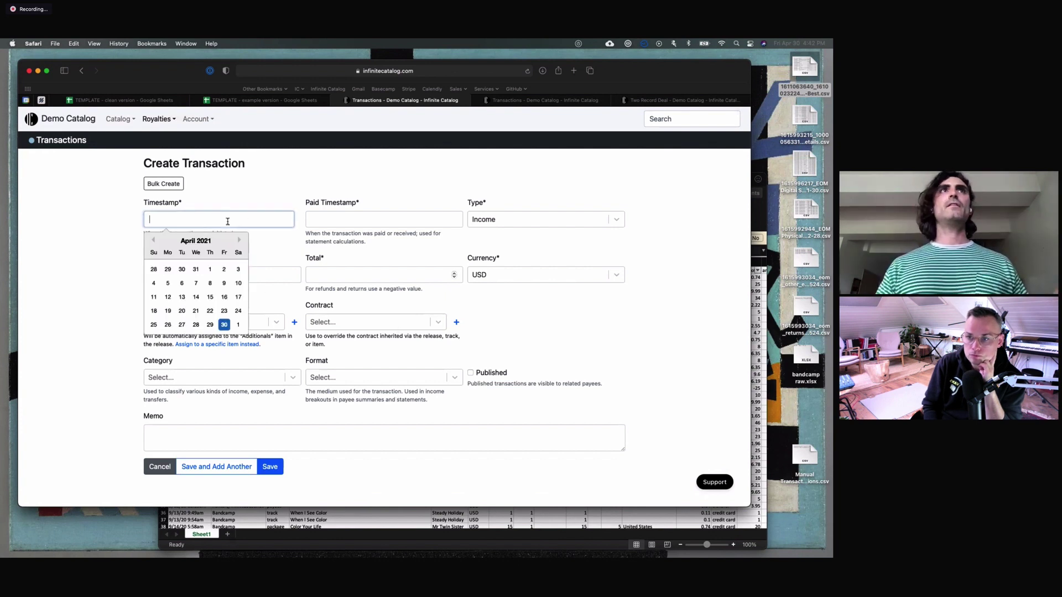
pyautogui.click(365, 195)
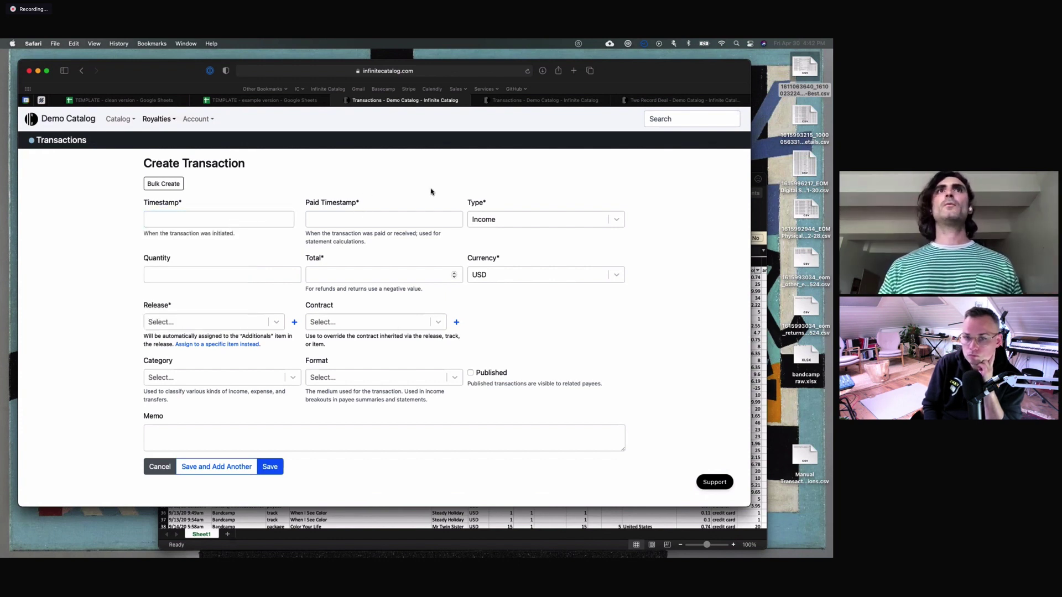
# Step: Set the new transaction's type to Transfer and look over the resulting form fields
pyautogui.scroll(-1, 498, 222)
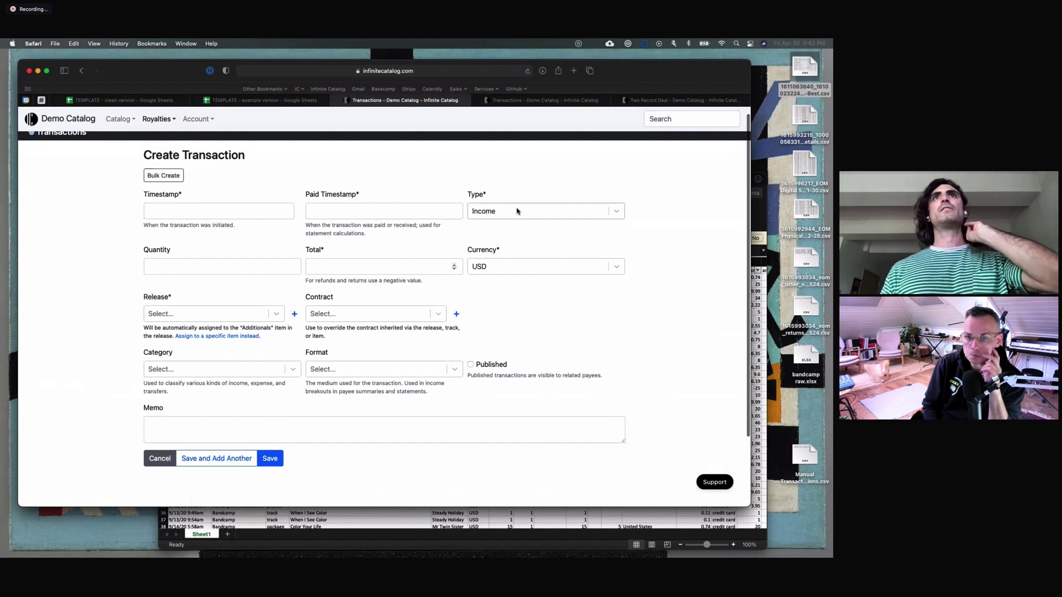
pyautogui.click(517, 211)
pyautogui.click(517, 231)
pyautogui.click(514, 211)
pyautogui.click(505, 270)
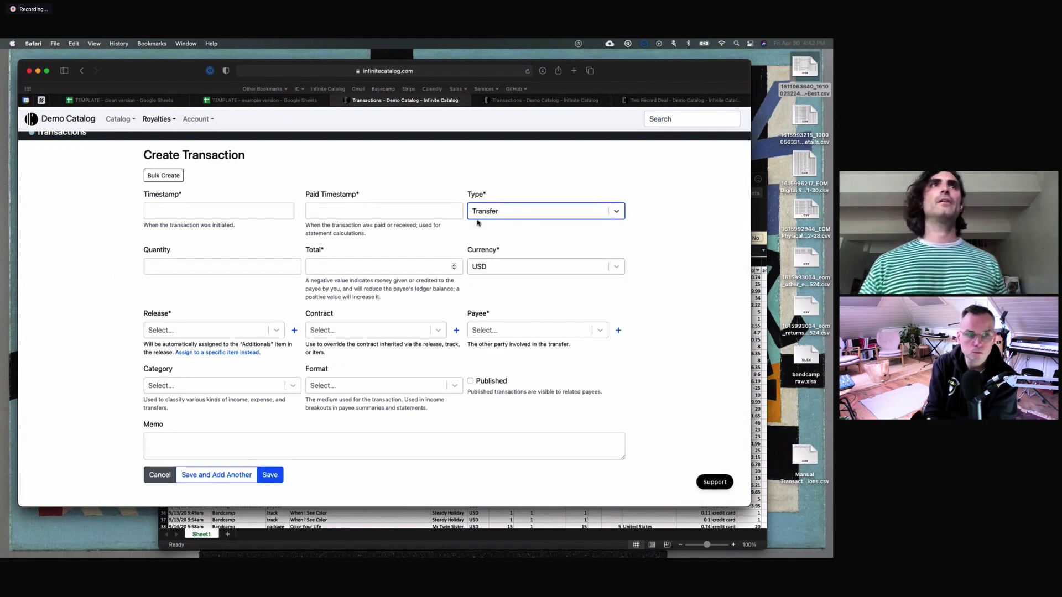
pyautogui.scroll(-1, 479, 227)
pyautogui.scroll(1, 484, 239)
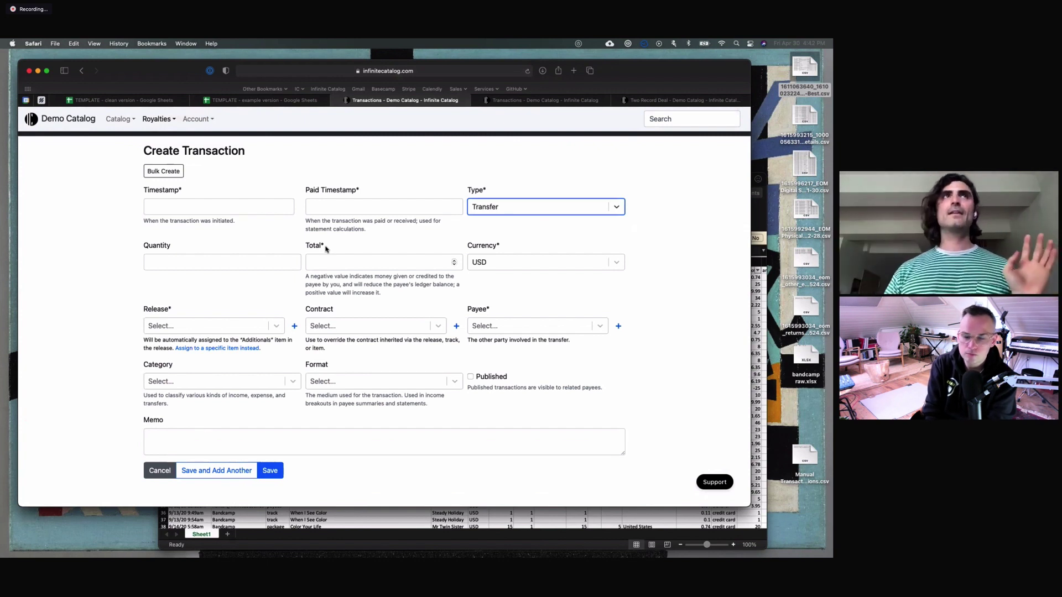
# Step: Switch transaction creation to the bulk form, and open the 2021H1 period from the royalty periods in the other Infinite Catalog tab
pyautogui.click(168, 183)
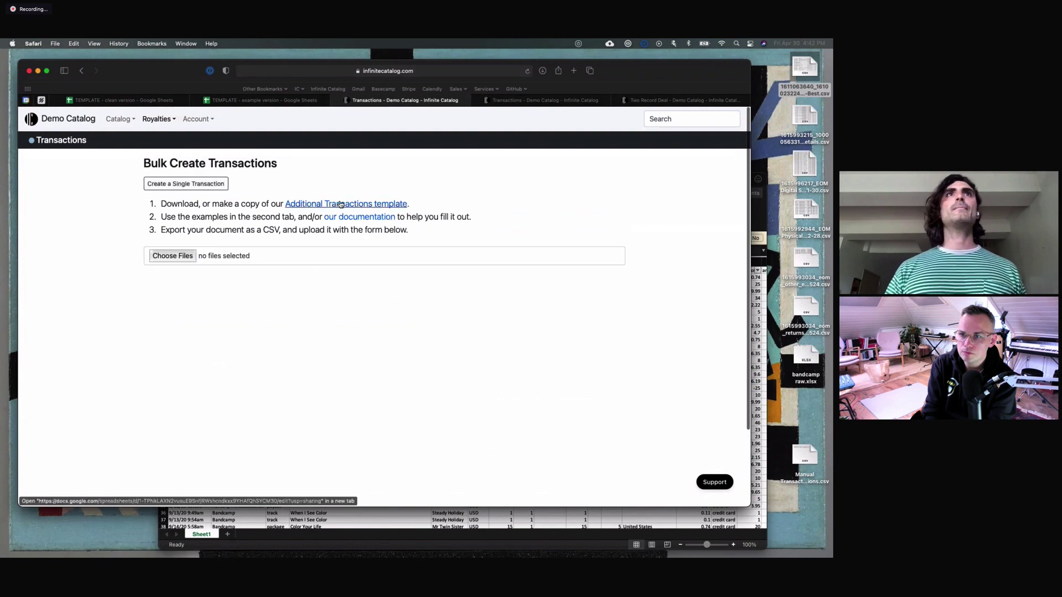
pyautogui.click(541, 102)
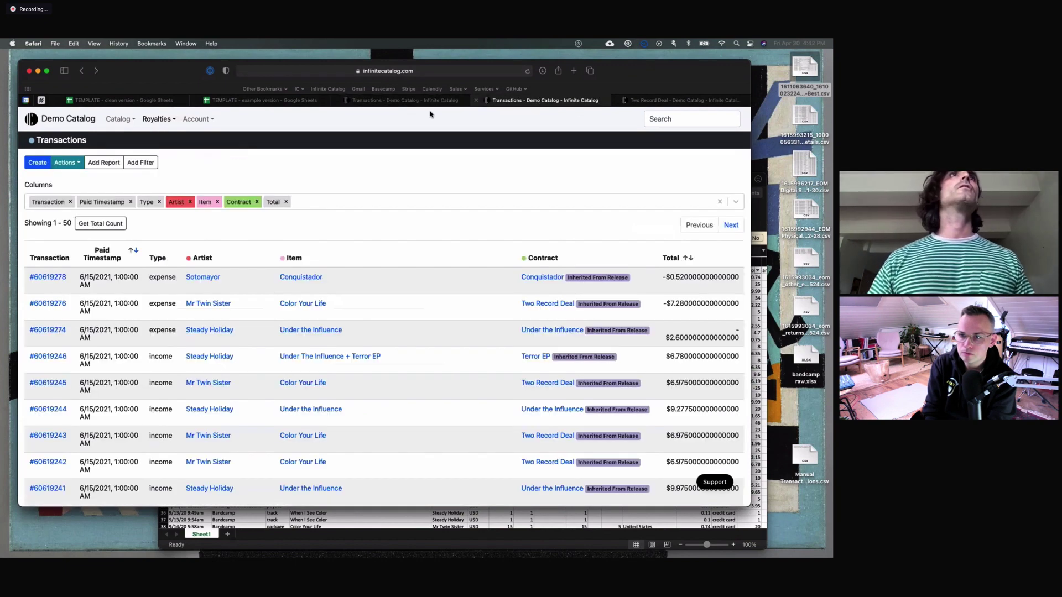
pyautogui.click(156, 119)
pyautogui.click(178, 174)
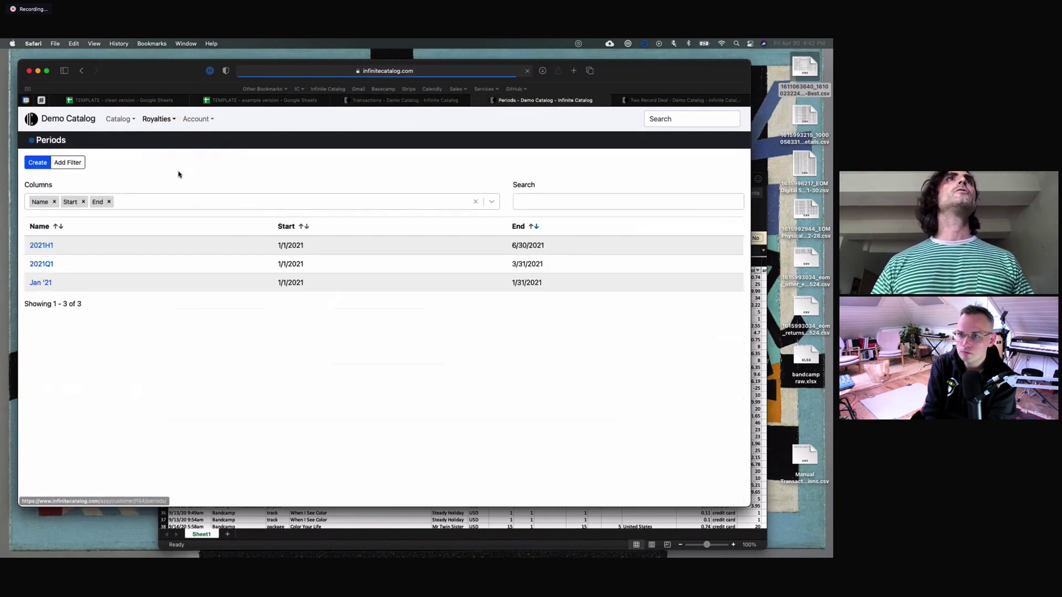
pyautogui.click(39, 246)
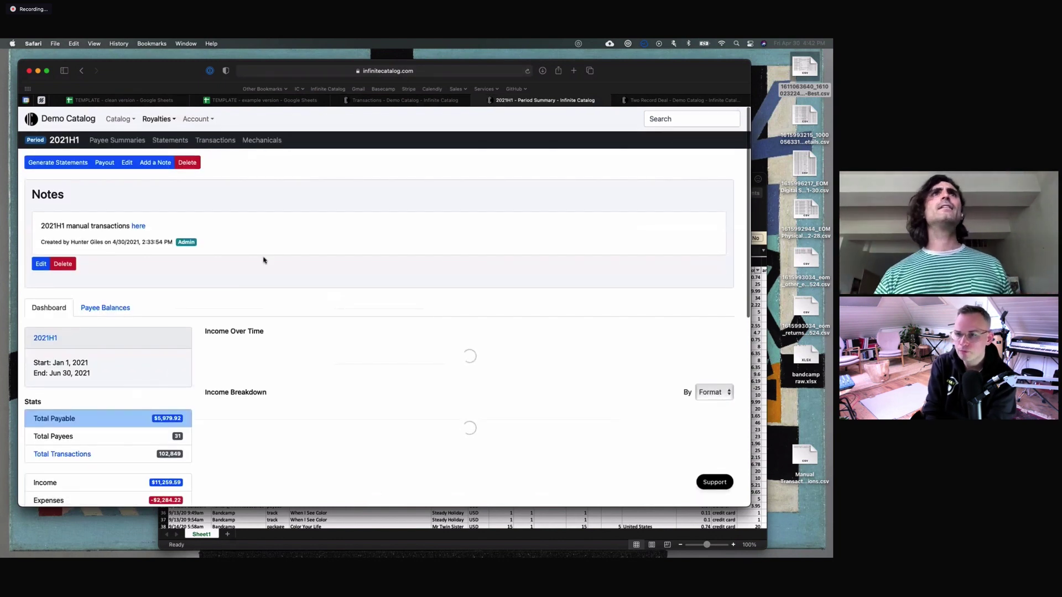
# Step: Go back to the periods list, reopen the 2021H1 period, and look over its note, stats and Income Over Time chart
pyautogui.hscroll(-5, 263, 260)
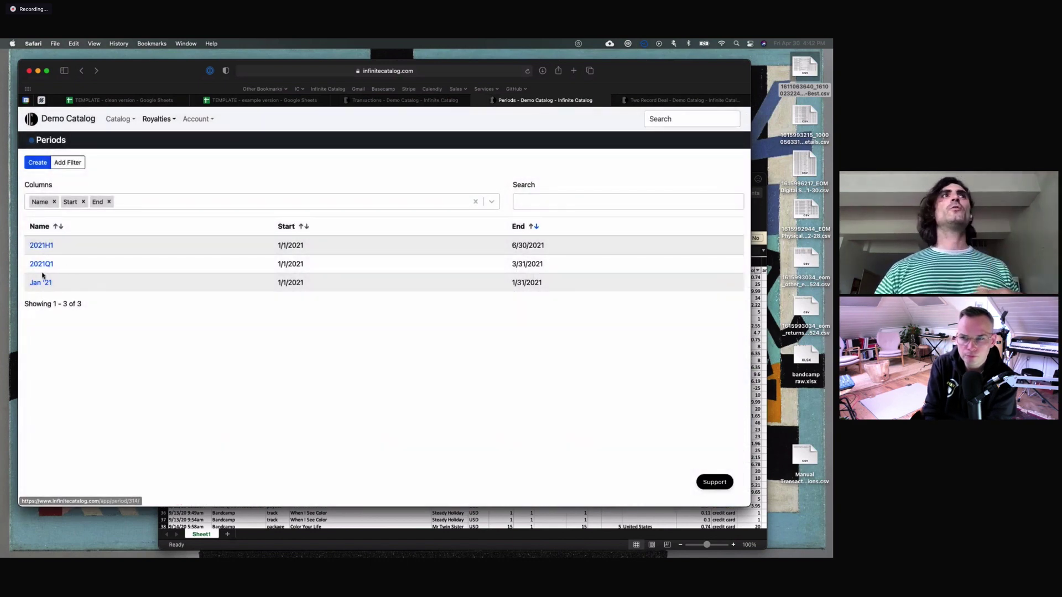
pyautogui.scroll(-2, 105, 309)
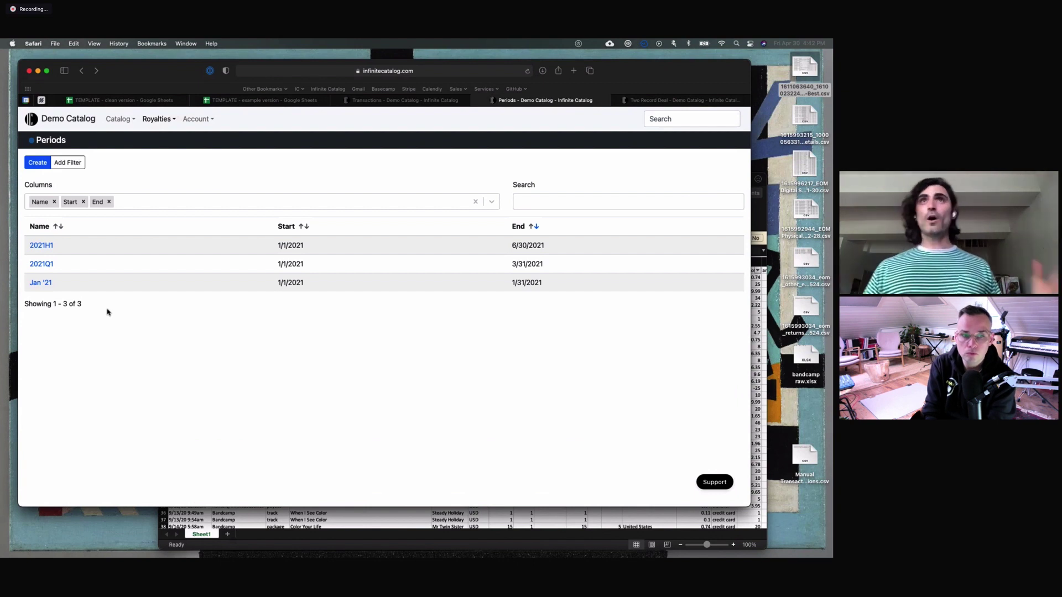
pyautogui.click(41, 246)
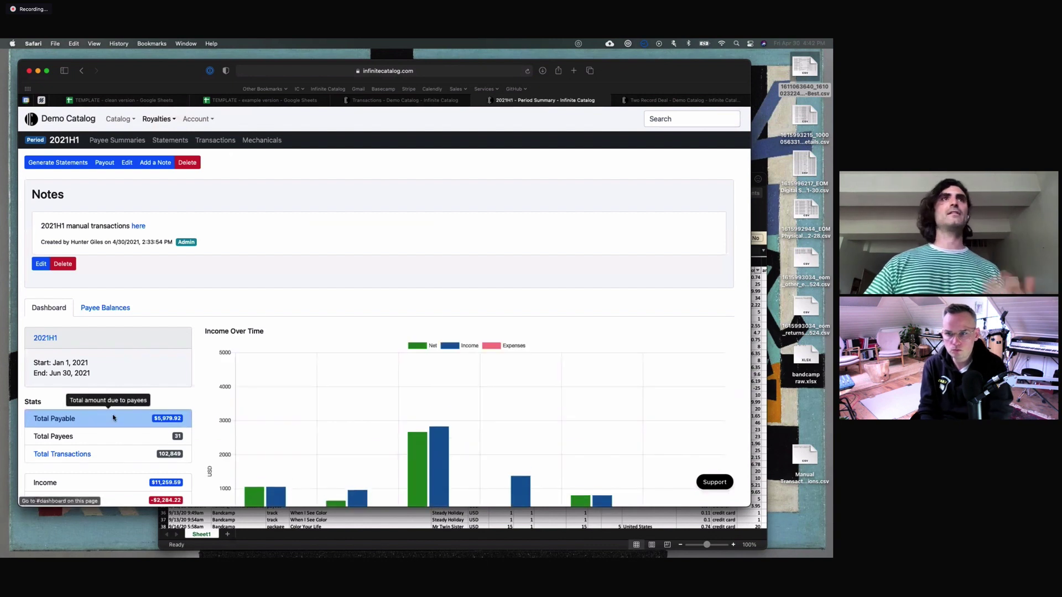
pyautogui.scroll(-1, 175, 320)
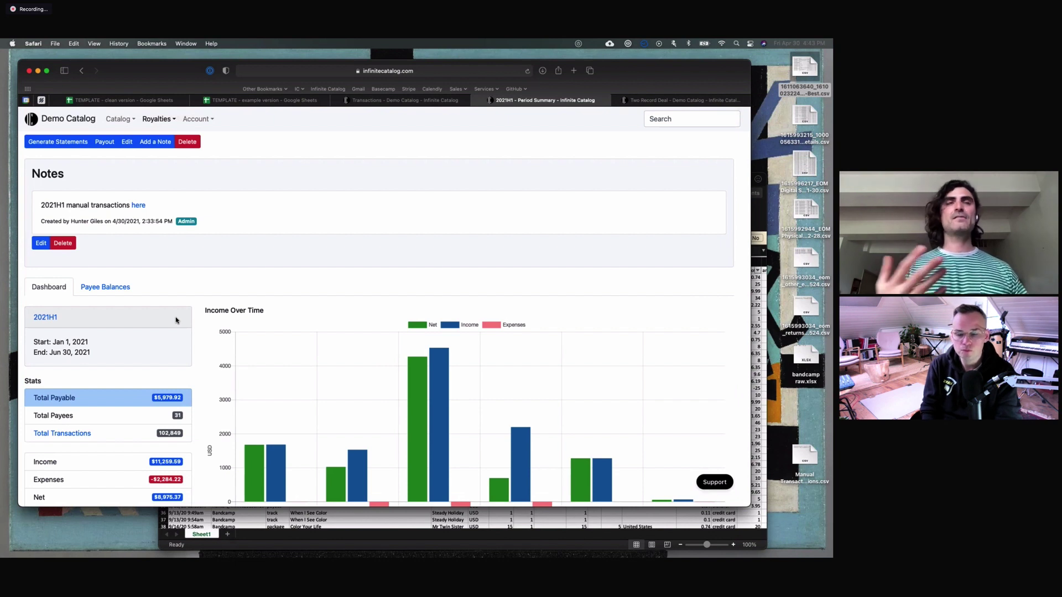
pyautogui.scroll(1, 176, 320)
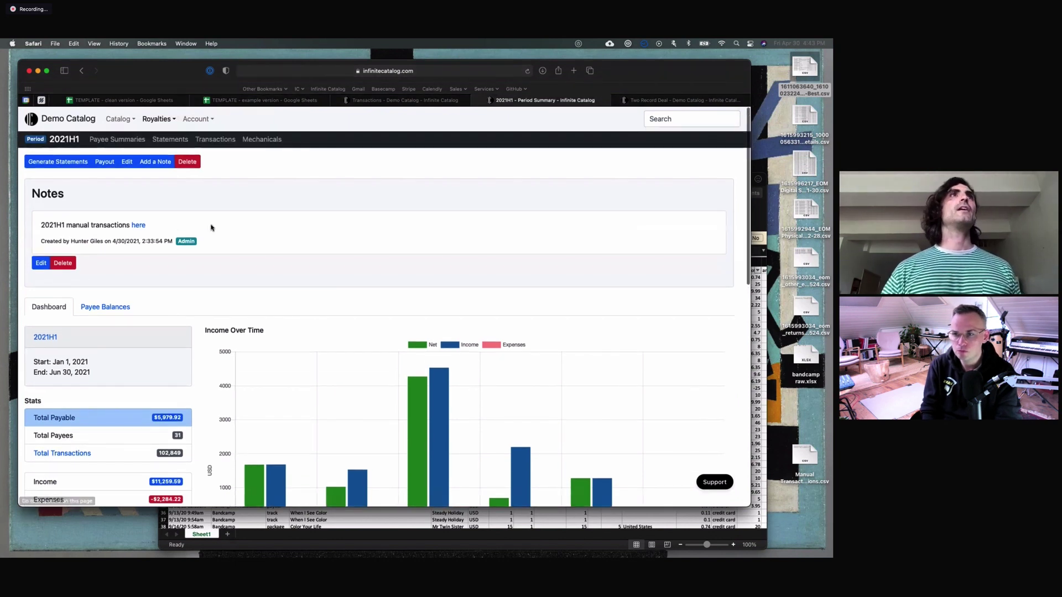
pyautogui.scroll(-3, 211, 228)
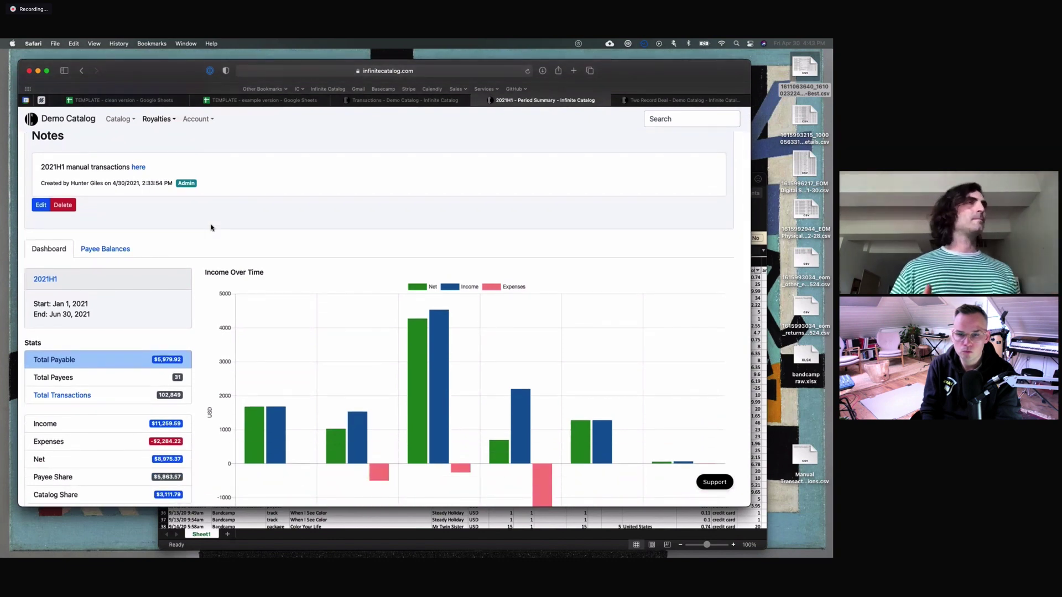
pyautogui.scroll(-3, 211, 228)
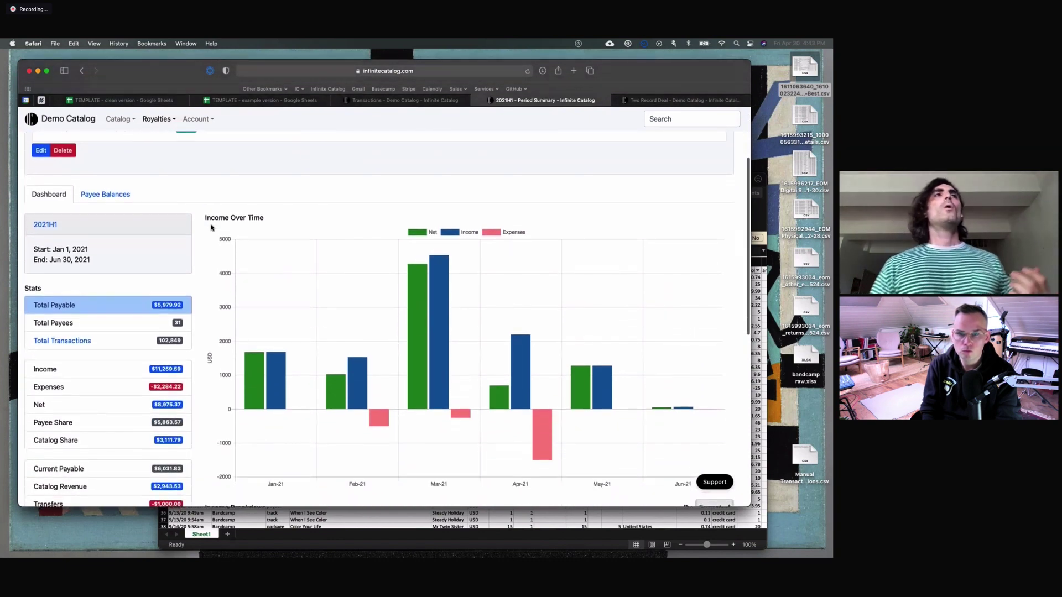
# Step: Open the SUMMARY sheet of the example statement template and inspect the total amount payable in cell B11
pyautogui.click(283, 101)
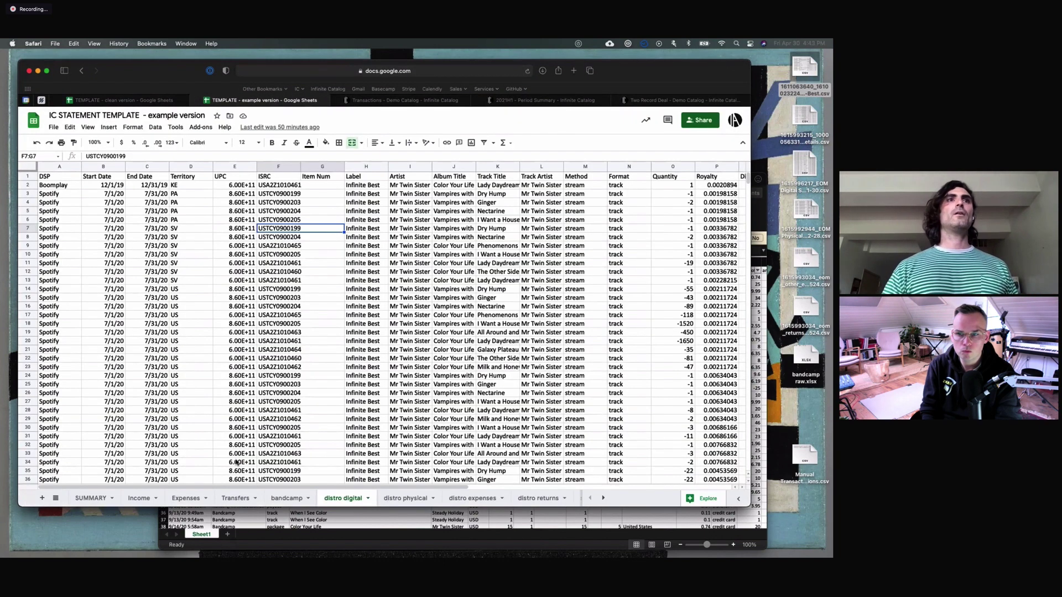
pyautogui.click(141, 497)
pyautogui.click(93, 497)
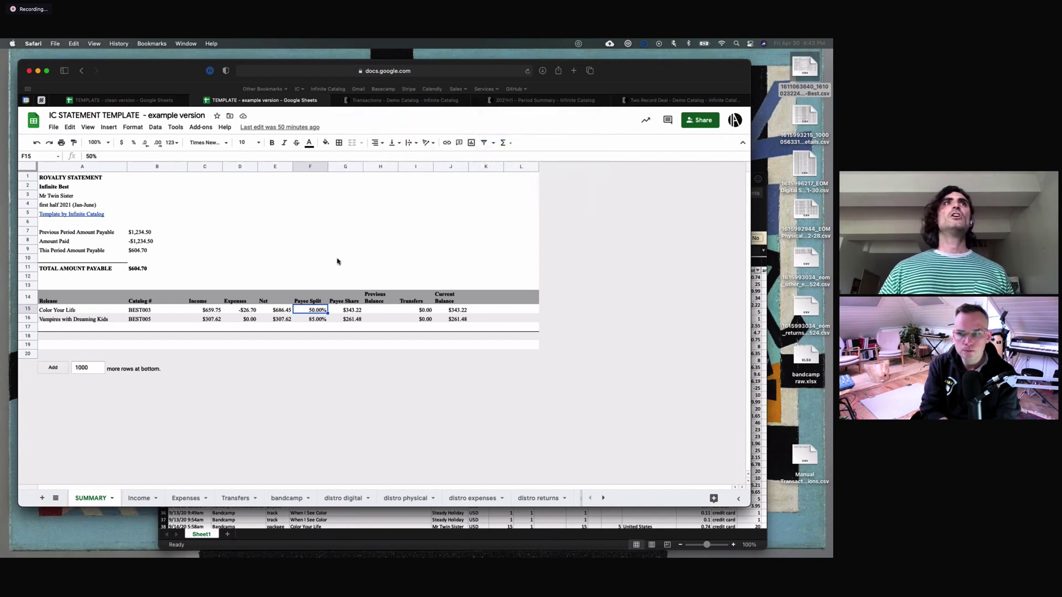
pyautogui.click(145, 269)
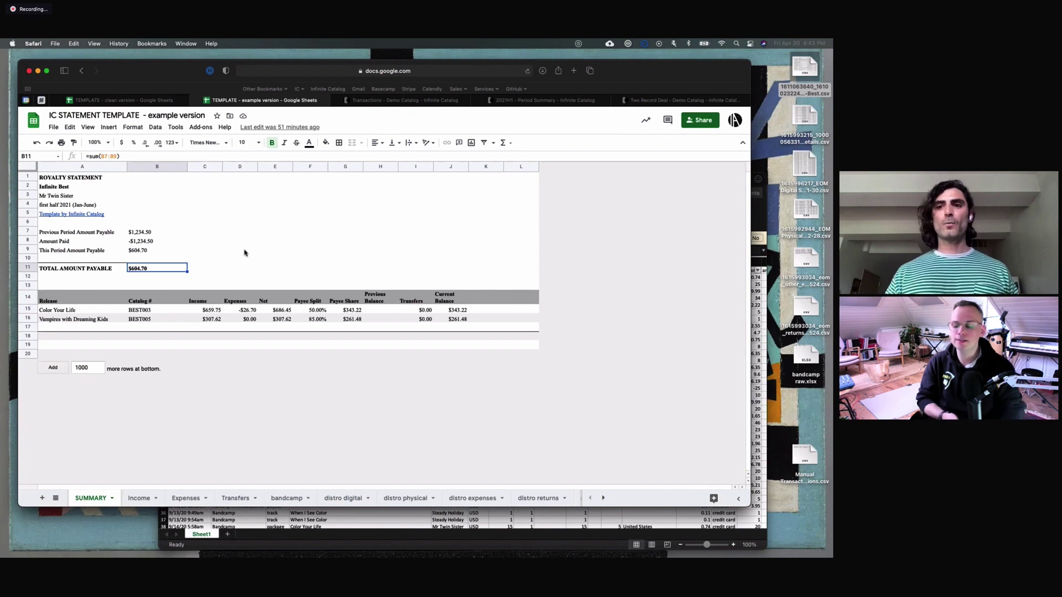
# Step: Return to the 2021H1 period summary and examine the dashboard stats, from Total Payable down to Transfers
pyautogui.click(510, 101)
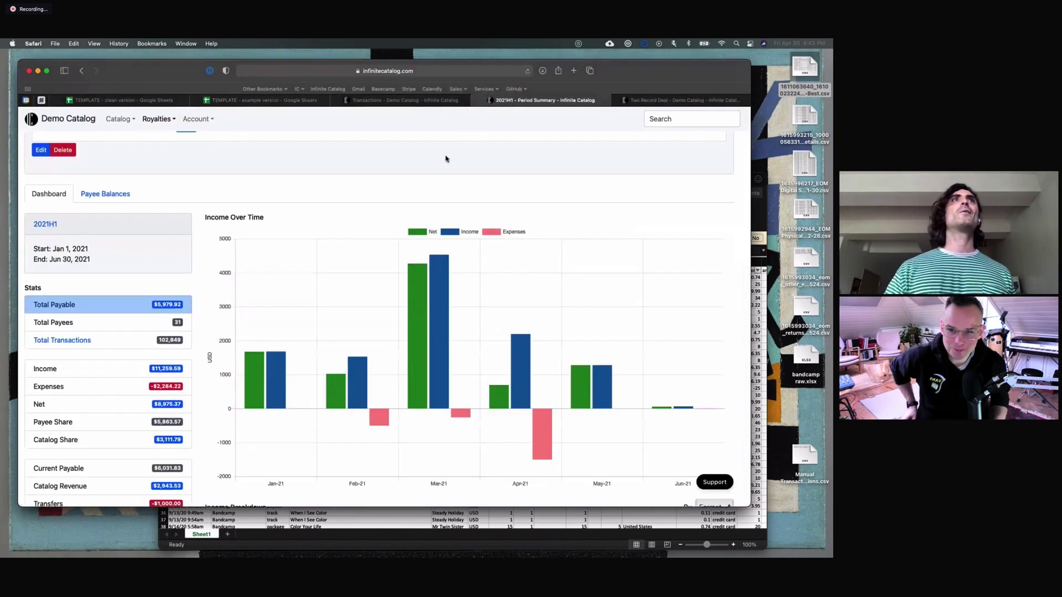
pyautogui.scroll(4, 446, 159)
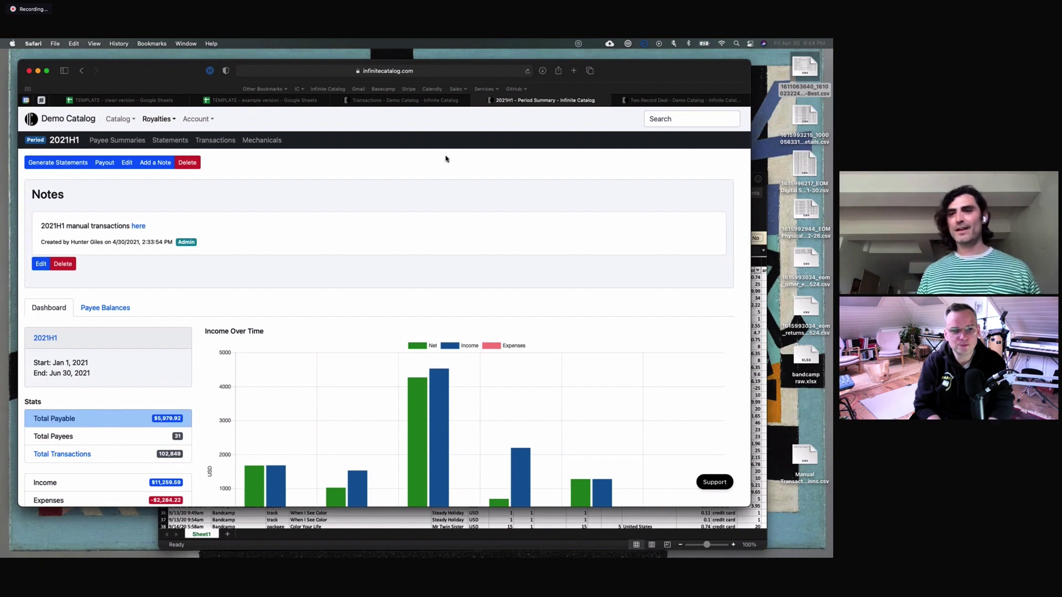
pyautogui.scroll(-2, 430, 199)
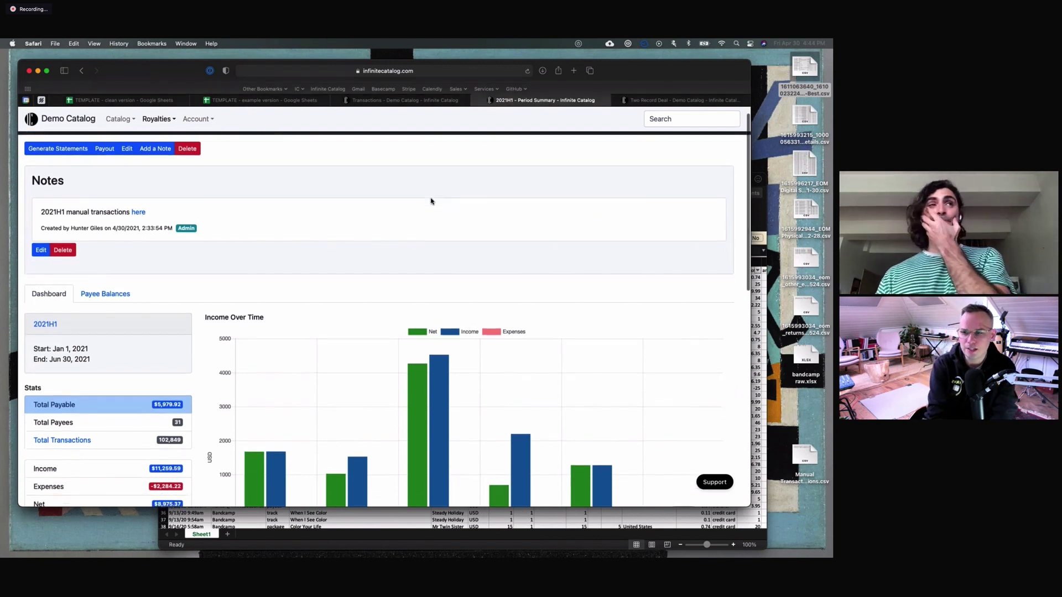
pyautogui.scroll(-1, 179, 309)
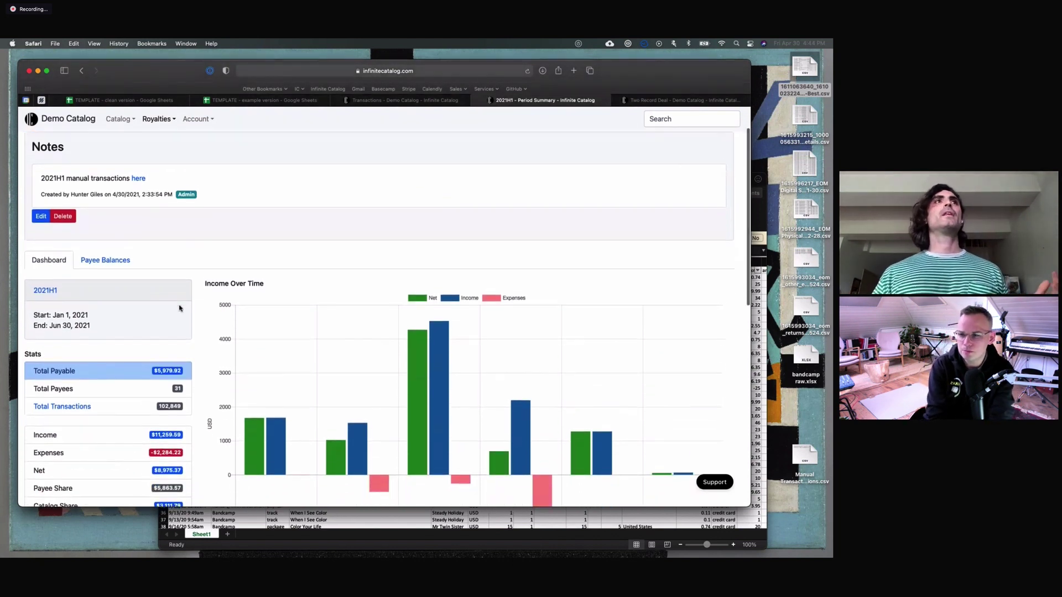
pyautogui.scroll(-1, 162, 298)
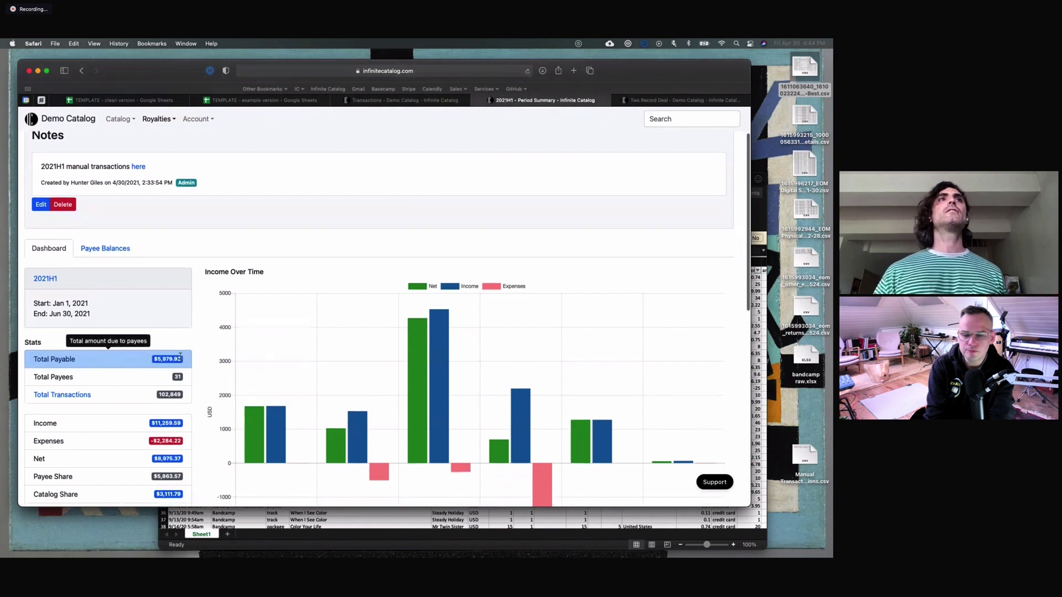
pyautogui.scroll(-1, 189, 341)
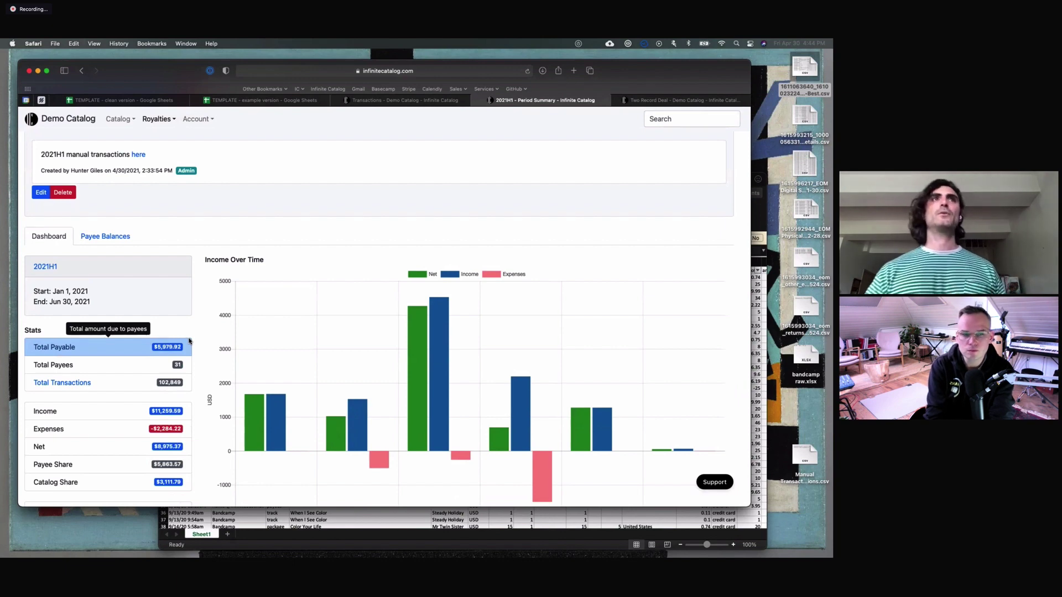
pyautogui.scroll(-3, 188, 341)
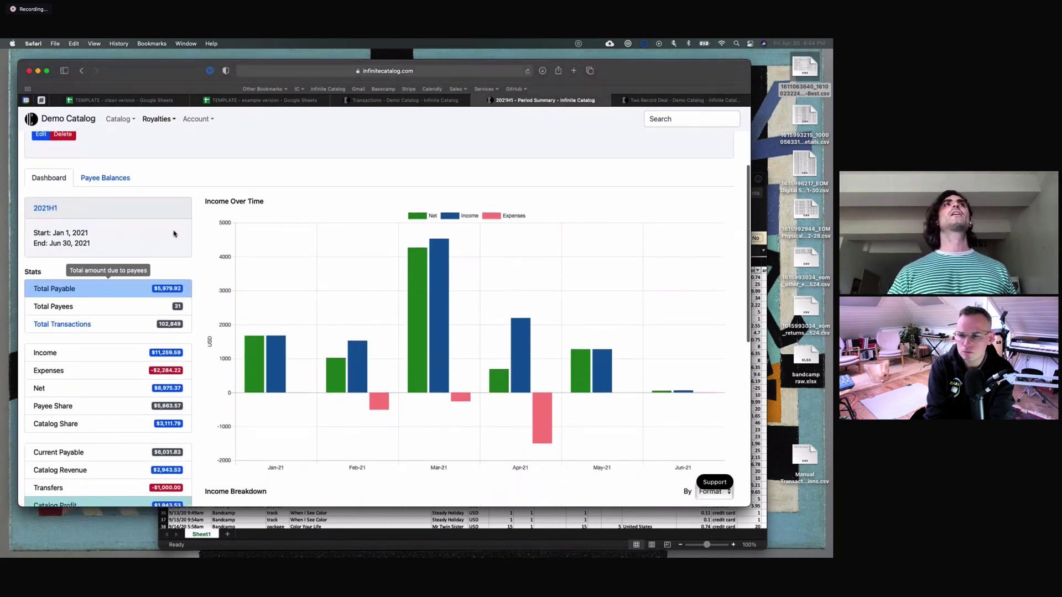
# Step: Check the Payee Balances of the 2021H1 period and return to its dashboard
pyautogui.click(131, 186)
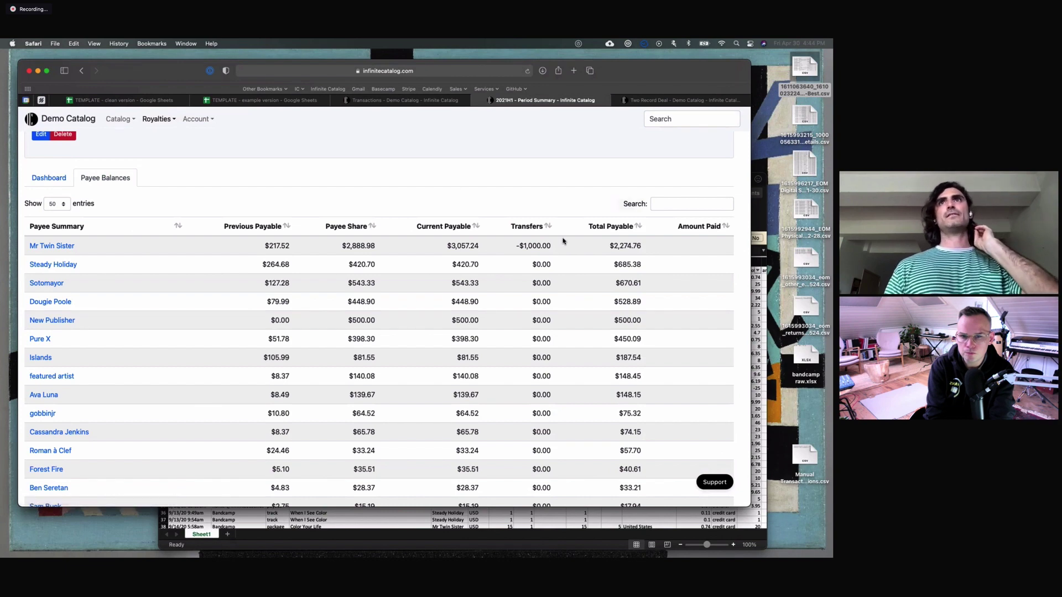
pyautogui.click(58, 181)
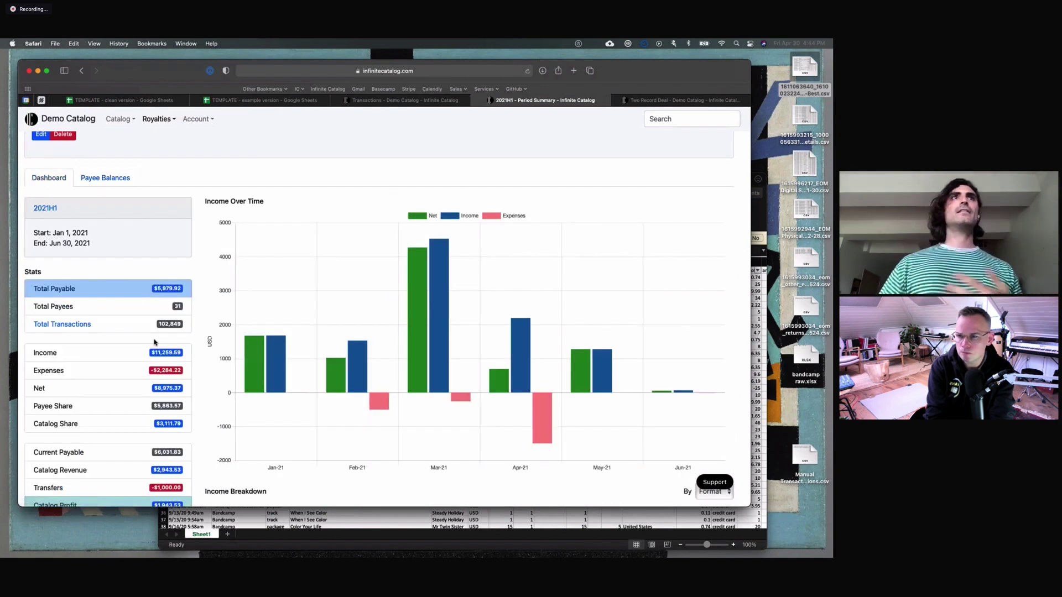
pyautogui.scroll(3, 154, 343)
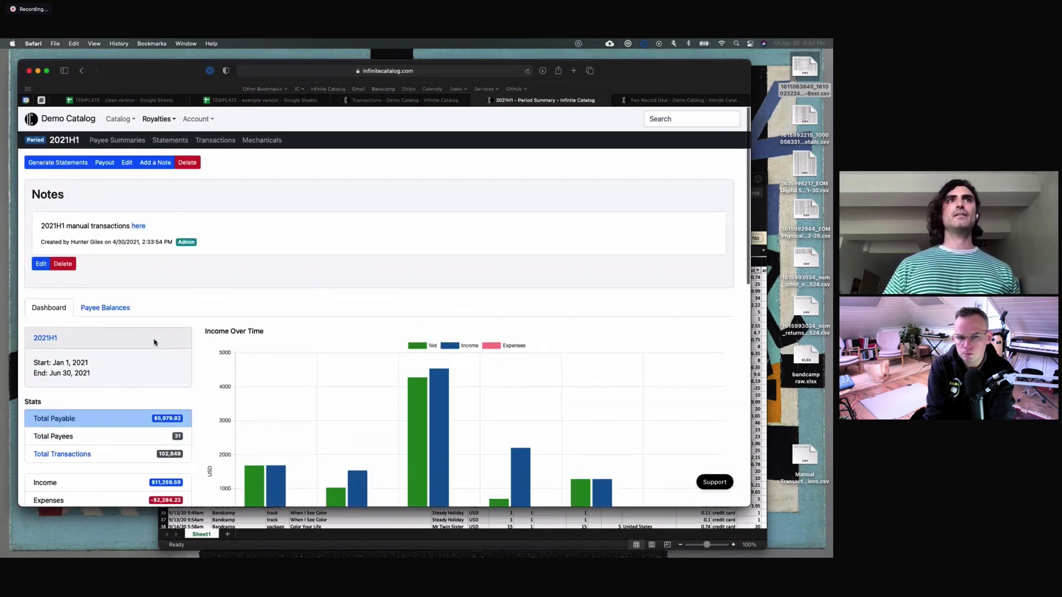
# Step: Highlight the 2021H1 period's start and end dates, and check the explanation of its Total Payable stat
pyautogui.tripleClick(93, 367)
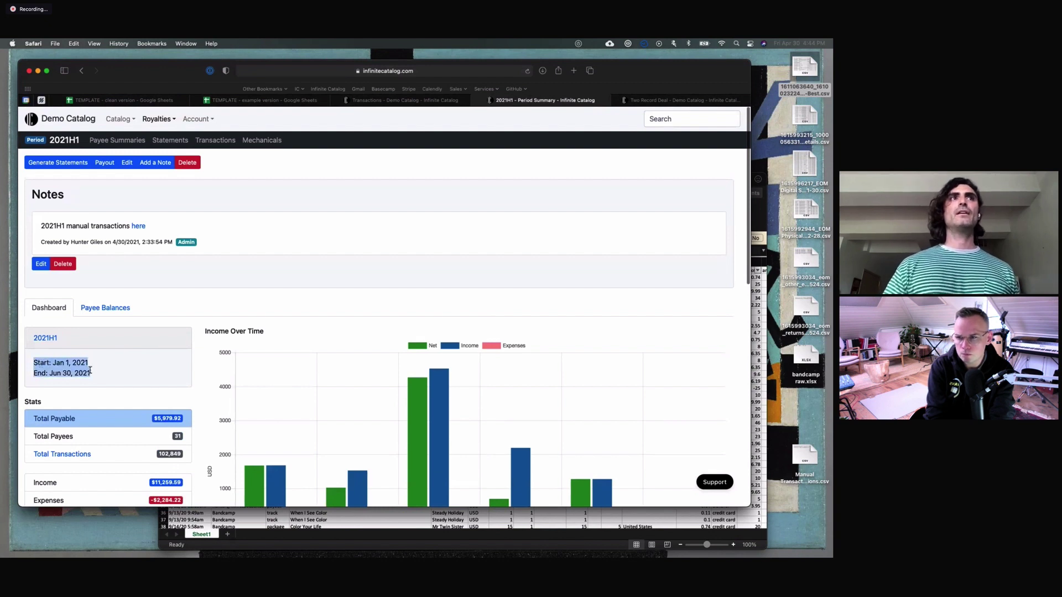
pyautogui.click(54, 366)
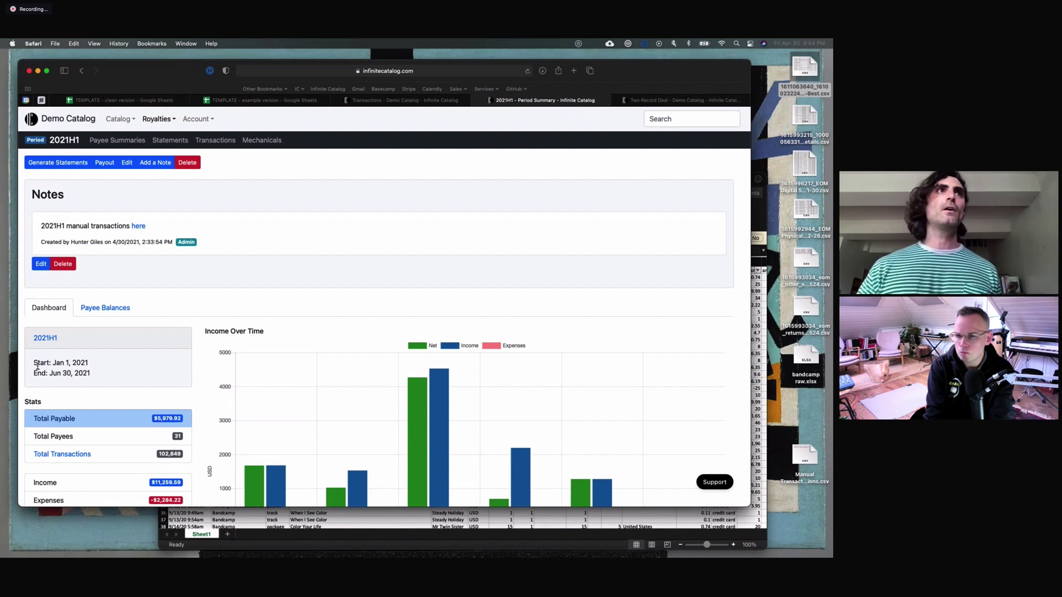
pyautogui.moveTo(35, 364); pyautogui.dragTo(87, 379)
pyautogui.click(86, 381)
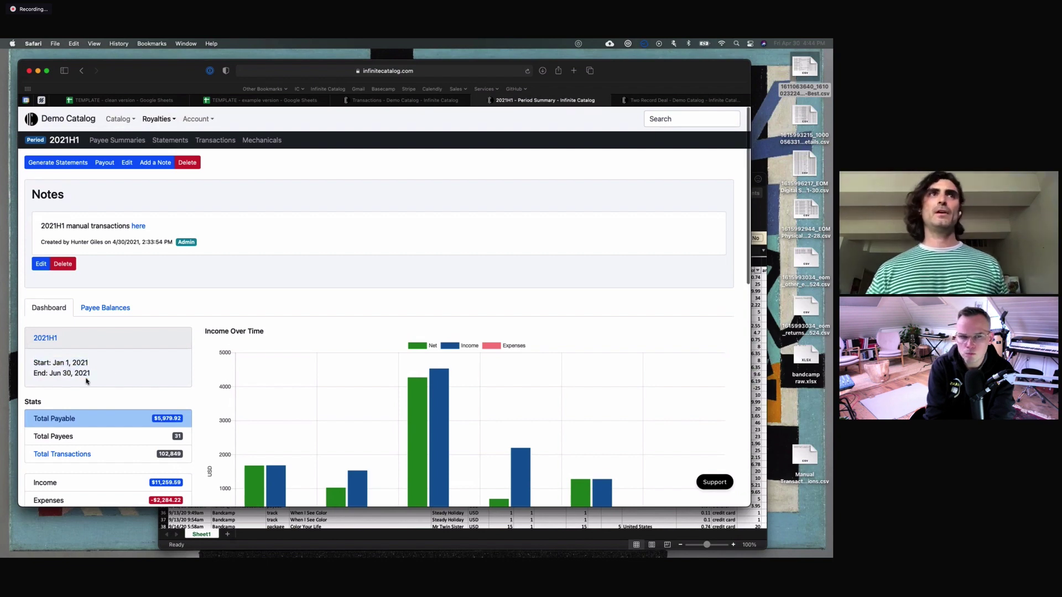
pyautogui.scroll(-1, 87, 381)
pyautogui.scroll(-2, 87, 381)
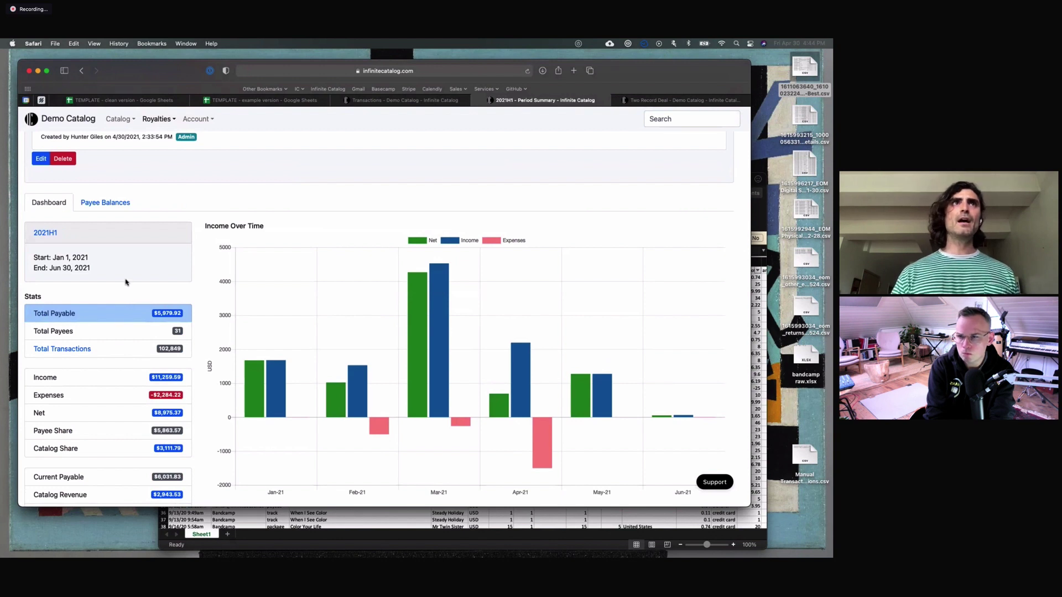
pyautogui.moveTo(165, 314)
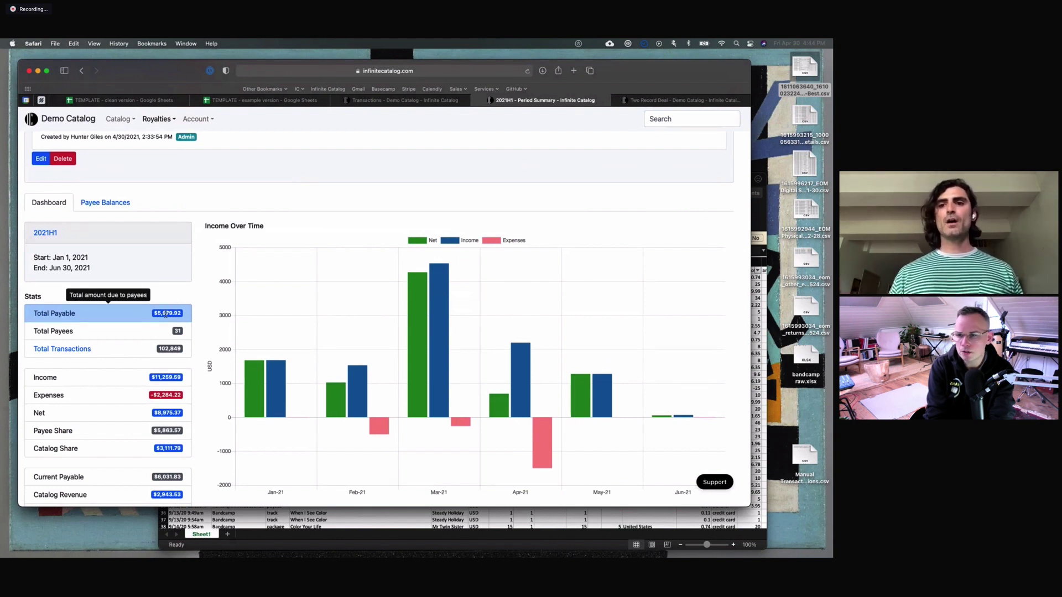
# Step: Open the manual transactions link from the 2021H1 note in a new tab and glance at the bulk creation page
pyautogui.scroll(4, 165, 314)
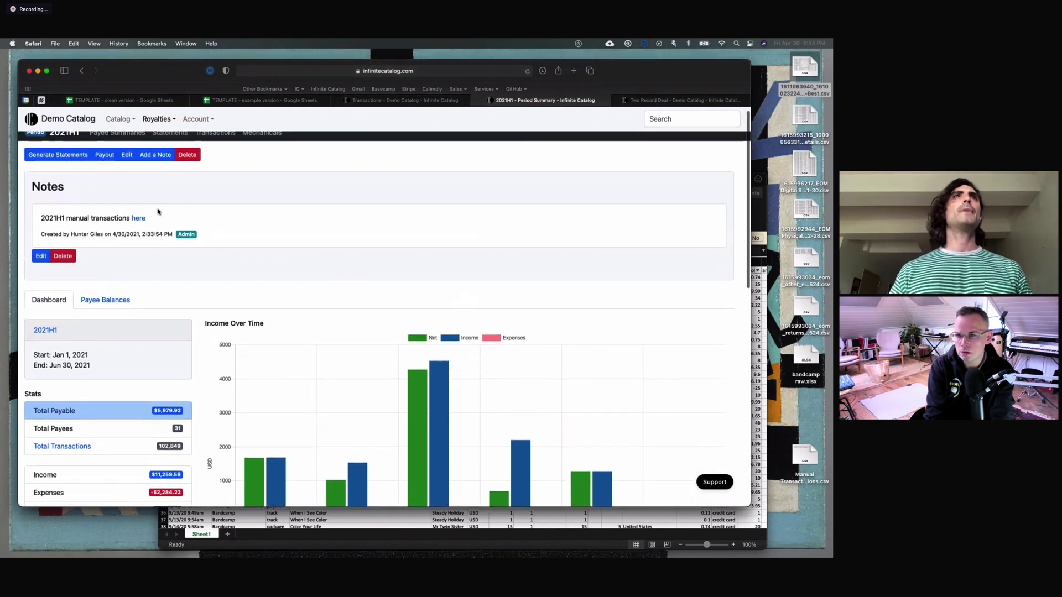
pyautogui.keyDown('super'); pyautogui.click(138, 218); pyautogui.keyUp('super')
pyautogui.click(357, 100)
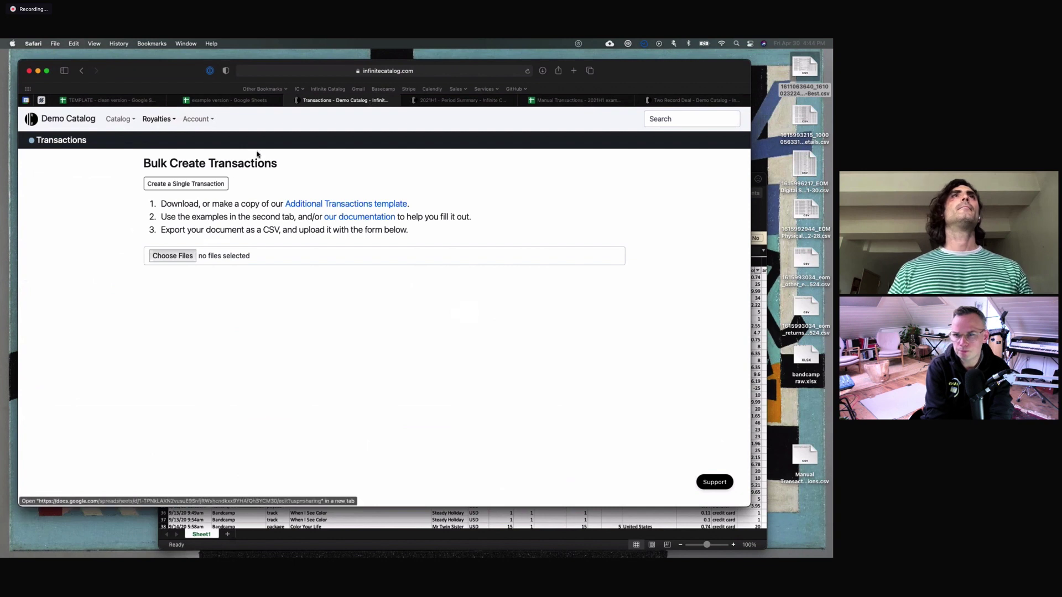
pyautogui.click(459, 100)
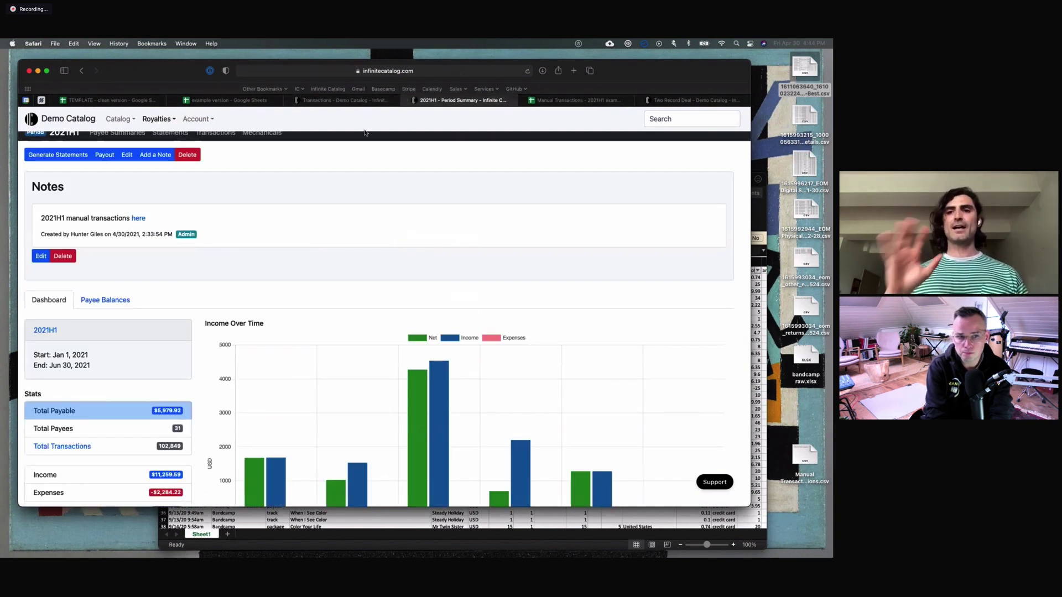
# Step: Open the Additional Transactions template from the bulk creation page, and compare it with the Manual Transactions - 2021H1 example spreadsheet
pyautogui.click(339, 106)
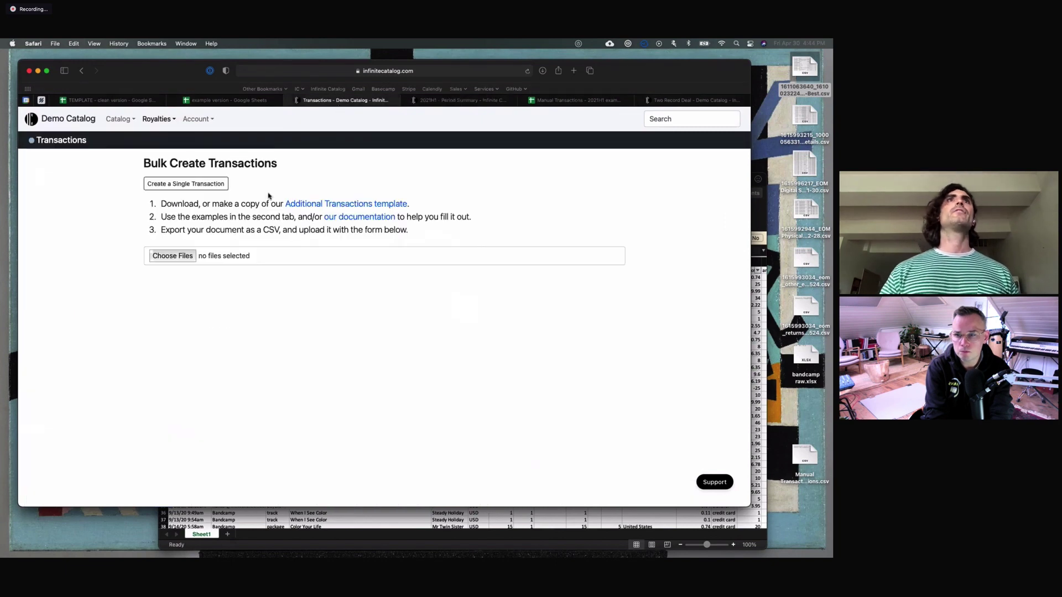
pyautogui.click(338, 205)
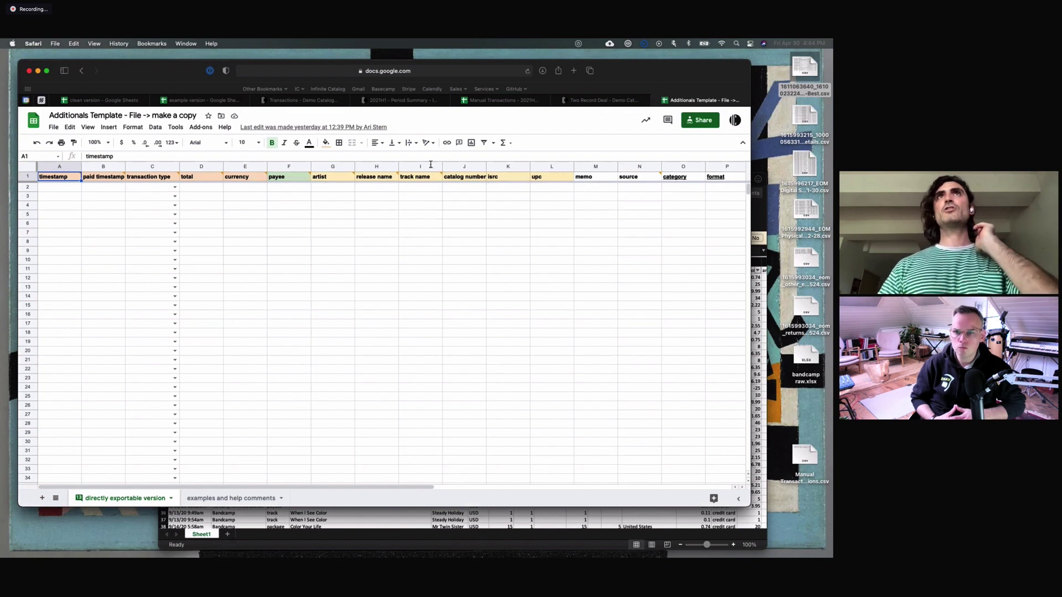
pyautogui.click(499, 102)
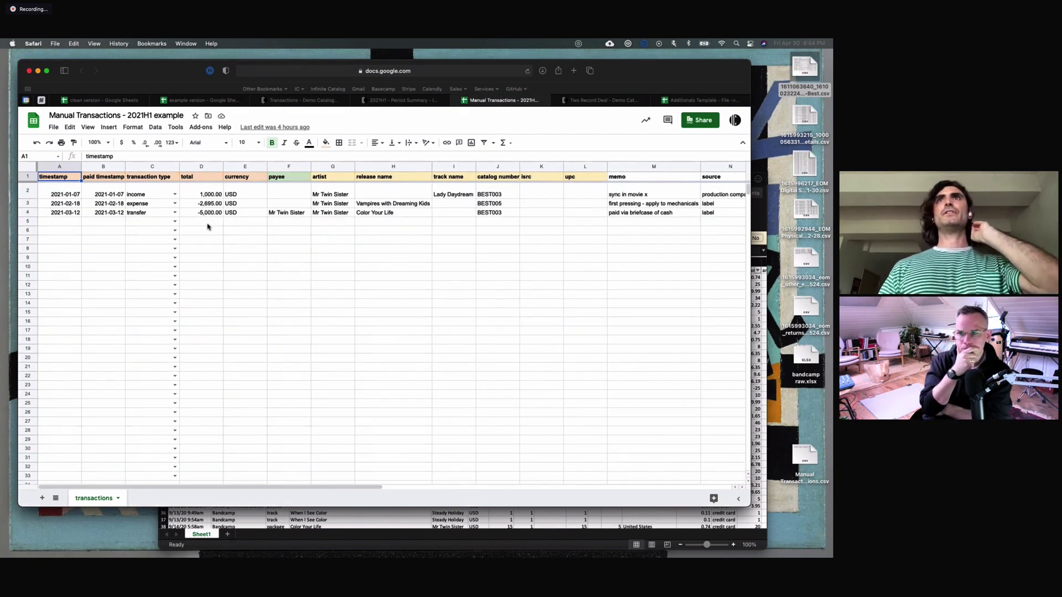
# Step: Show the download formats available for the Manual Transactions - 2021H1 example spreadsheet, and close them without exporting
pyautogui.click(55, 128)
pyautogui.moveTo(89, 242)
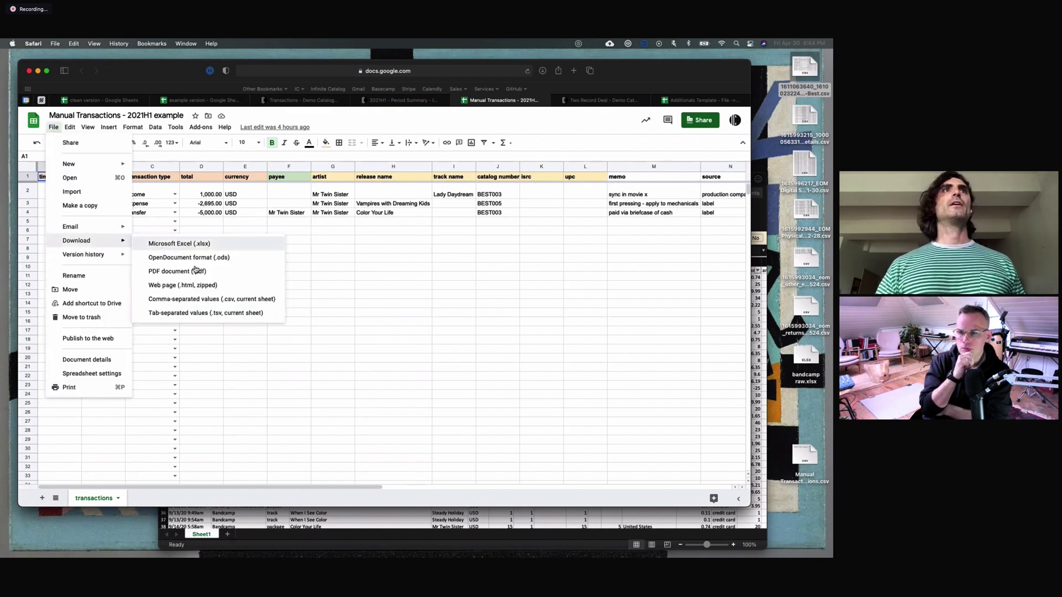
pyautogui.click(365, 294)
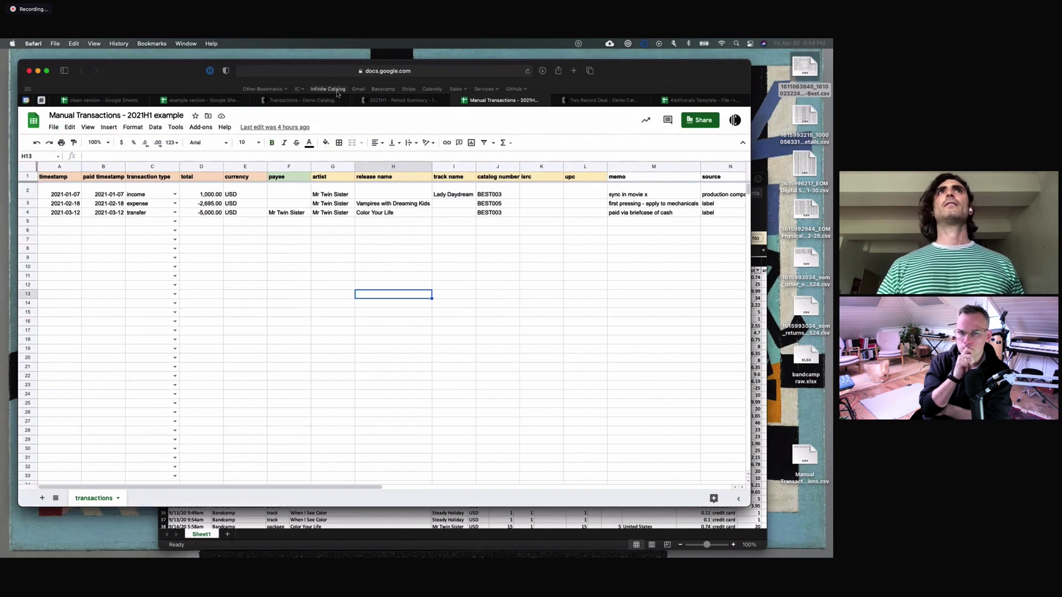
# Step: Upload the Manual Transactions CSV file from the desktop to the Bulk Create Transactions page and submit the import
pyautogui.click(300, 102)
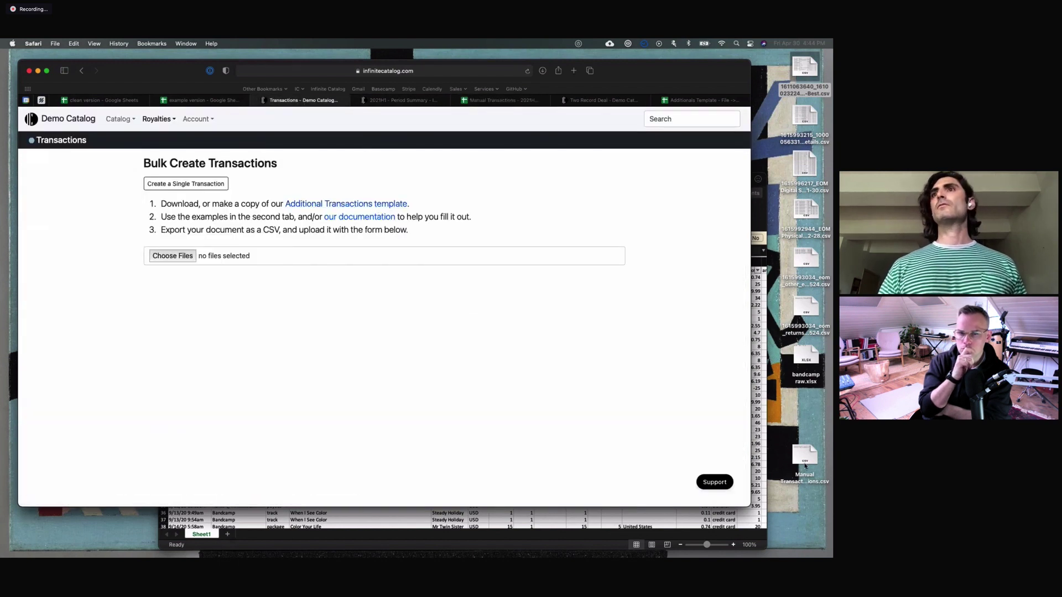
pyautogui.moveTo(805, 467); pyautogui.dragTo(175, 259)
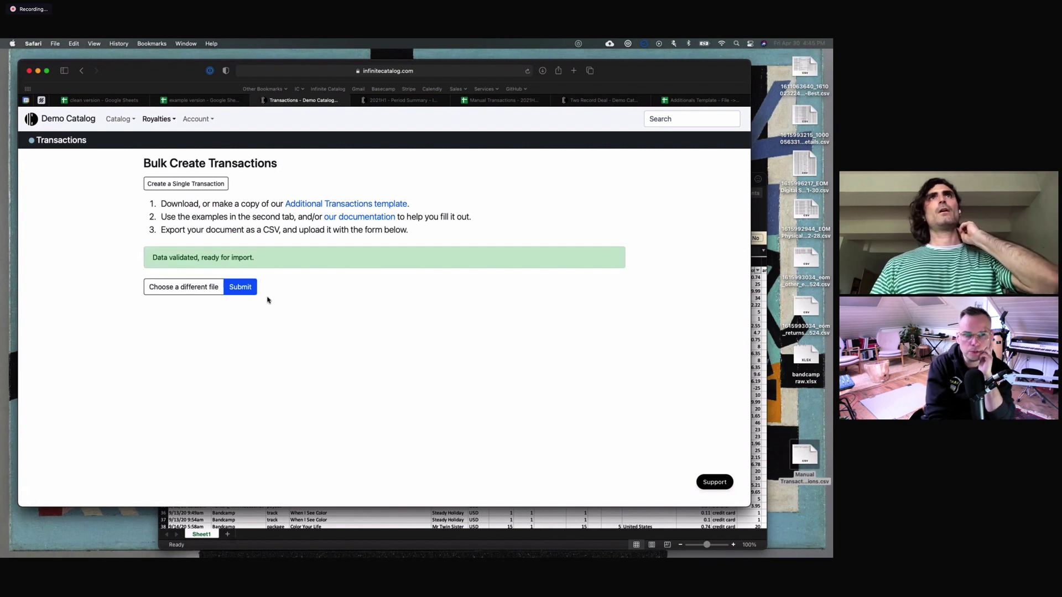
pyautogui.click(246, 287)
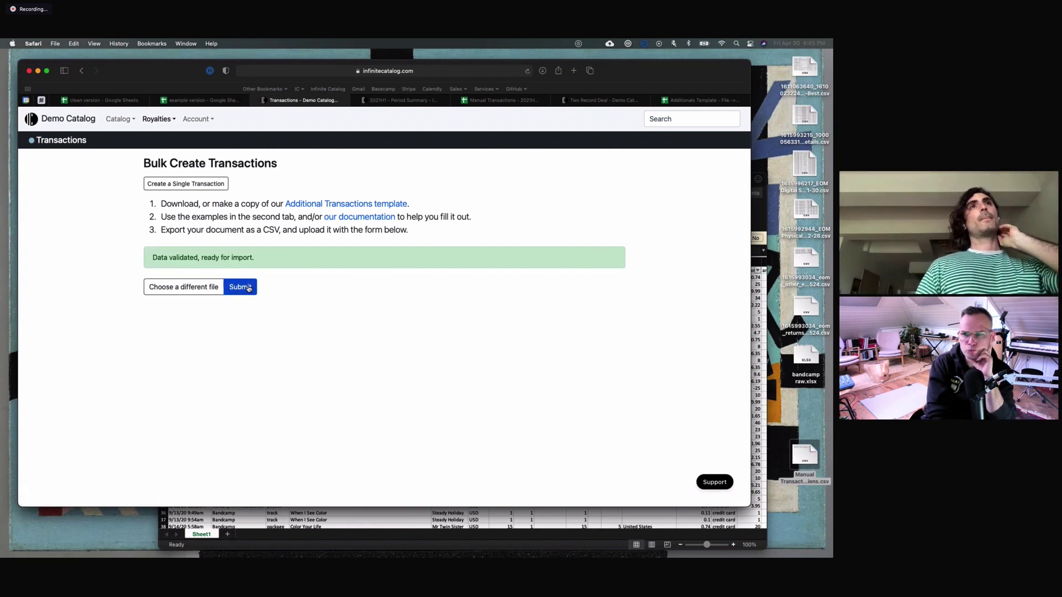
pyautogui.click(249, 287)
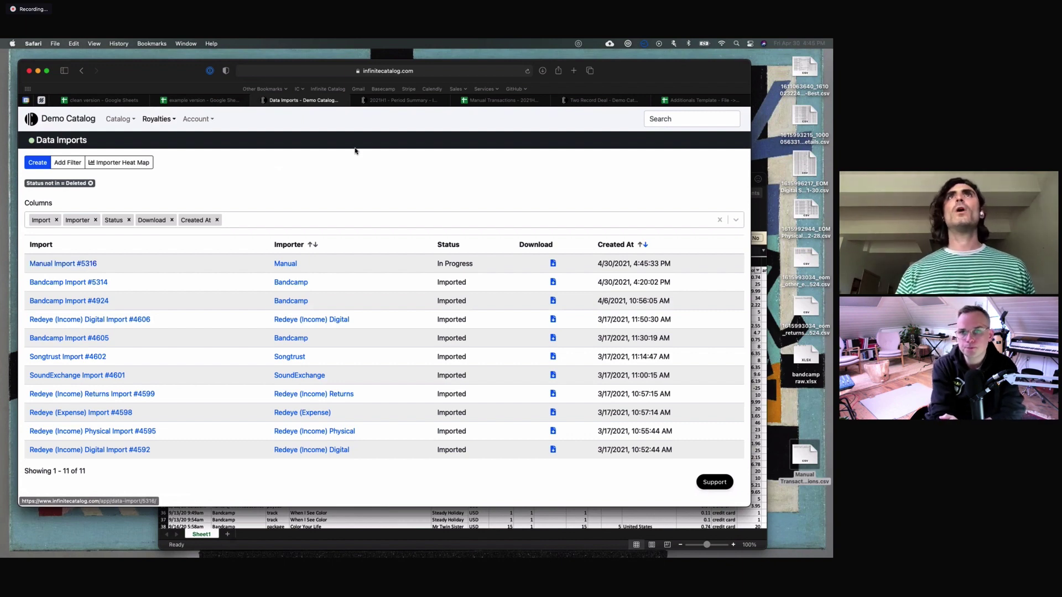
# Step: Glance at the example spreadsheet and 2021H1 summary, and check the transactions of the new Manual import in the Data Imports list
pyautogui.click(479, 103)
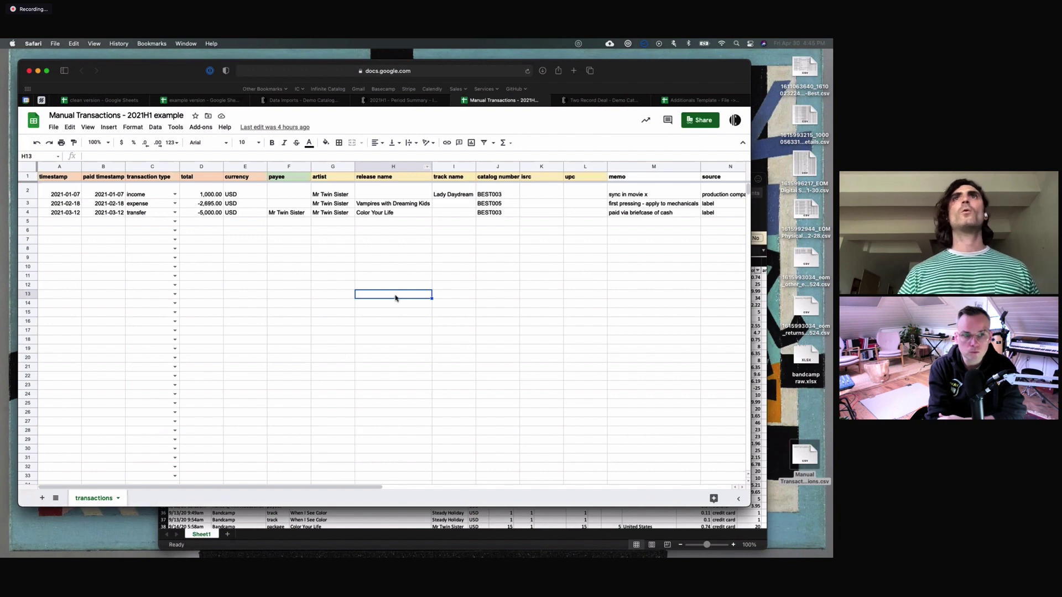
pyautogui.click(355, 100)
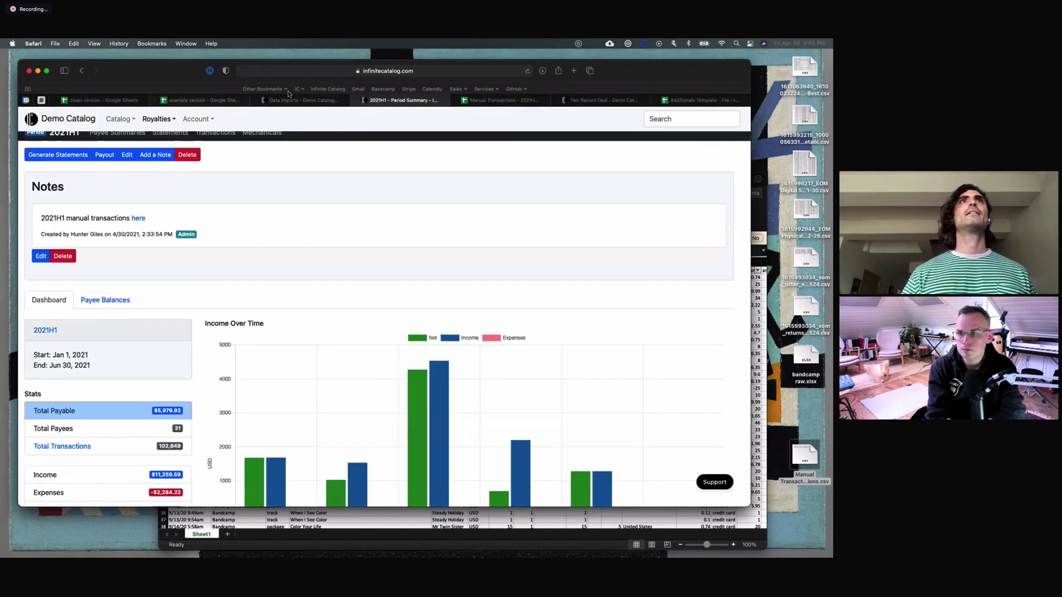
pyautogui.click(292, 101)
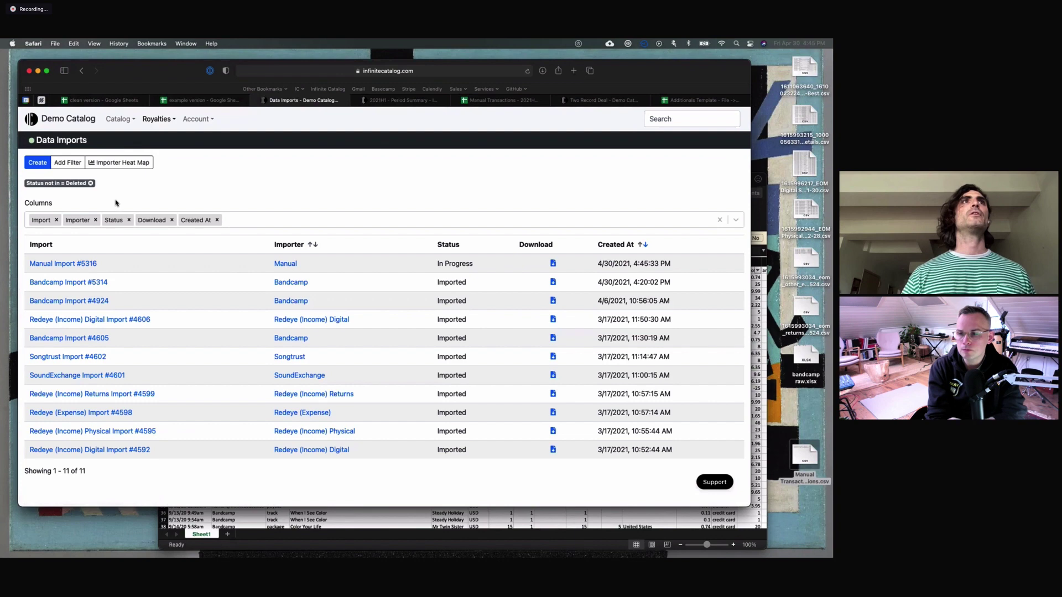
pyautogui.click(81, 266)
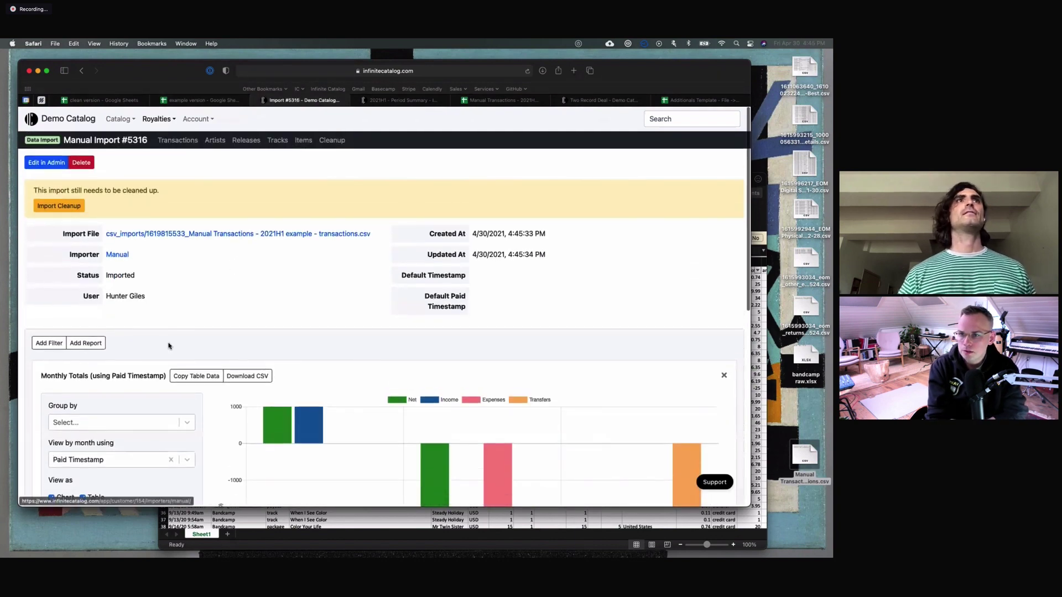
pyautogui.click(177, 140)
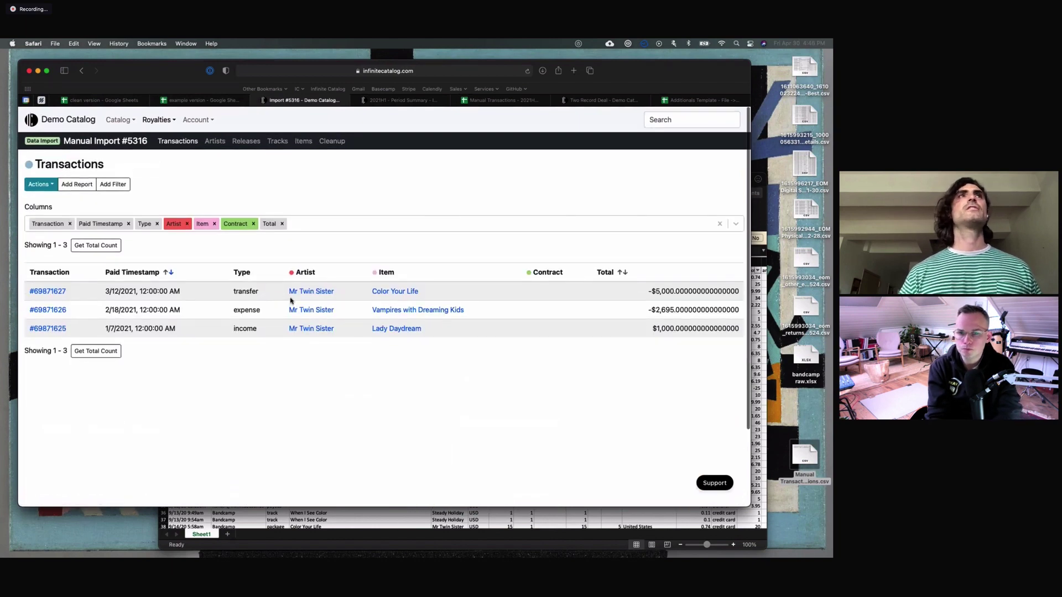
# Step: Open the manual import's cleanup and assign all three Mr Twin Sister items to their suggested matches
pyautogui.click(134, 143)
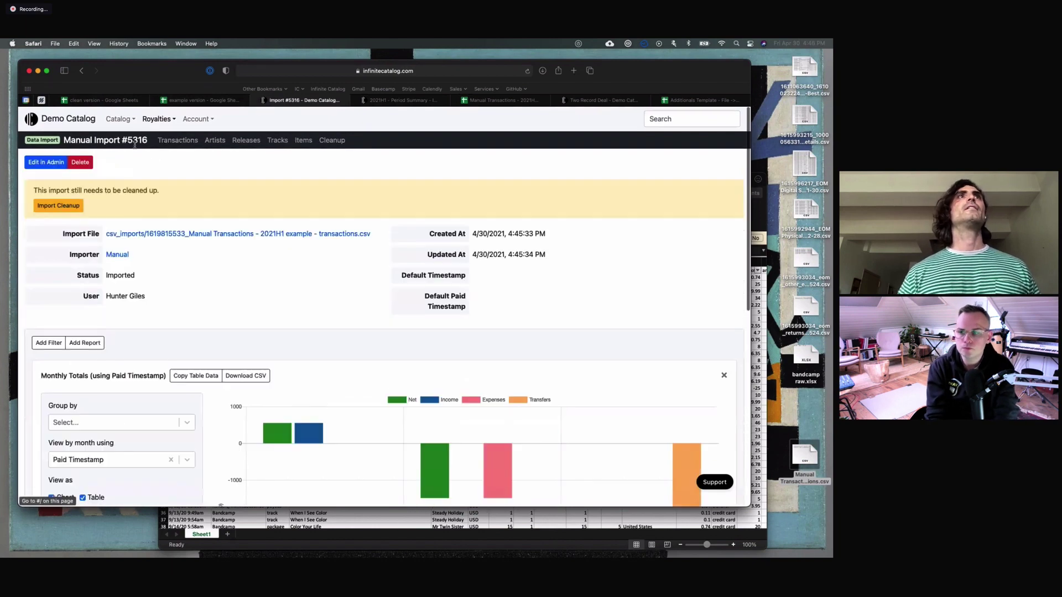
pyautogui.click(72, 213)
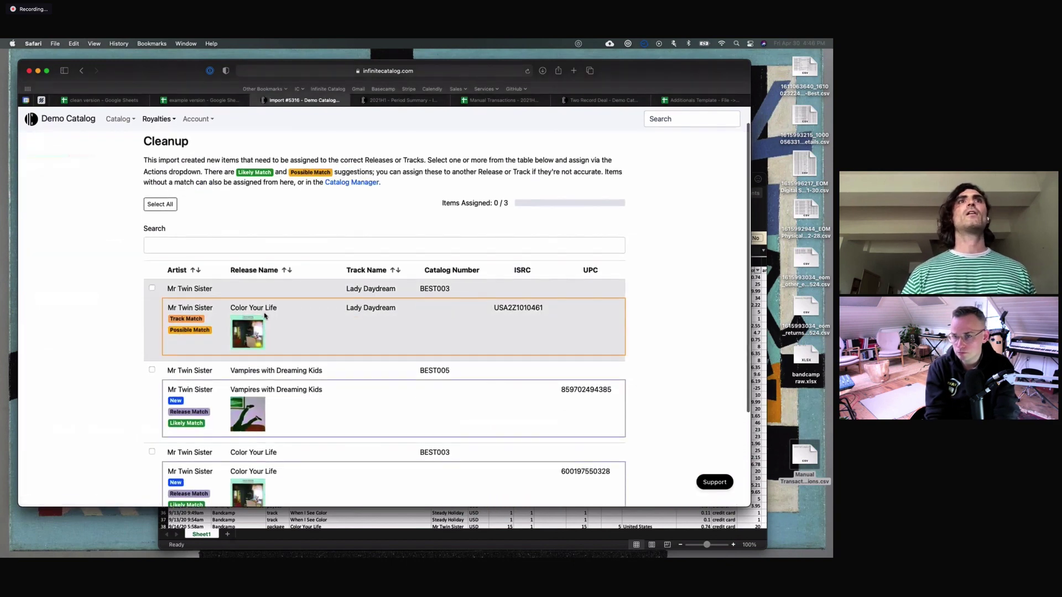
pyautogui.scroll(-3, 387, 304)
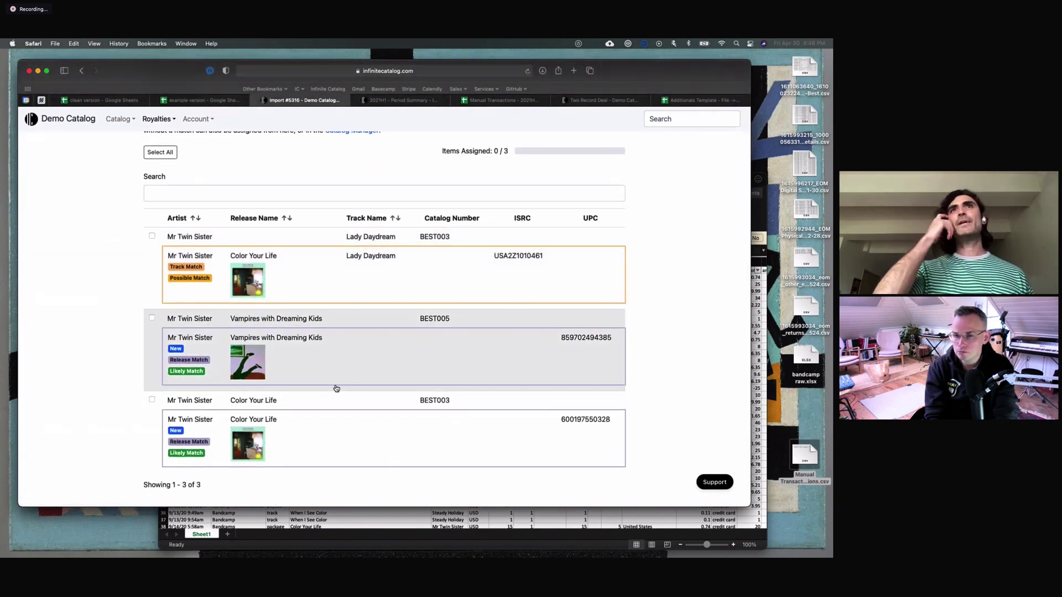
pyautogui.scroll(1, 336, 388)
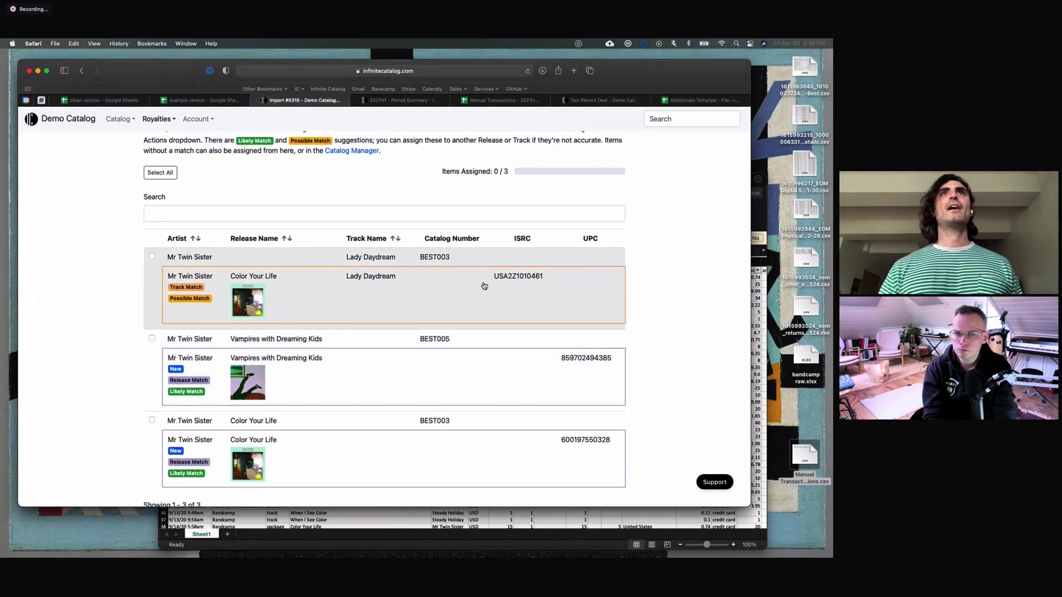
pyautogui.click(451, 302)
pyautogui.click(408, 363)
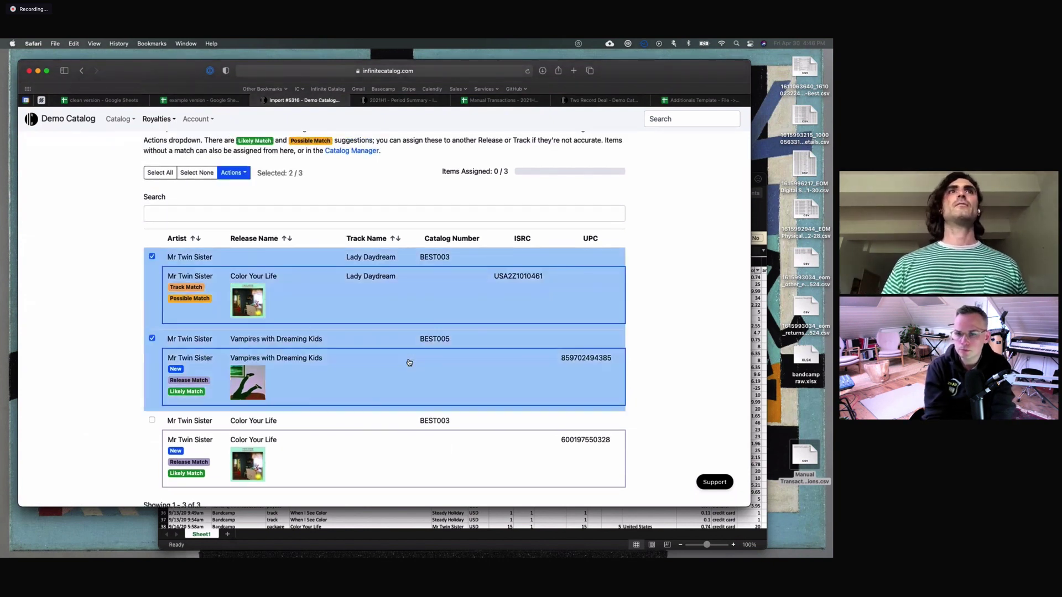
pyautogui.click(403, 429)
pyautogui.scroll(-1, 266, 394)
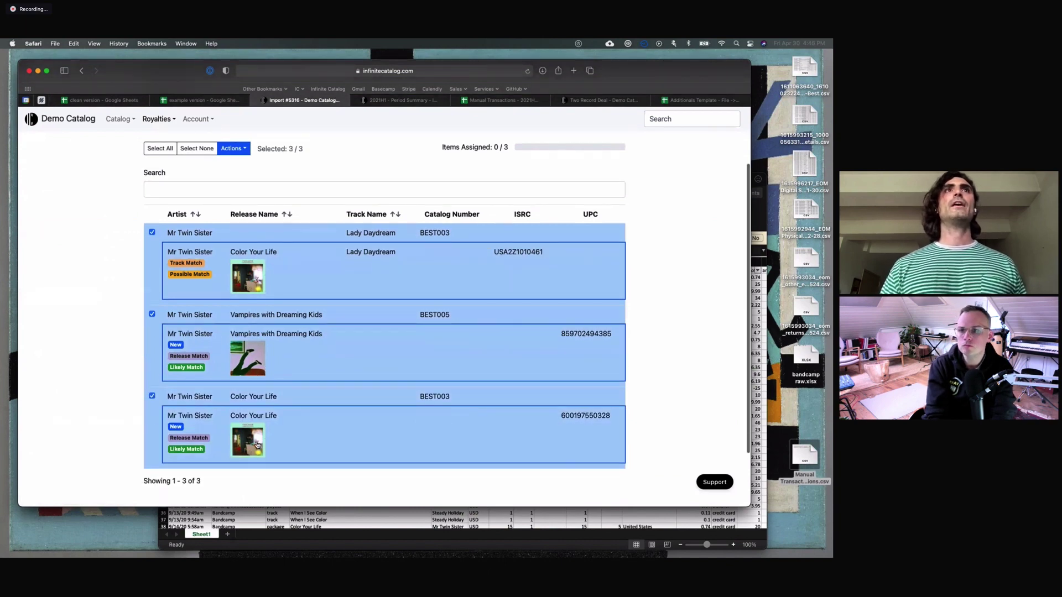
pyautogui.scroll(2, 280, 356)
pyautogui.click(239, 186)
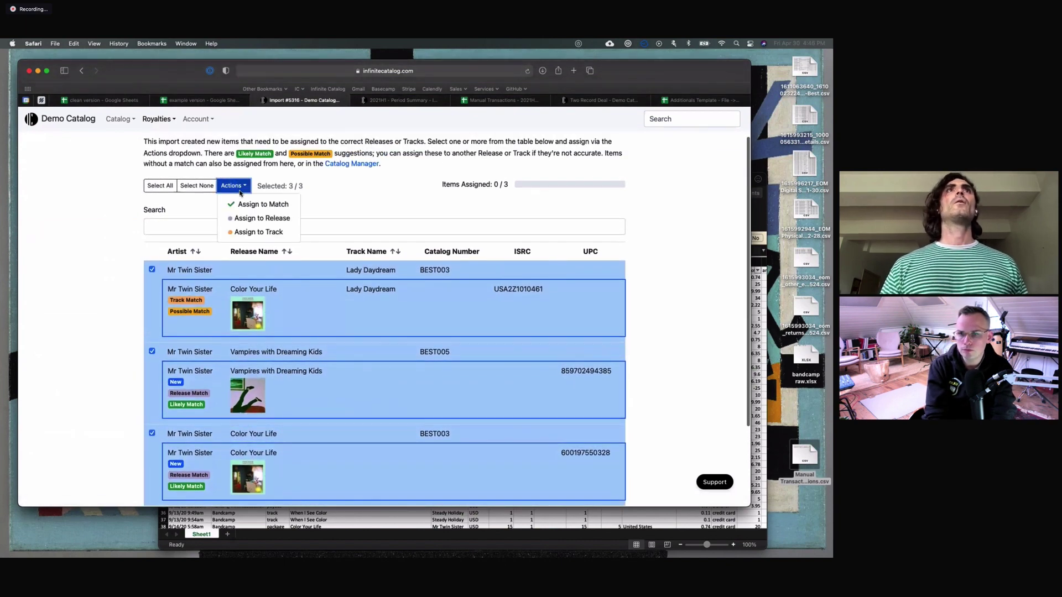
pyautogui.click(240, 207)
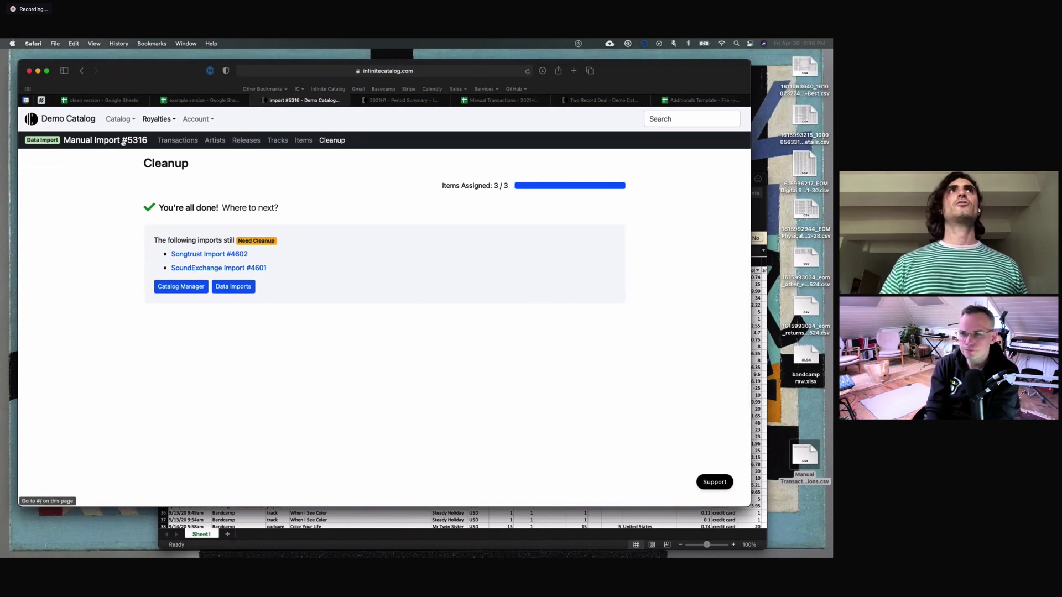
# Step: Reload the 2021H1 period summary and compare its updated stats with the transfer total in the example spreadsheet
pyautogui.click(399, 104)
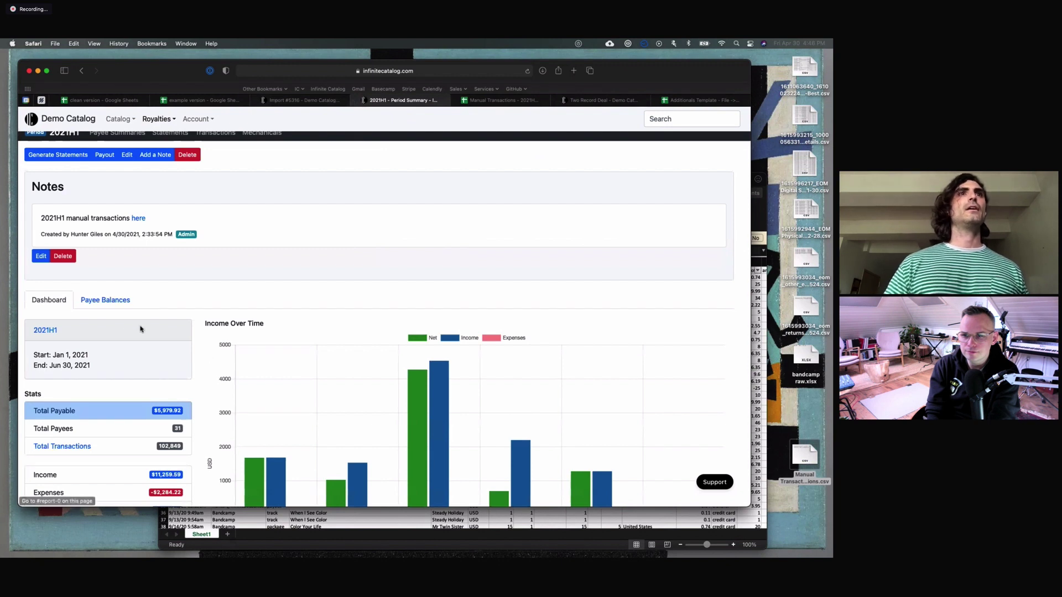
pyautogui.press('super+r')
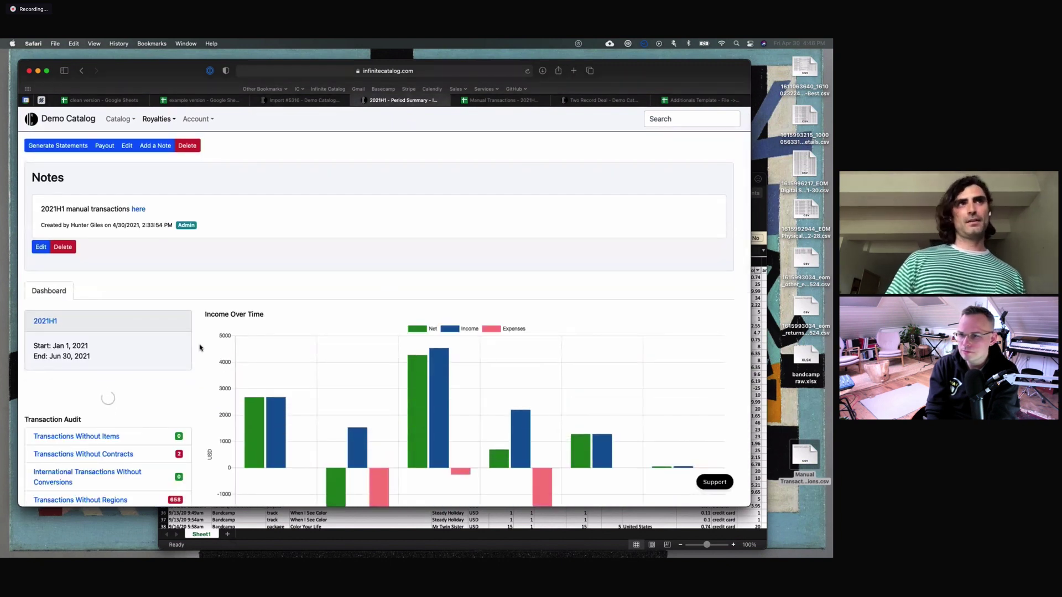
pyautogui.scroll(-1, 186, 382)
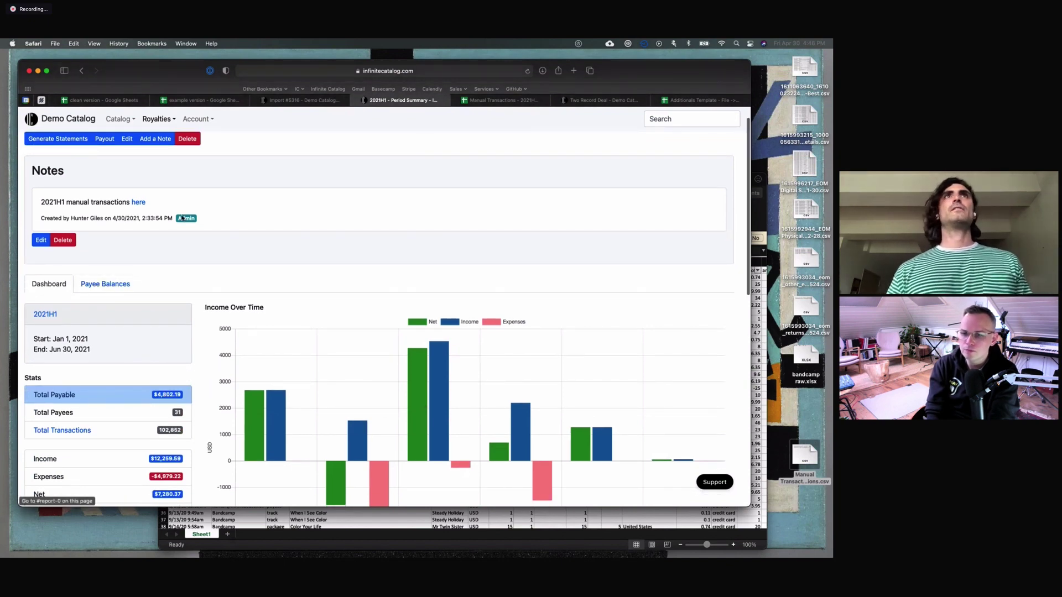
pyautogui.click(501, 100)
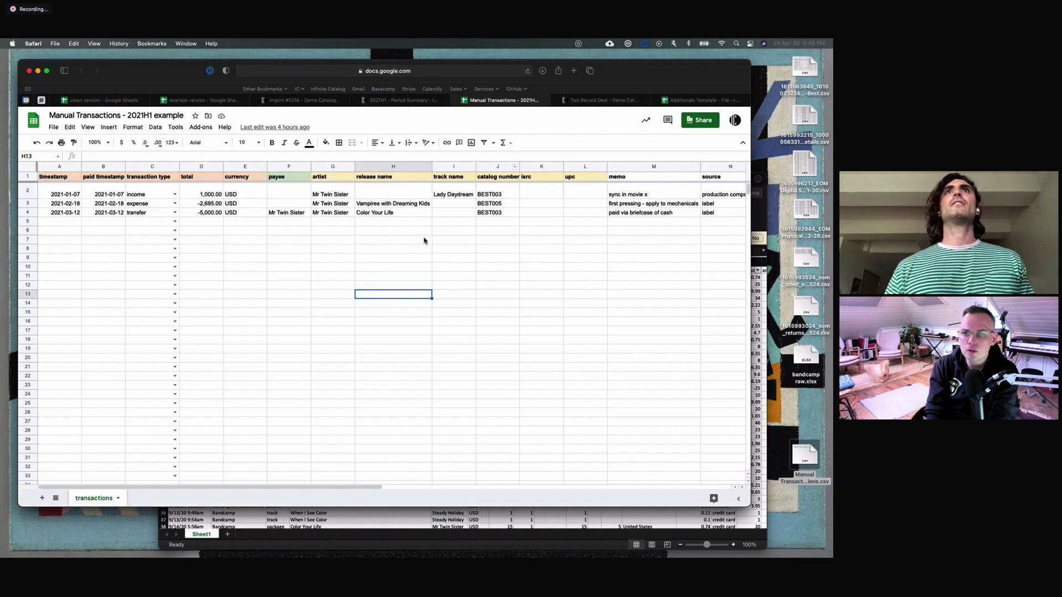
pyautogui.click(215, 213)
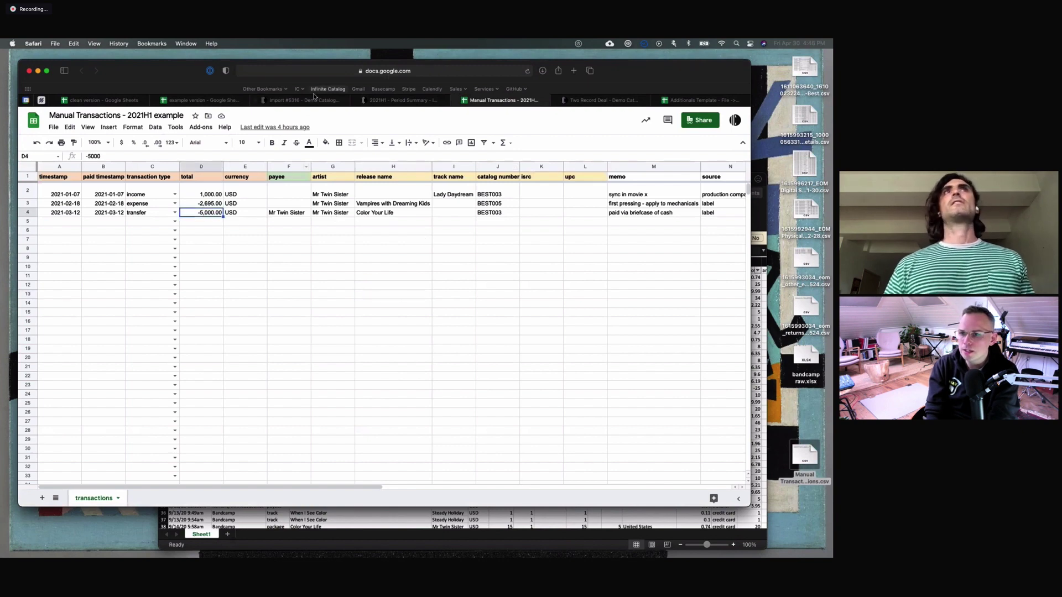
# Step: Return to the 2021H1 period summary and check its Payee Balances
pyautogui.click(393, 101)
pyautogui.scroll(-3, 143, 281)
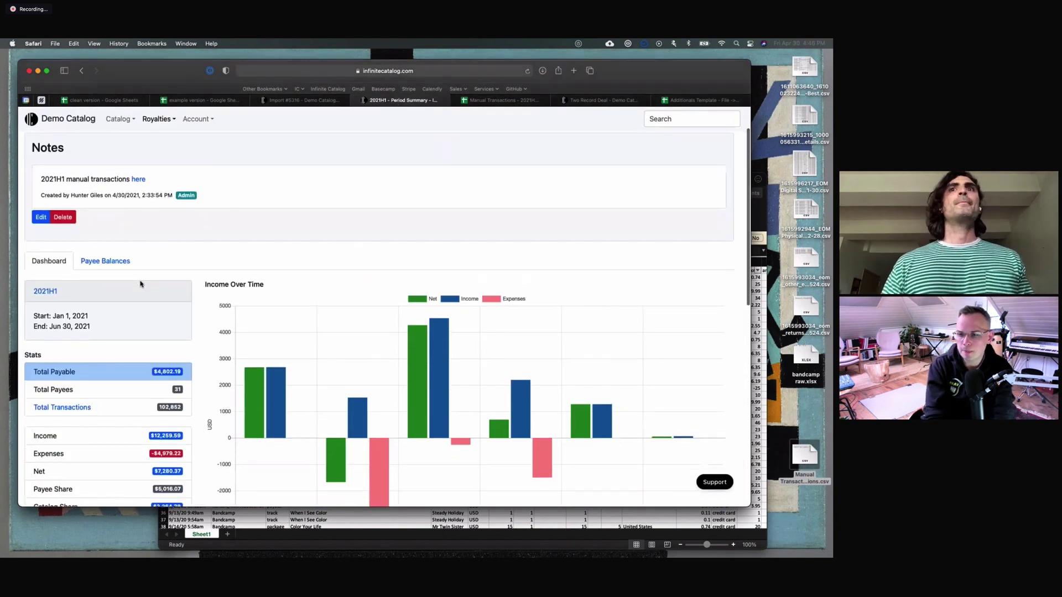
pyautogui.click(132, 232)
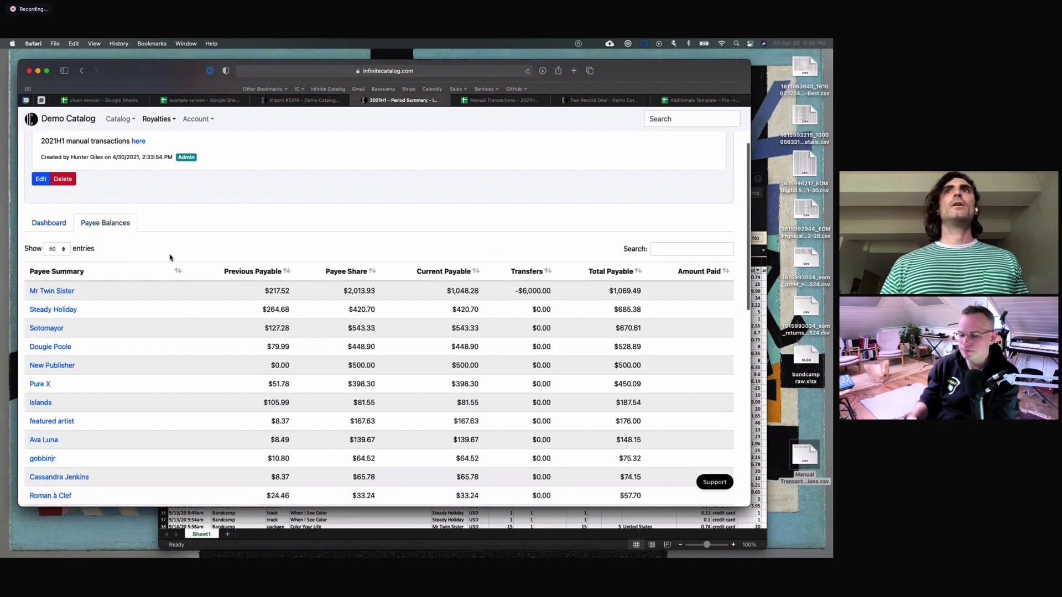
# Step: Point out the manual transactions note and its Admin label in the 2021H1 period's notes
pyautogui.scroll(3, 170, 258)
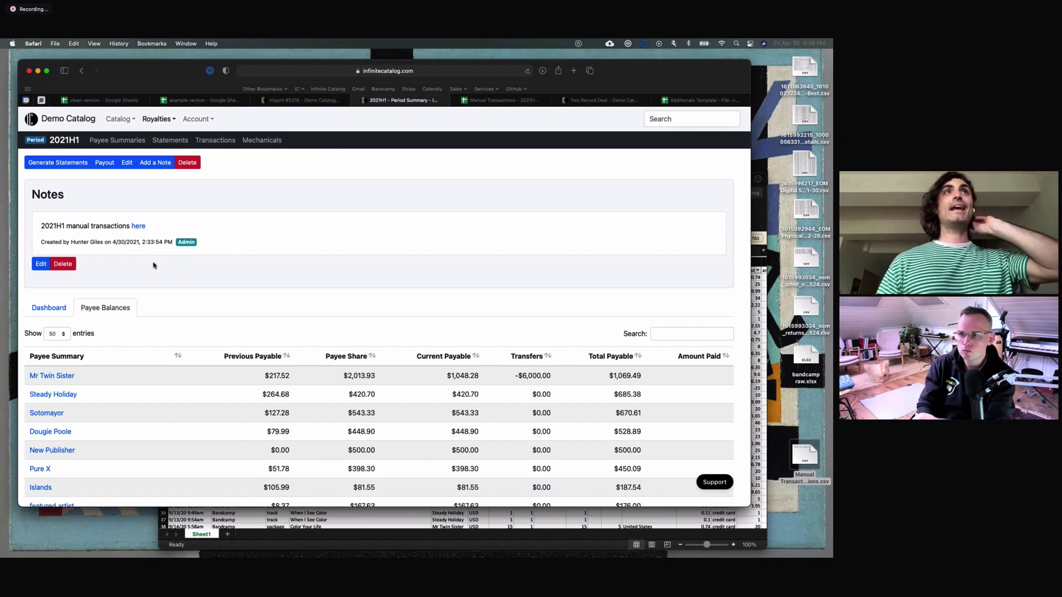
pyautogui.doubleClick(75, 229)
pyautogui.click(119, 194)
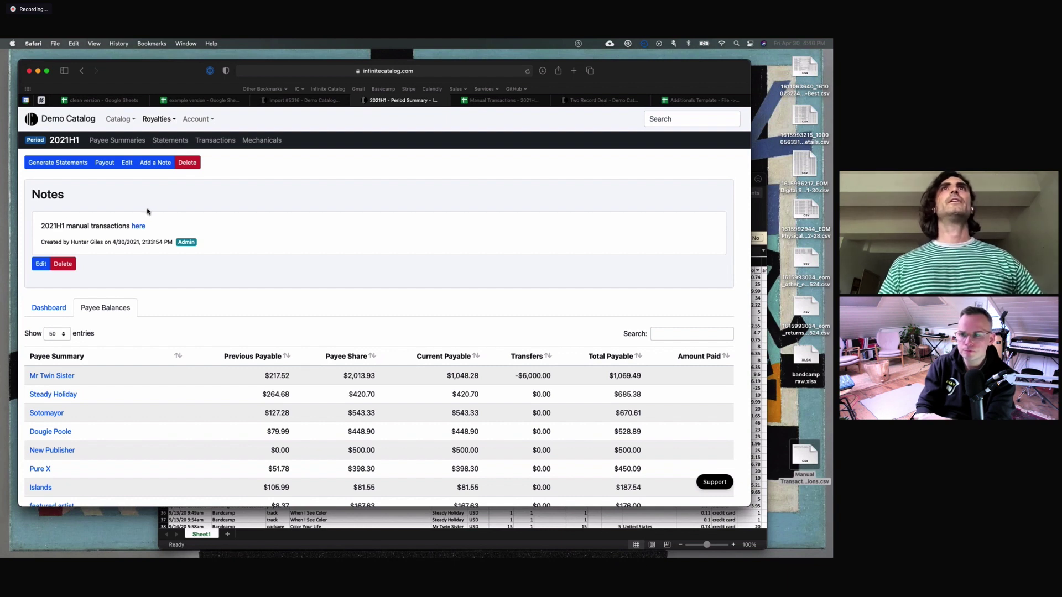
pyautogui.doubleClick(200, 245)
pyautogui.click(199, 245)
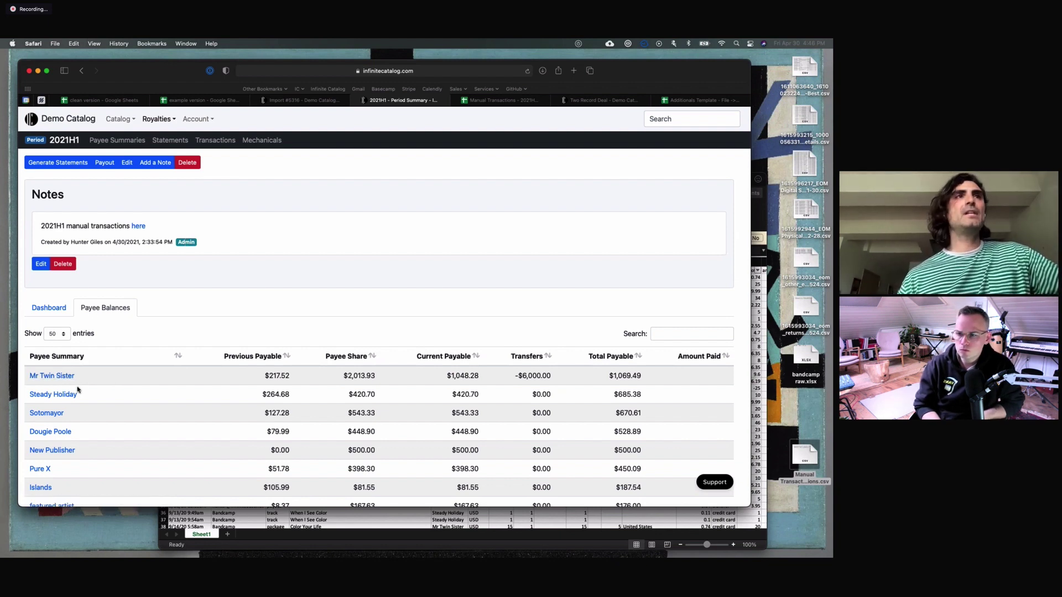
# Step: Open the Mr Twin Sister payee summary for 2021H1 and review its totals, ledger balances and payee-level note
pyautogui.click(63, 380)
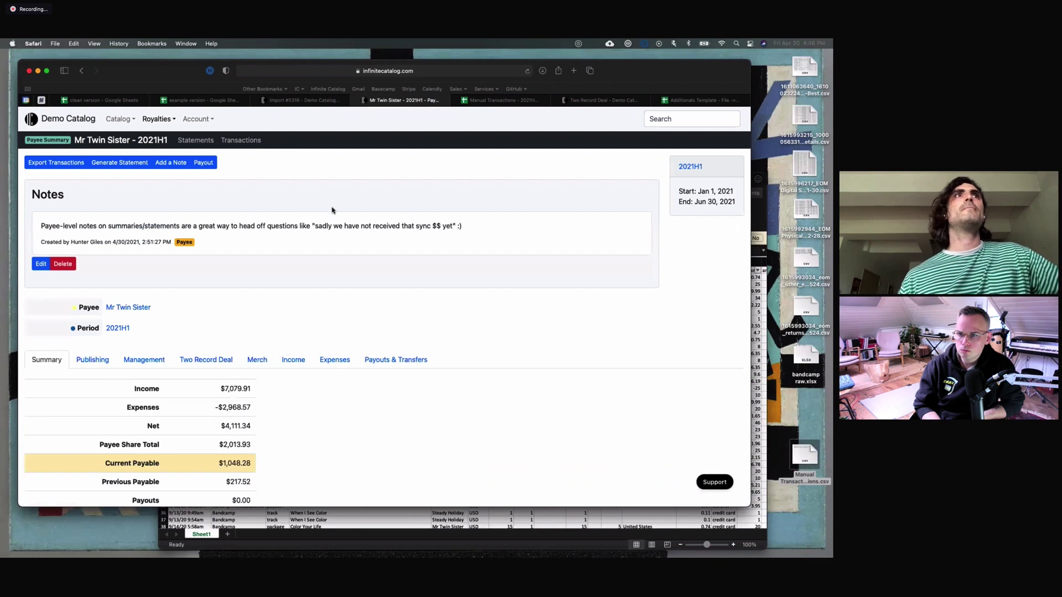
pyautogui.scroll(-3, 332, 210)
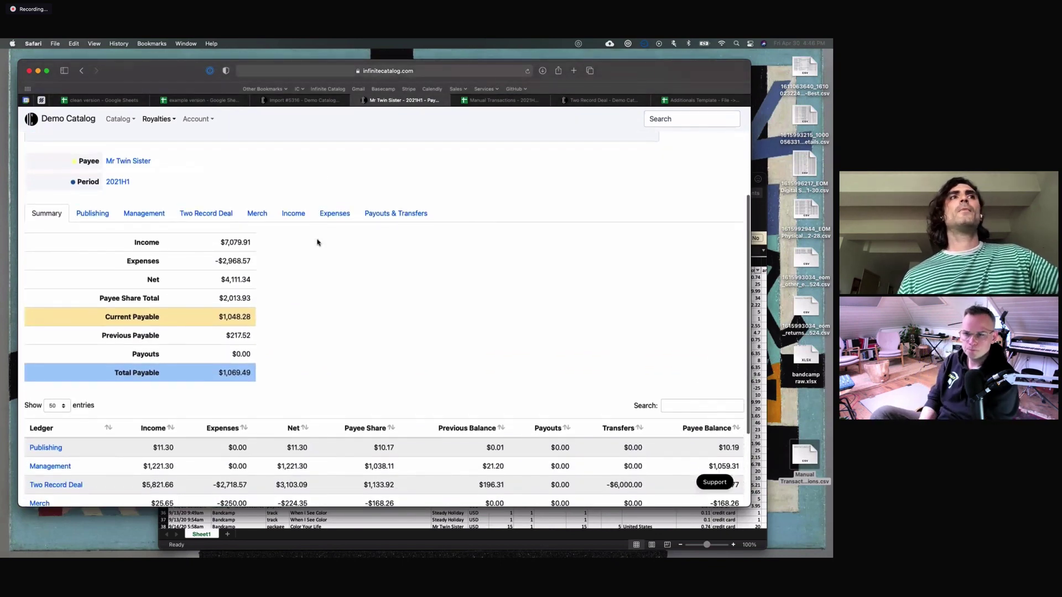
pyautogui.scroll(2, 318, 242)
pyautogui.scroll(2, 317, 242)
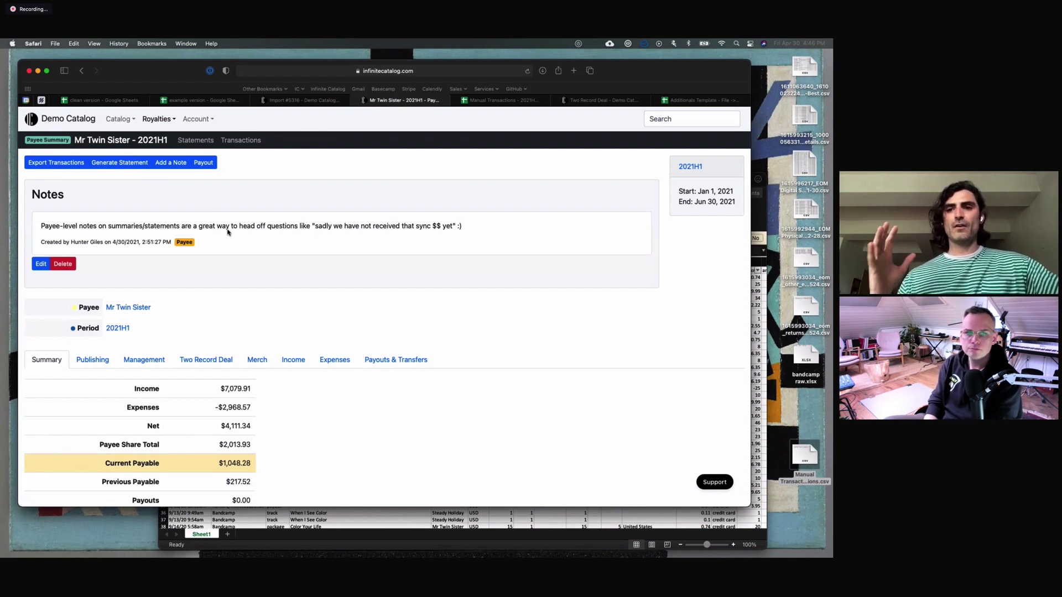
# Step: Highlight the period's start and end dates on the Mr Twin Sister payee summary
pyautogui.moveTo(680, 191); pyautogui.dragTo(735, 203)
pyautogui.click(703, 203)
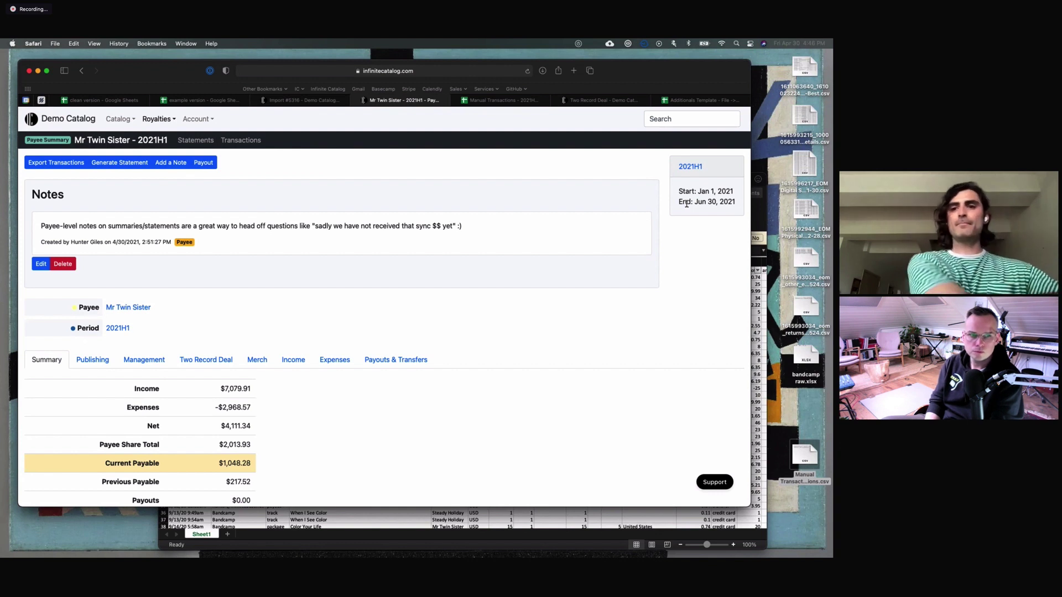
pyautogui.scroll(-1, 697, 206)
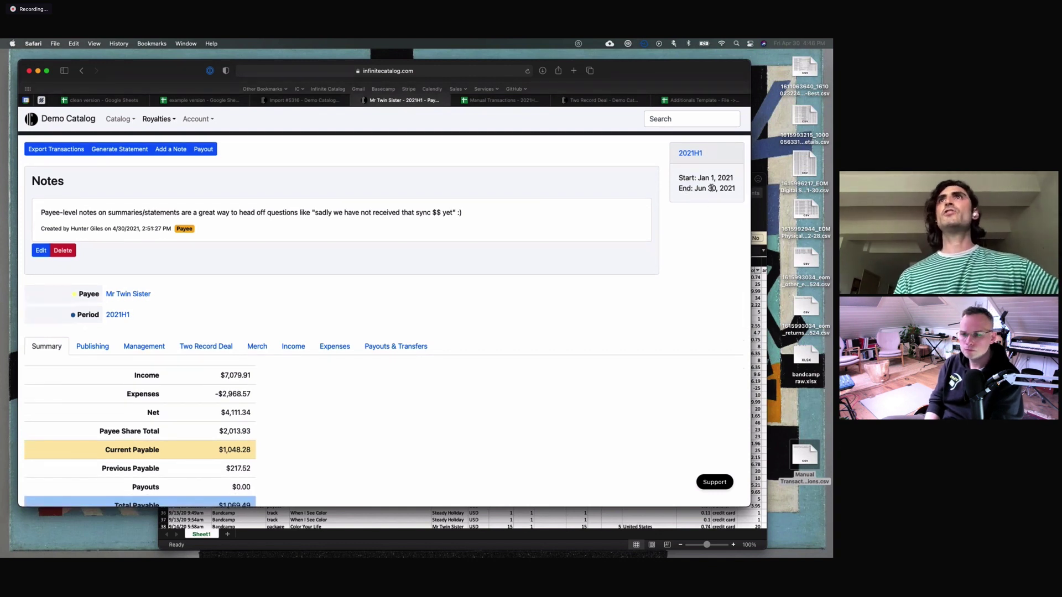
pyautogui.scroll(-1, 700, 206)
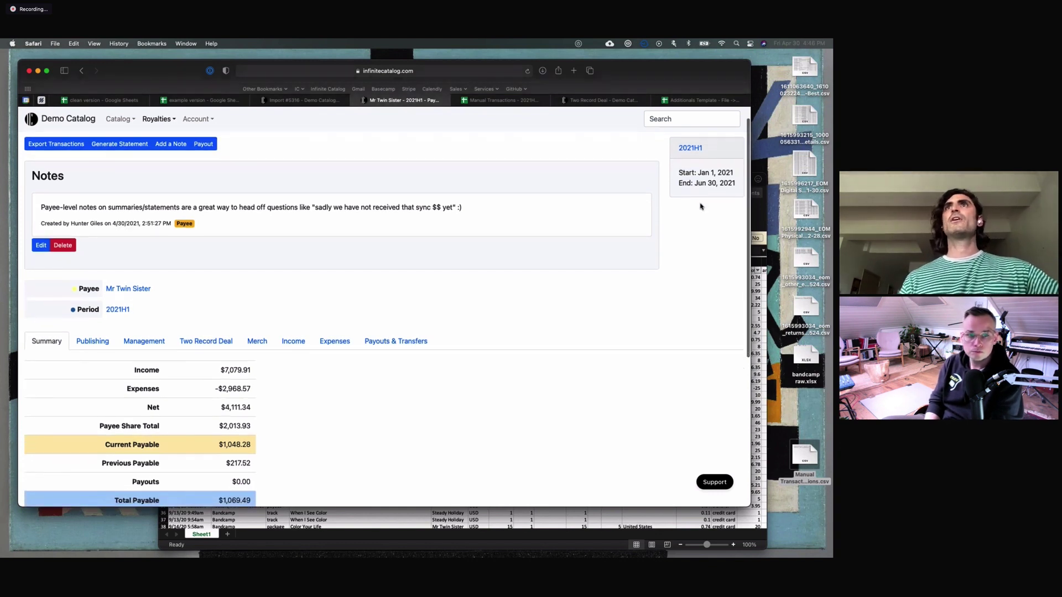
# Step: Review Mr Twin Sister's 2021H1 totals, ledger balances and payee-level note
pyautogui.scroll(-10, 557, 234)
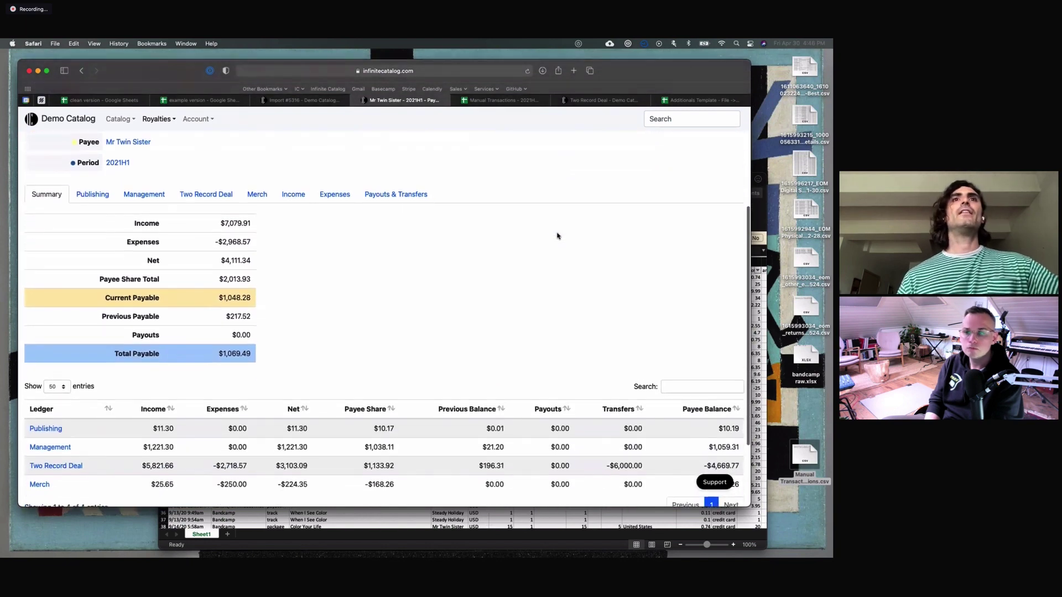
pyautogui.scroll(-1, 491, 425)
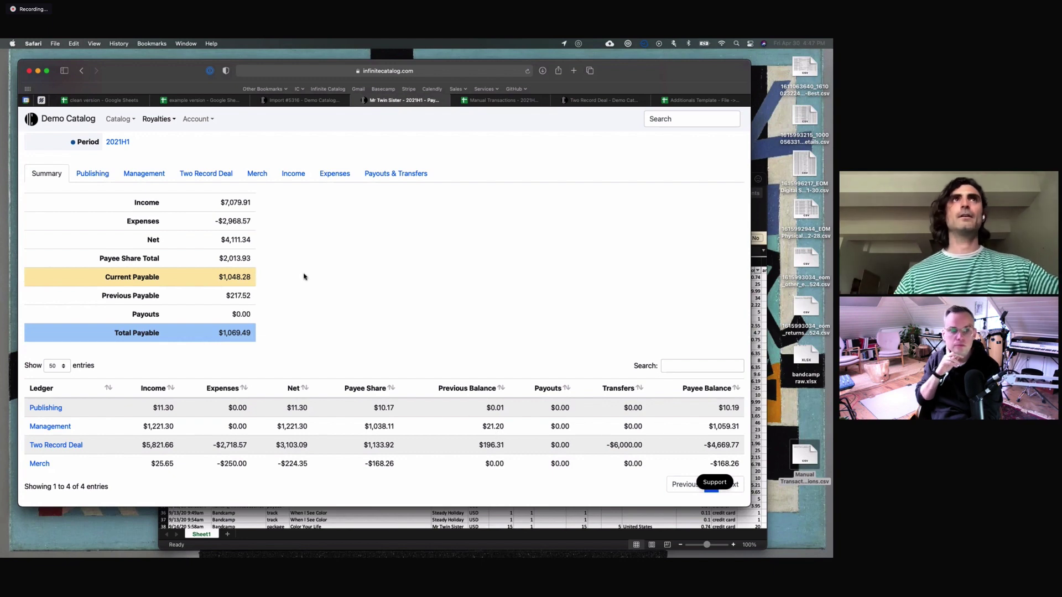
pyautogui.scroll(2, 304, 276)
pyautogui.scroll(5, 304, 276)
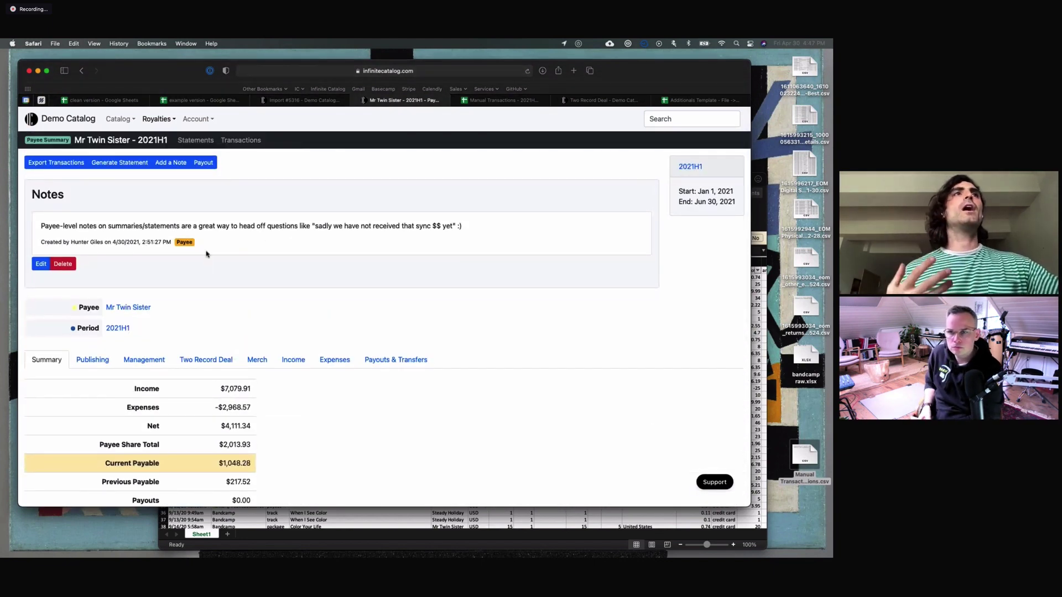
pyautogui.scroll(-5, 206, 254)
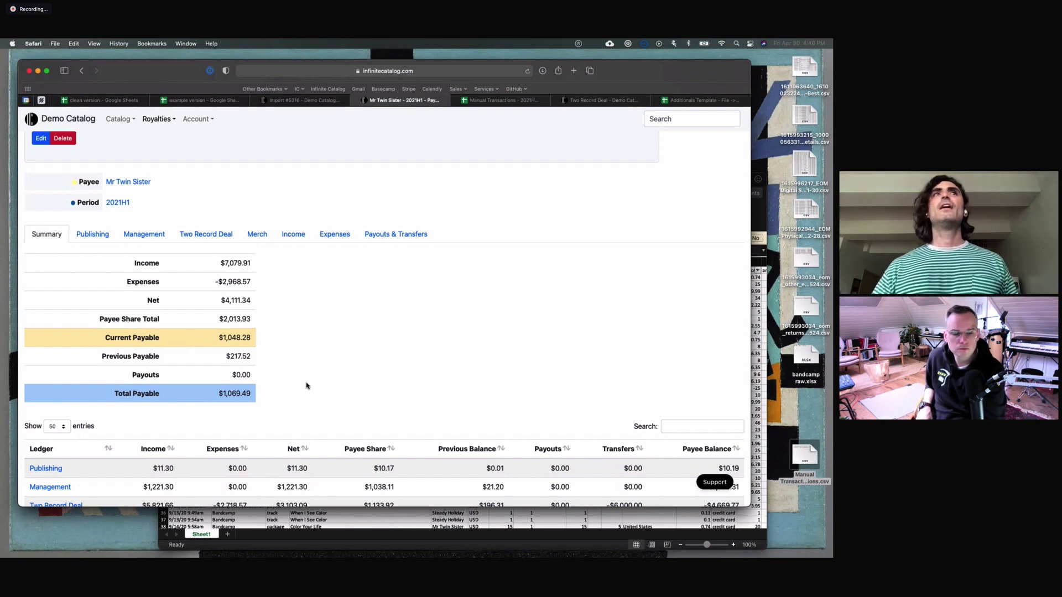
pyautogui.scroll(3, 306, 385)
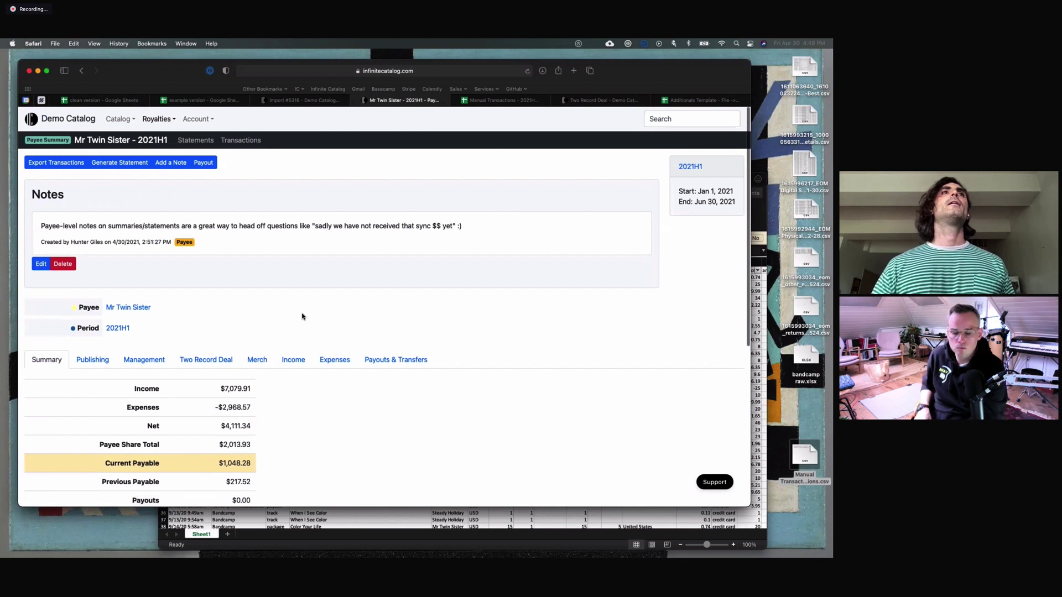
# Step: Check the statement generation confirmation for Mr Twin Sister, dismiss it, and look over the summary totals and ledgers
pyautogui.click(134, 164)
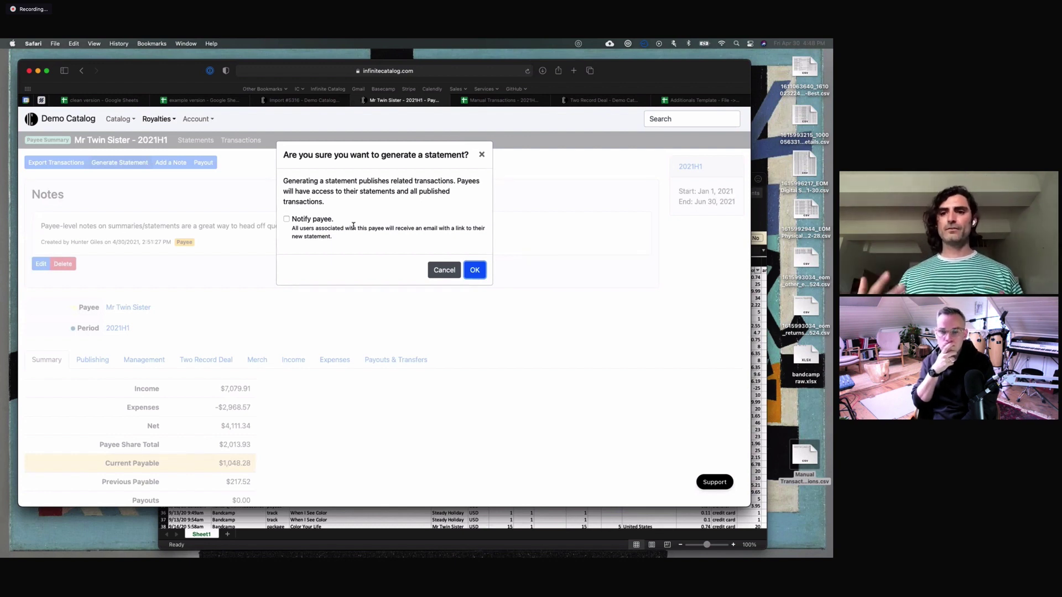
pyautogui.click(482, 155)
pyautogui.scroll(-1, 419, 277)
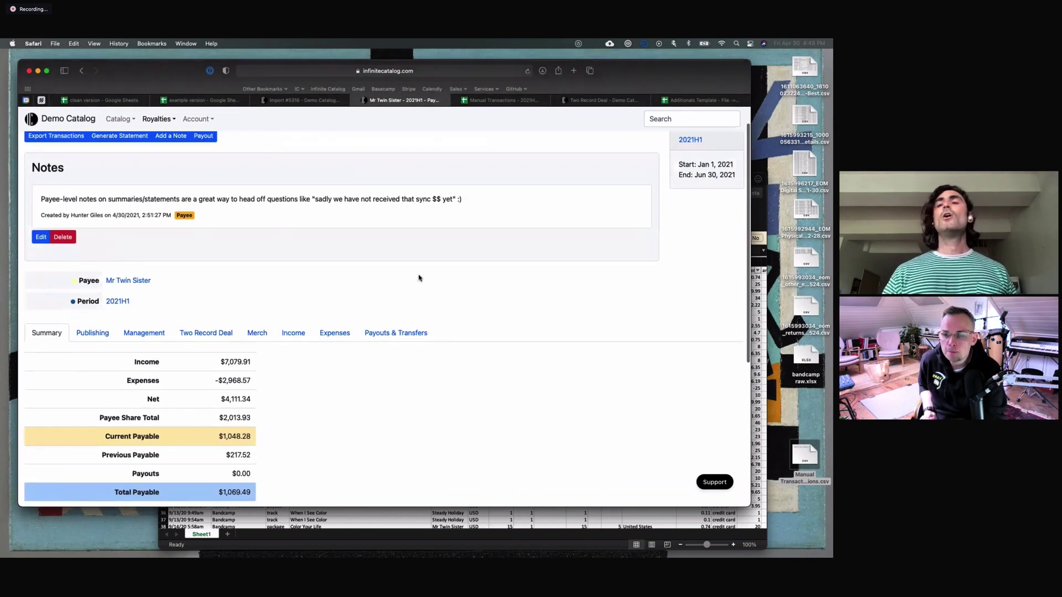
pyautogui.scroll(-5, 419, 277)
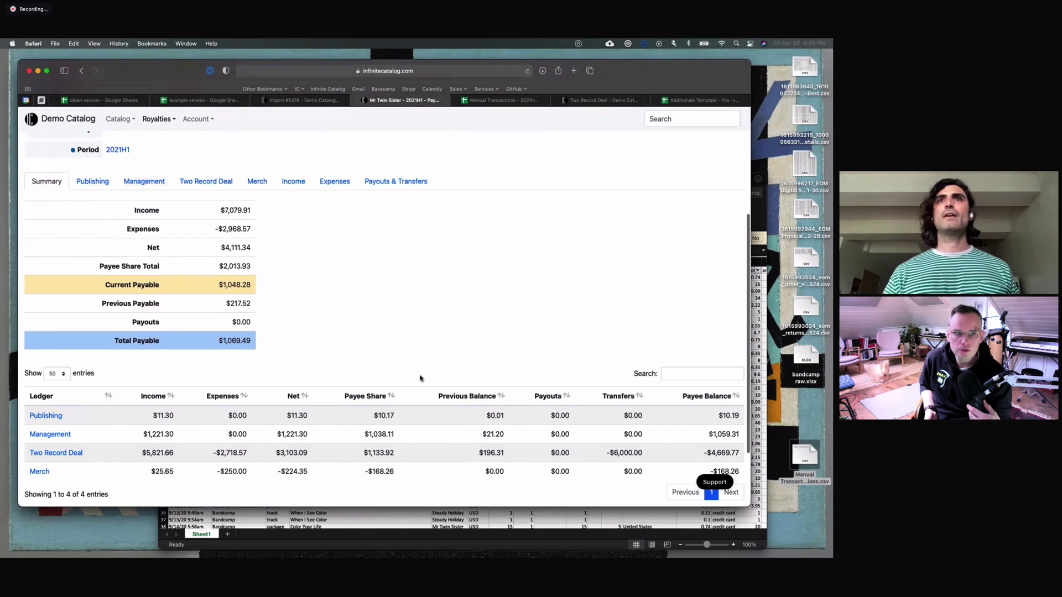
pyautogui.scroll(6, 420, 374)
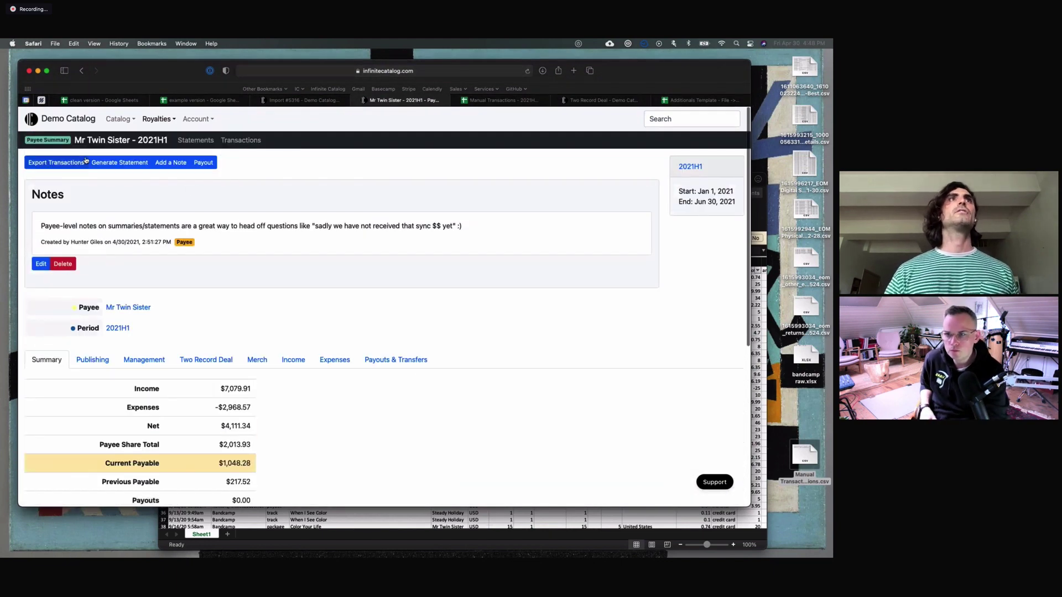
# Step: Show the Notify payee option enabled in the statement generation confirmation, and cancel without generating
pyautogui.click(120, 162)
pyautogui.click(303, 220)
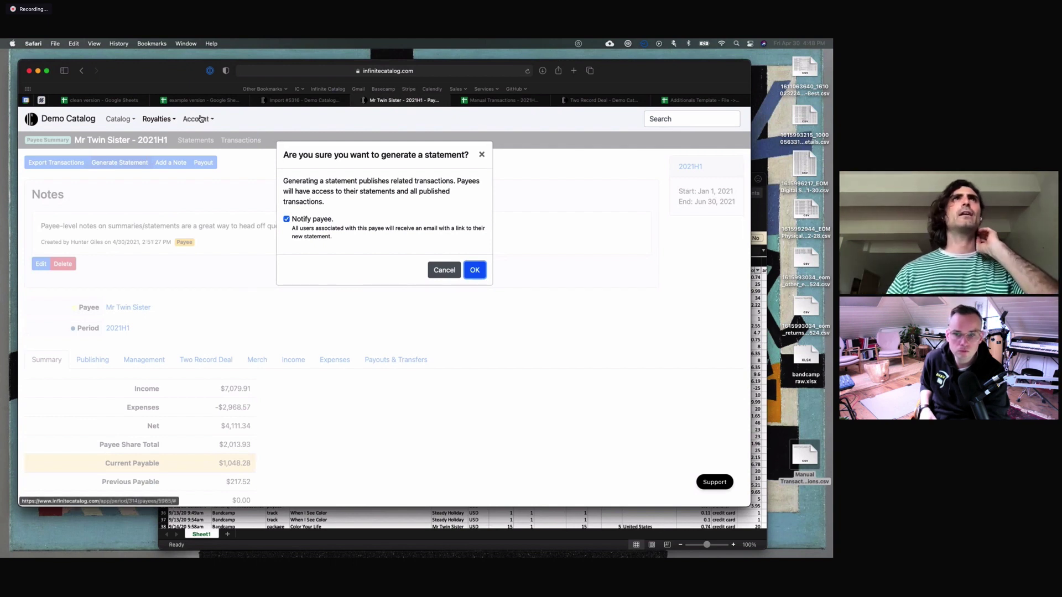
pyautogui.click(444, 270)
# Step: Show how to invite a new user in Manage Users with the Payee role and Mr Twin Sister as payee
pyautogui.click(211, 119)
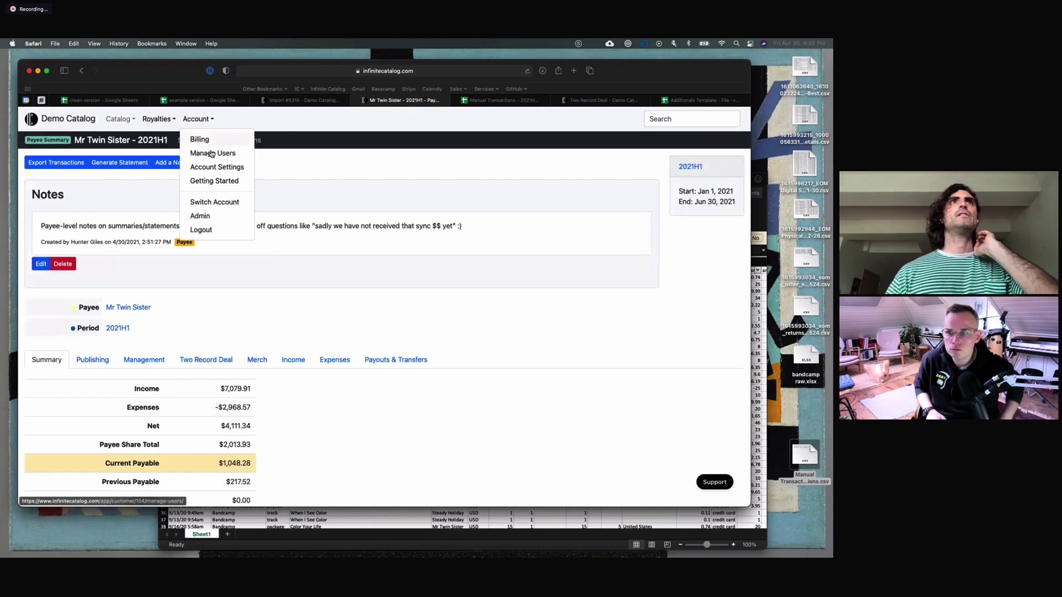
pyautogui.click(212, 154)
pyautogui.click(47, 163)
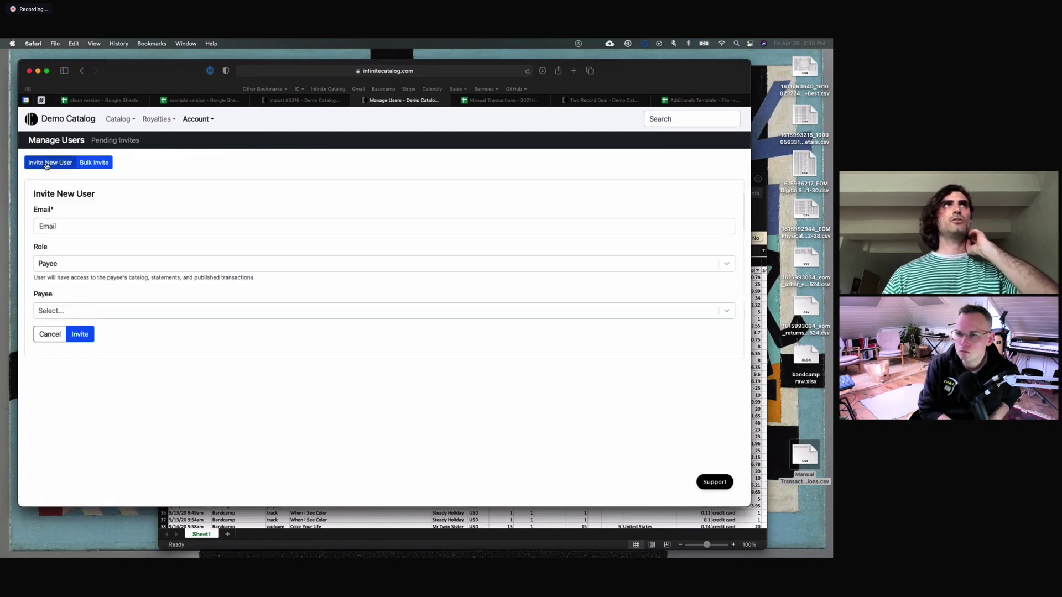
pyautogui.click(191, 223)
pyautogui.write('m,r')
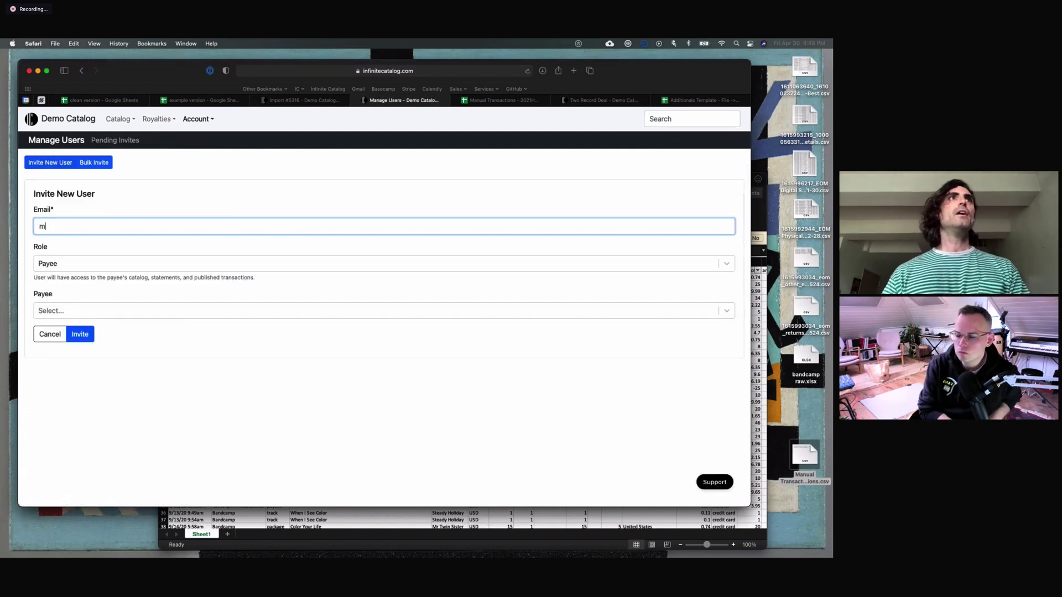
pyautogui.press('BackSpace')
pyautogui.click(156, 313)
pyautogui.write('mr')
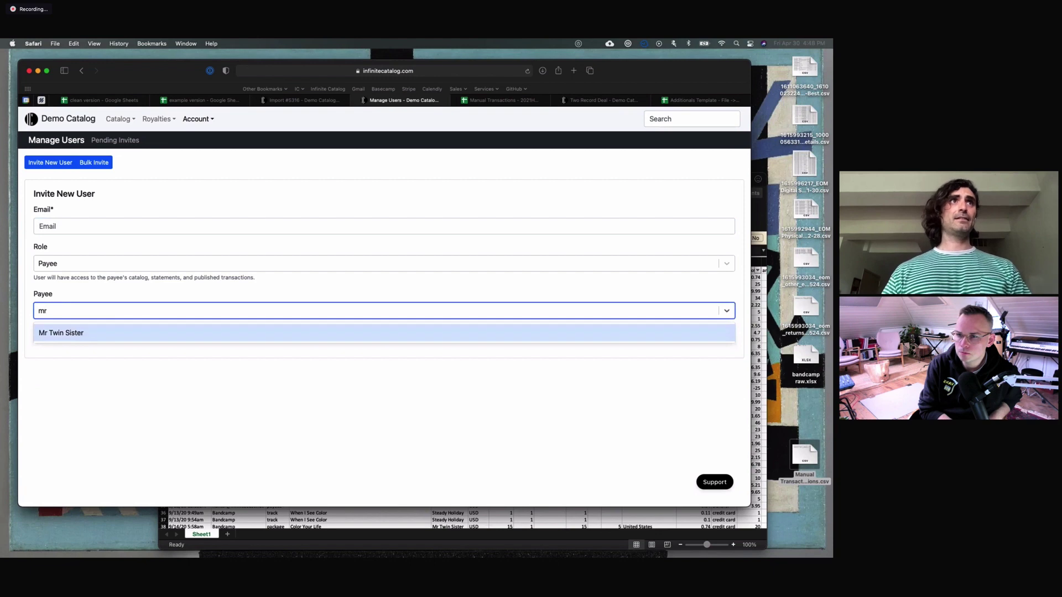
pyautogui.click(57, 334)
pyautogui.click(79, 335)
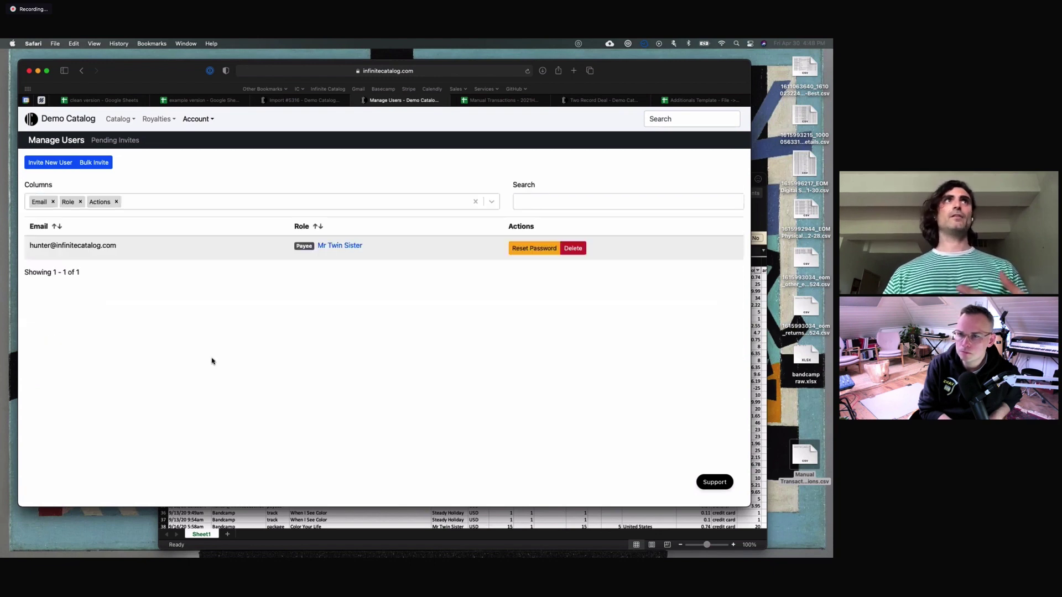
# Step: Return to the Mr Twin Sister payee summary, revisit statement generation with Notify payee enabled, and cancel it
pyautogui.hscroll(-10, 211, 361)
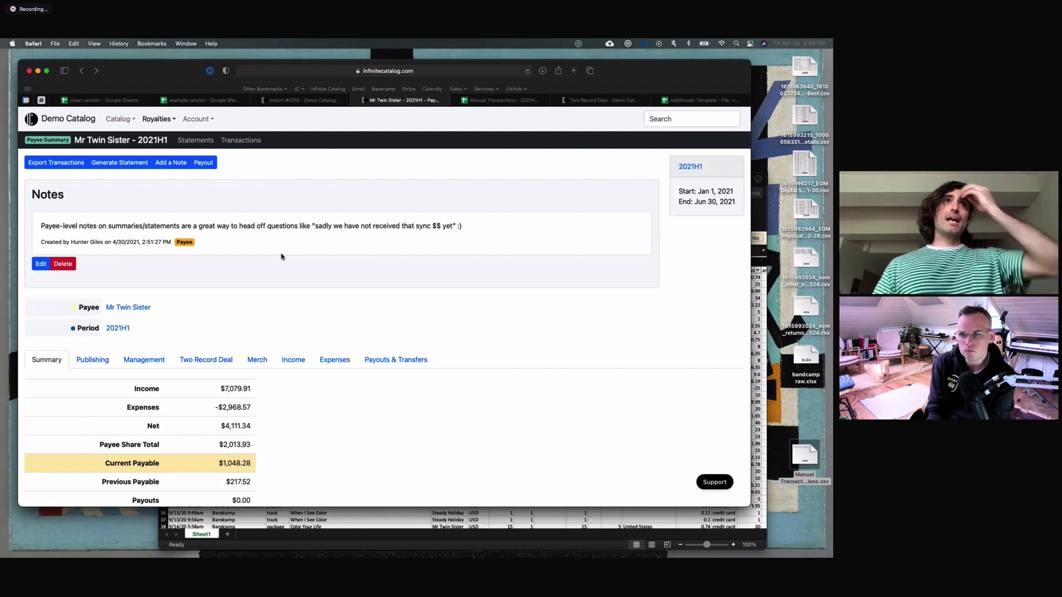
pyautogui.click(125, 164)
pyautogui.click(313, 222)
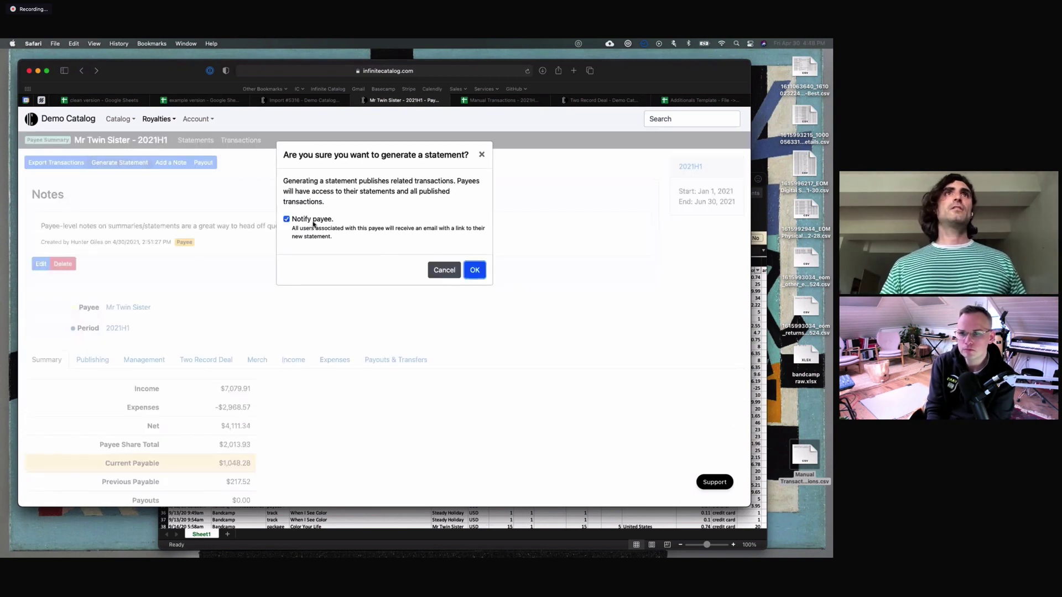
pyautogui.click(443, 269)
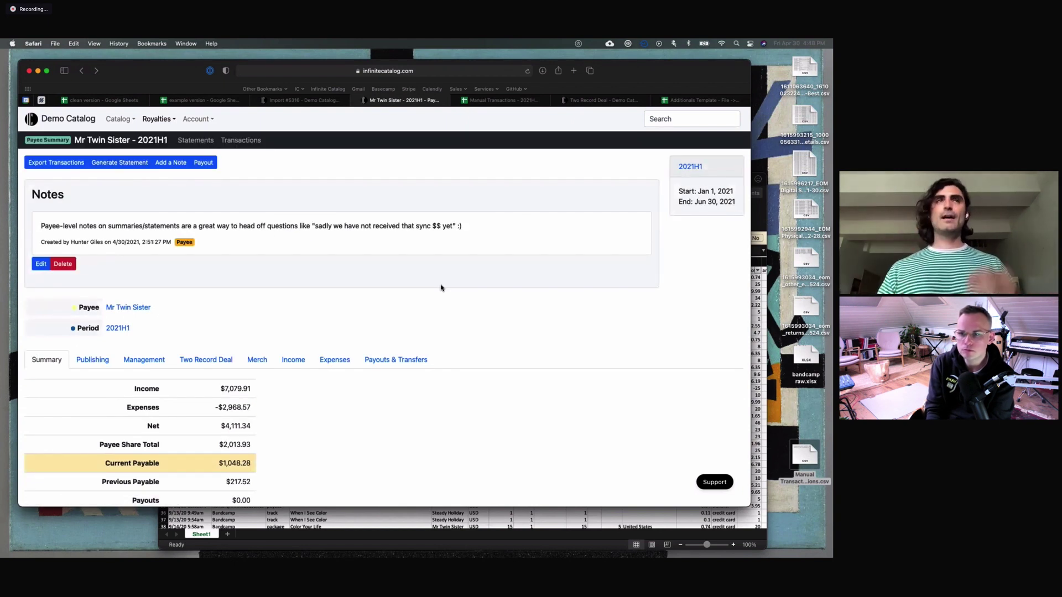
# Step: Open the payout form for Mr Twin Sister, examine its amount, timestamp and memo fields, and cancel it
pyautogui.scroll(-1, 343, 332)
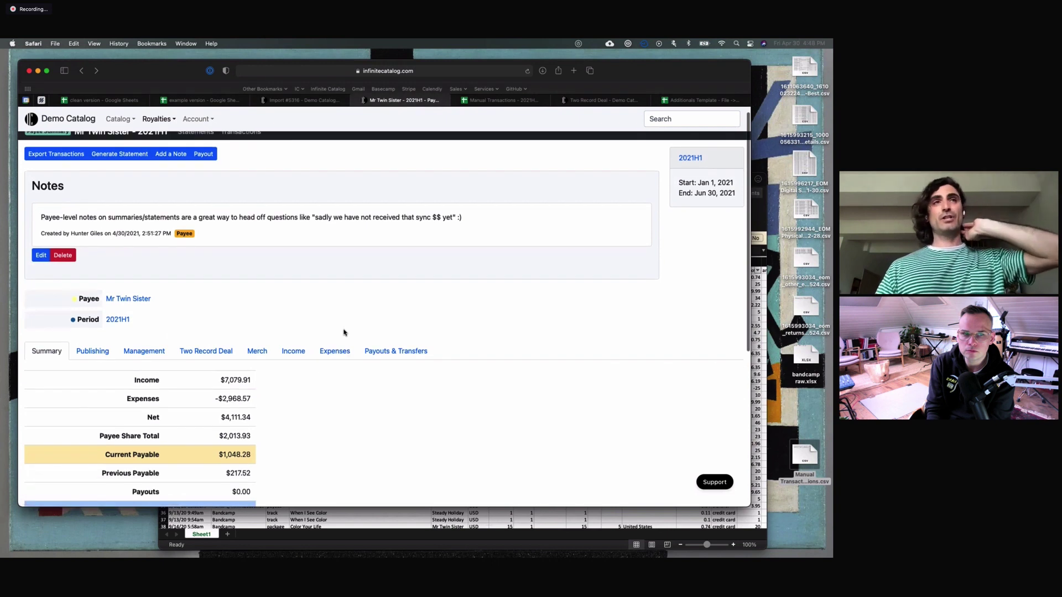
pyautogui.scroll(1, 233, 236)
pyautogui.click(203, 161)
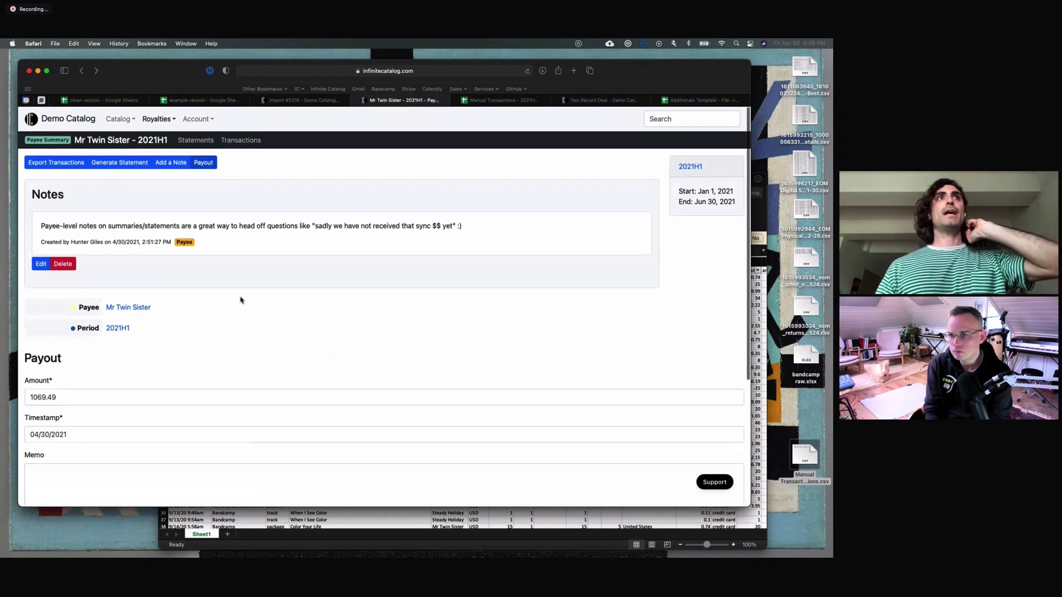
pyautogui.scroll(-3, 241, 310)
pyautogui.scroll(-3, 56, 372)
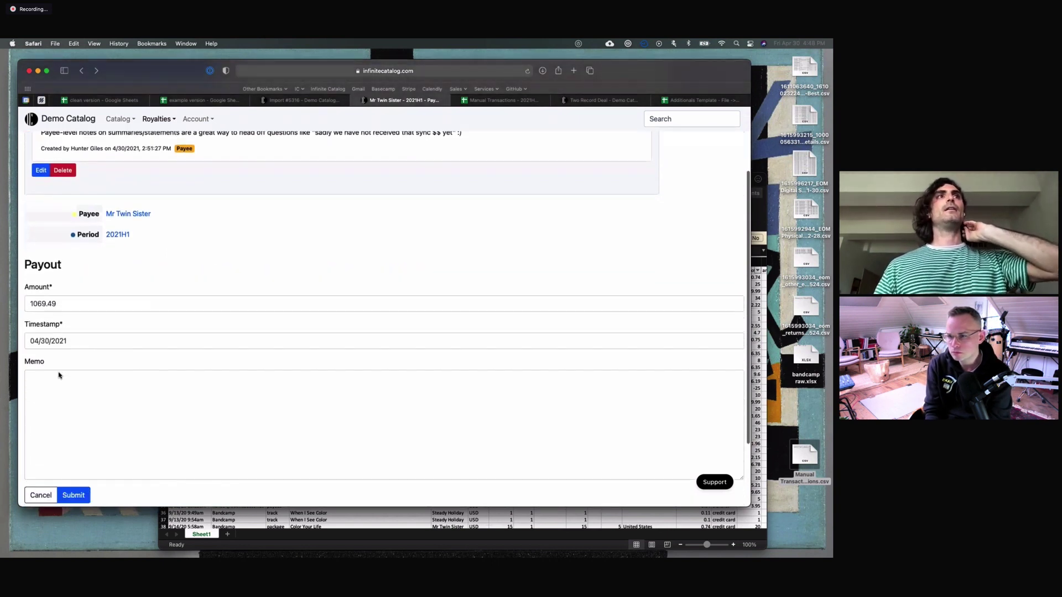
pyautogui.click(37, 477)
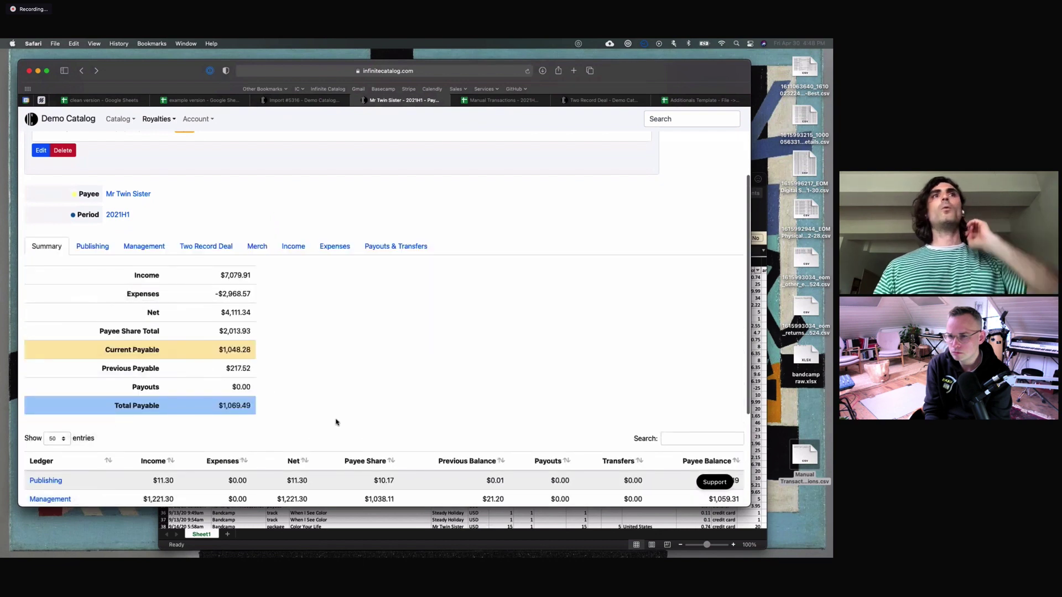
# Step: Compare the payable totals and the per-ledger expenses, transfers and balances on the payee summary
pyautogui.scroll(-1, 232, 412)
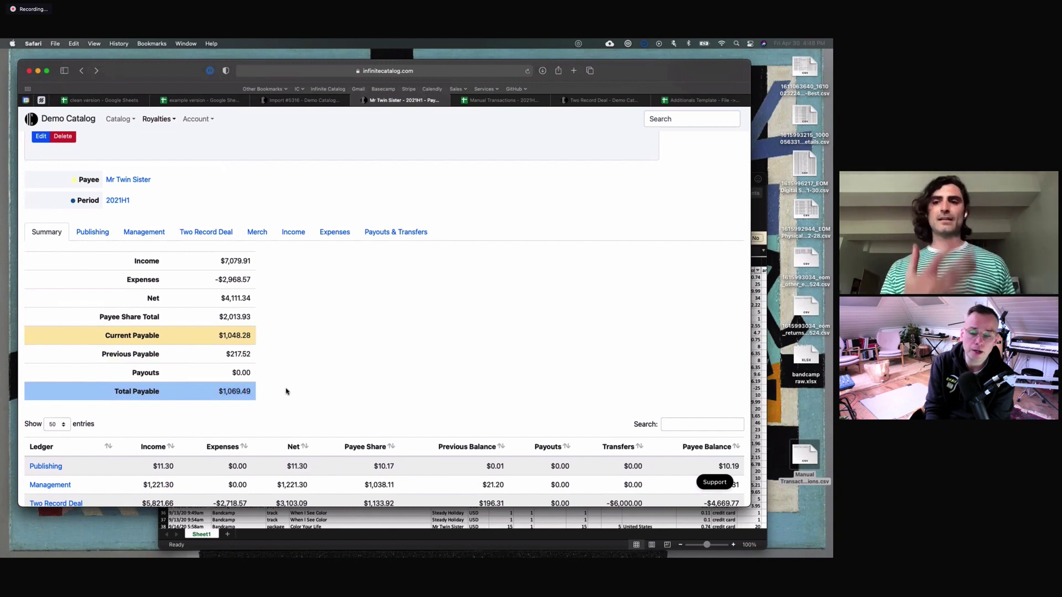
pyautogui.scroll(-1, 286, 392)
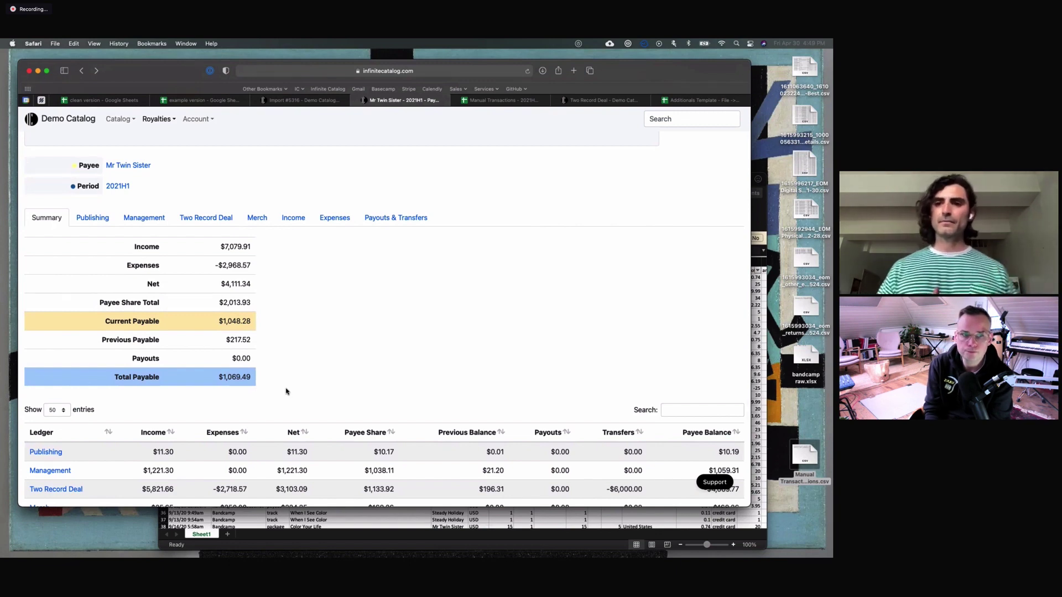
pyautogui.scroll(3, 286, 392)
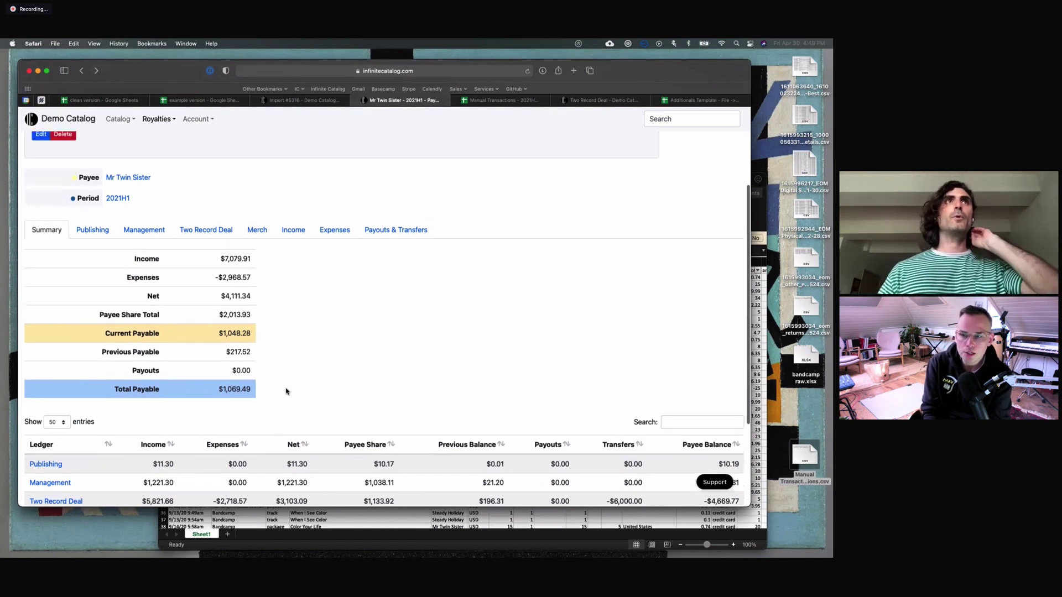
pyautogui.scroll(-1, 286, 392)
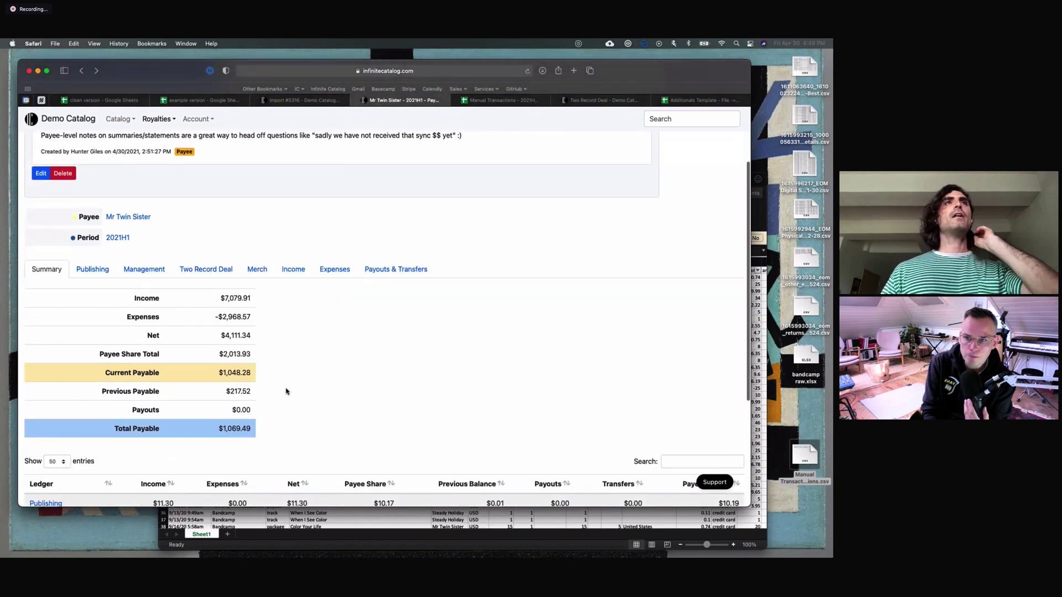
pyautogui.scroll(-2, 286, 391)
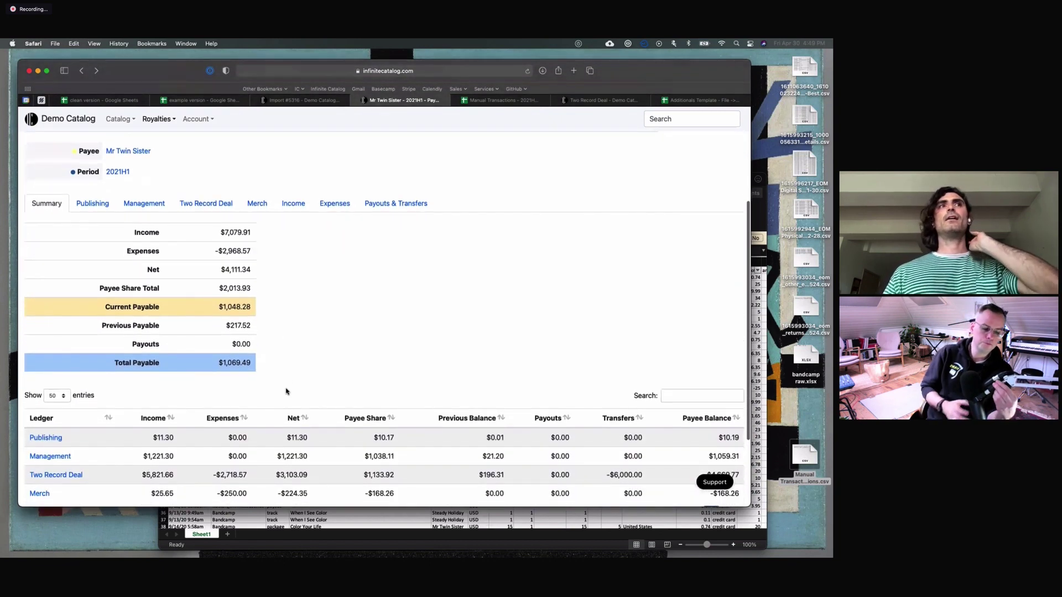
pyautogui.scroll(-1, 286, 391)
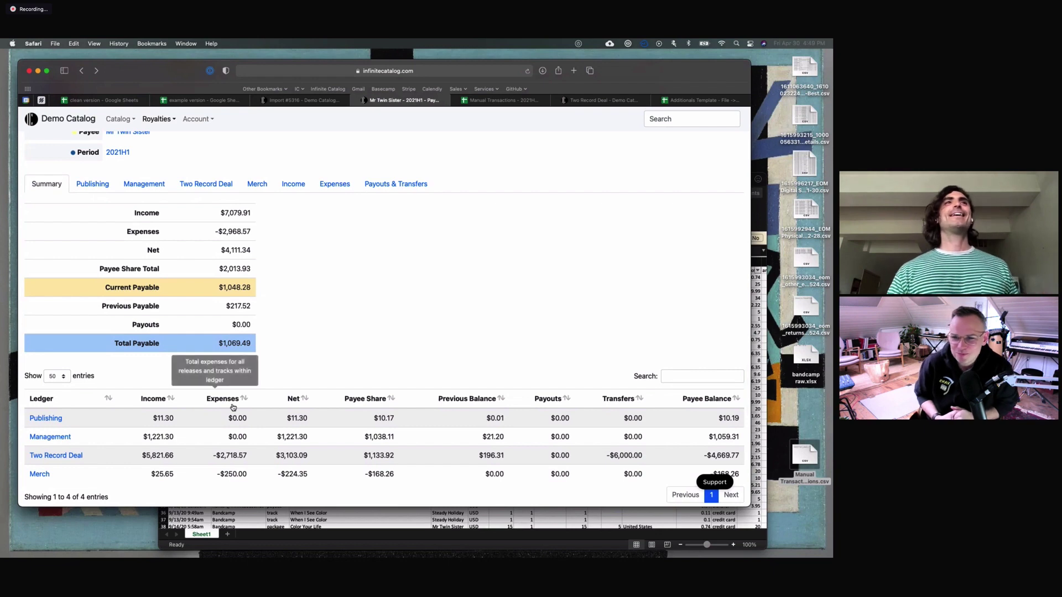
pyautogui.scroll(2, 238, 270)
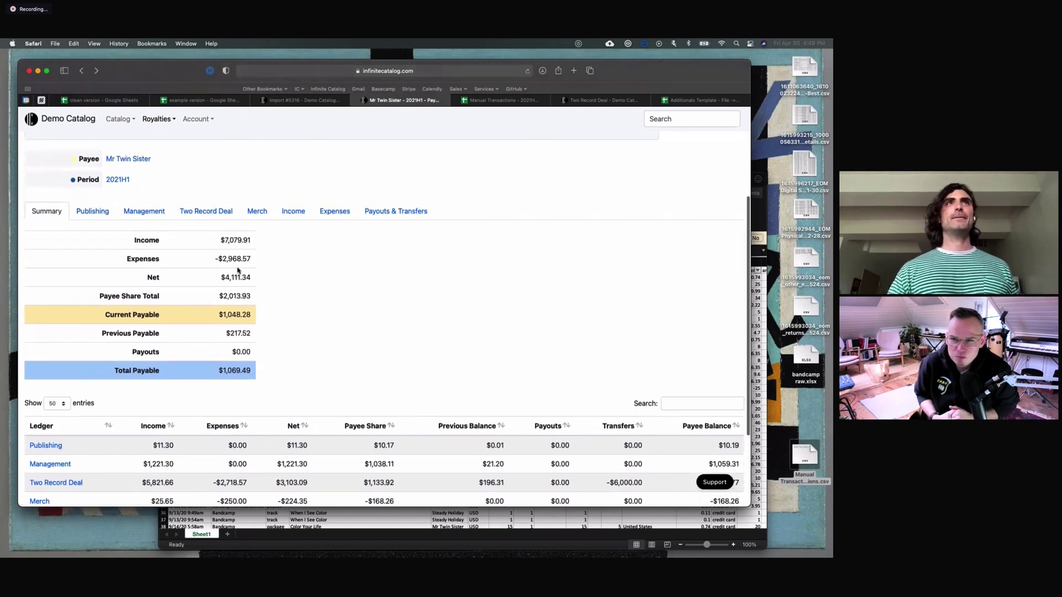
pyautogui.scroll(-1, 238, 270)
# Step: Generate the 2021H1 statement for Mr Twin Sister without notifying the payee
pyautogui.scroll(5, 244, 272)
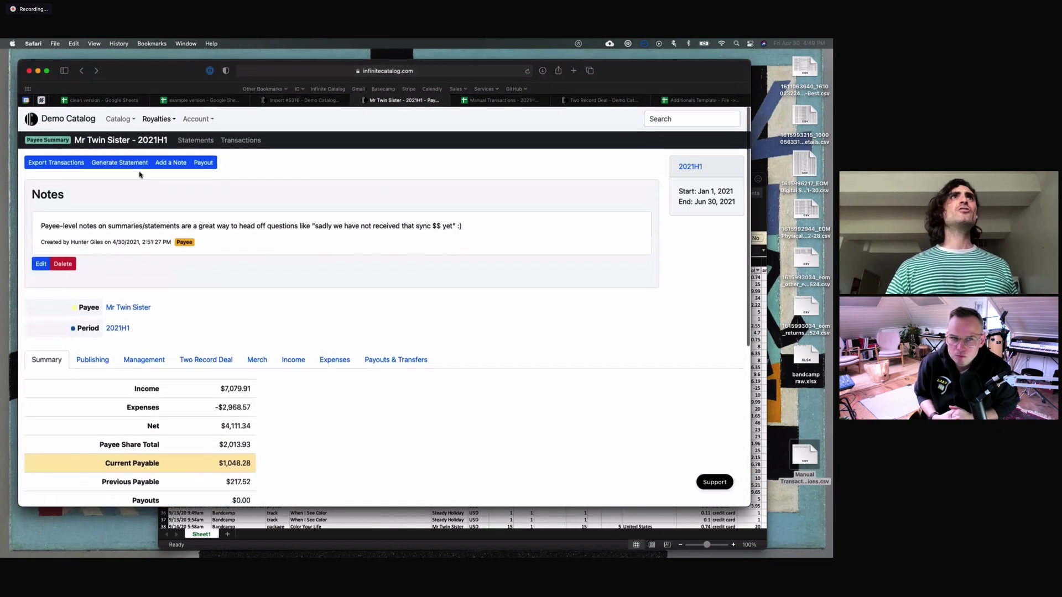
pyautogui.click(138, 163)
pyautogui.click(474, 270)
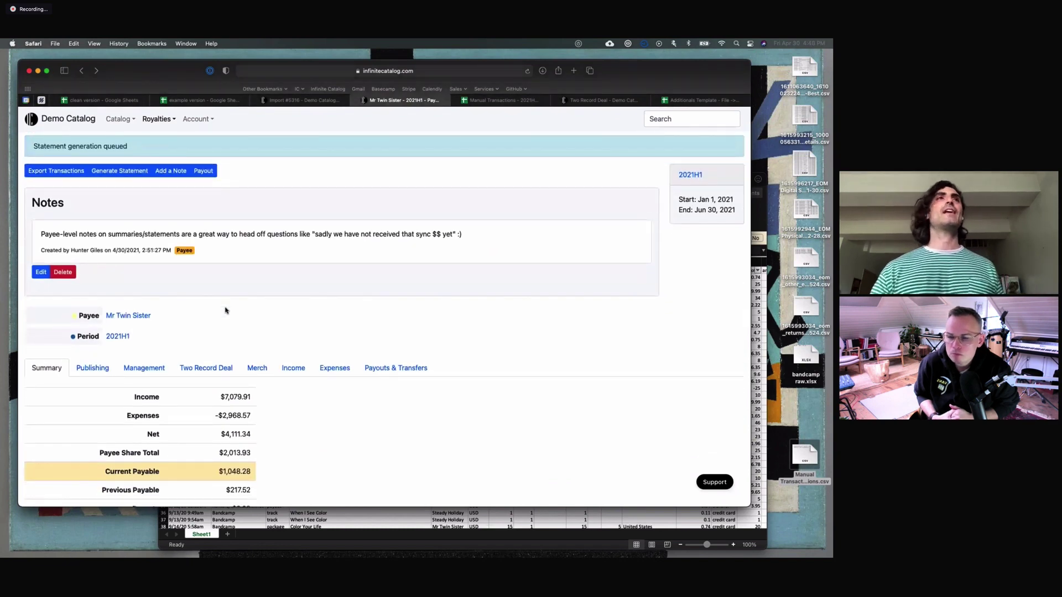
# Step: Look over the payee summary's note, totals and ledger table after requesting the statement
pyautogui.scroll(-4, 226, 311)
pyautogui.scroll(3, 226, 310)
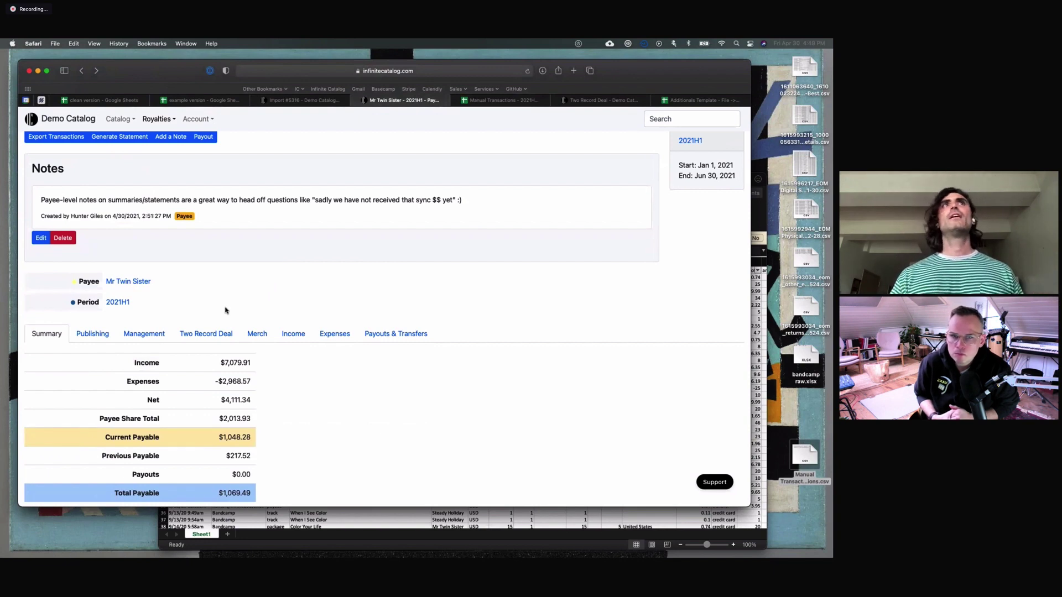
pyautogui.scroll(2, 225, 311)
pyautogui.scroll(-3, 225, 310)
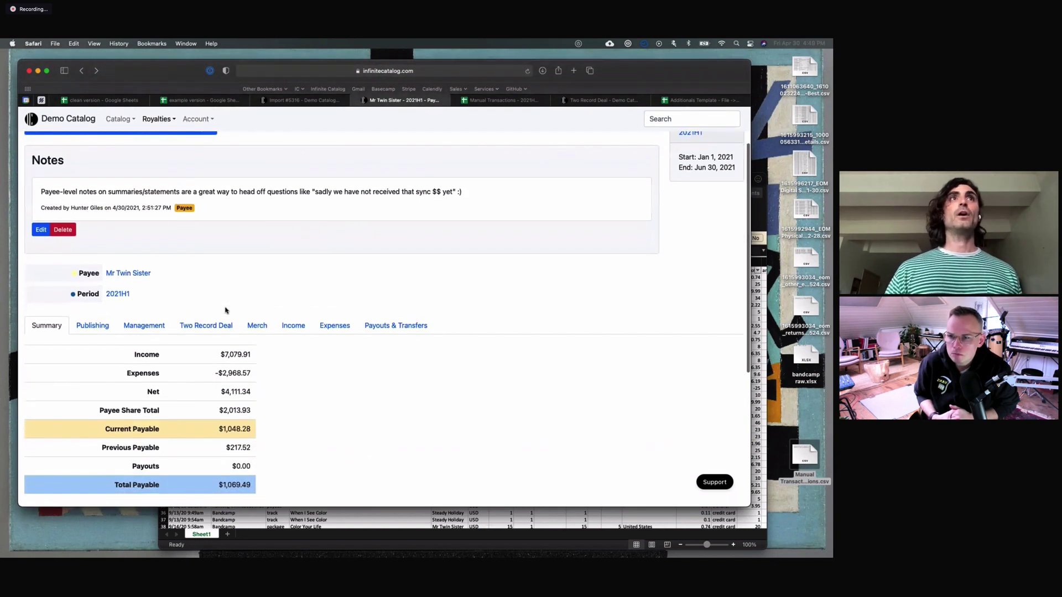
pyautogui.scroll(-1, 290, 303)
pyautogui.scroll(-5, 290, 303)
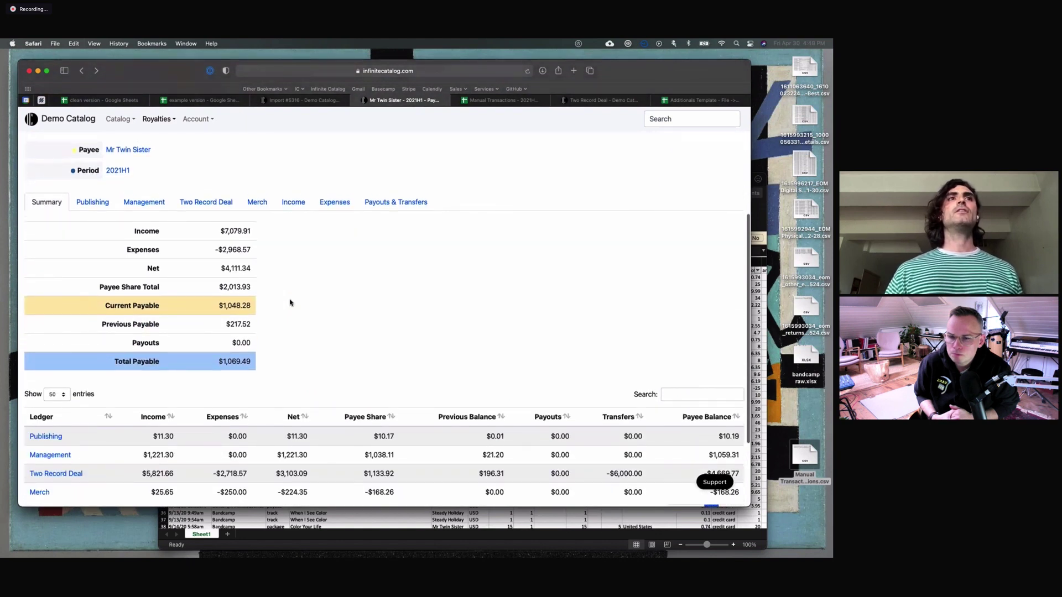
pyautogui.scroll(-2, 290, 303)
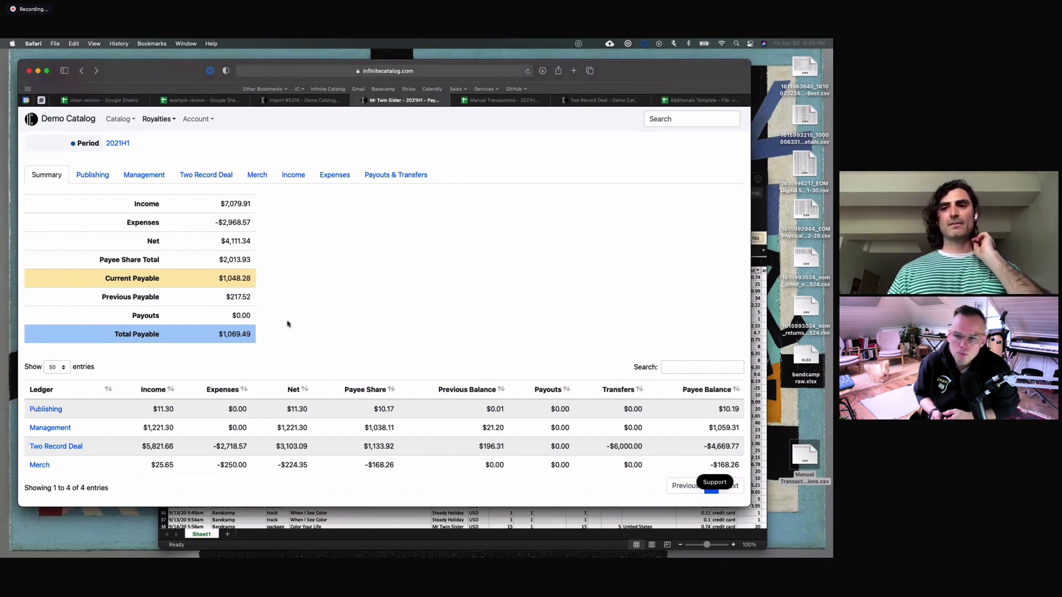
# Step: Examine the Two Record Deal ledger's totals and its per-release income, expenses, splits and balances for Mr Twin Sister
pyautogui.scroll(-1, 390, 301)
pyautogui.scroll(1, 390, 301)
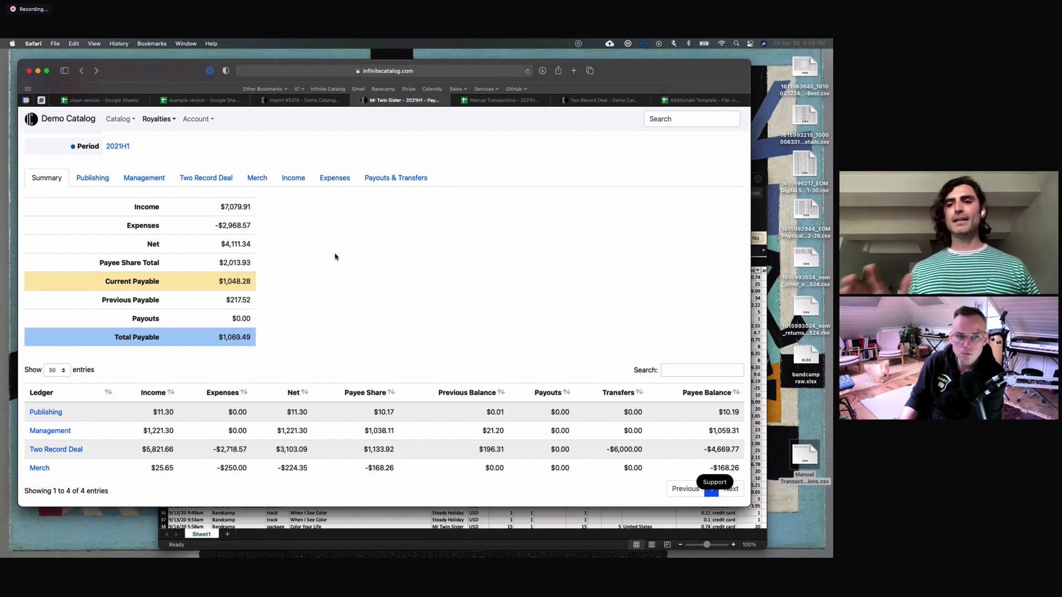
pyautogui.click(207, 177)
pyautogui.scroll(-3, 166, 221)
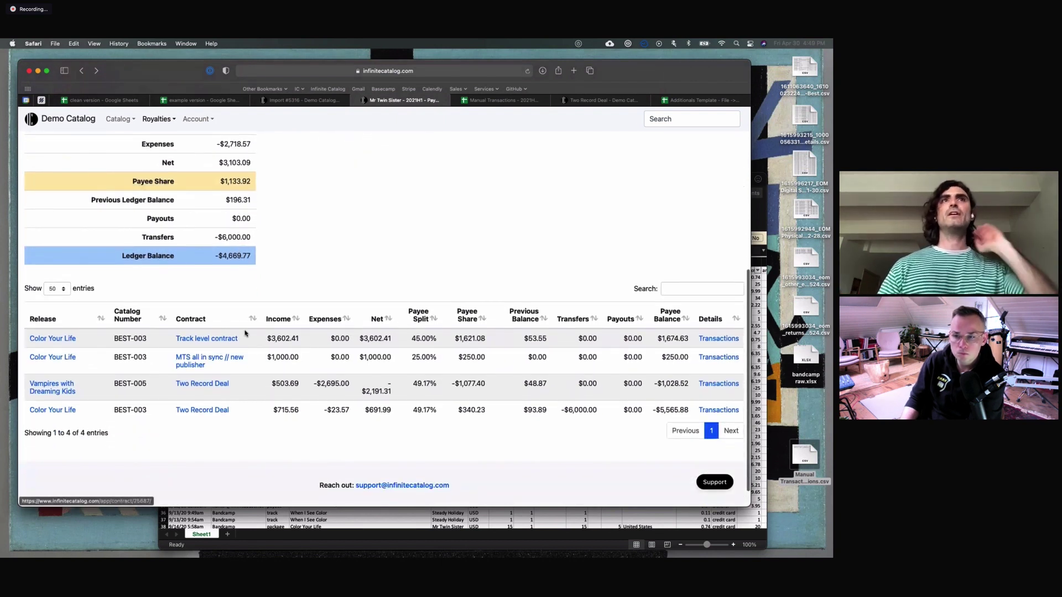
pyautogui.scroll(1, 277, 321)
pyautogui.scroll(3, 235, 354)
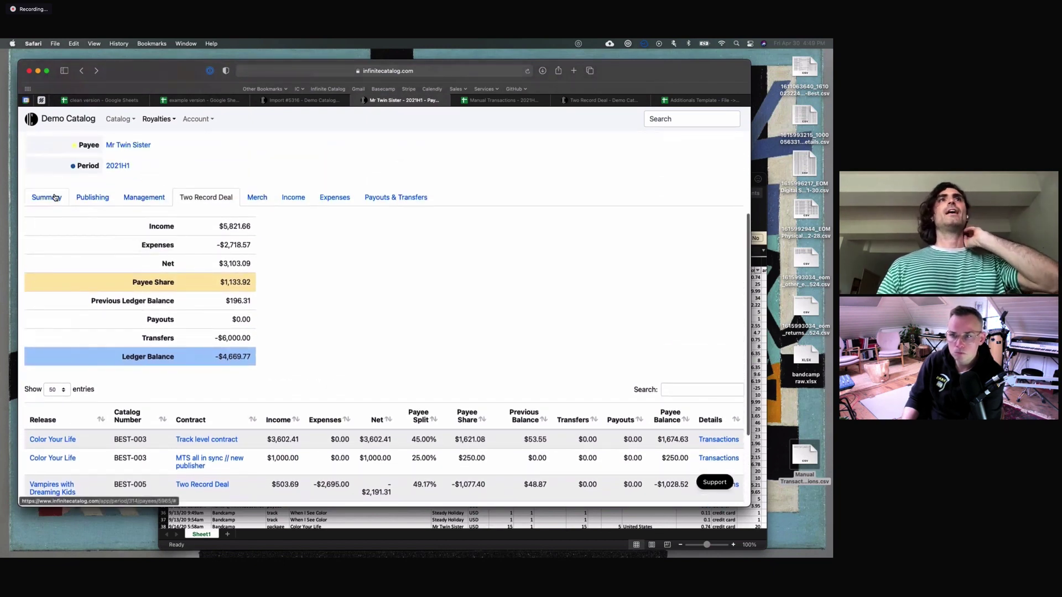
# Step: Return to the payee summary and compare the payee balances of the Management and Two Record Deal ledgers
pyautogui.click(34, 194)
pyautogui.scroll(-1, 144, 260)
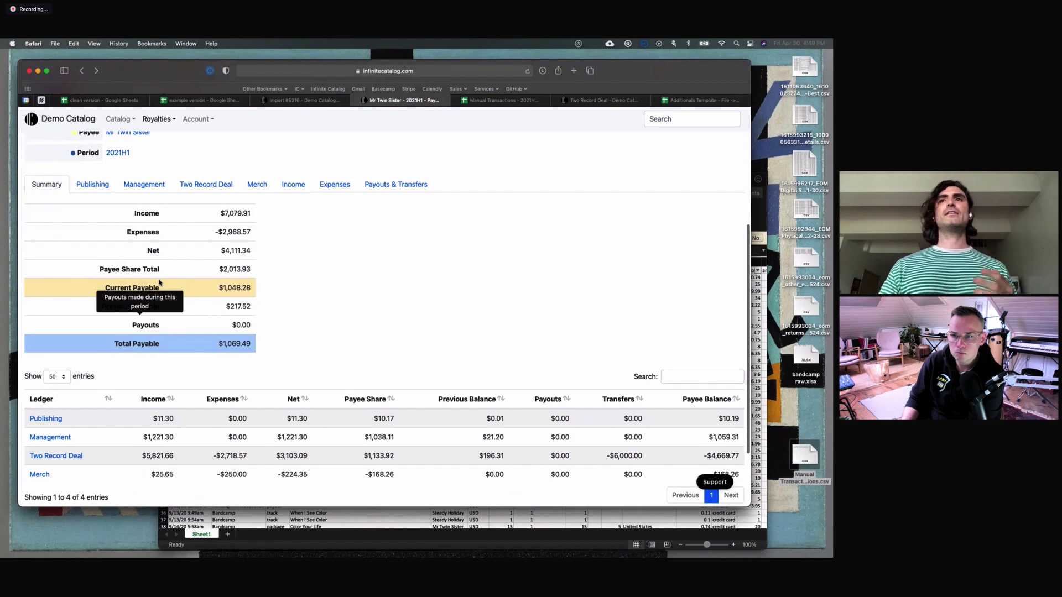
pyautogui.scroll(-1, 536, 365)
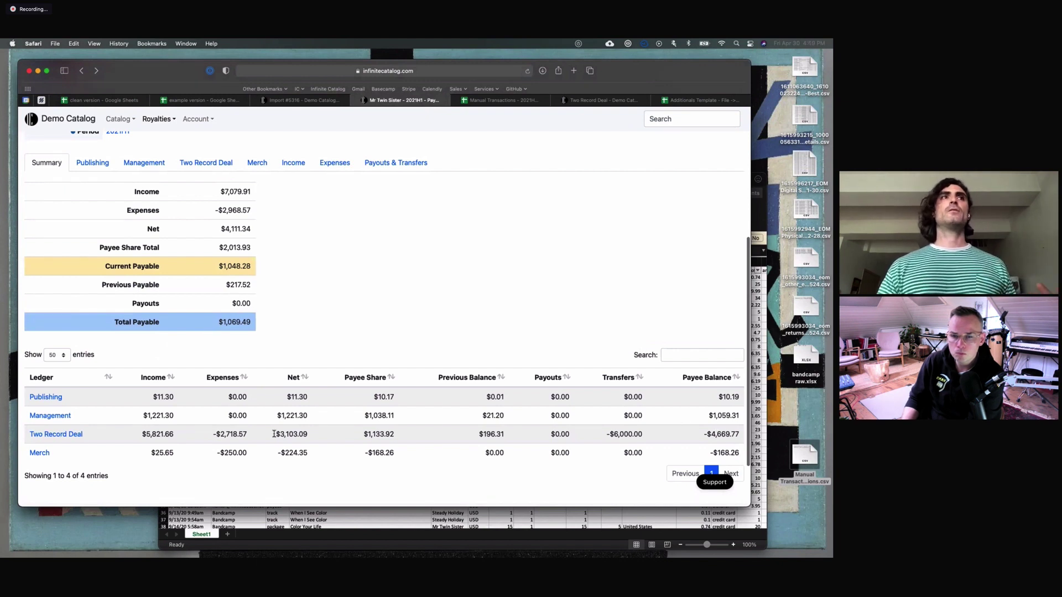
pyautogui.moveTo(108, 435); pyautogui.dragTo(117, 435)
pyautogui.click(490, 431)
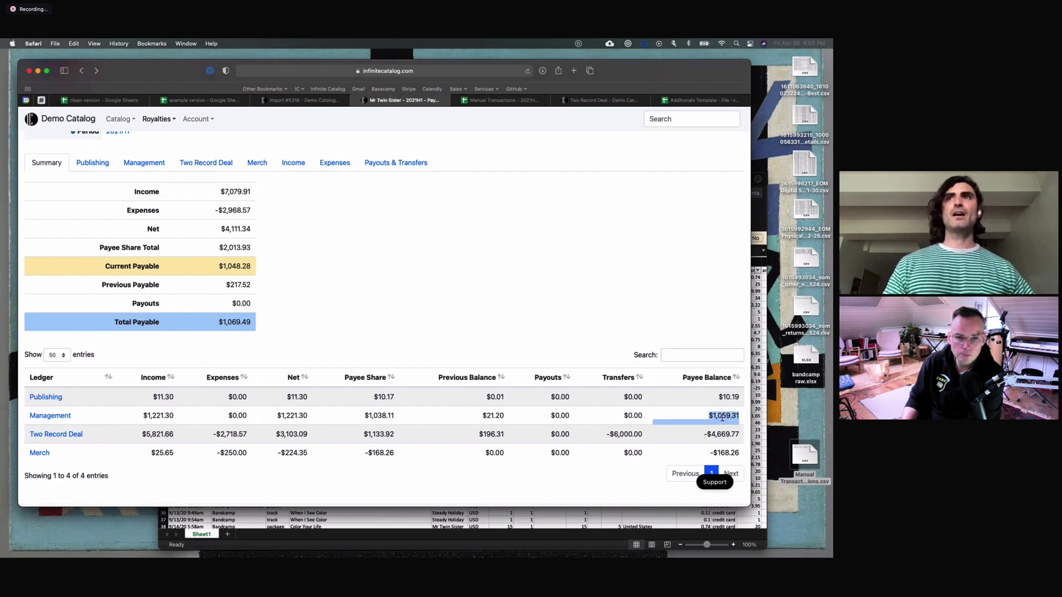
# Step: Check the payee split of the Management ledger's contract and return to the summary
pyautogui.click(145, 163)
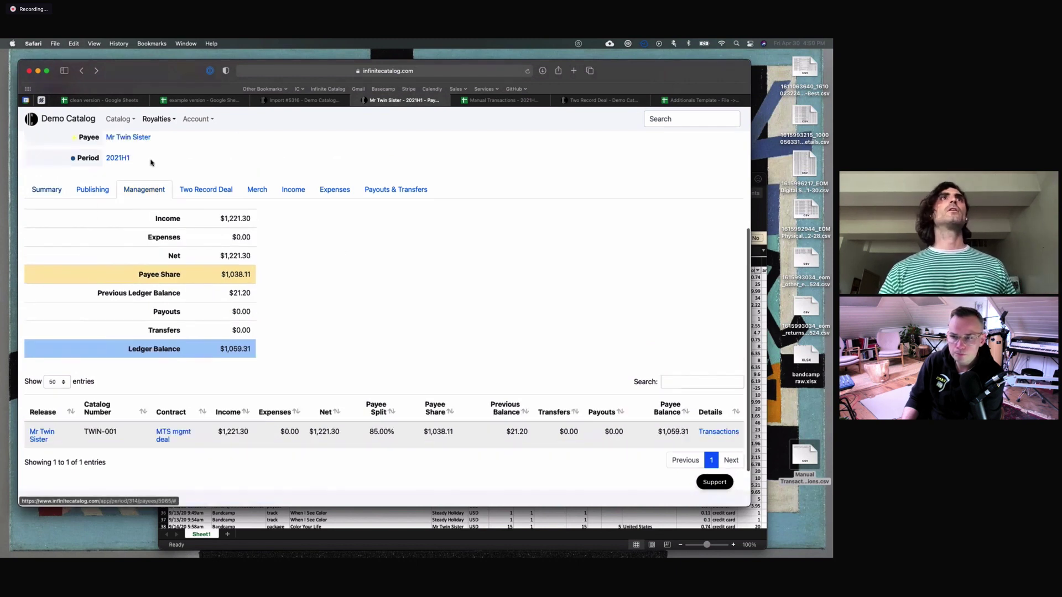
pyautogui.doubleClick(375, 420)
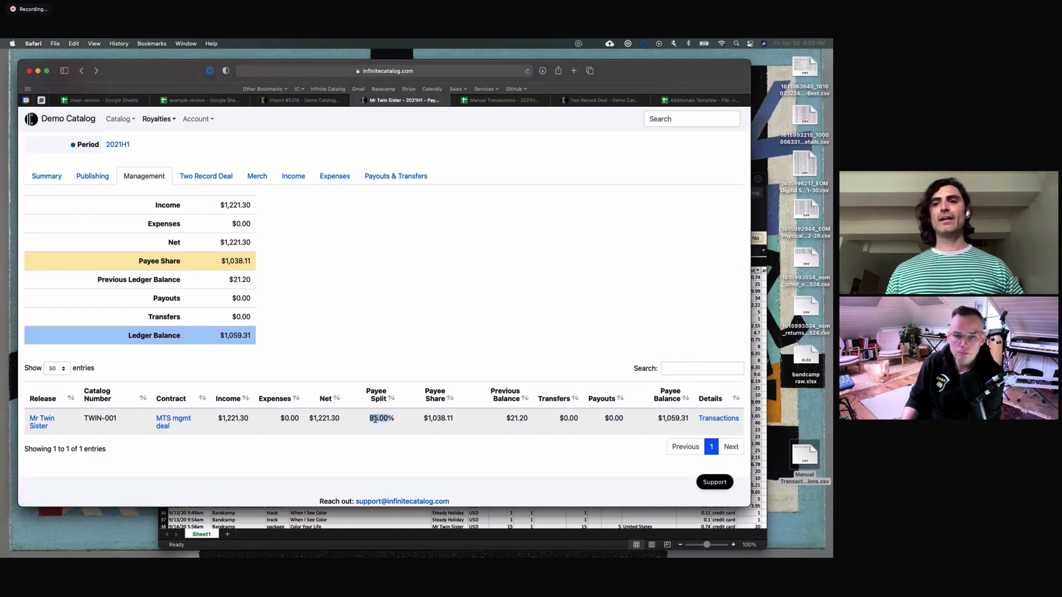
pyautogui.click(44, 177)
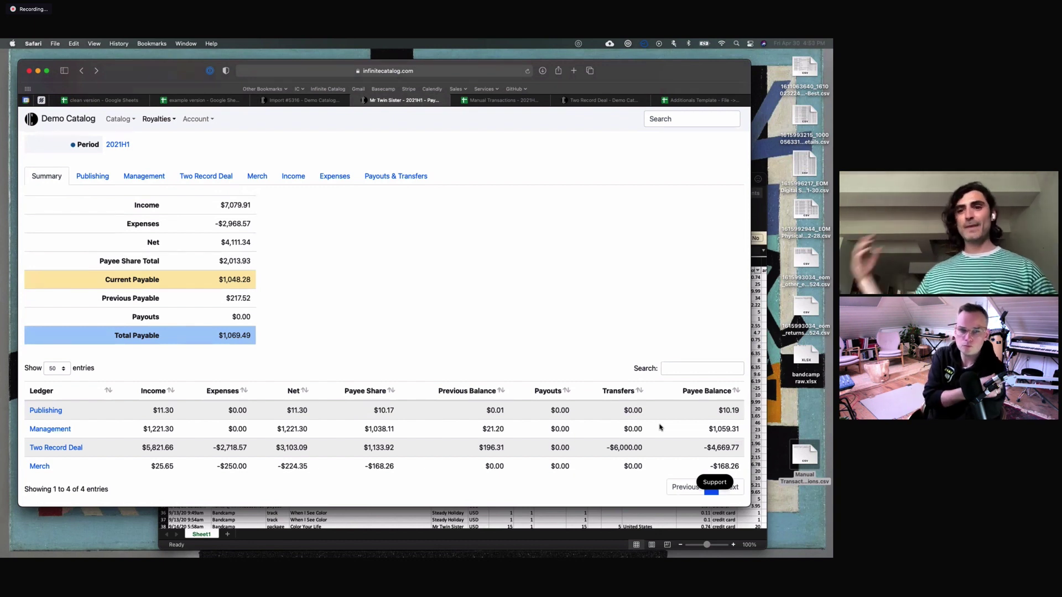
# Step: Look over the payee-level note, the income and expense totals and the ledger table on the summary
pyautogui.scroll(5, 558, 265)
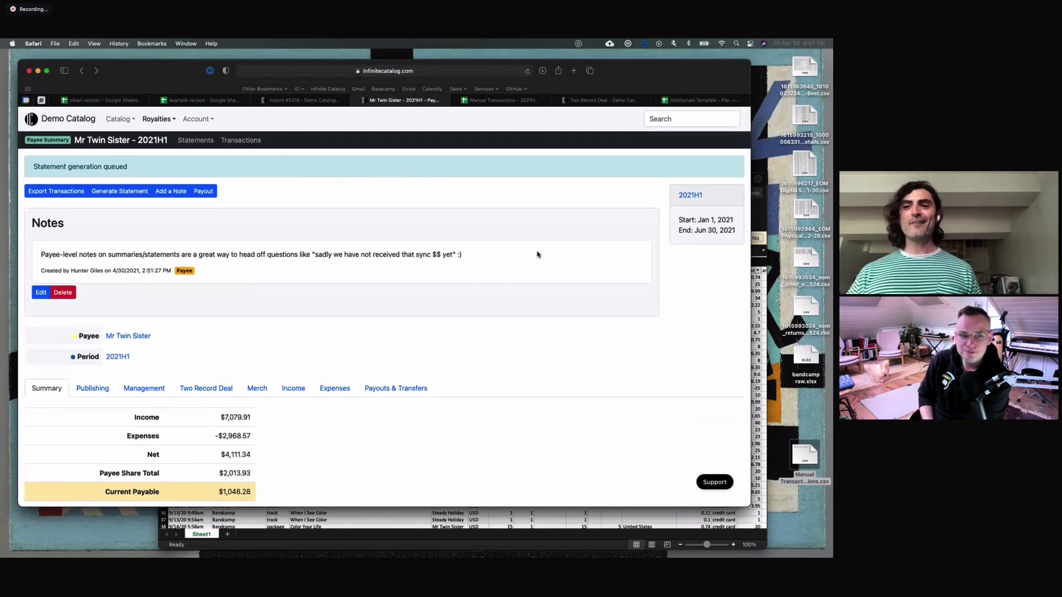
pyautogui.scroll(-5, 536, 255)
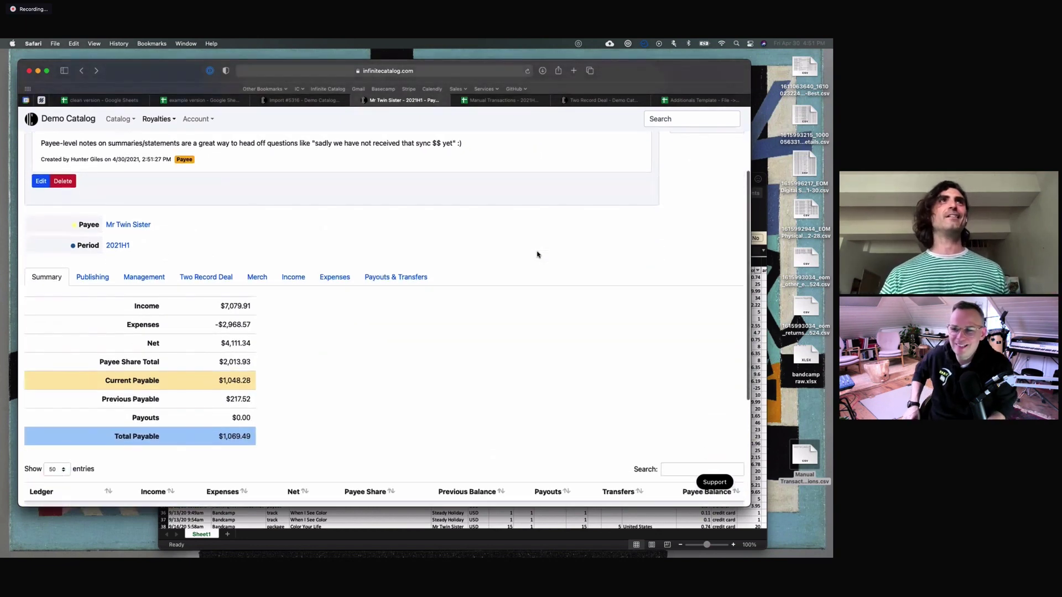
pyautogui.scroll(-2, 537, 255)
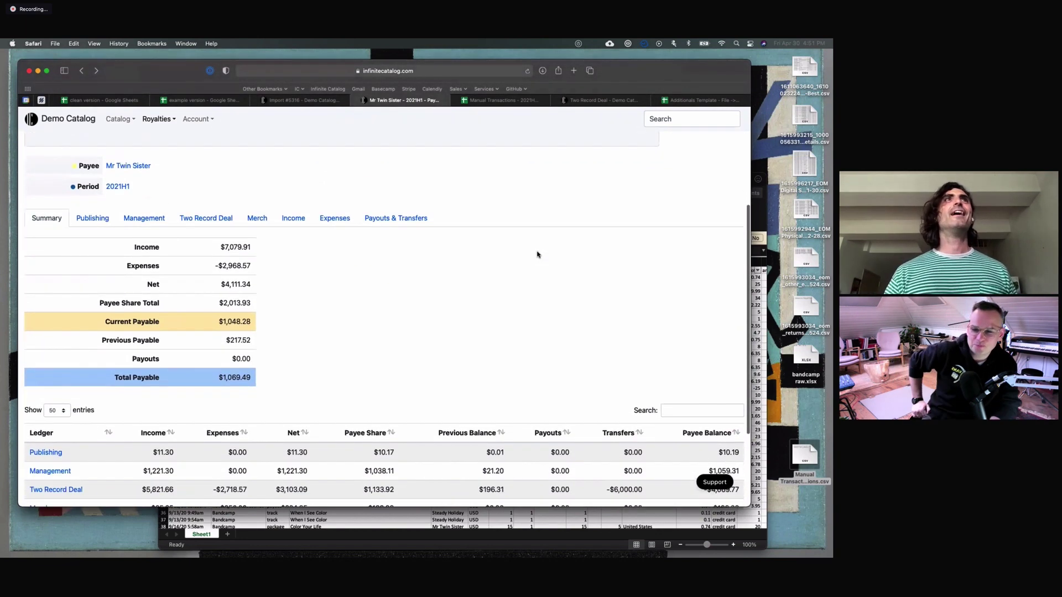
pyautogui.scroll(-2, 537, 254)
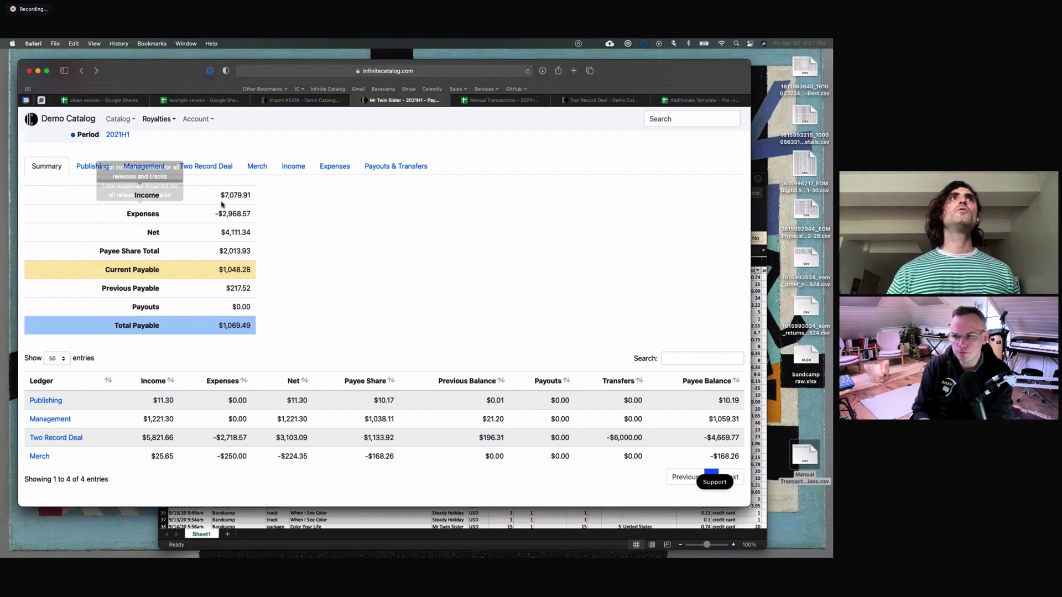
# Step: Browse the Publishing, Management and Two Record Deal ledgers and return to the summary
pyautogui.click(79, 168)
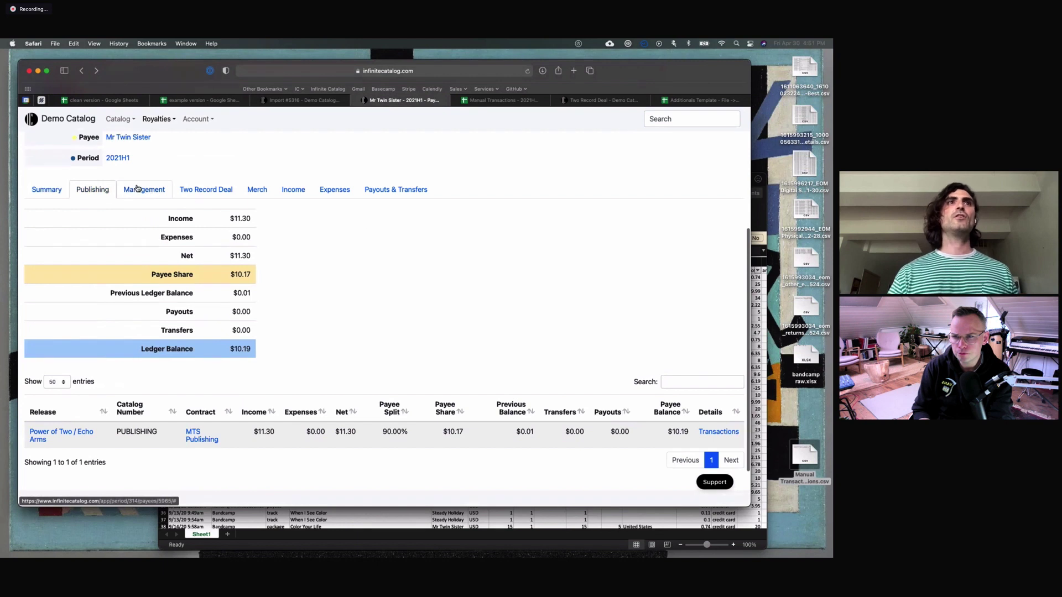
pyautogui.click(145, 190)
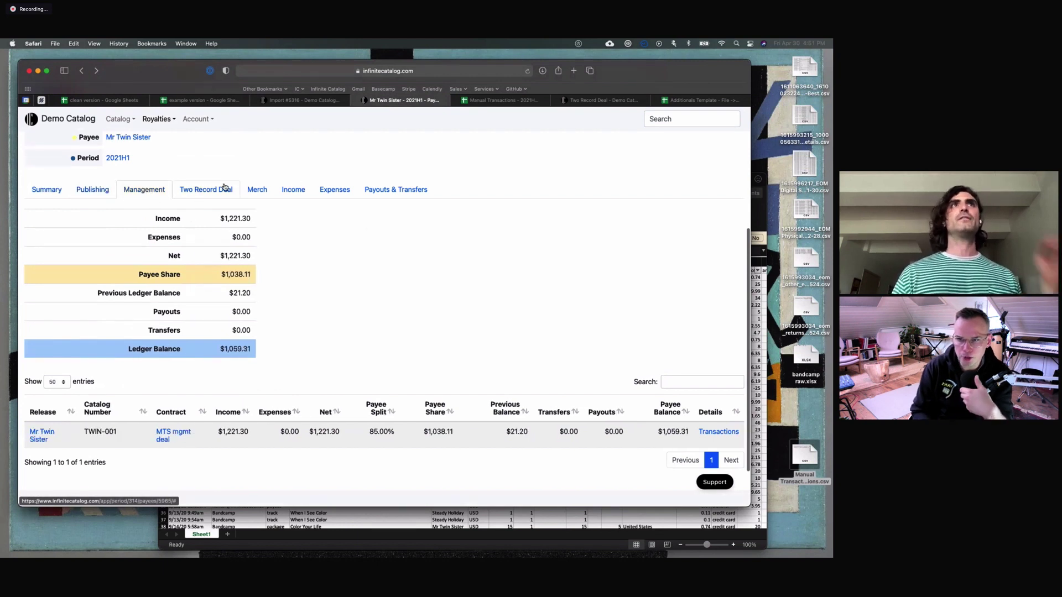
pyautogui.scroll(3, 307, 217)
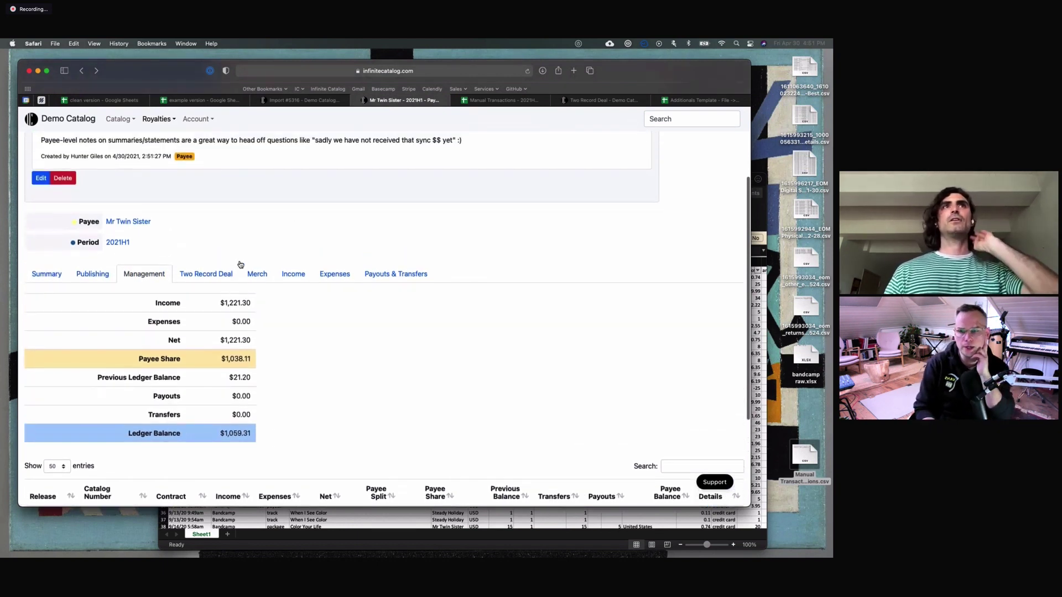
pyautogui.click(219, 275)
pyautogui.click(46, 274)
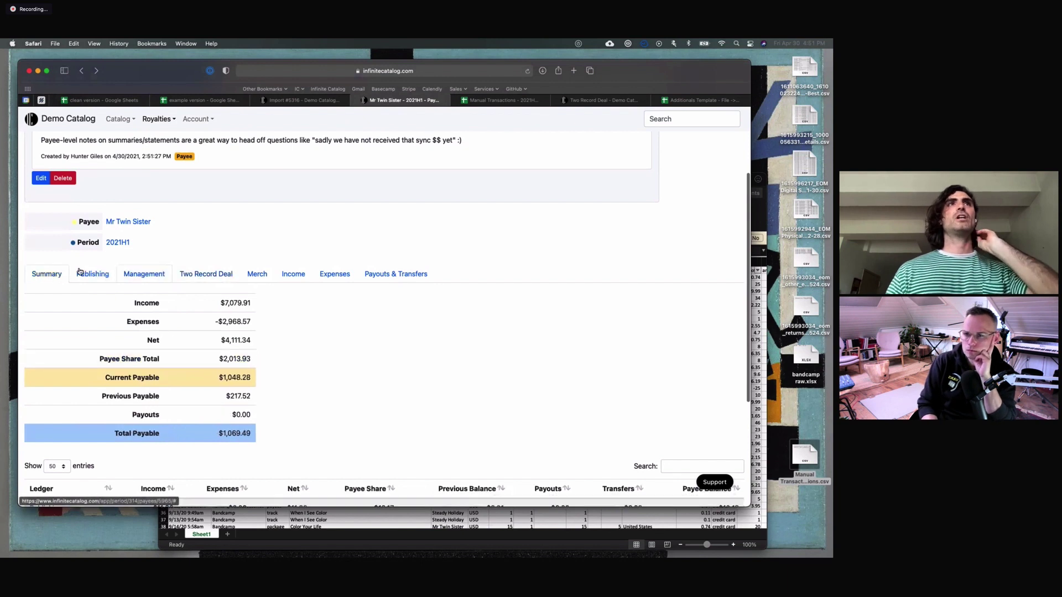
# Step: Recheck the current, previous and total payable figures against the ledger balances on the payee summary
pyautogui.scroll(-2, 273, 344)
pyautogui.scroll(-1, 274, 345)
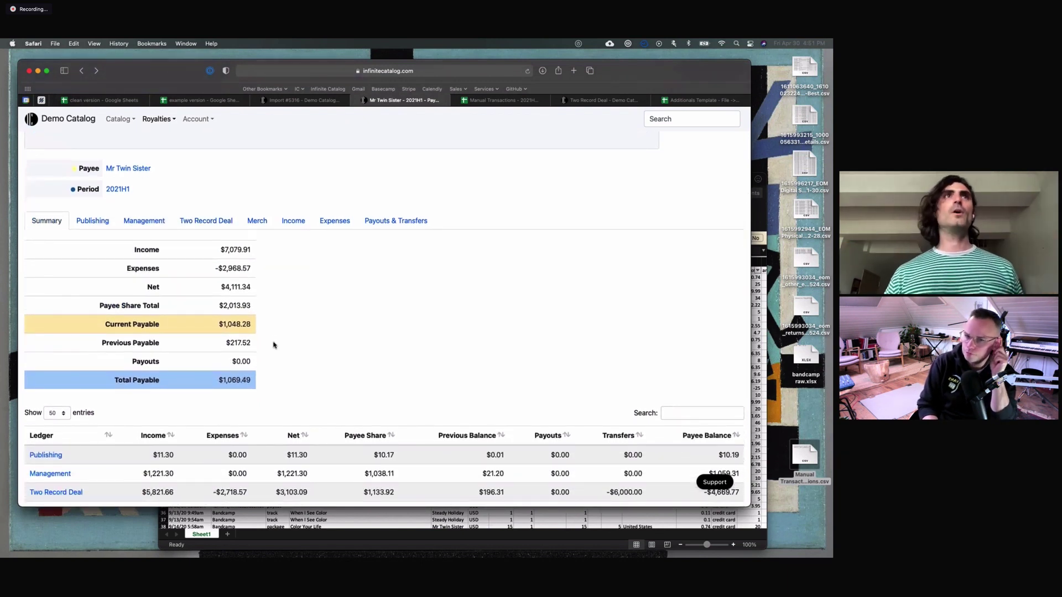
pyautogui.scroll(-2, 273, 345)
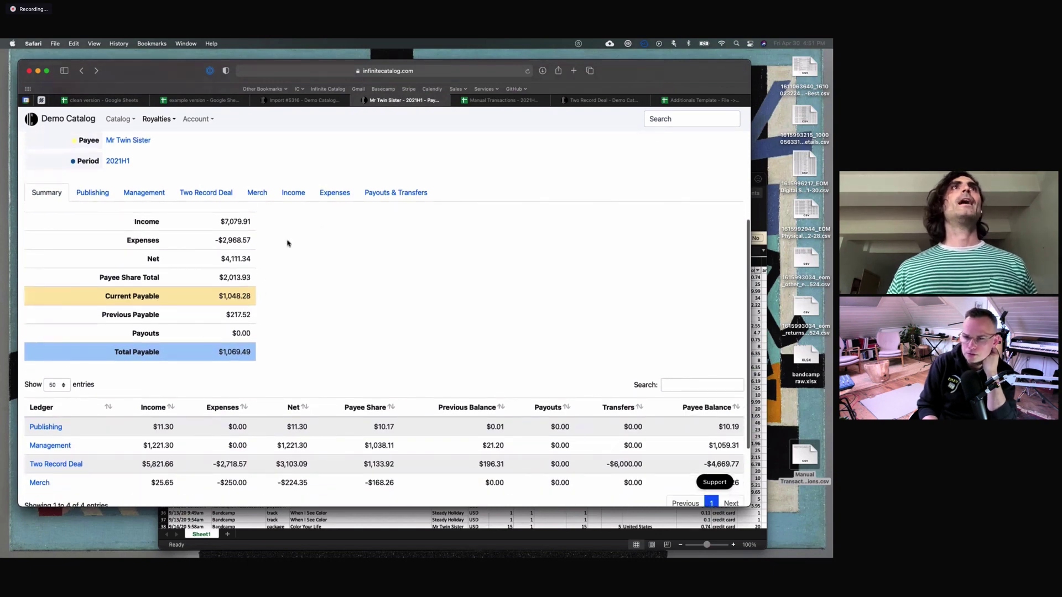
pyautogui.scroll(6, 287, 243)
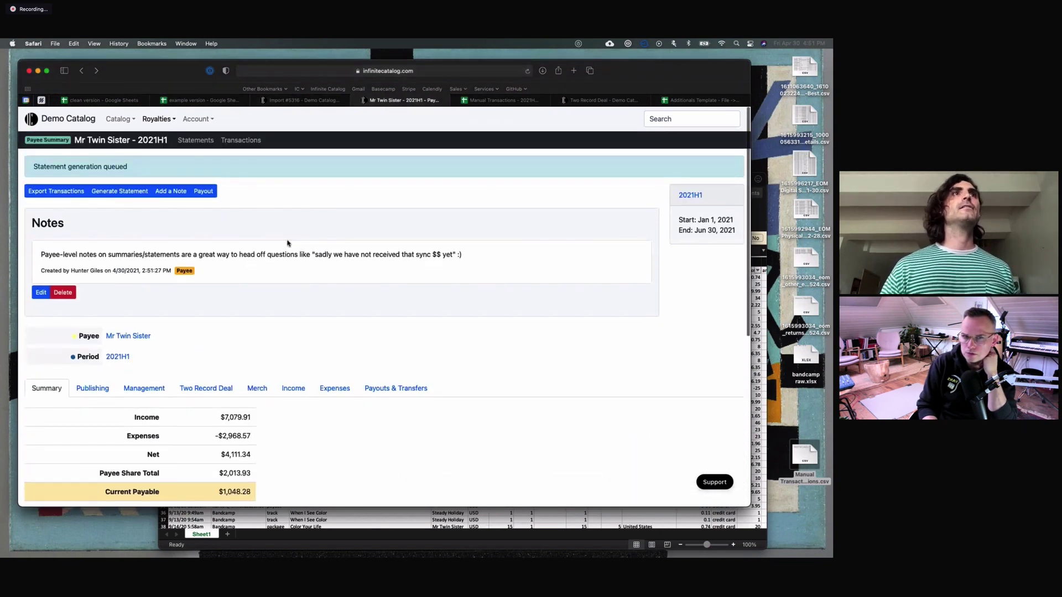
pyautogui.scroll(-3, 287, 243)
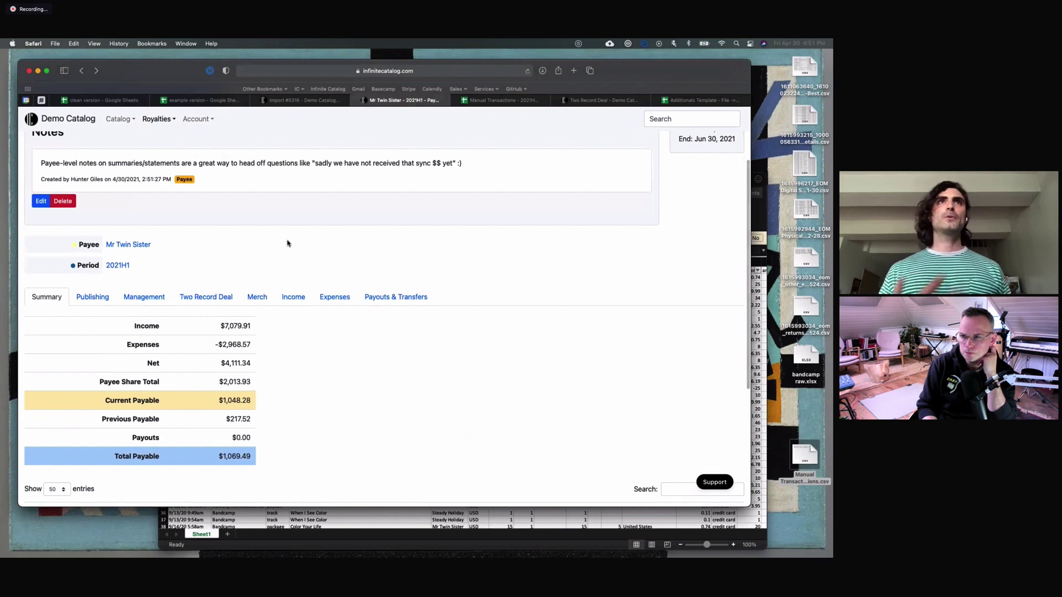
pyautogui.scroll(3, 208, 233)
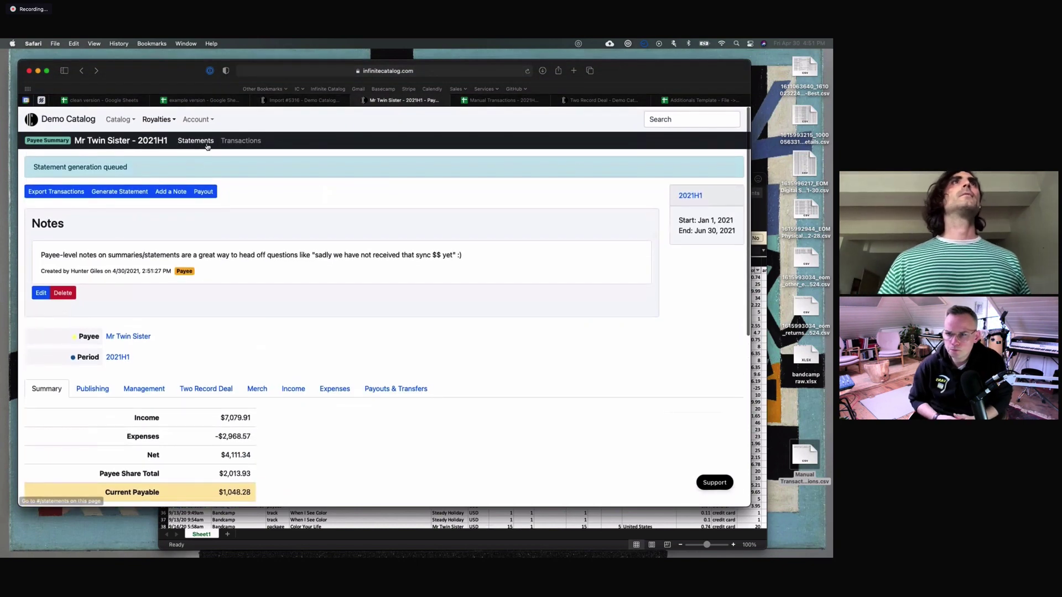
# Step: Open the generated 2021H1 statement for Mr Twin Sister and download it
pyautogui.click(196, 142)
pyautogui.click(82, 284)
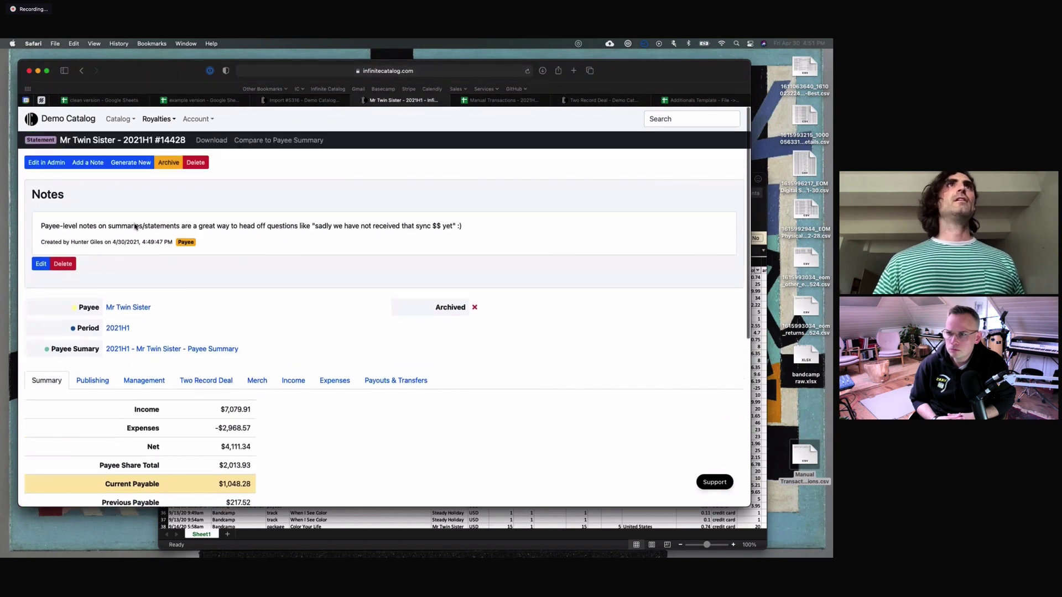
pyautogui.click(211, 140)
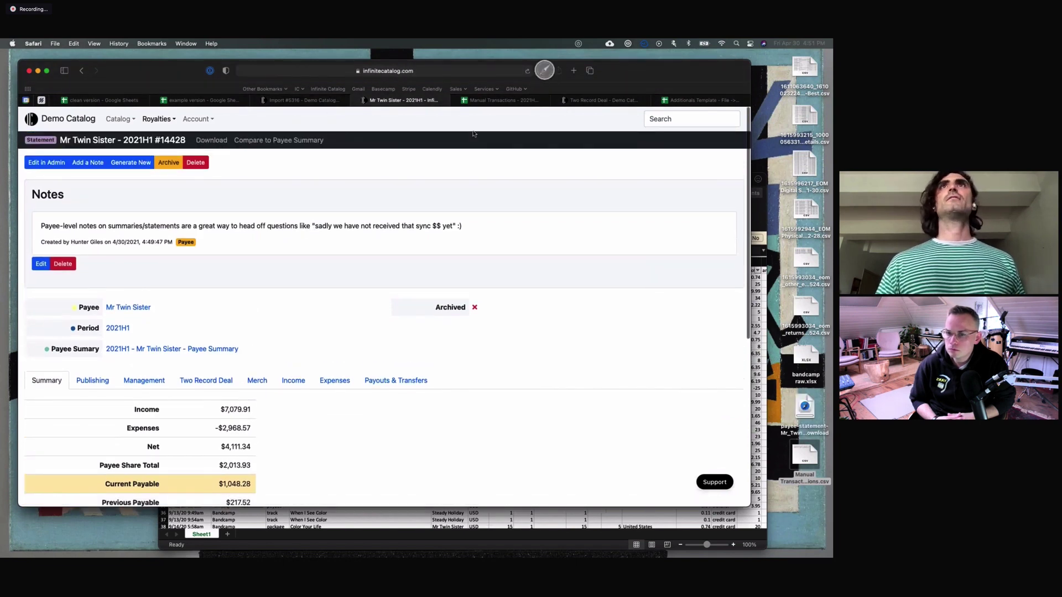
# Step: Review the statement's totals and ledger table and go back to the payee summary
pyautogui.scroll(-5, 316, 259)
pyautogui.scroll(-3, 287, 295)
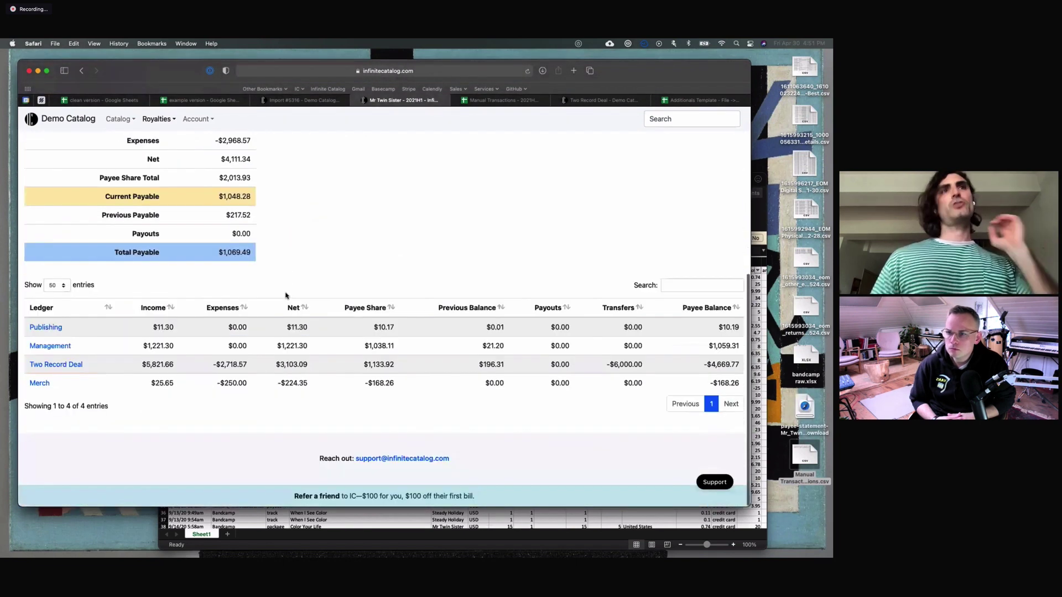
pyautogui.scroll(8, 286, 295)
pyautogui.hscroll(-5, 286, 296)
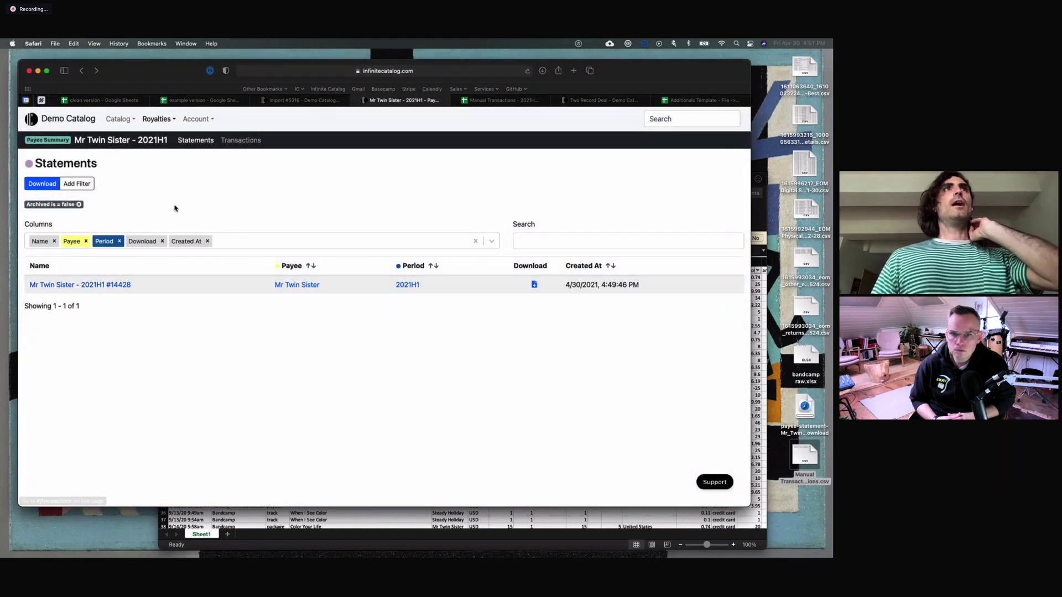
pyautogui.hscroll(-5, 164, 214)
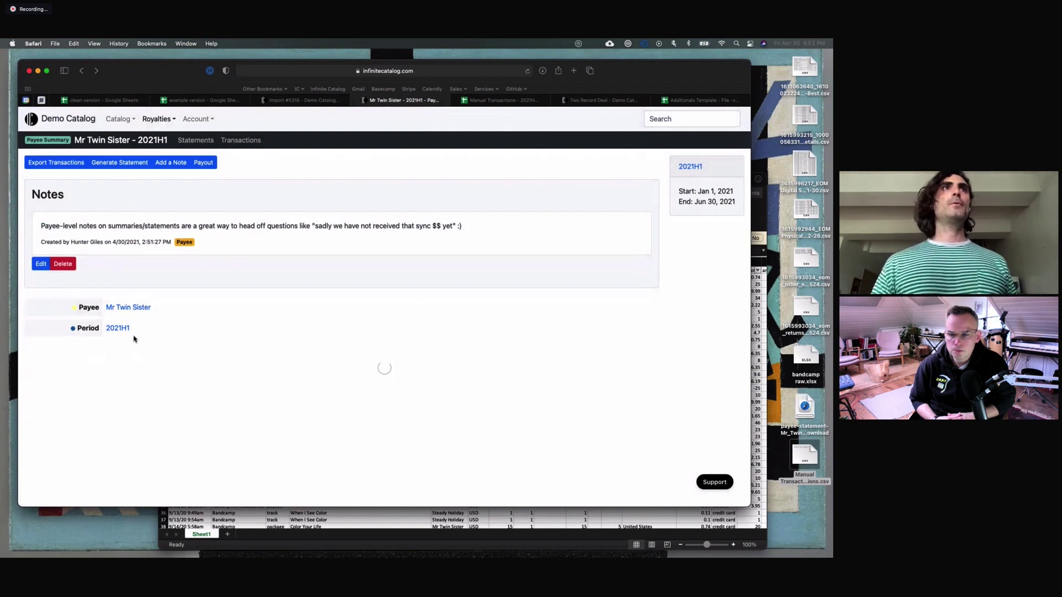
# Step: Open Mr Twin Sister's payee page and switch its balances from published transactions only to all transactions
pyautogui.click(138, 307)
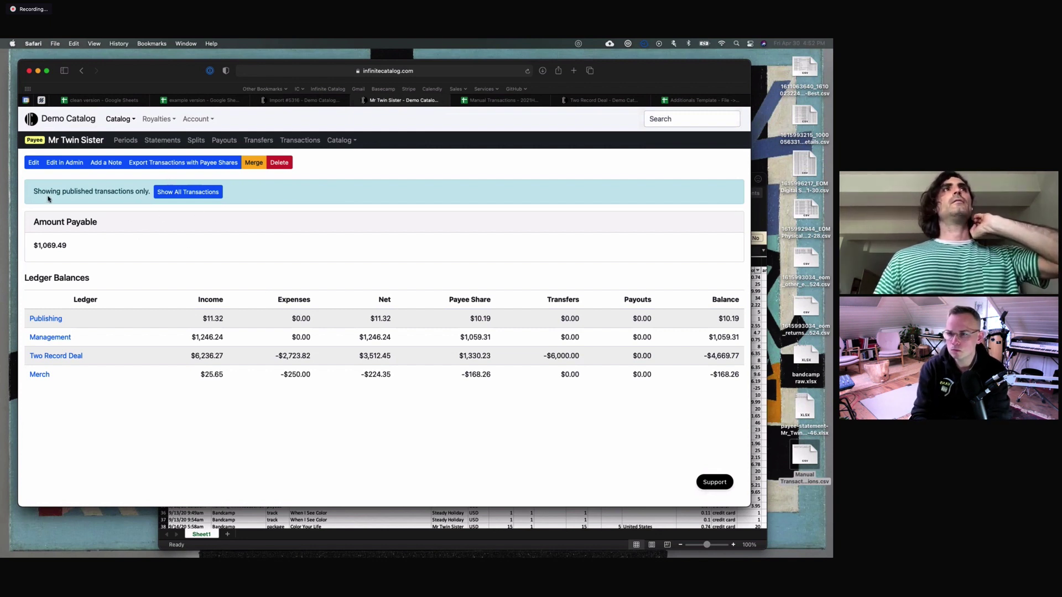
pyautogui.moveTo(33, 192); pyautogui.dragTo(133, 192)
pyautogui.click(127, 193)
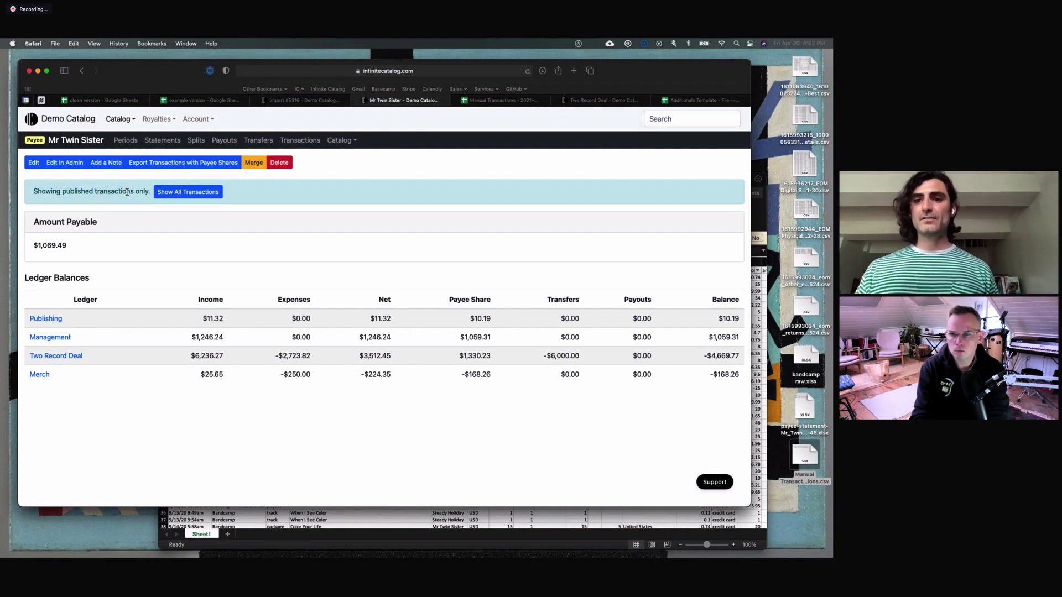
pyautogui.click(208, 193)
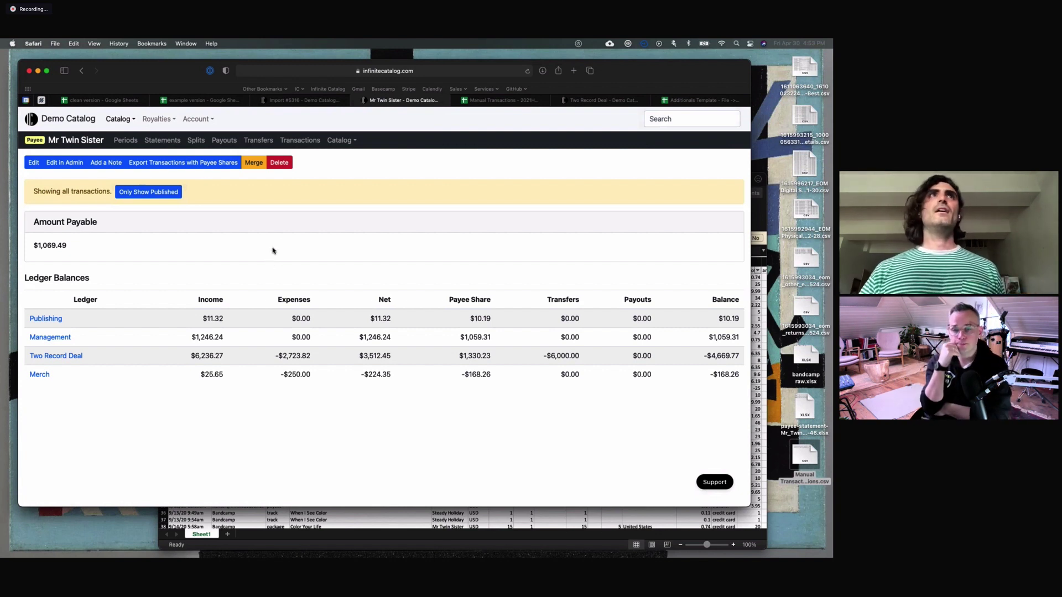
# Step: Look at the option to export the payee's transactions with payee shares and return to the ledger balances
pyautogui.click(161, 164)
pyautogui.click(118, 238)
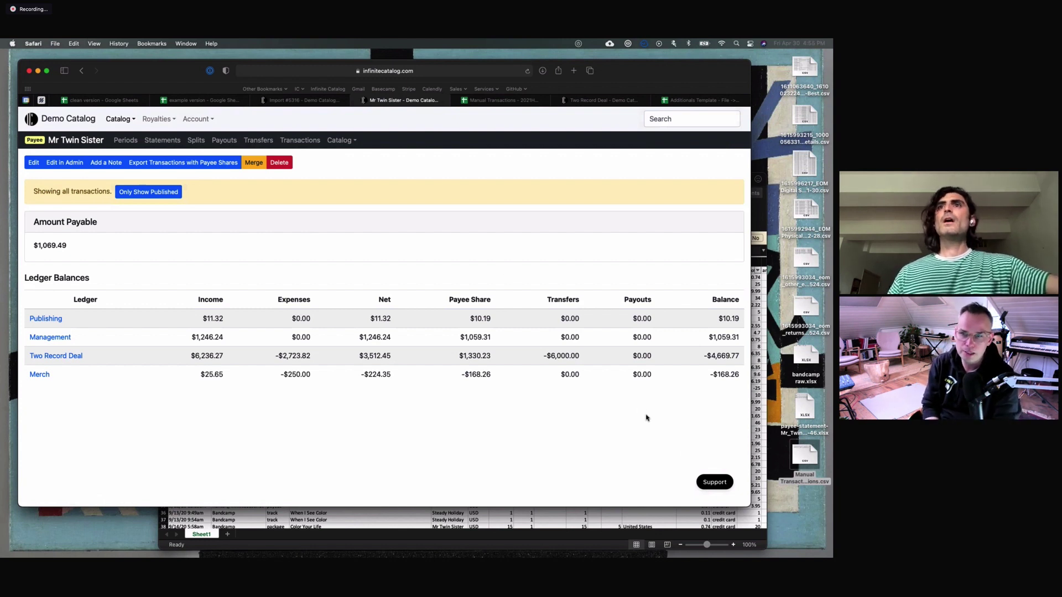
# Step: Open the support widget, look at its instant answers and message form, and close it
pyautogui.click(717, 481)
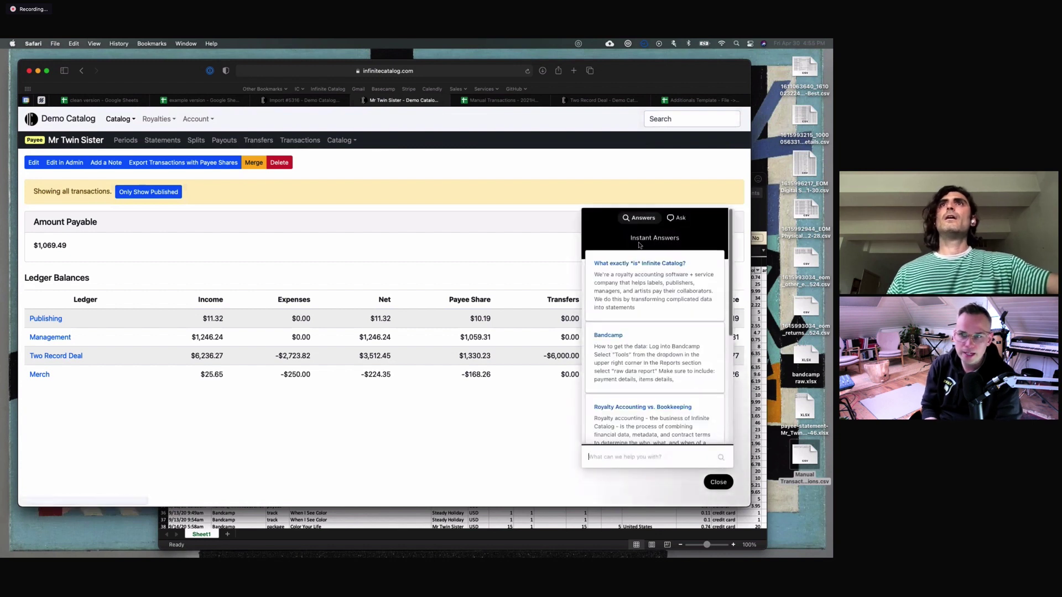
pyautogui.click(686, 217)
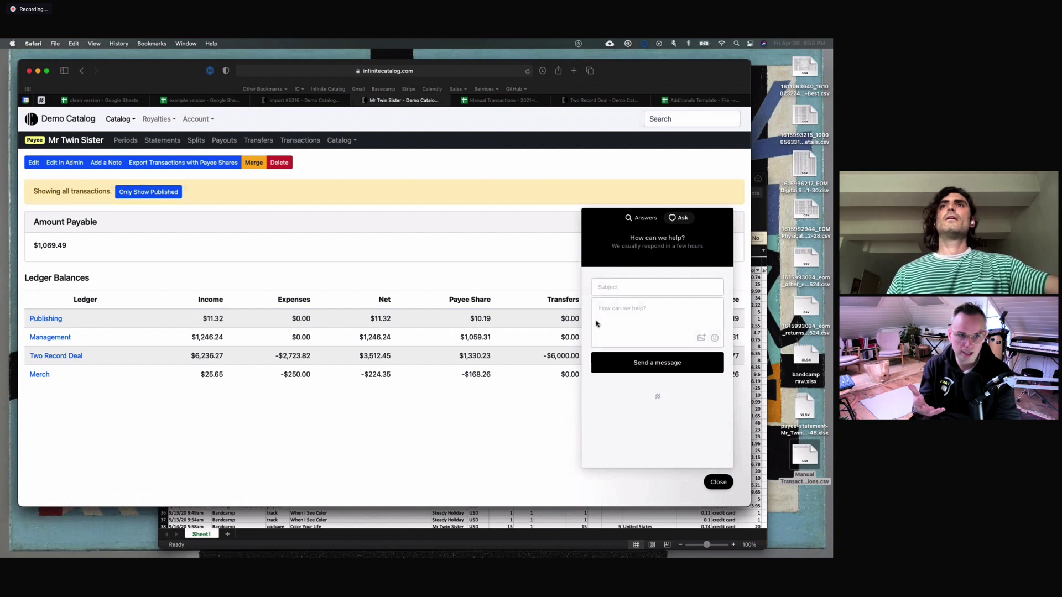
pyautogui.click(719, 483)
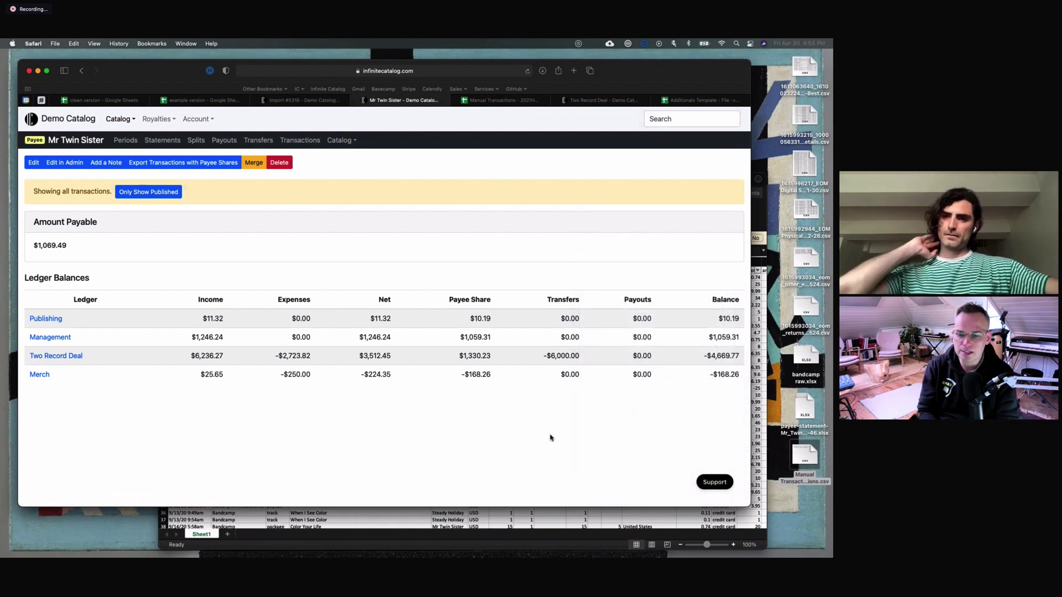